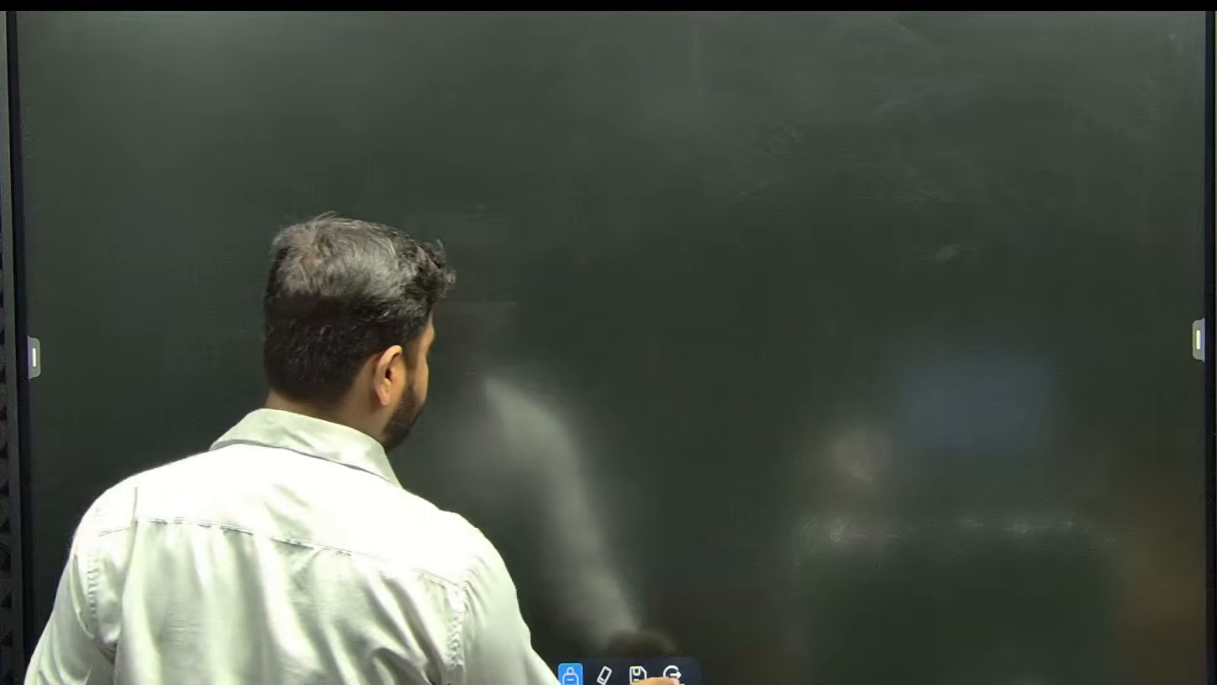
- Switch from the blank board to the Excel workbook Book1 containing the students' marks table
left_click(672, 674)
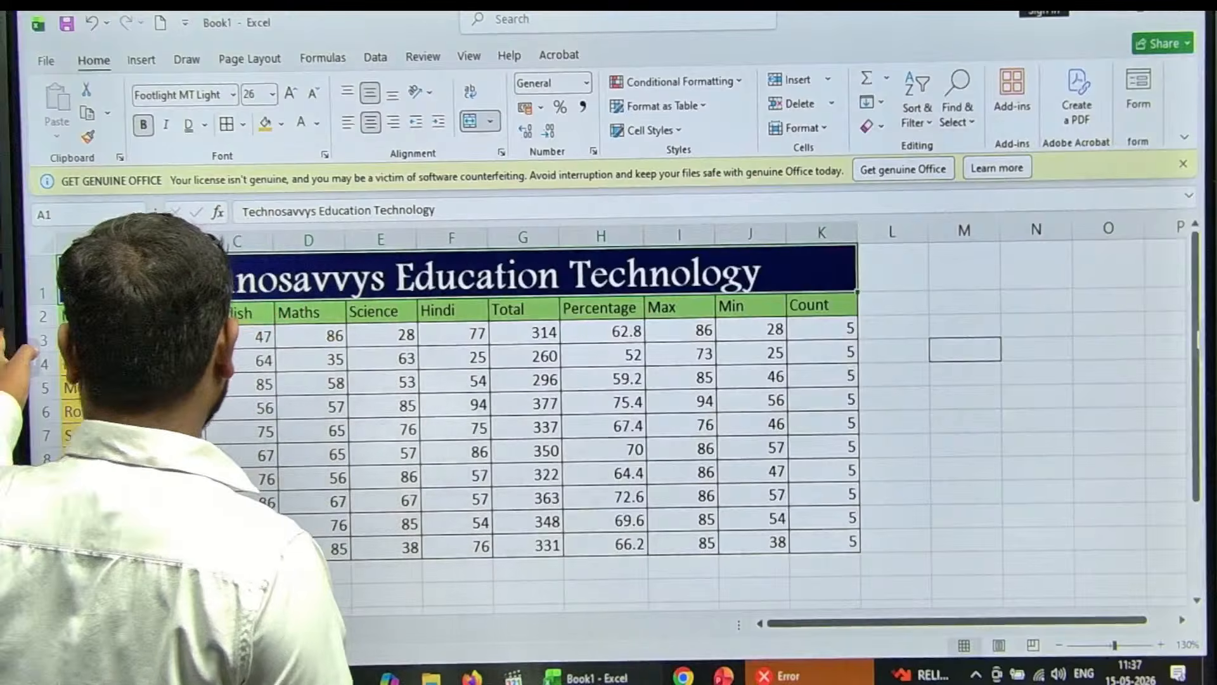
left_click(32, 352)
left_click(47, 368)
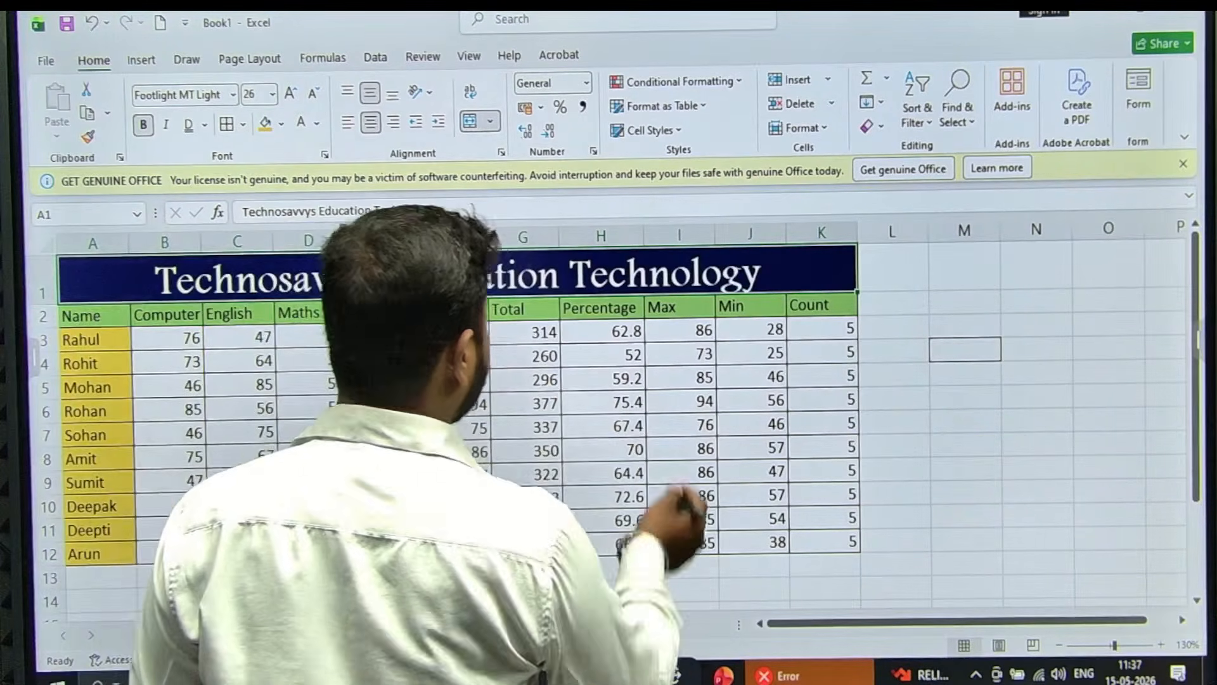
mouse_move(624, 61)
left_mouse_down()
mouse_move(612, 88)
mouse_move(619, 155)
mouse_move(691, 166)
mouse_move(746, 130)
mouse_move(736, 58)
mouse_move(627, 64)
left_mouse_up()
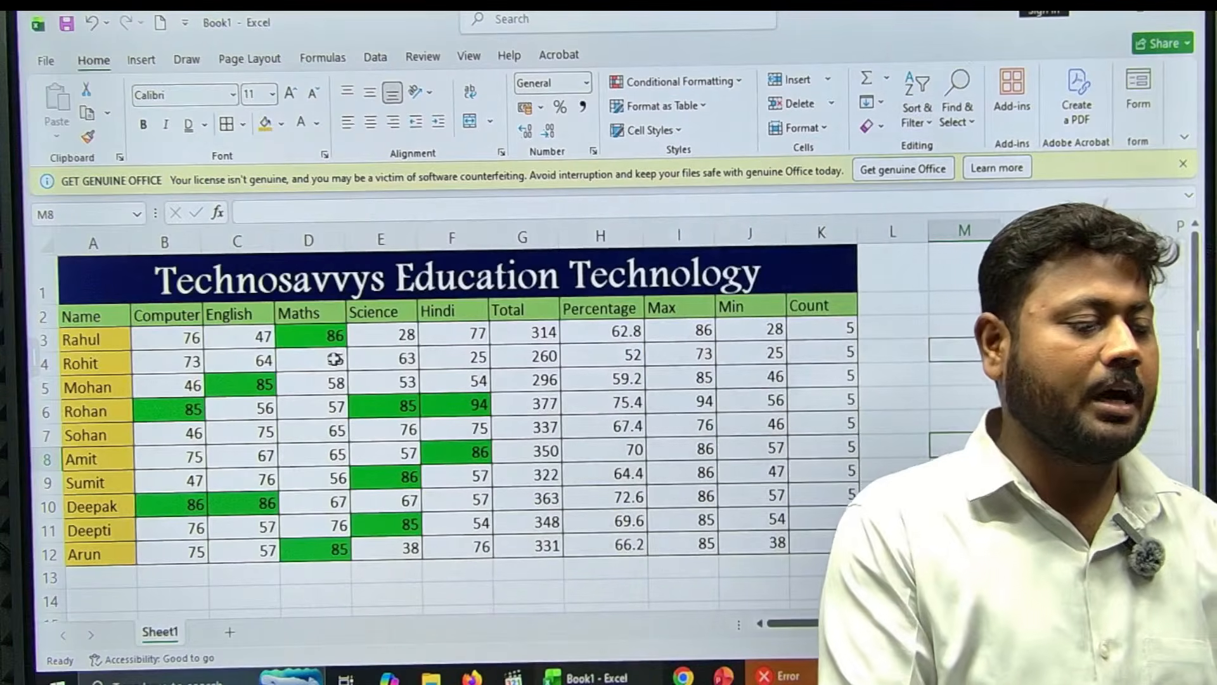
- Add a Less Than conditional formatting rule to marks B3:F12 that fills values below 40 with a custom red
mouse_move(197, 342)
left_mouse_down()
mouse_move(345, 421)
mouse_move(481, 545)
left_mouse_up()
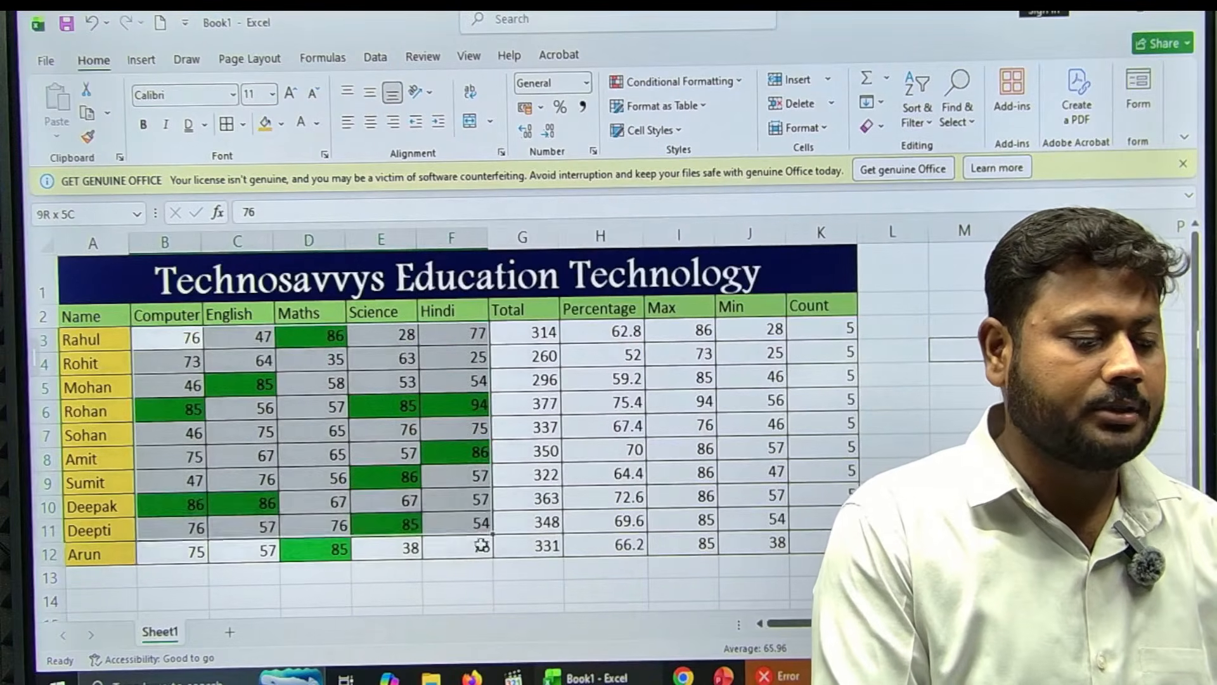
left_click(741, 82)
mouse_move(736, 121)
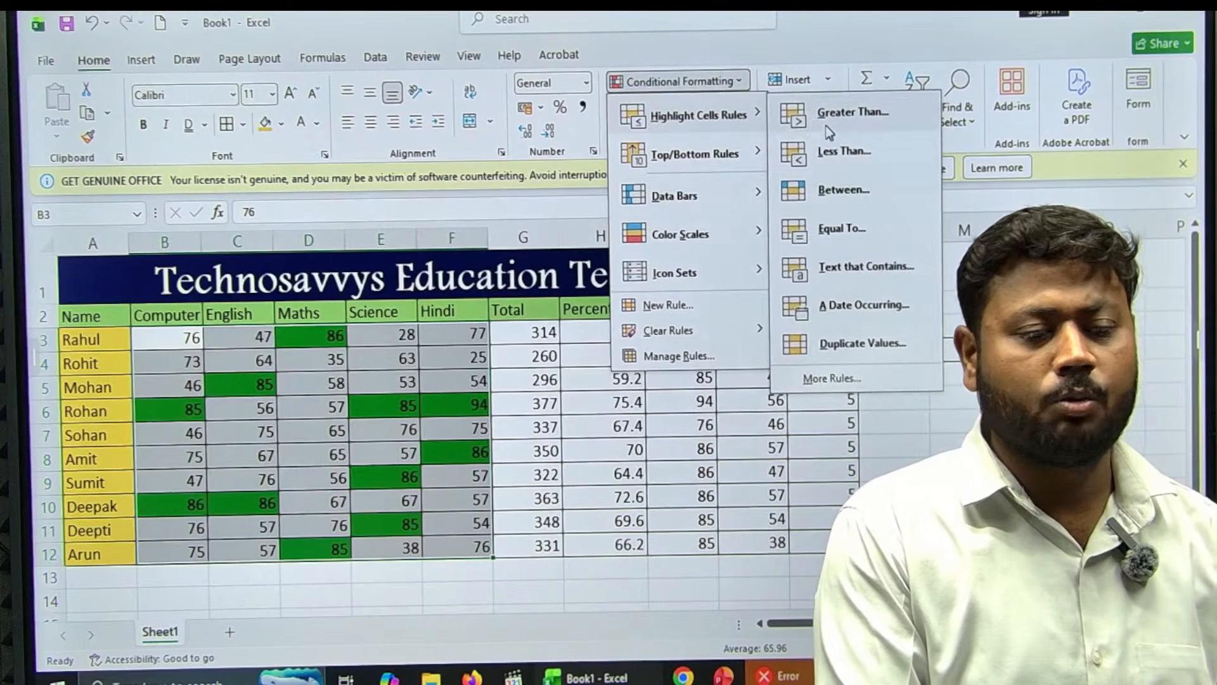
left_click(846, 152)
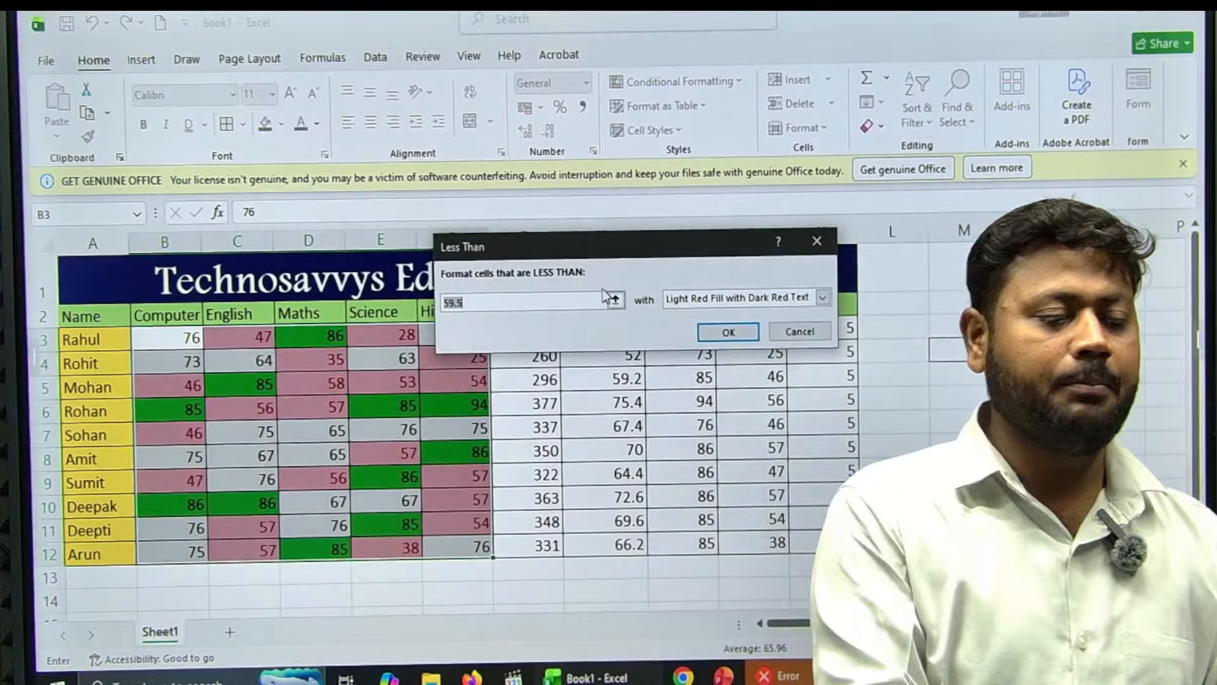
type("40")
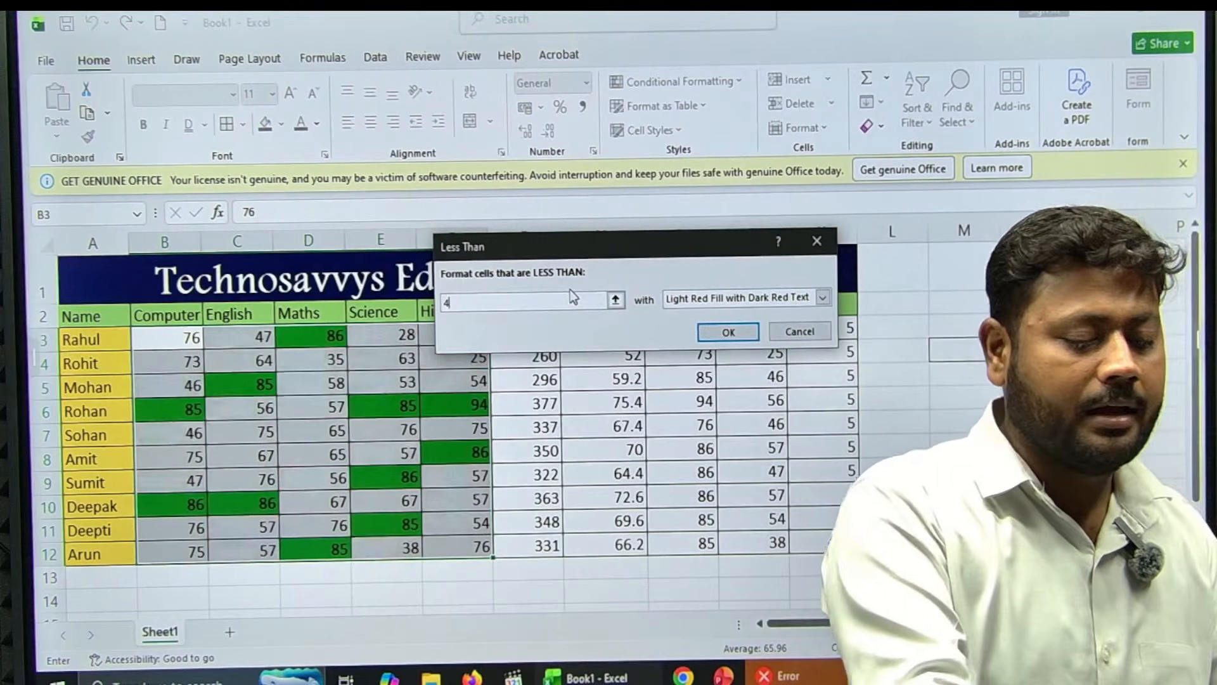
left_click(824, 298)
left_click(720, 389)
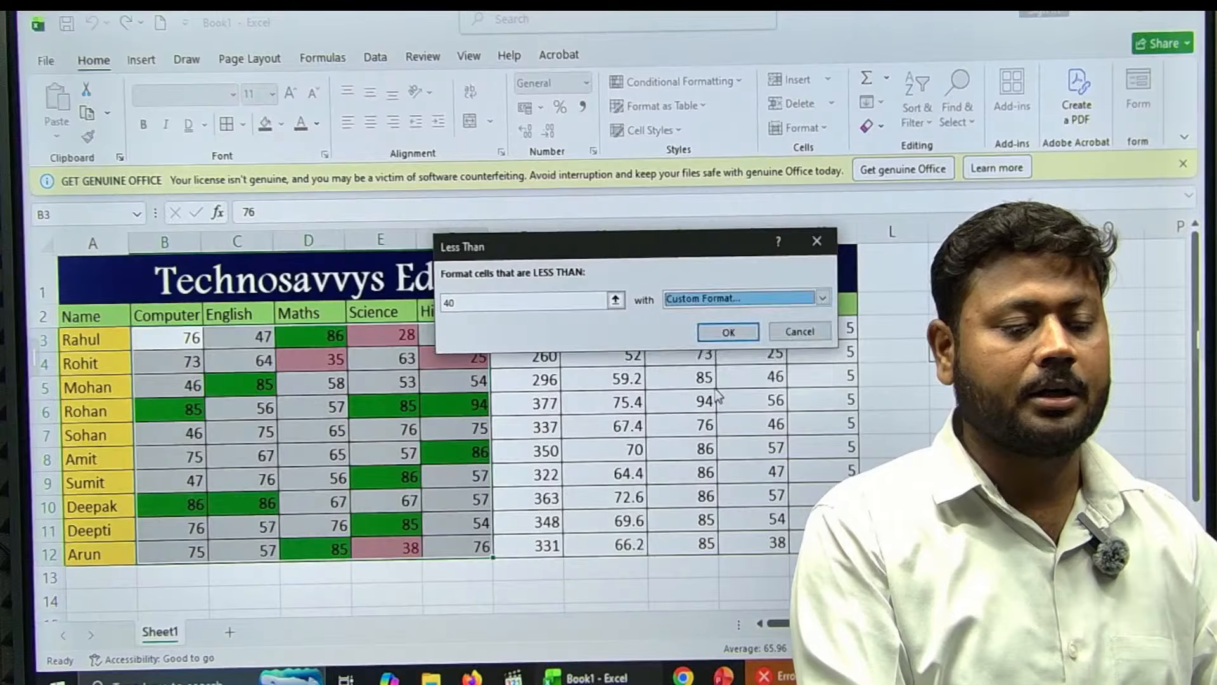
left_click(454, 251)
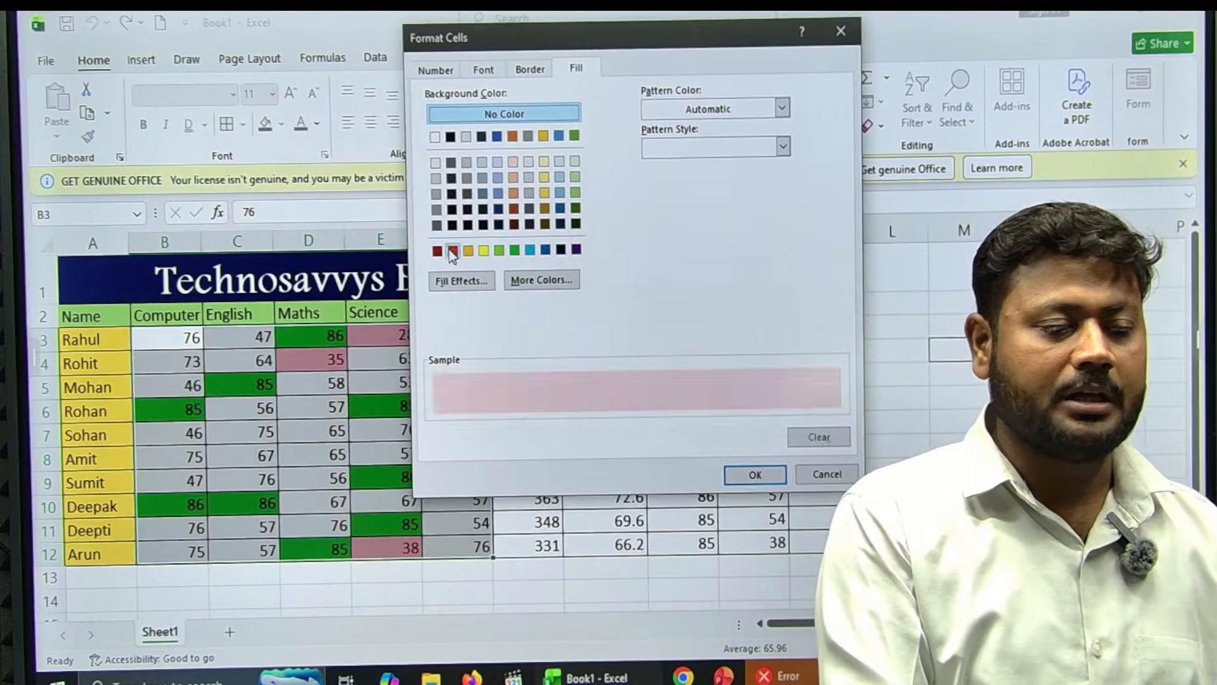
left_click(742, 472)
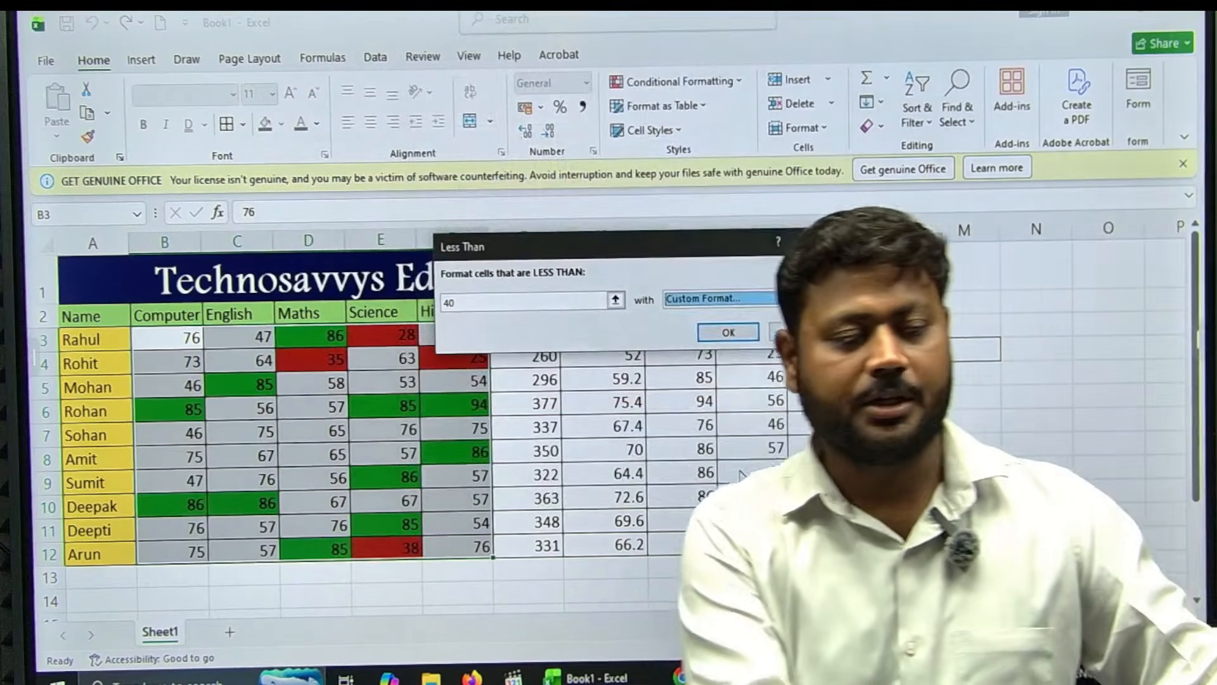
left_click(729, 331)
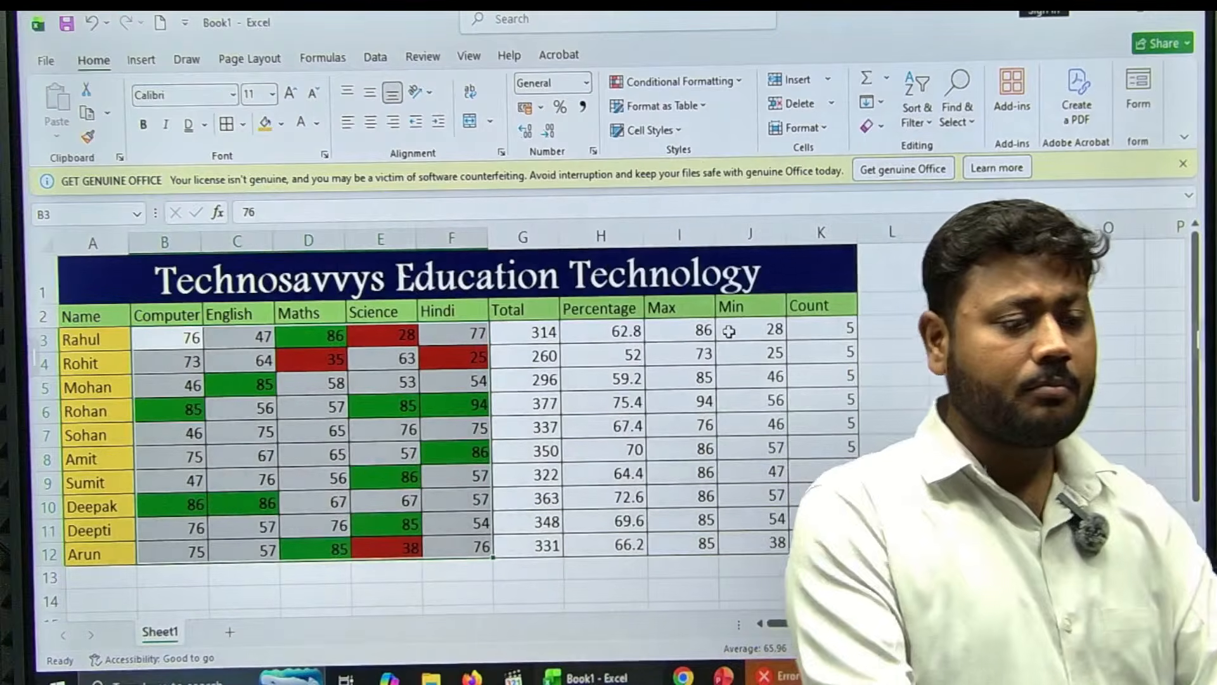
left_click(729, 87)
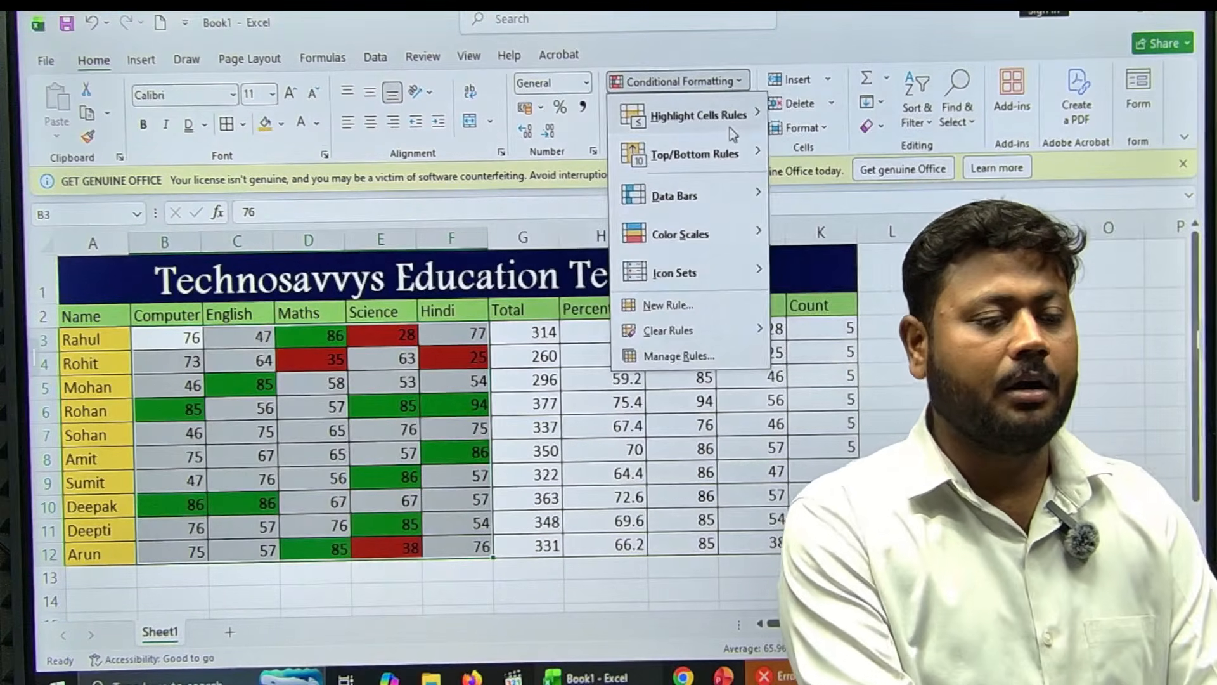
mouse_move(731, 123)
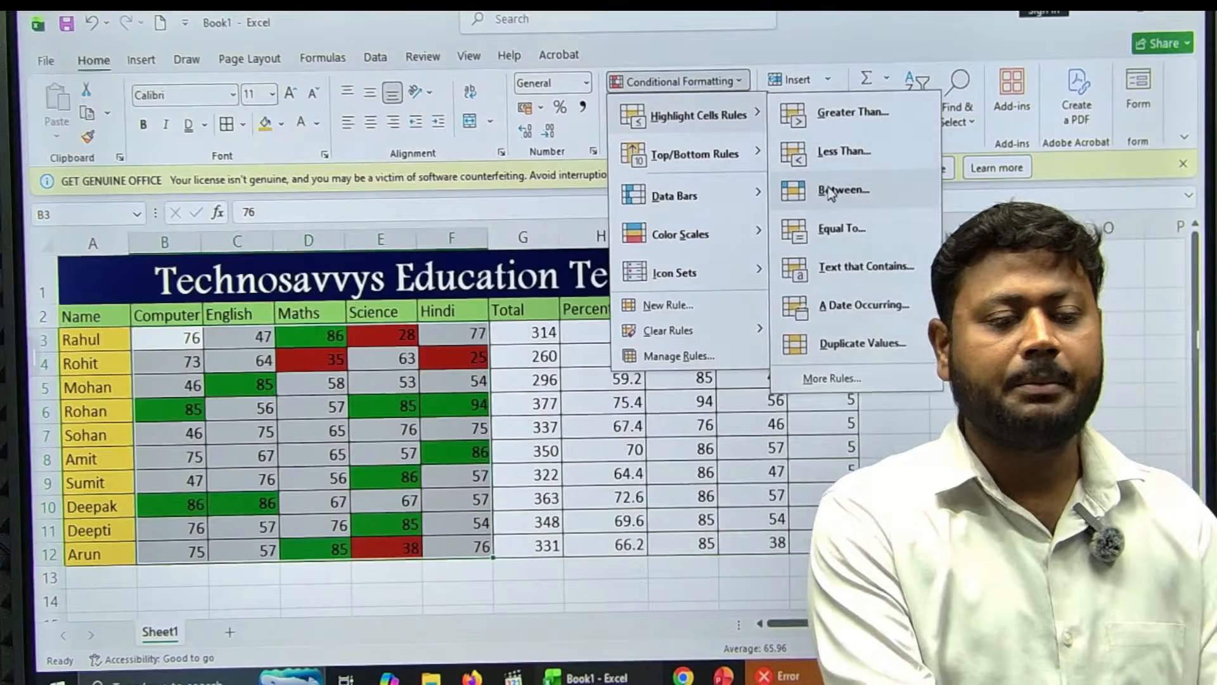
left_click(915, 441)
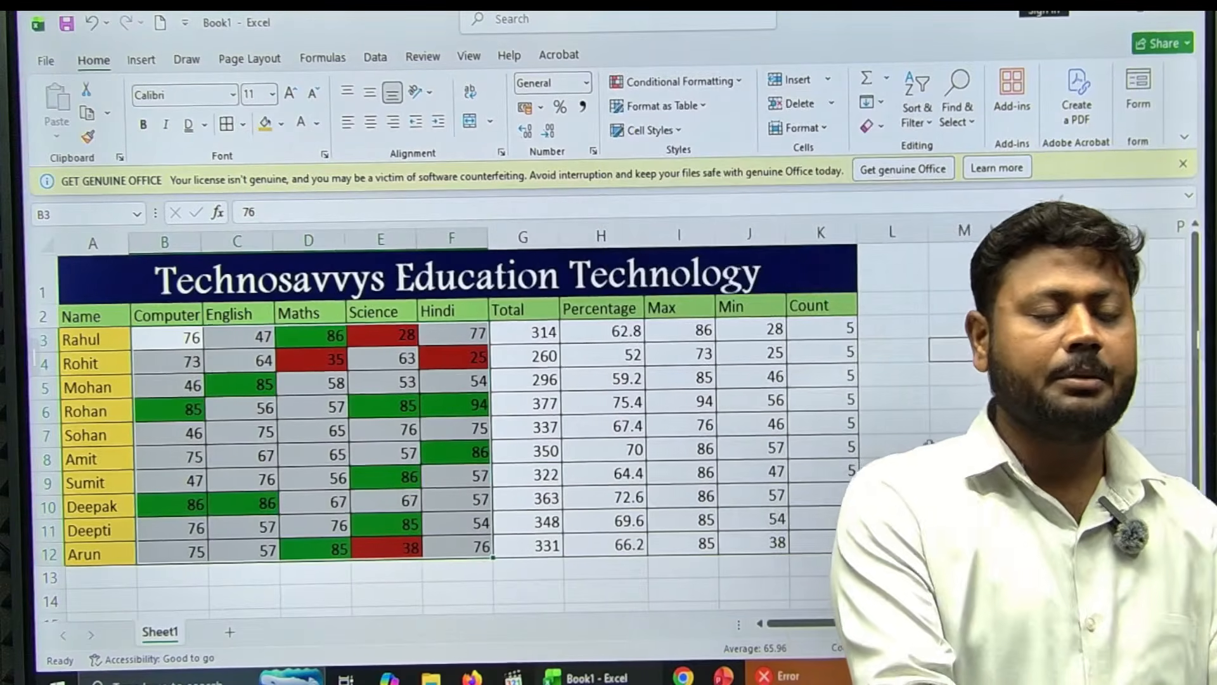
left_click(915, 441)
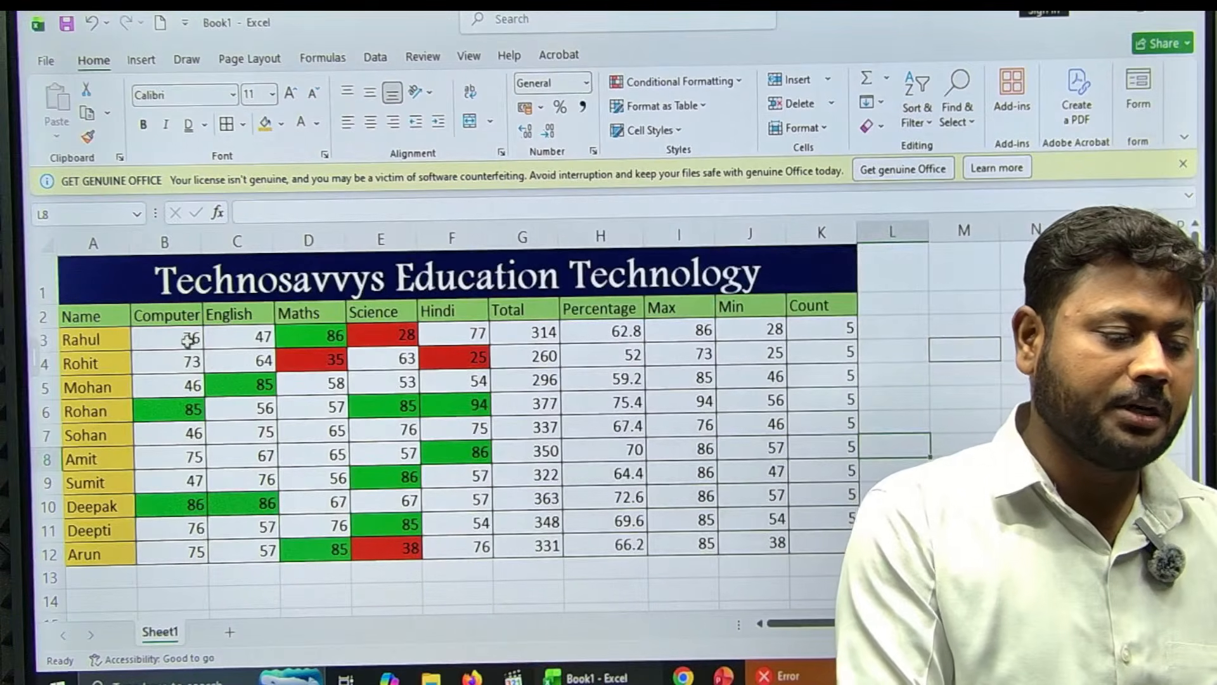
- Start a Between highlight rule on marks B3:F12 with limits 60 and 75
left_click_drag(244, 356, 466, 552)
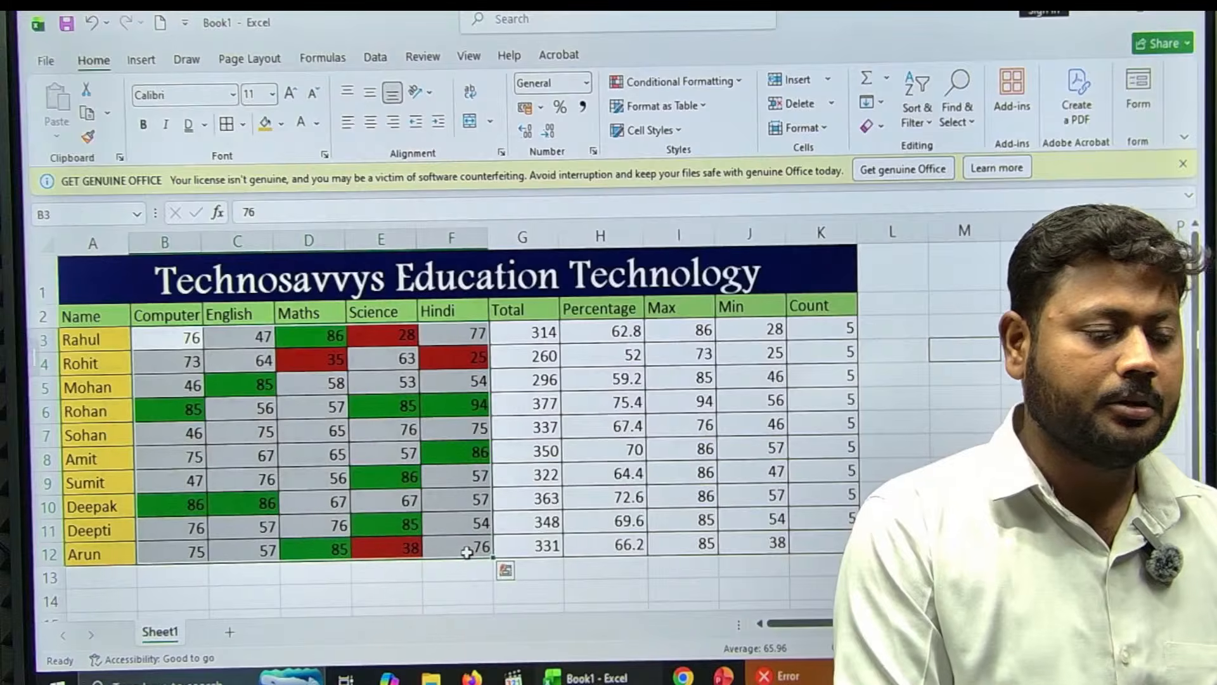
left_click(702, 91)
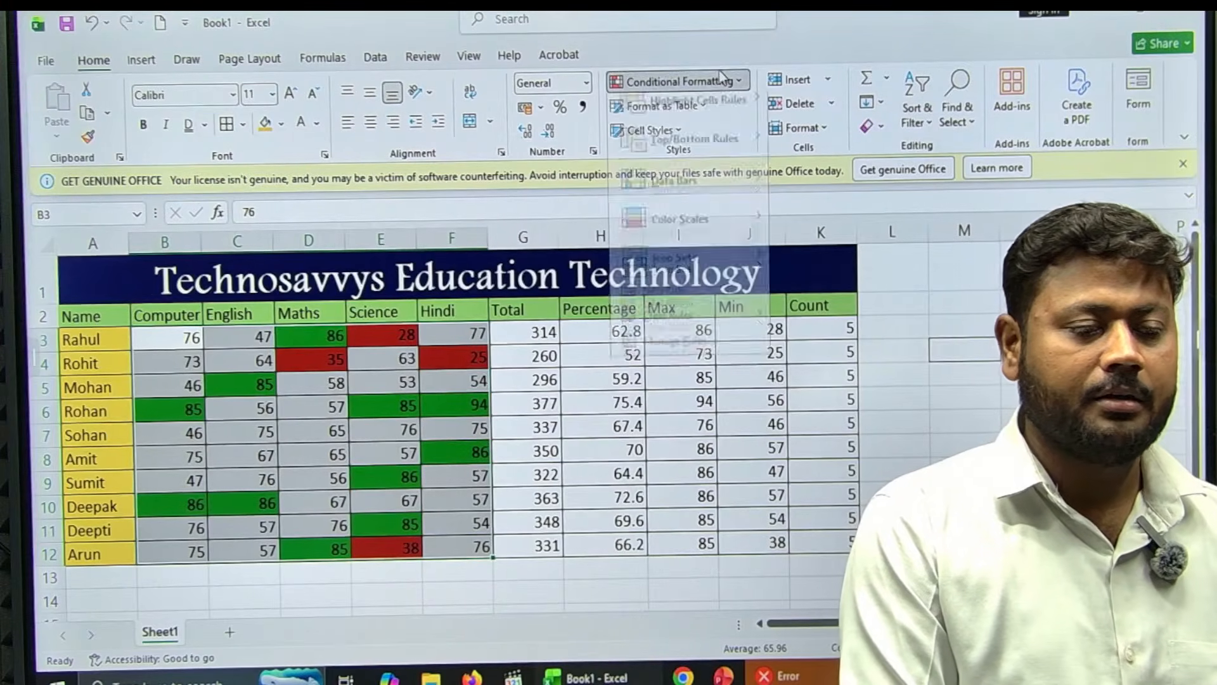
mouse_move(758, 105)
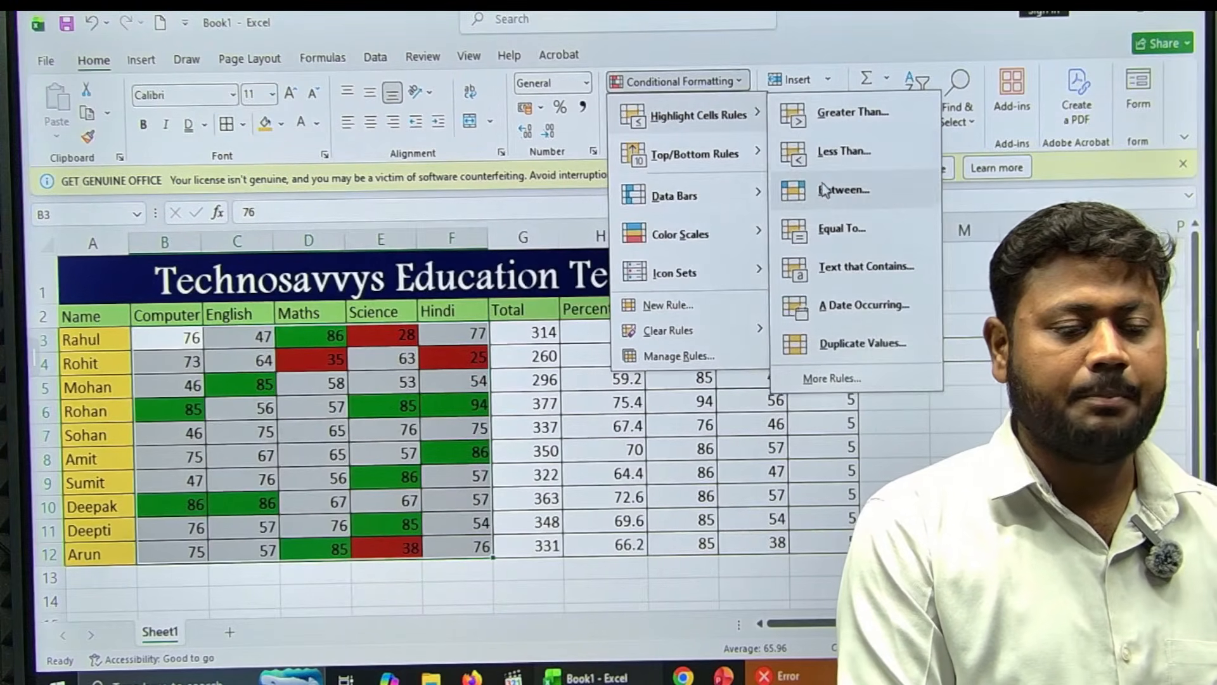
left_click(826, 195)
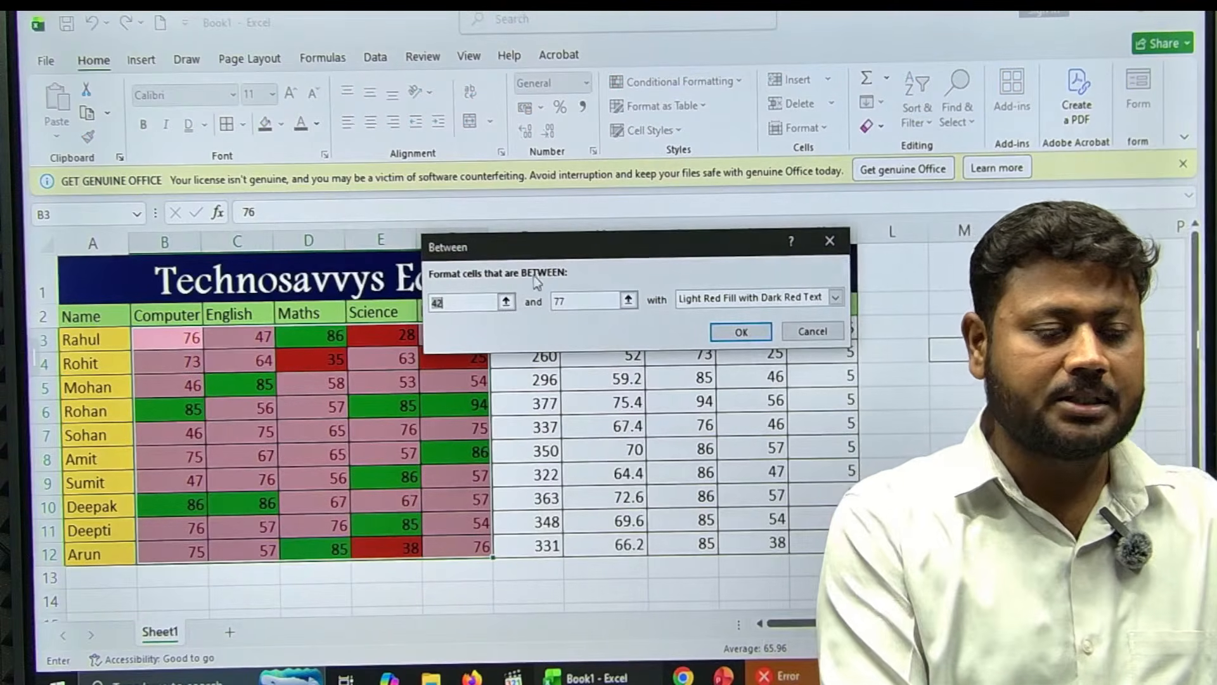
type("6")
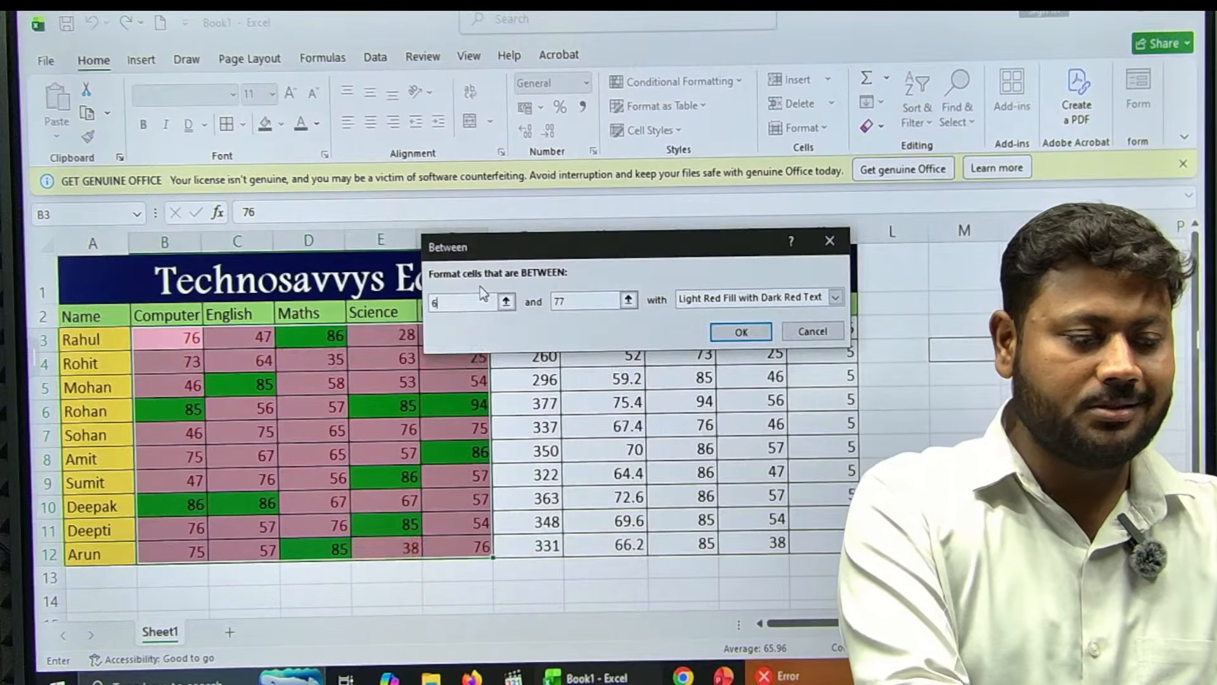
type("0")
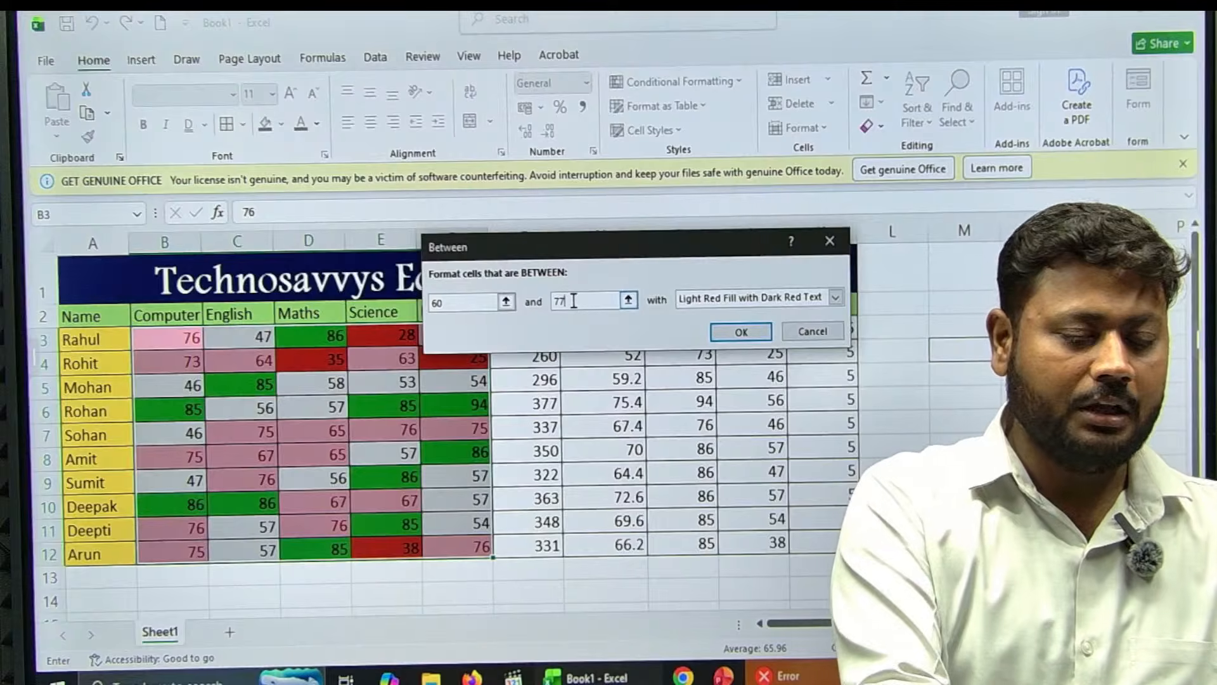
key("BackSpace")
type("5")
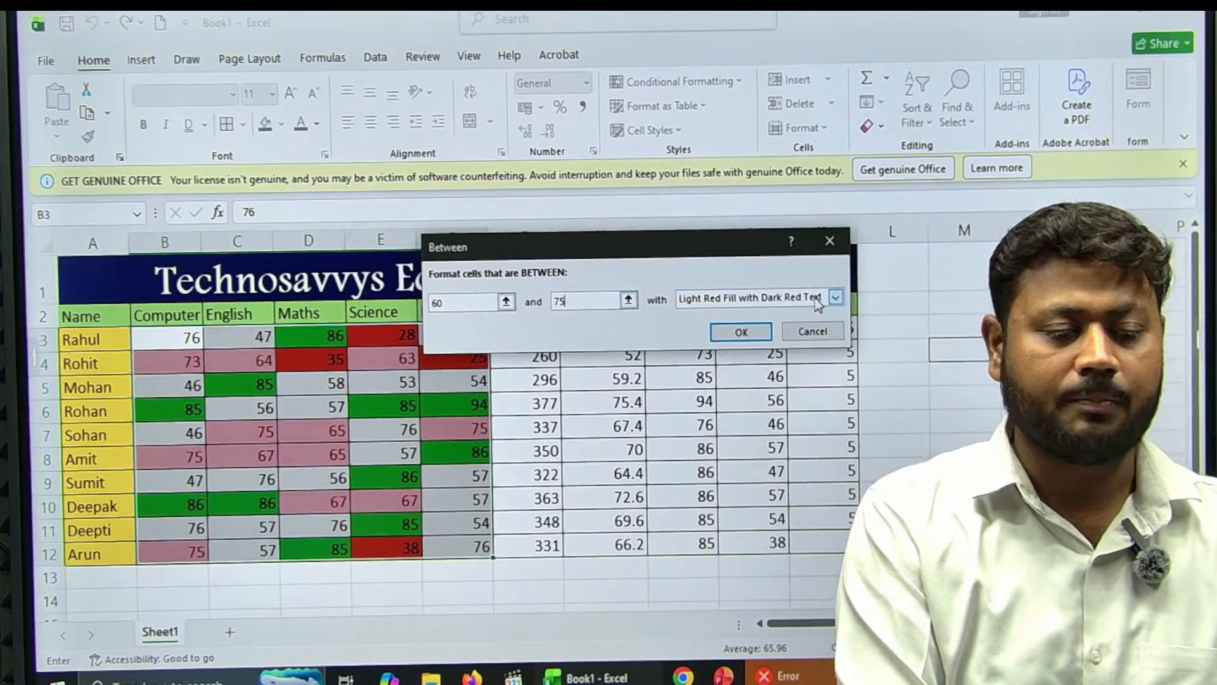
- Give the Between rule a custom gold fill, apply it, and deselect the marks
left_click(835, 299)
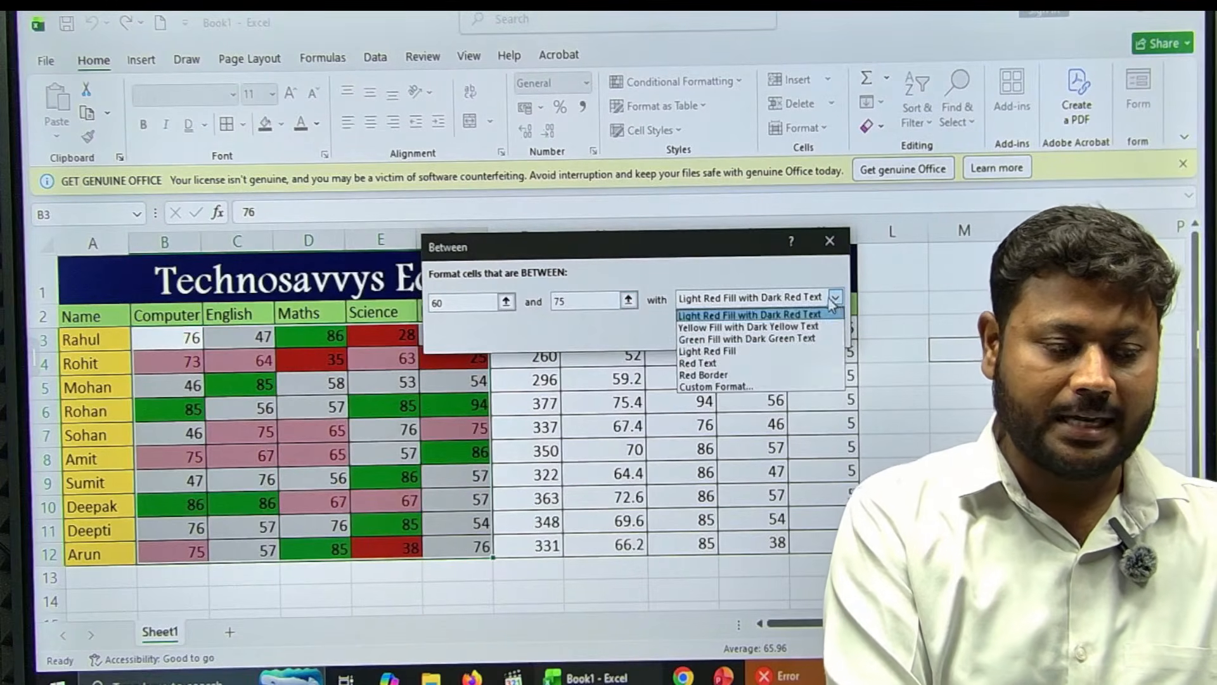
left_click(740, 388)
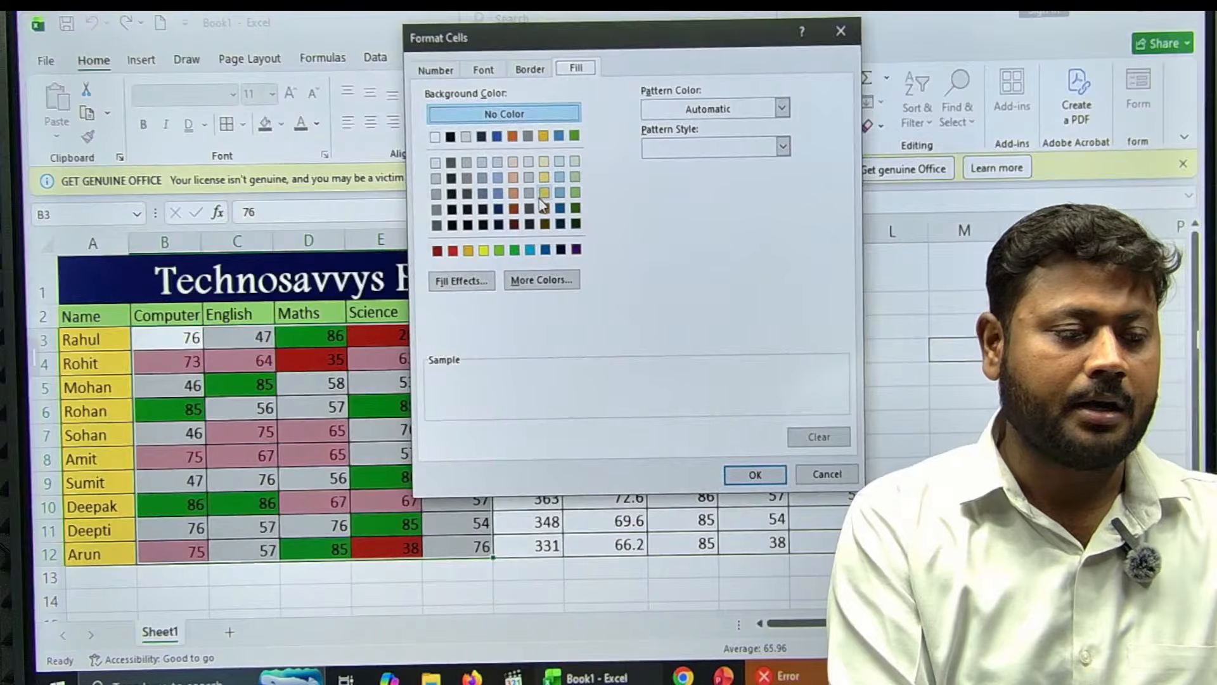
left_click(544, 190)
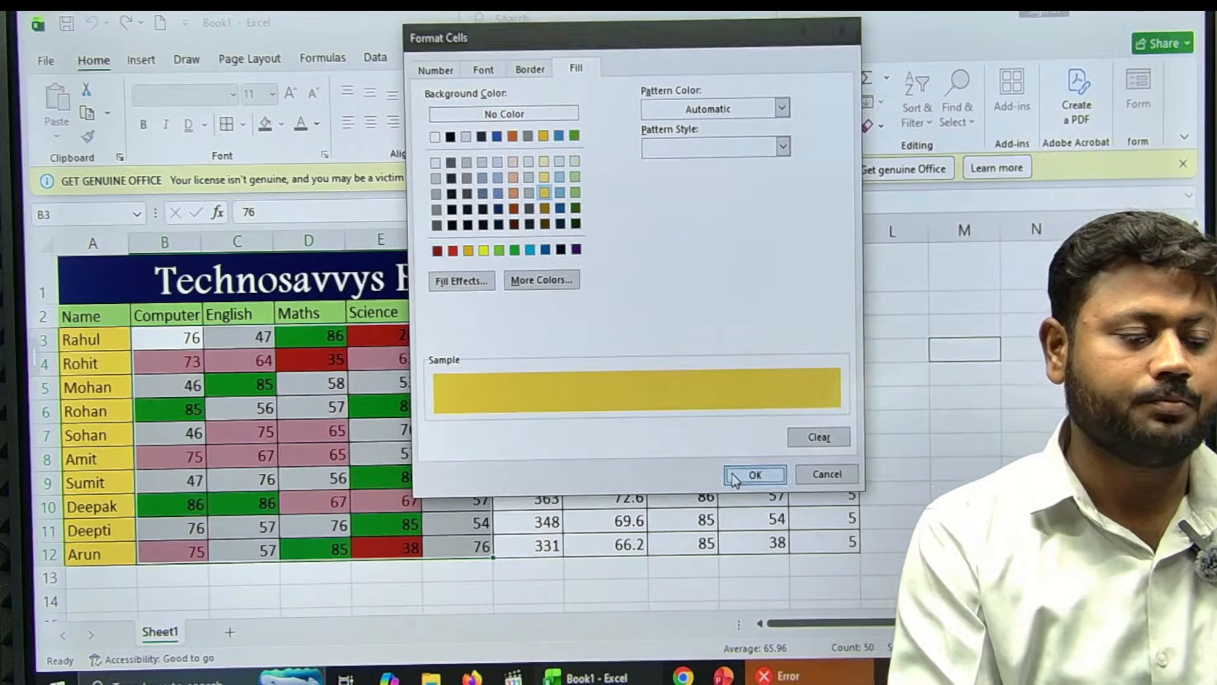
left_click(754, 475)
left_click(740, 332)
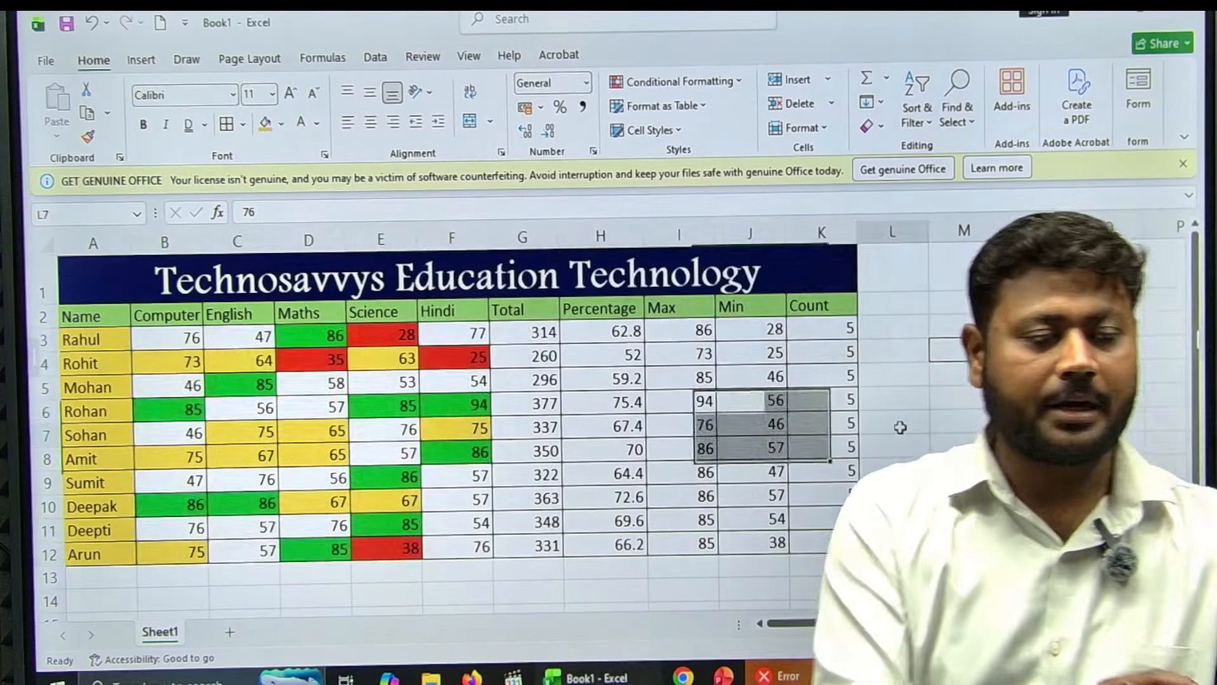
left_click(900, 427)
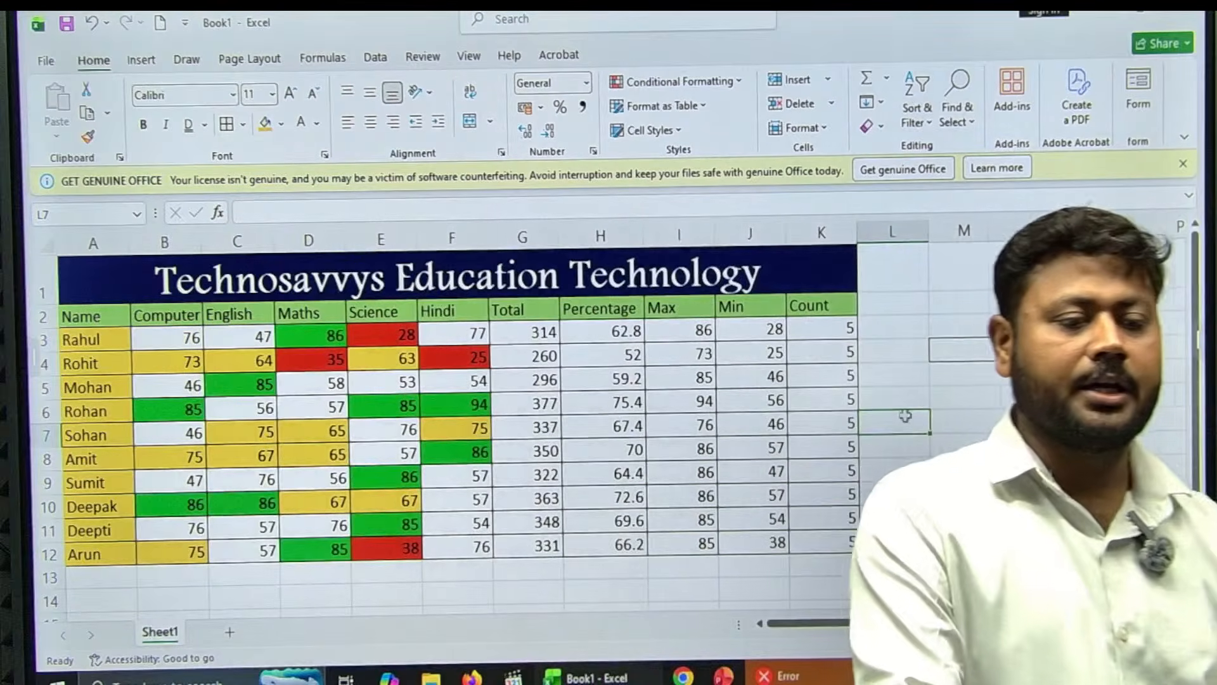
left_click(742, 80)
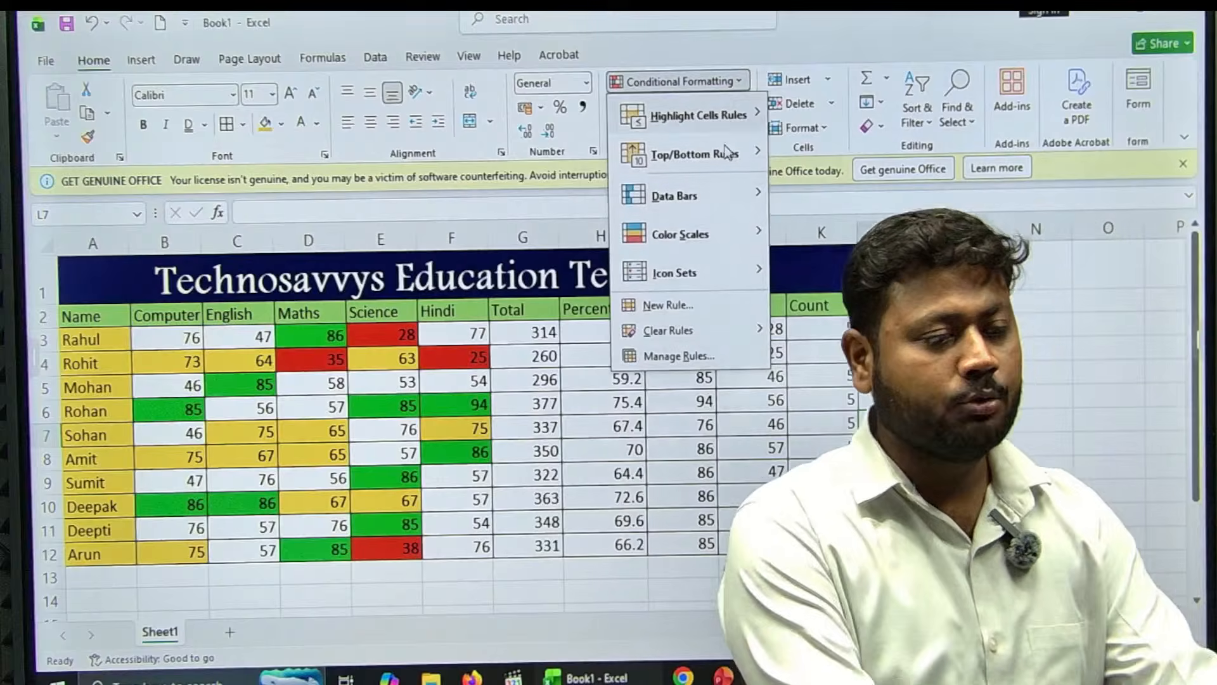
mouse_move(750, 124)
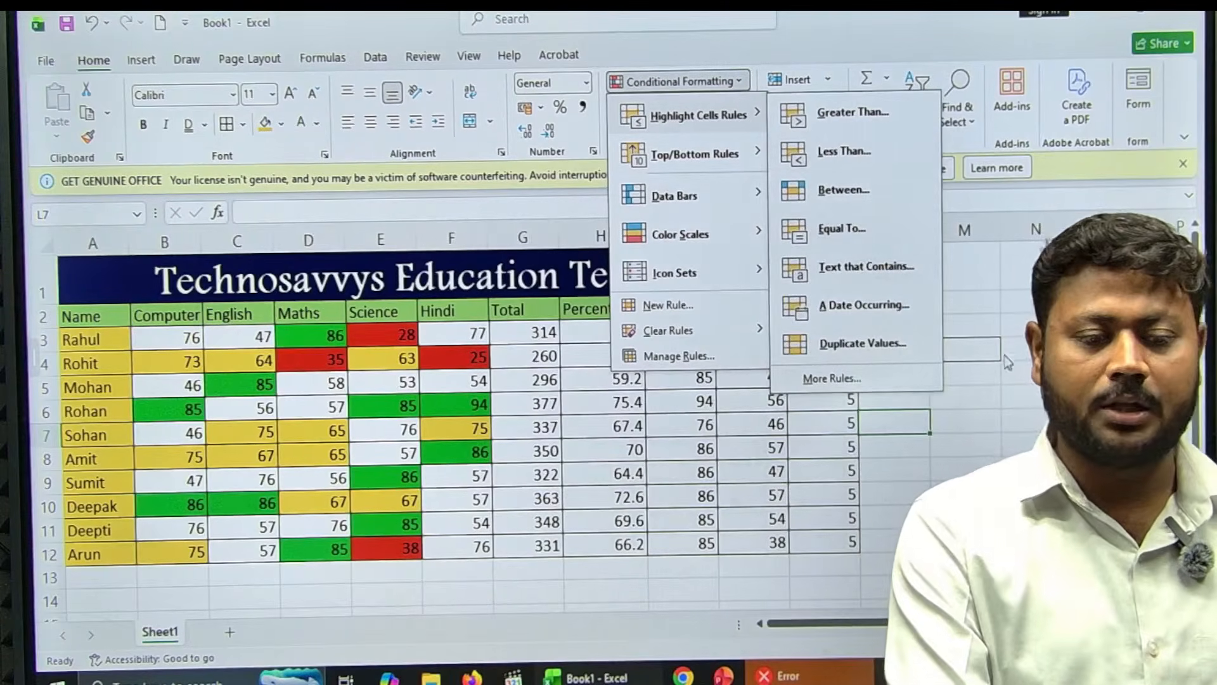
left_click(1007, 360)
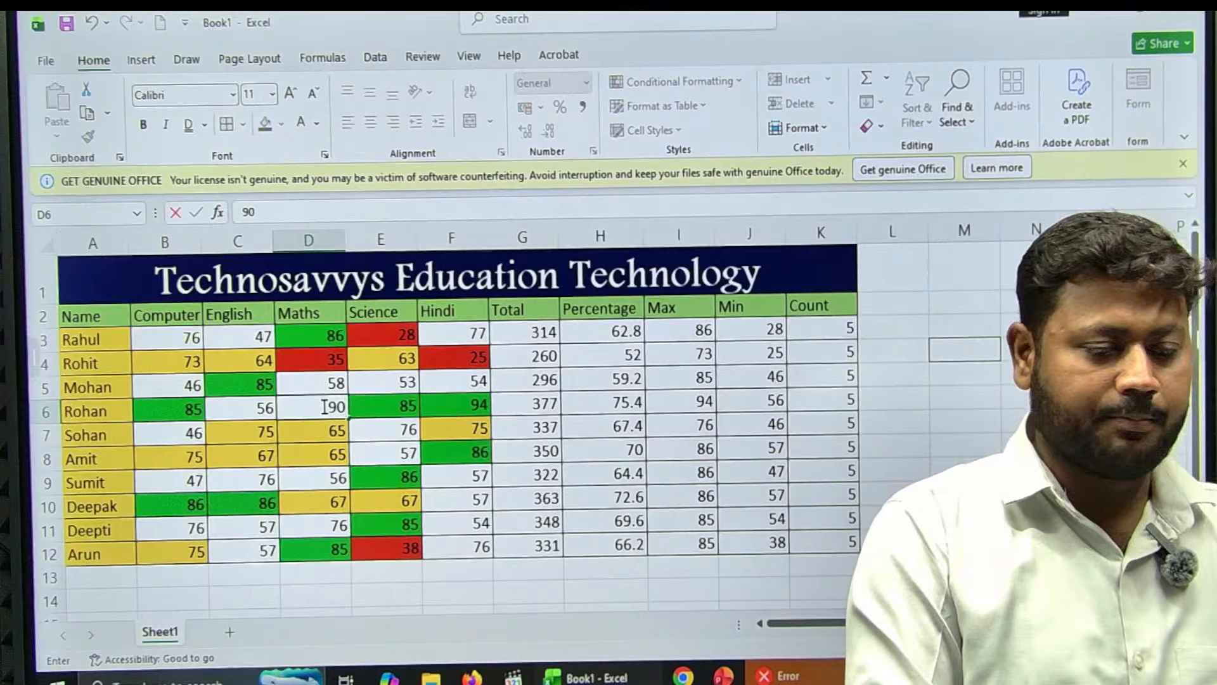
- Set the Maths mark in cell D6 to 90
left_click(927, 467)
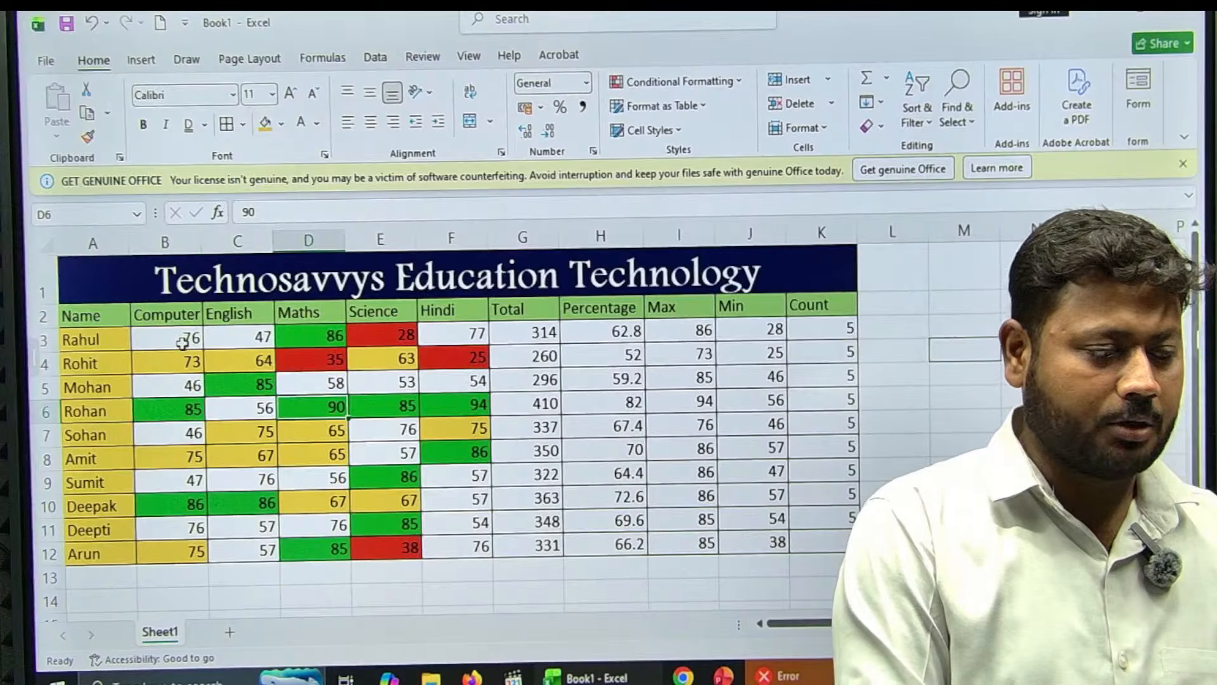
- Clear all formatting, including the conditional highlights, from marks B3:F12 and deselect the range
left_click_drag(182, 343, 432, 502)
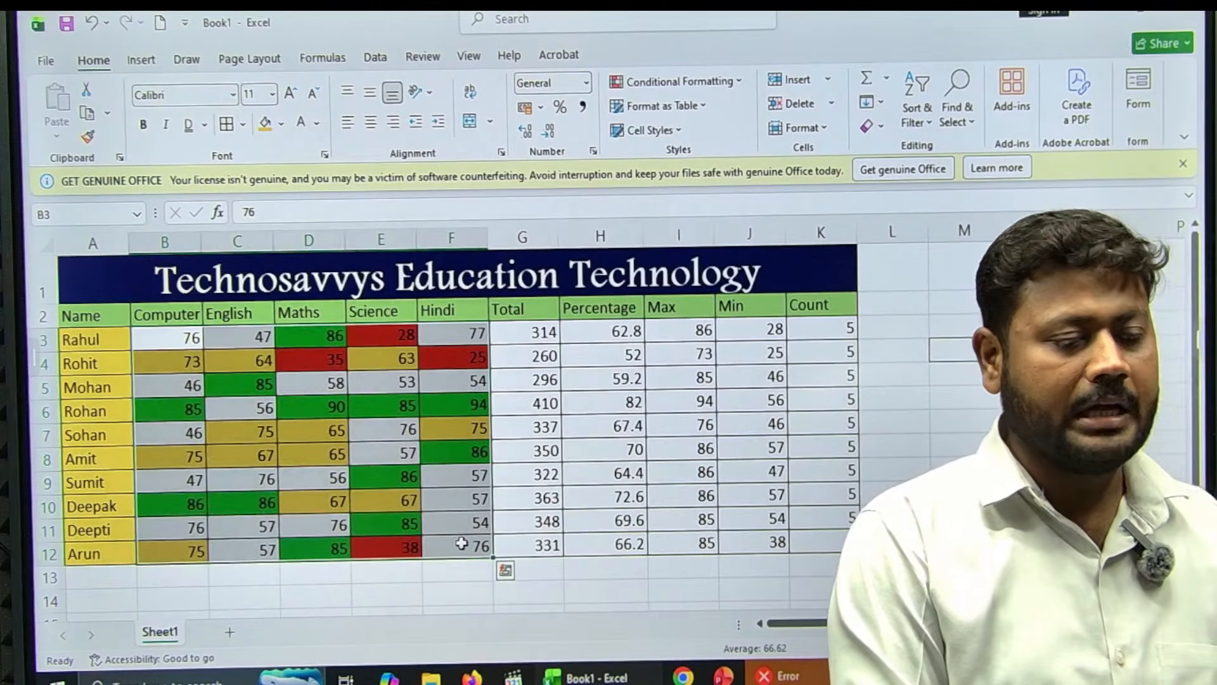
left_click(823, 129)
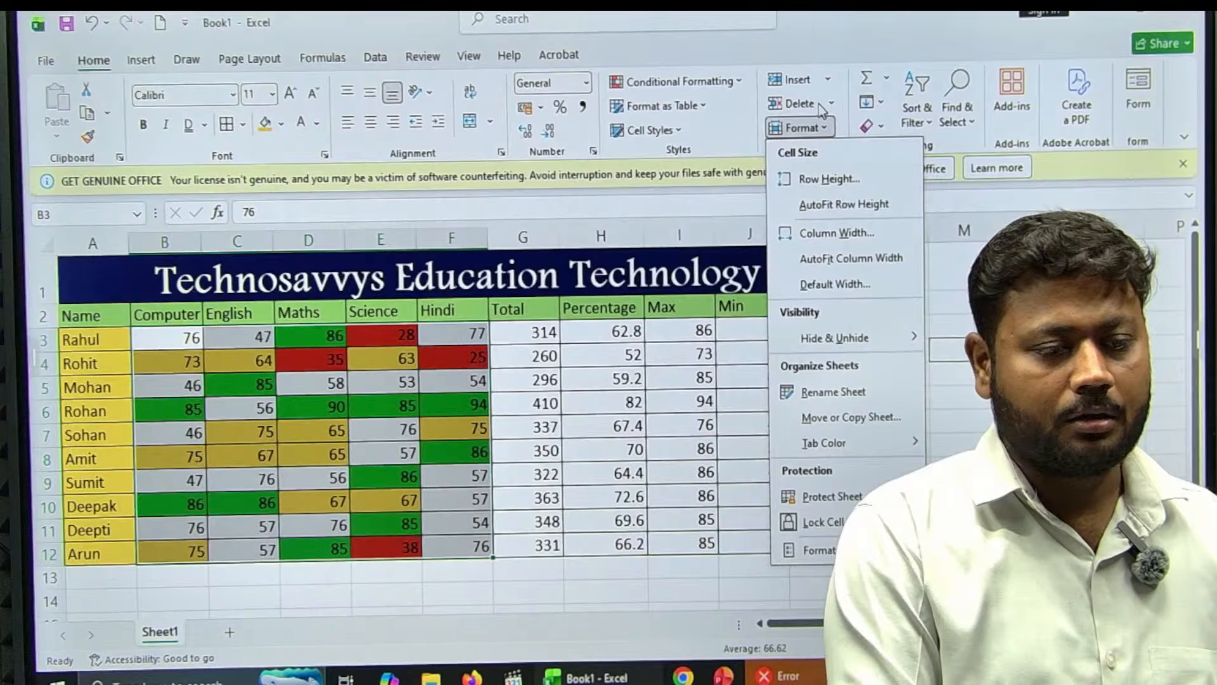
left_click(853, 522)
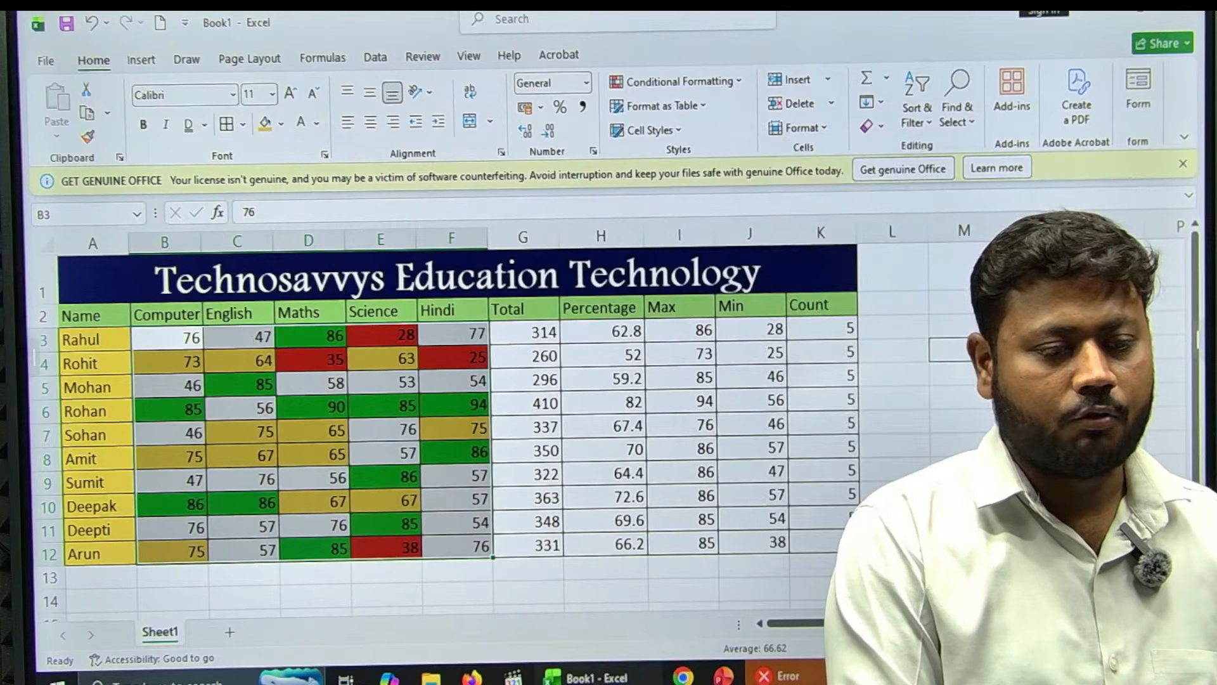
left_click(884, 126)
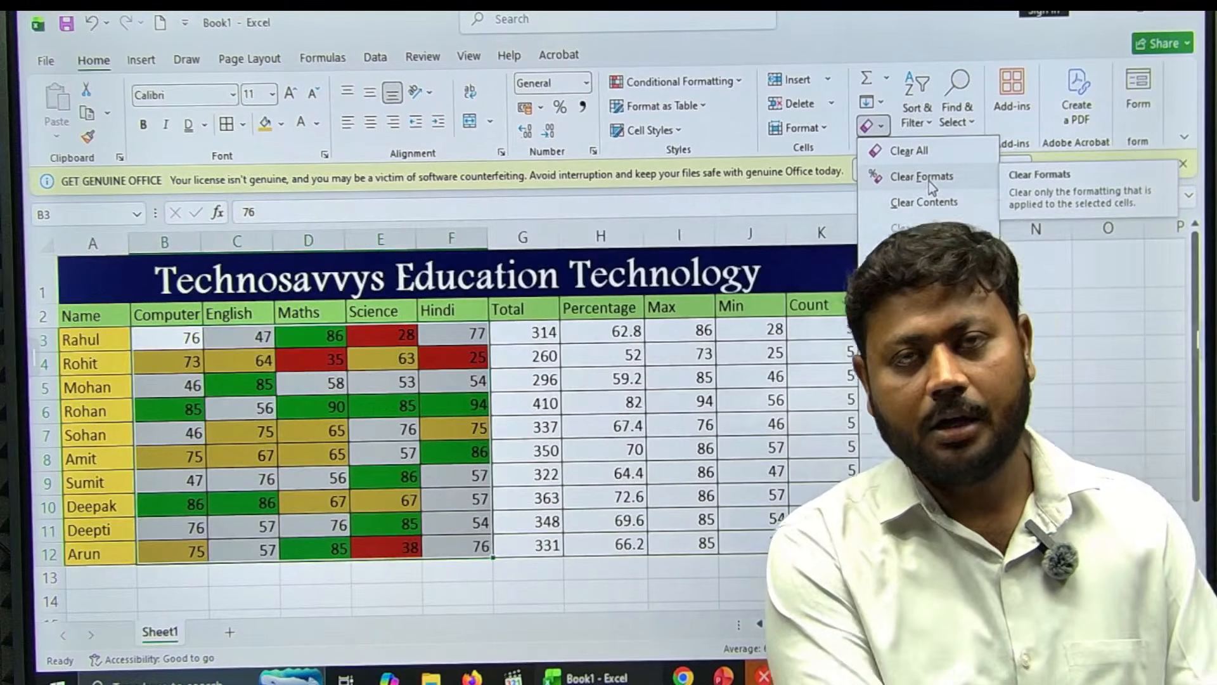
left_click(929, 177)
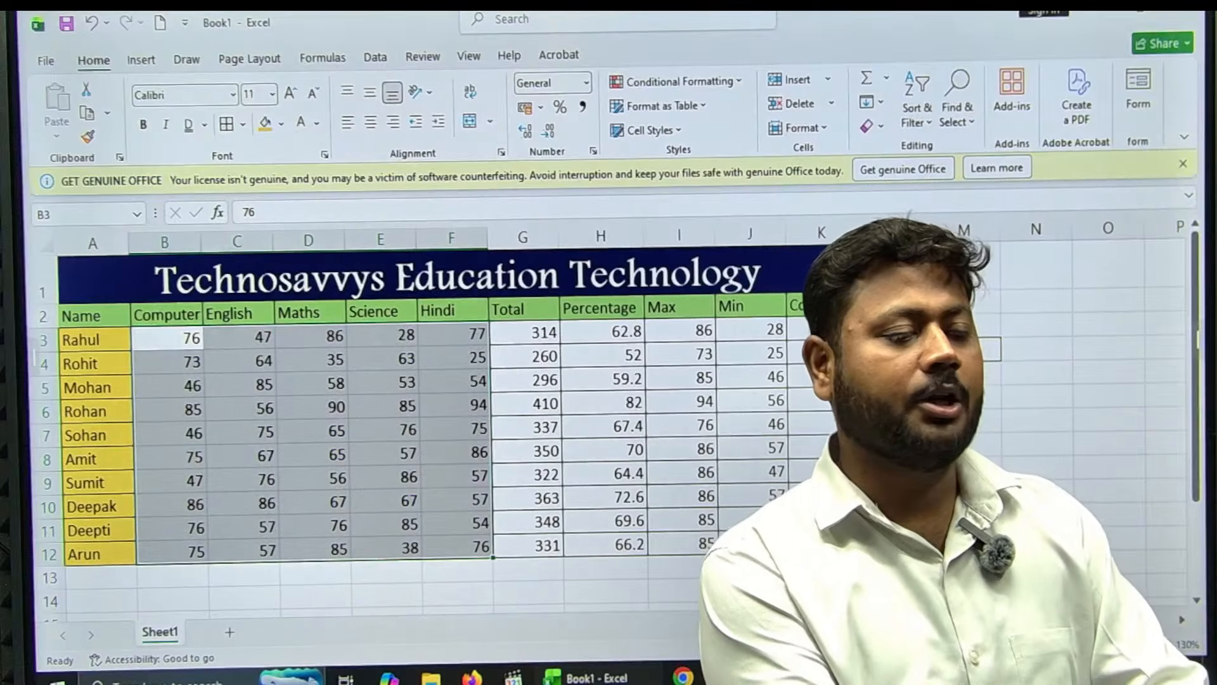
left_click(916, 367)
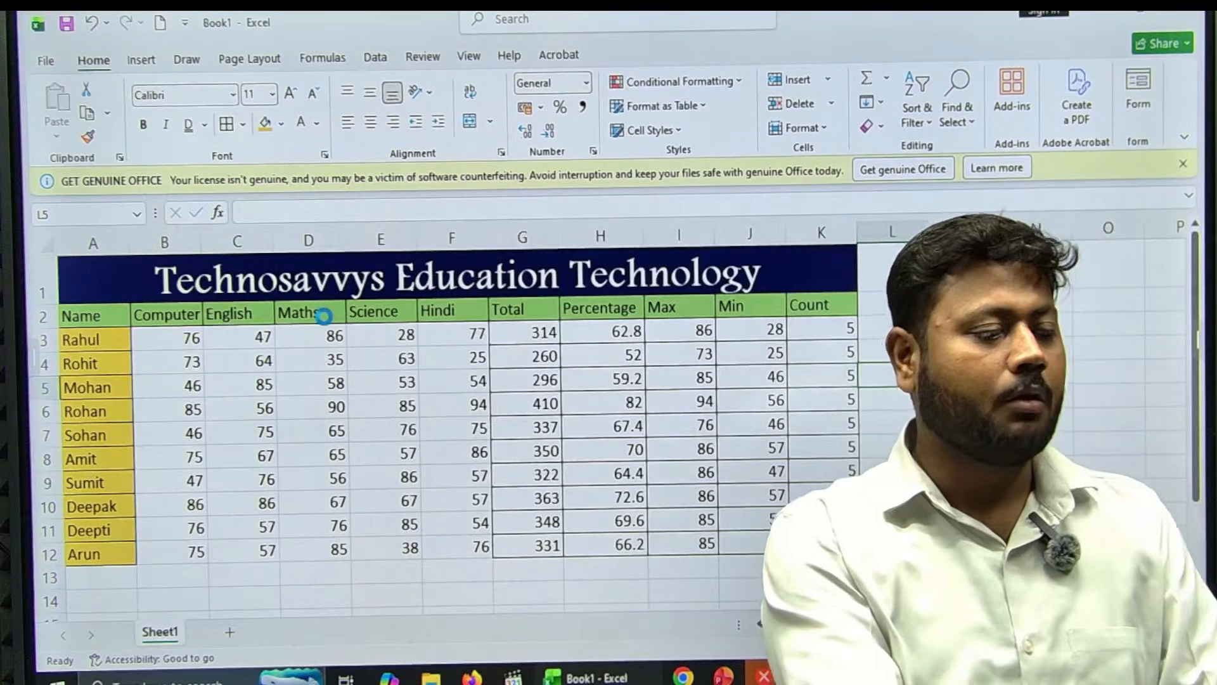
- Start an Equal To highlight rule on marks B3:F12 for the value 90
scroll(288, 327, "down", 2, "ctrl")
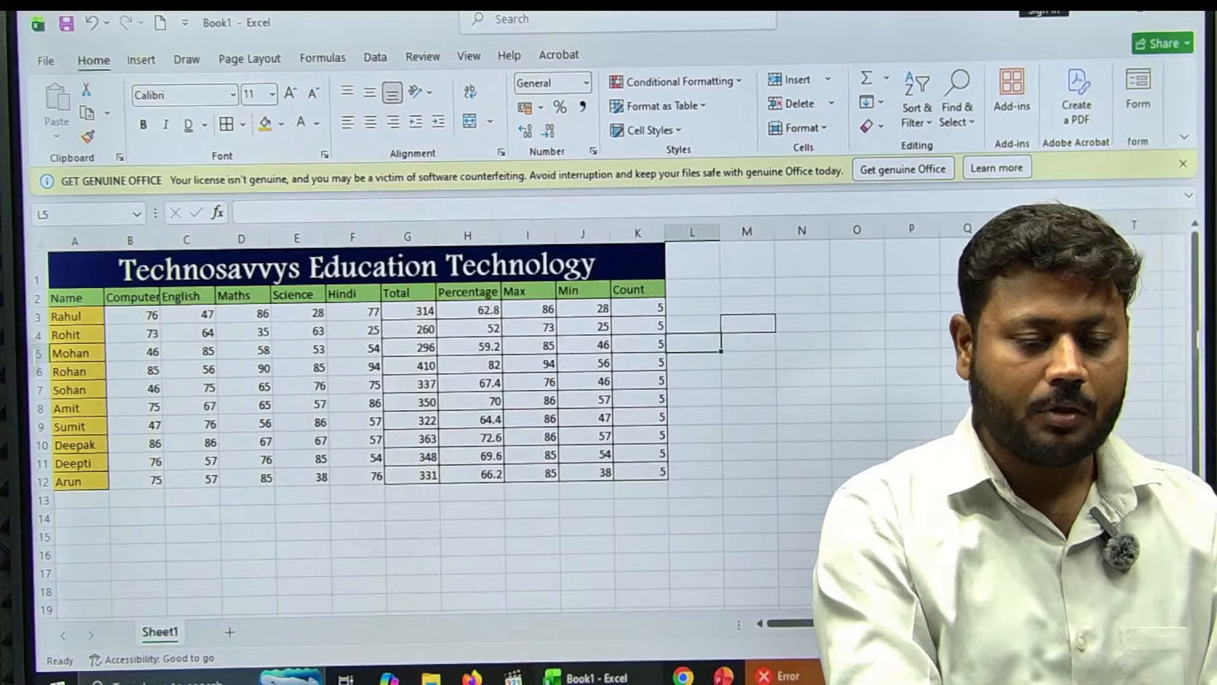
scroll(289, 326, "up", 4, "ctrl")
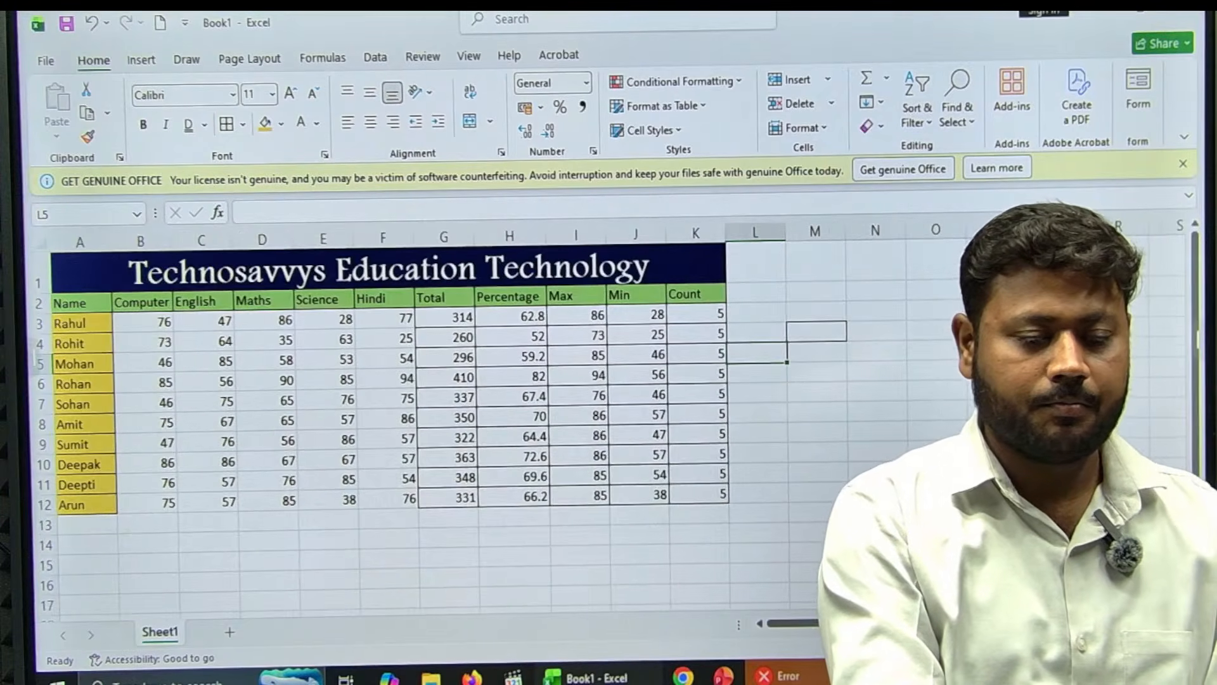
scroll(288, 327, "up", 1, "ctrl")
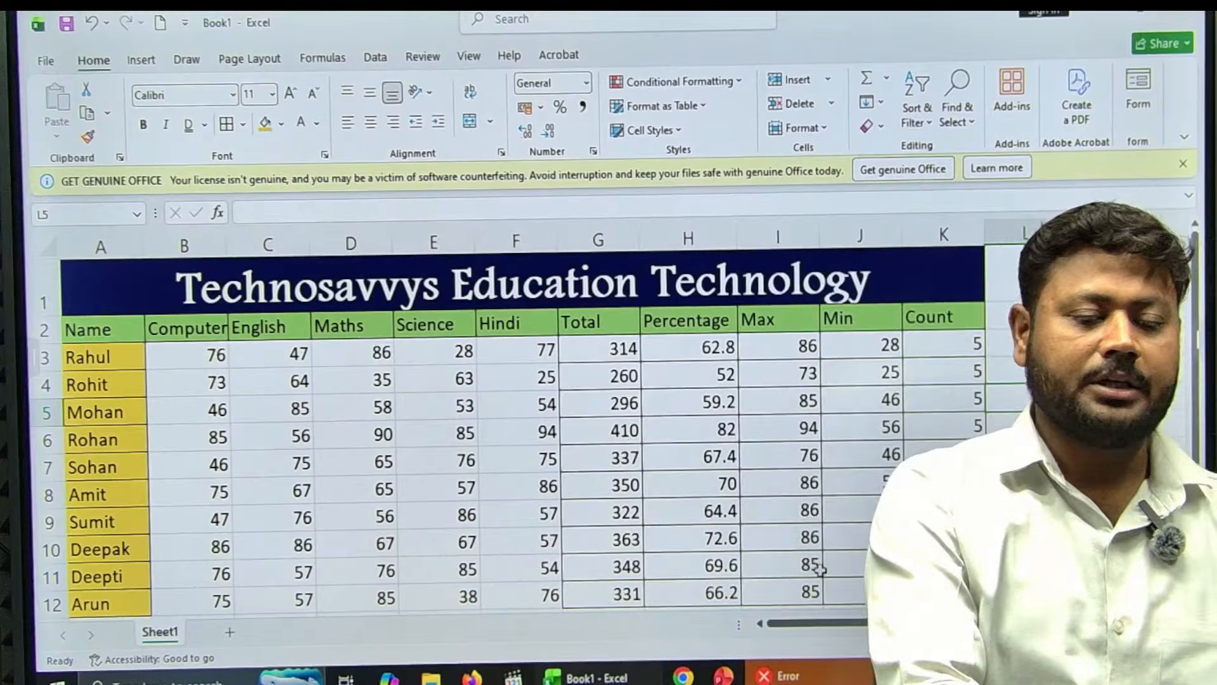
scroll(289, 327, "down", 1, "ctrl")
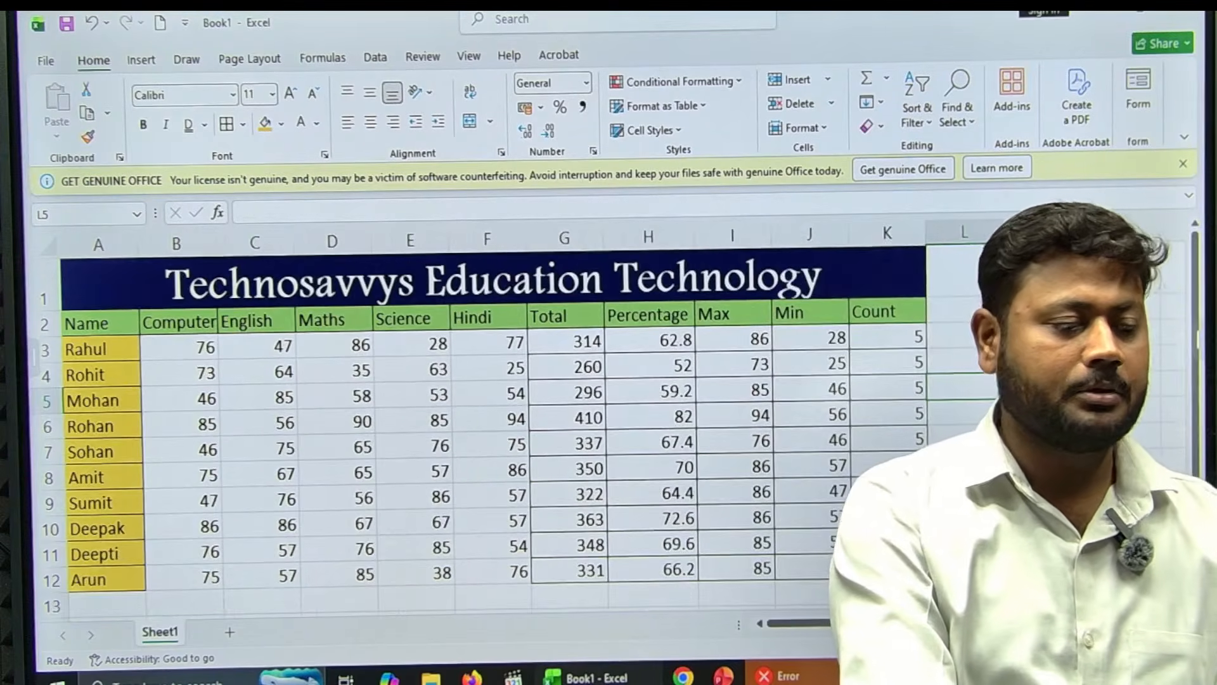
mouse_move(217, 360)
left_mouse_down()
mouse_move(415, 486)
mouse_move(518, 587)
left_mouse_up()
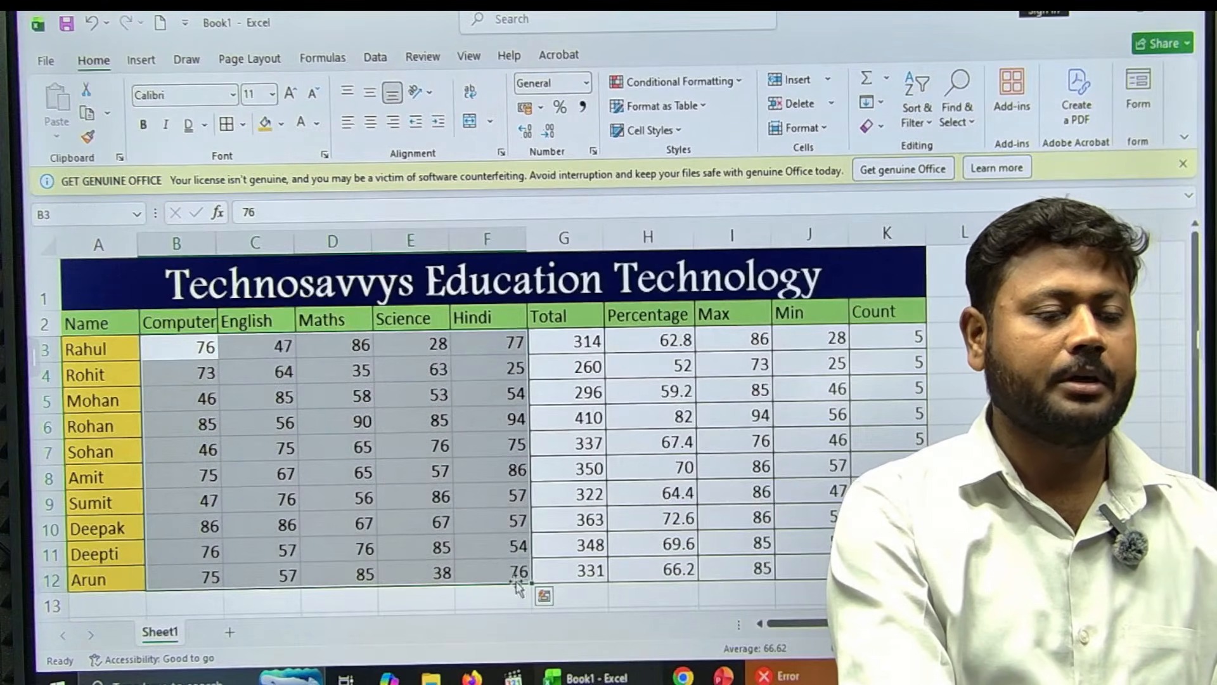
left_click(727, 89)
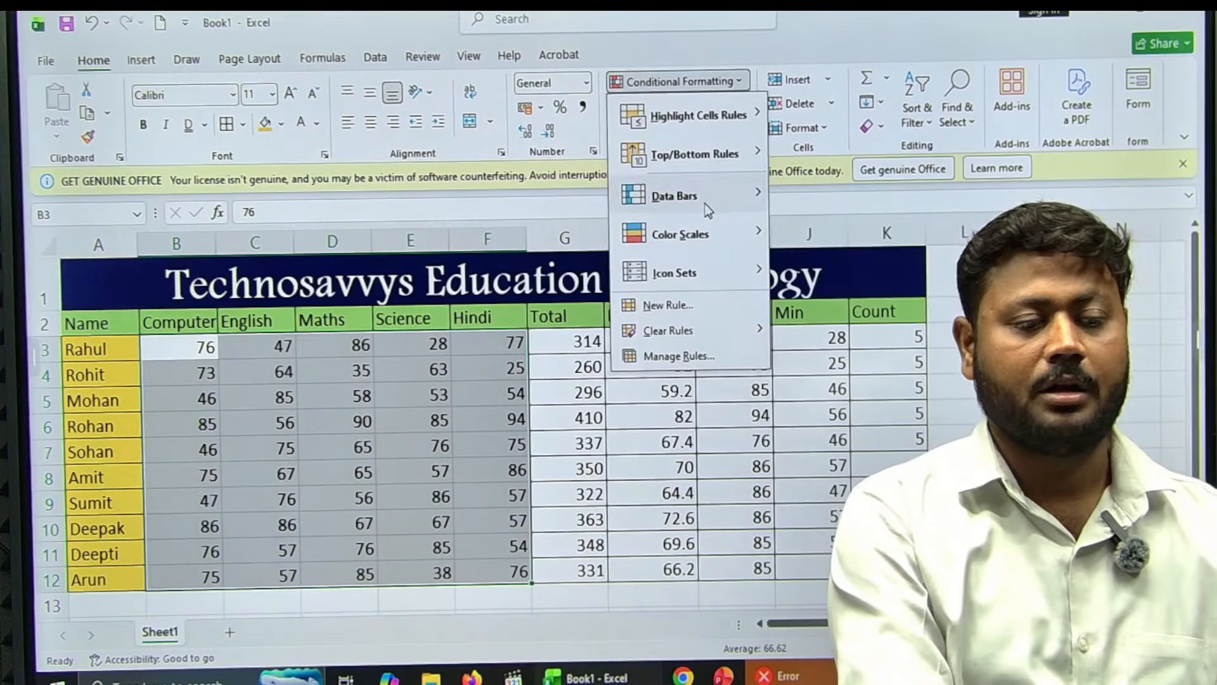
mouse_move(750, 122)
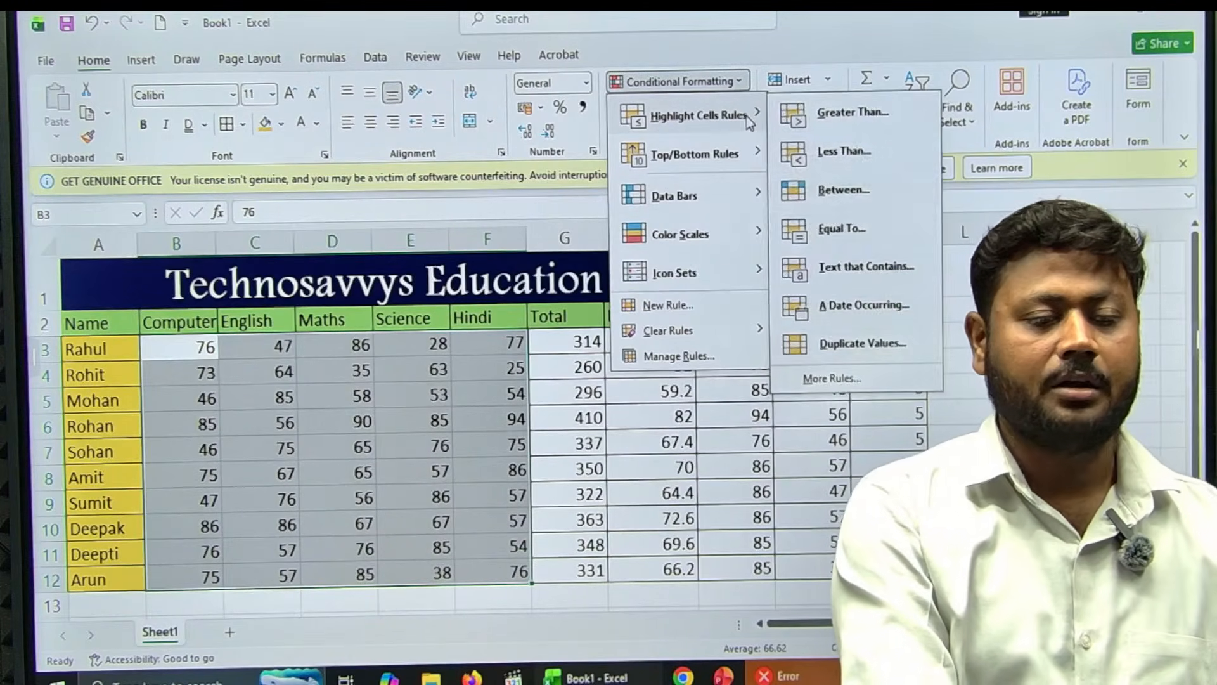
left_click(840, 227)
type("90")
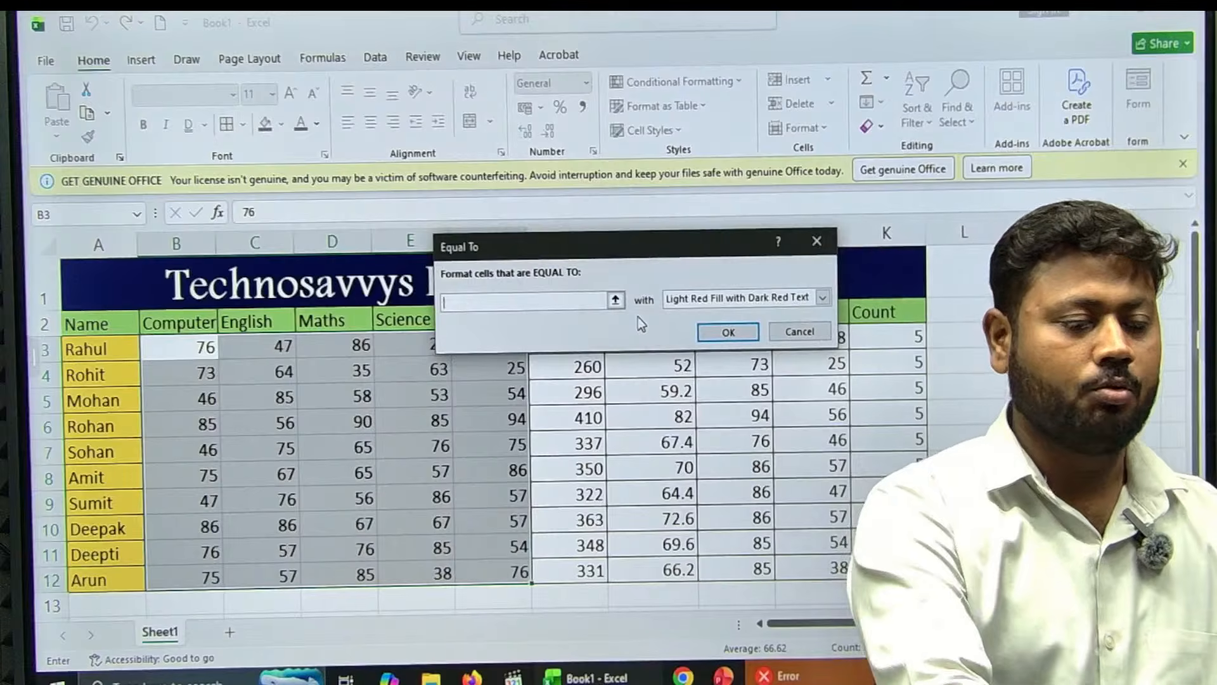
- Give the Equal To rule a custom blue fill, apply it, and deselect the marks
left_click(823, 298)
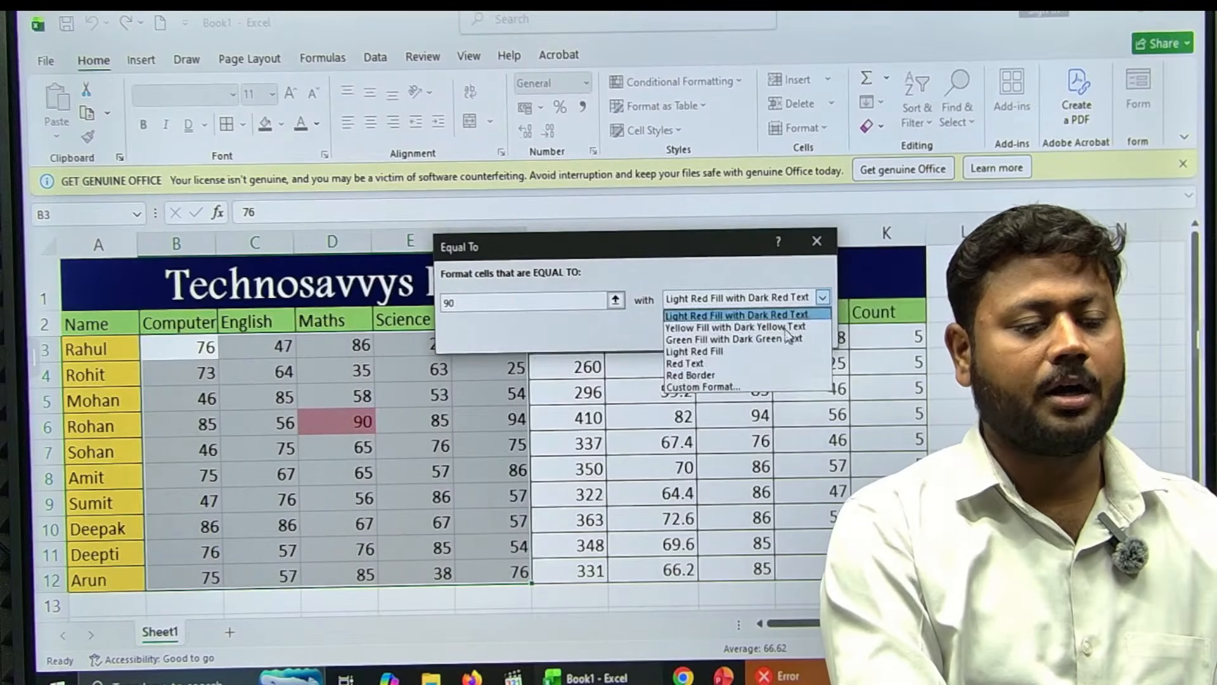
left_click(700, 386)
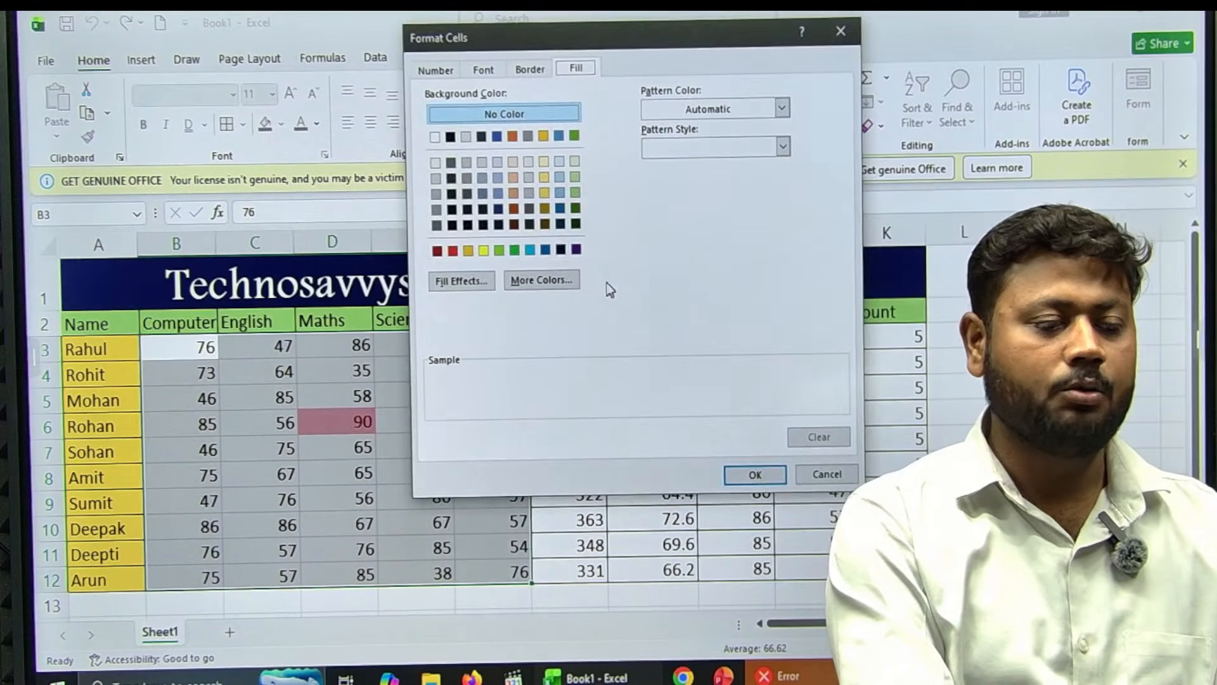
left_click(560, 249)
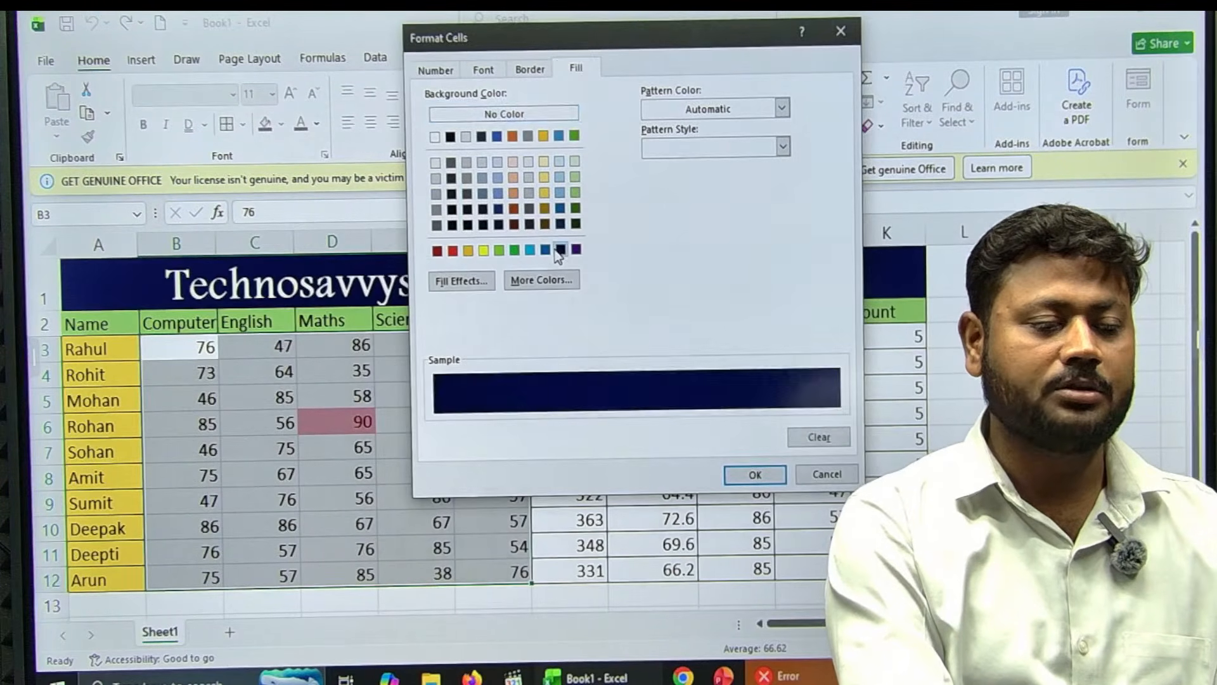
left_click(561, 192)
left_click(753, 476)
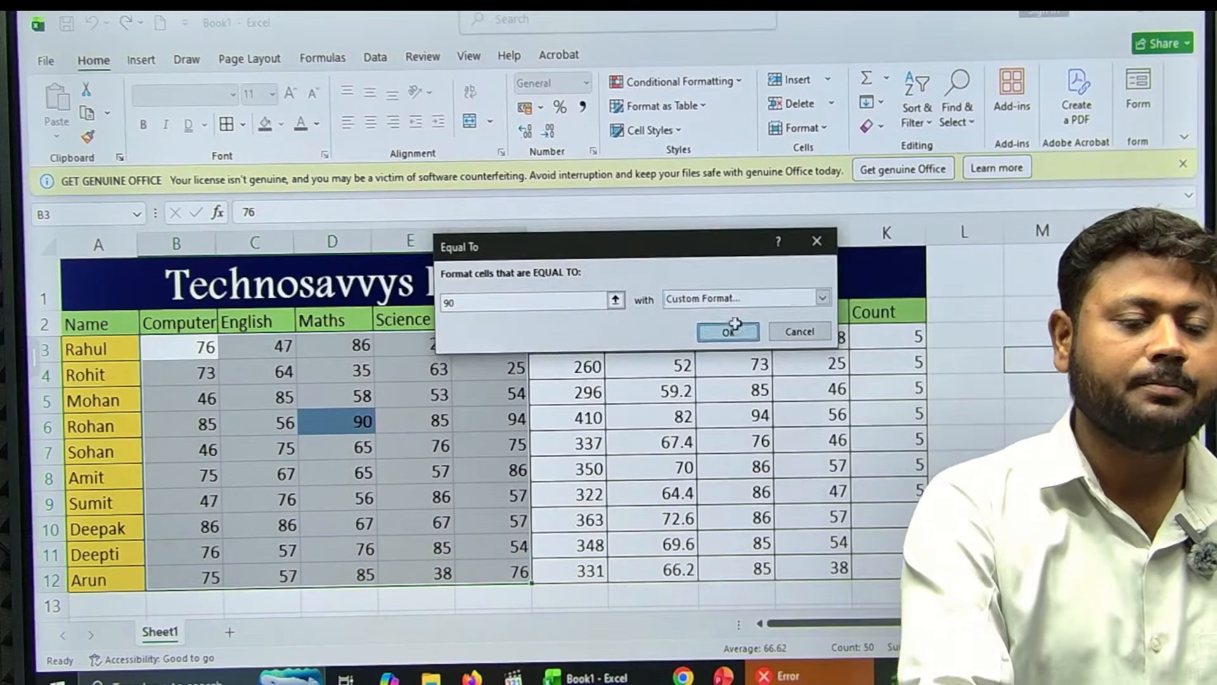
left_click(728, 331)
left_click(980, 456)
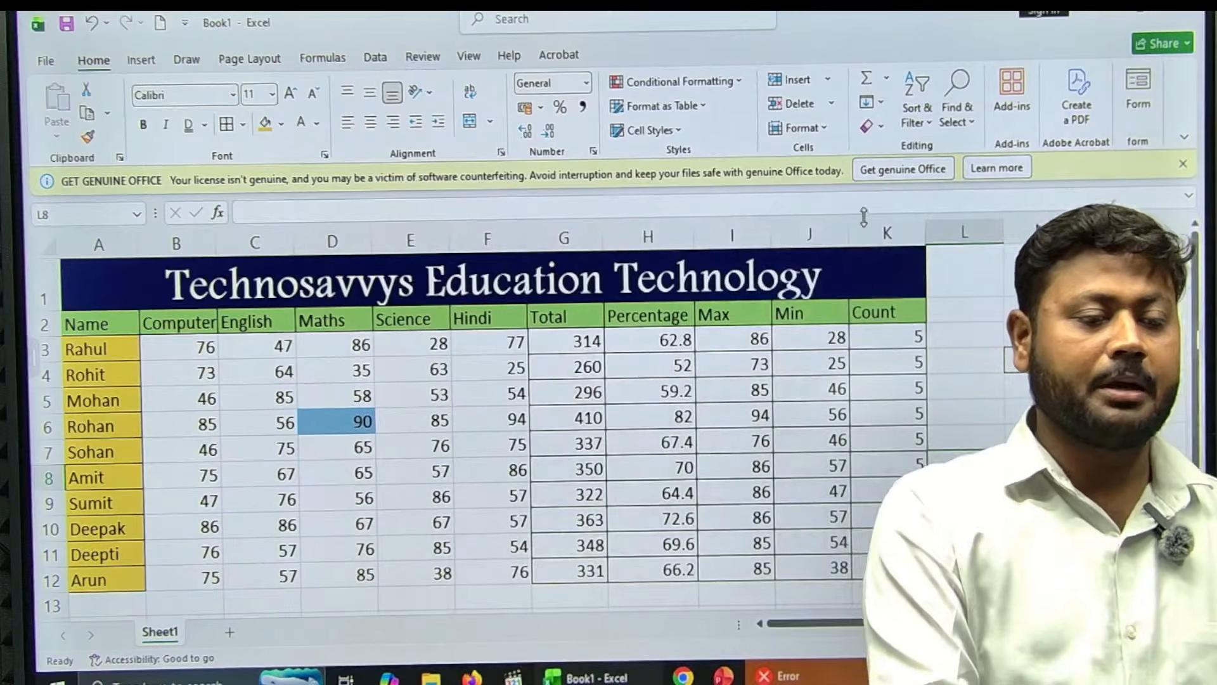
left_click(679, 81)
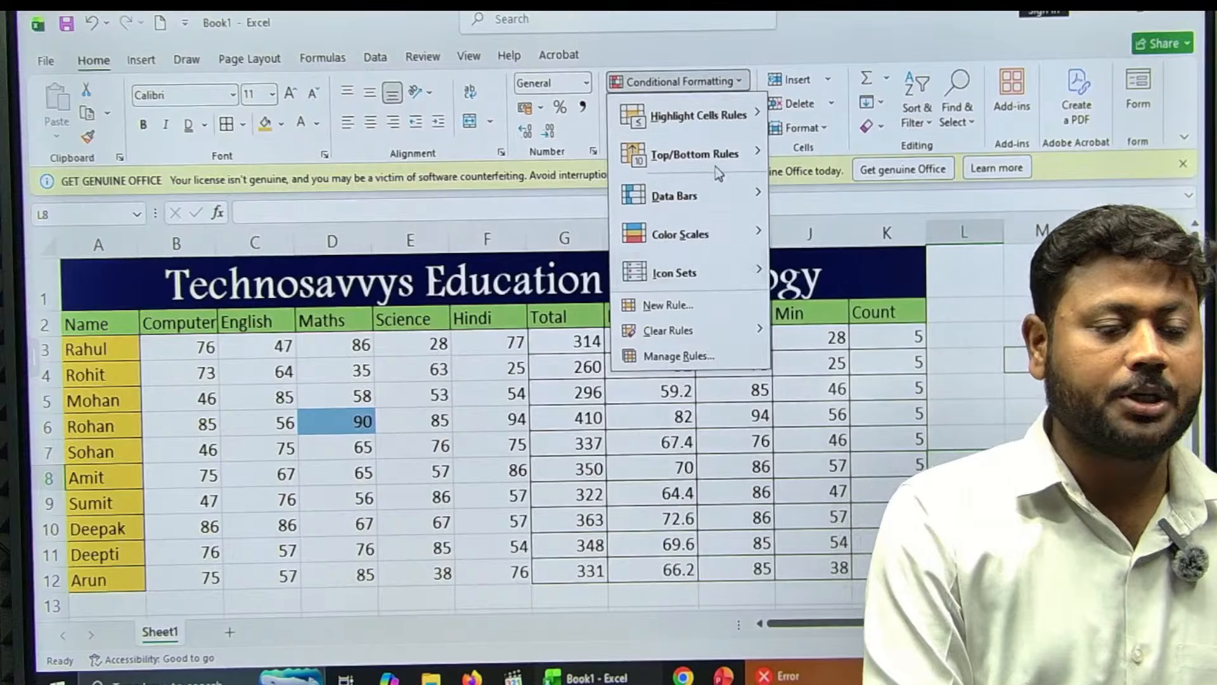
left_click(723, 125)
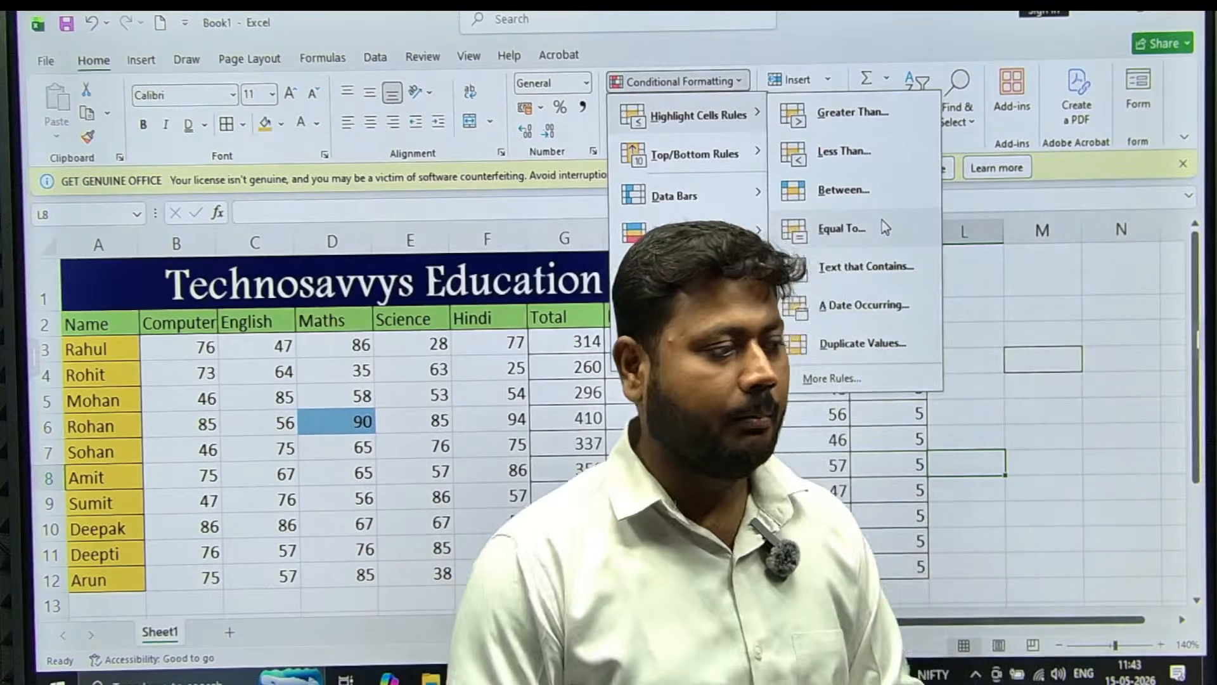
key("Escape")
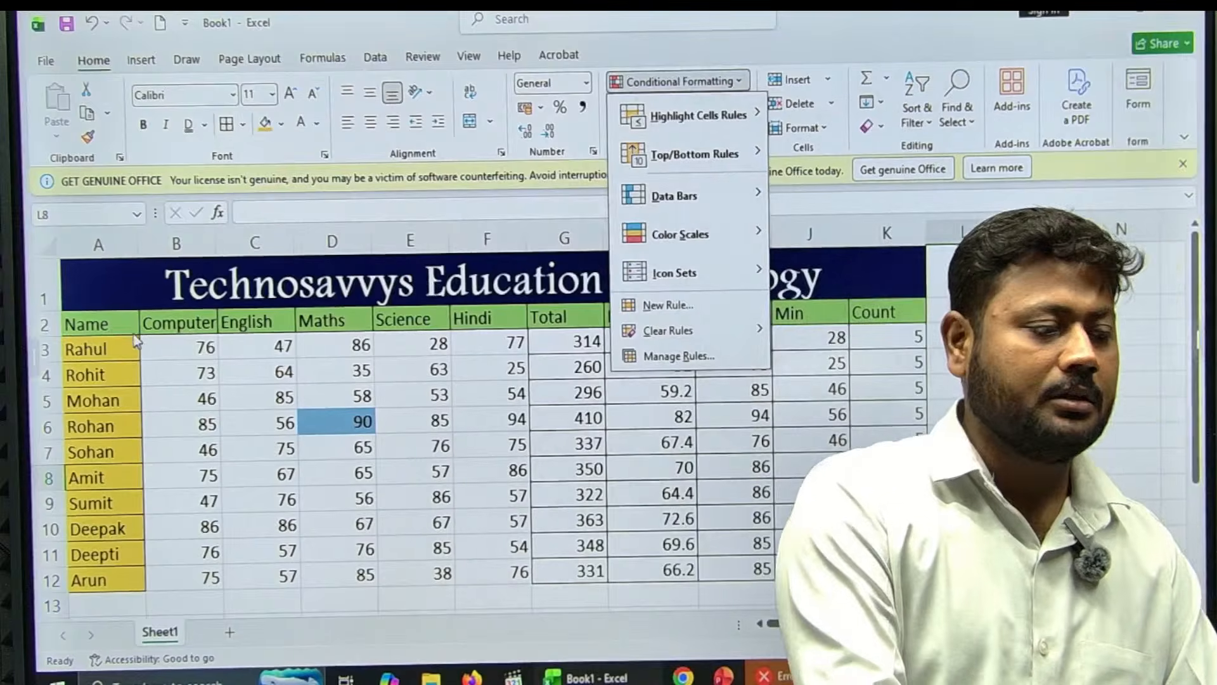
key("Escape")
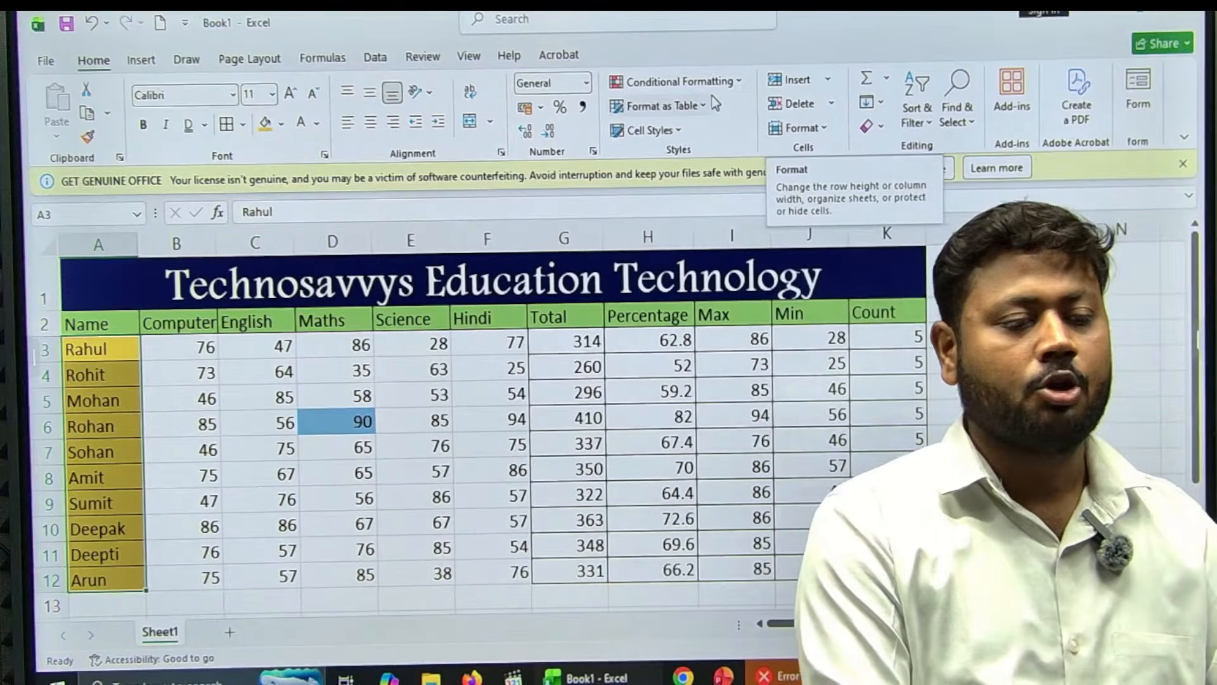
- Add a Text That Contains rule to A3:A12 for the student's name in A8, using Light Red Fill with Dark Red Text
left_click(698, 81)
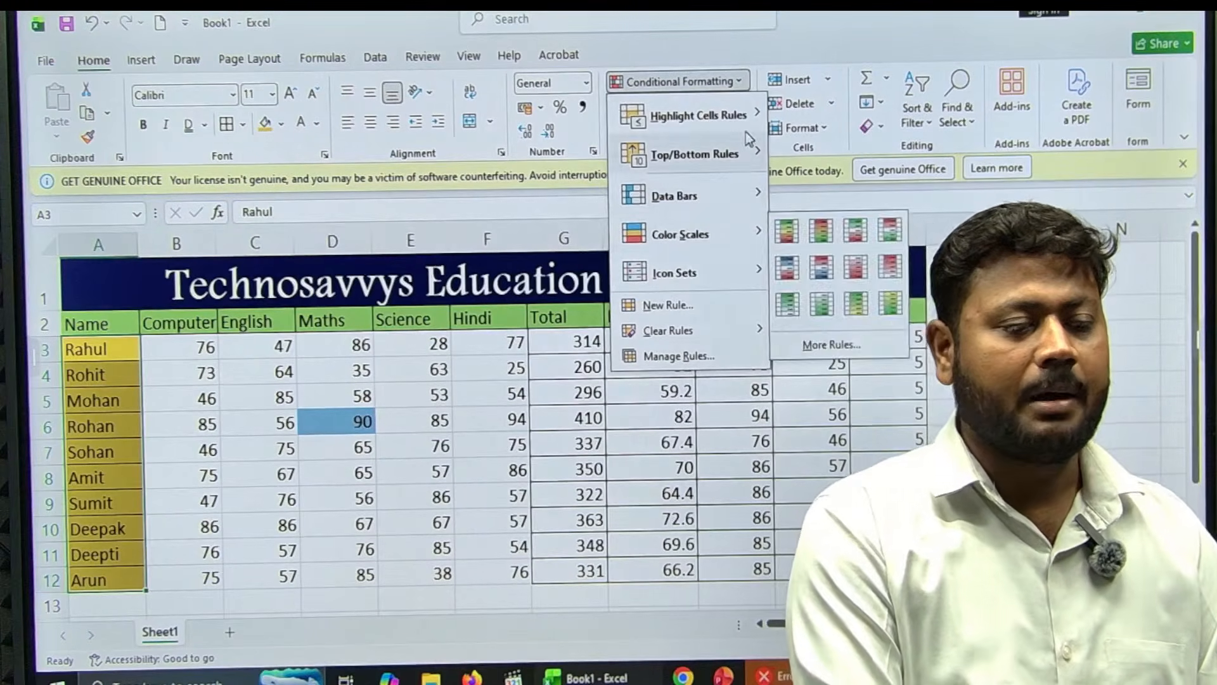
mouse_move(745, 122)
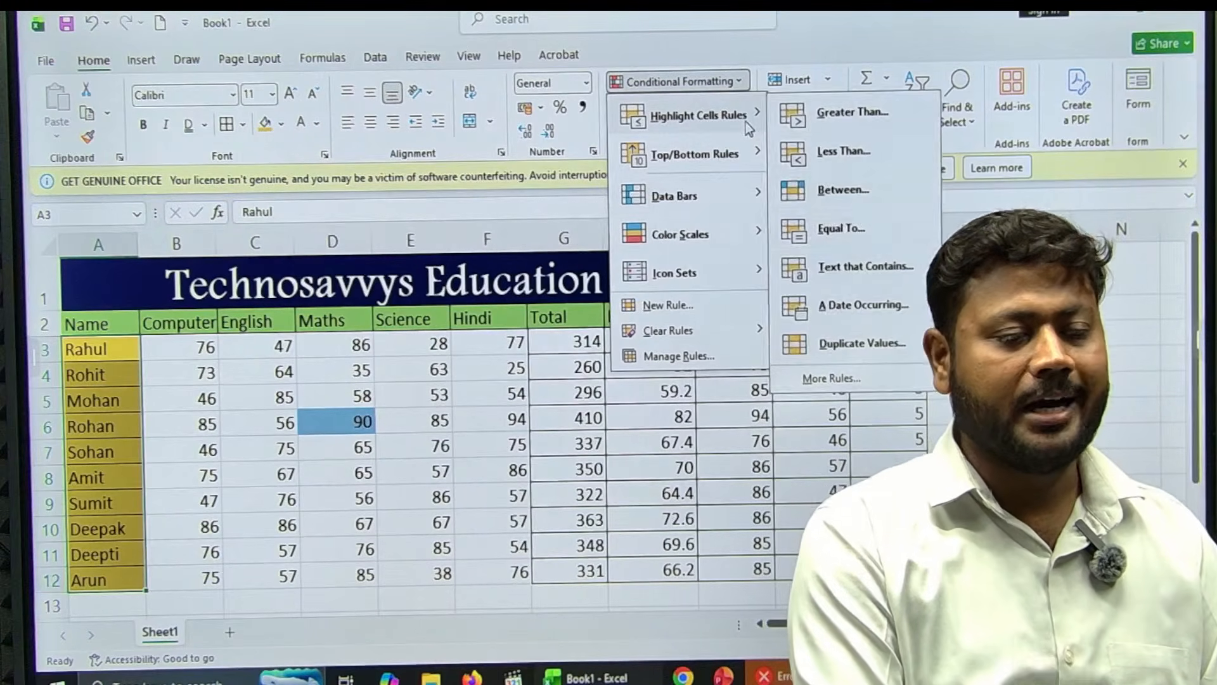
left_click(857, 268)
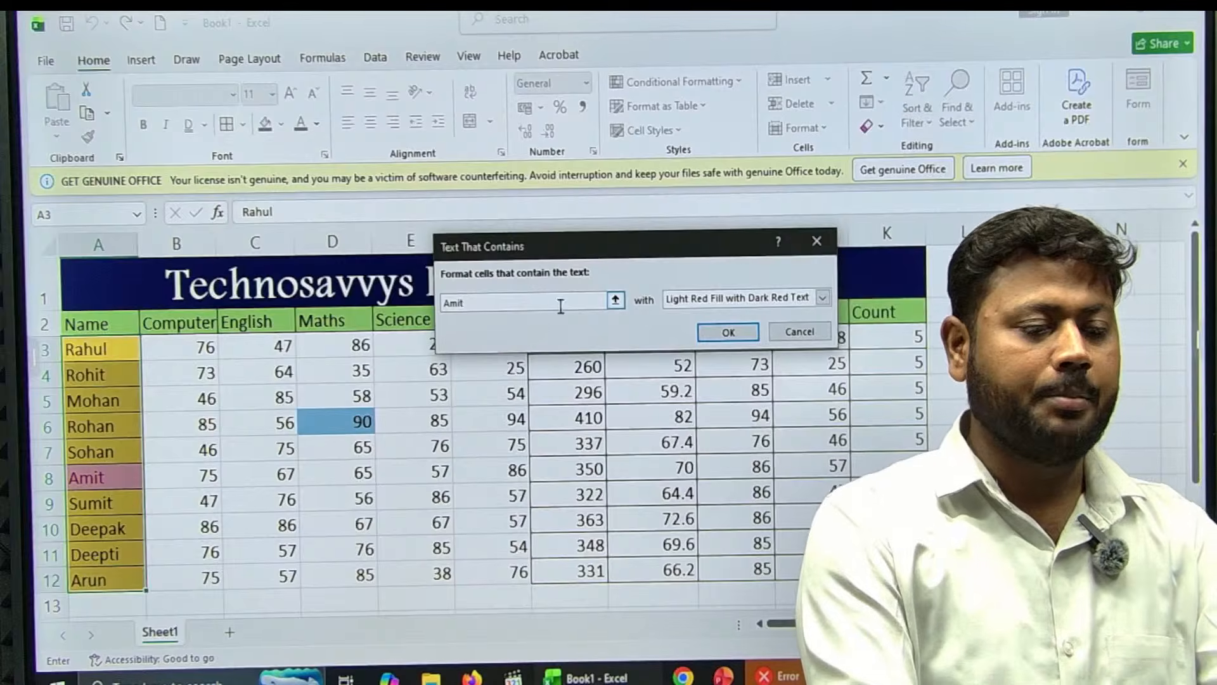
left_click(728, 332)
left_click(963, 444)
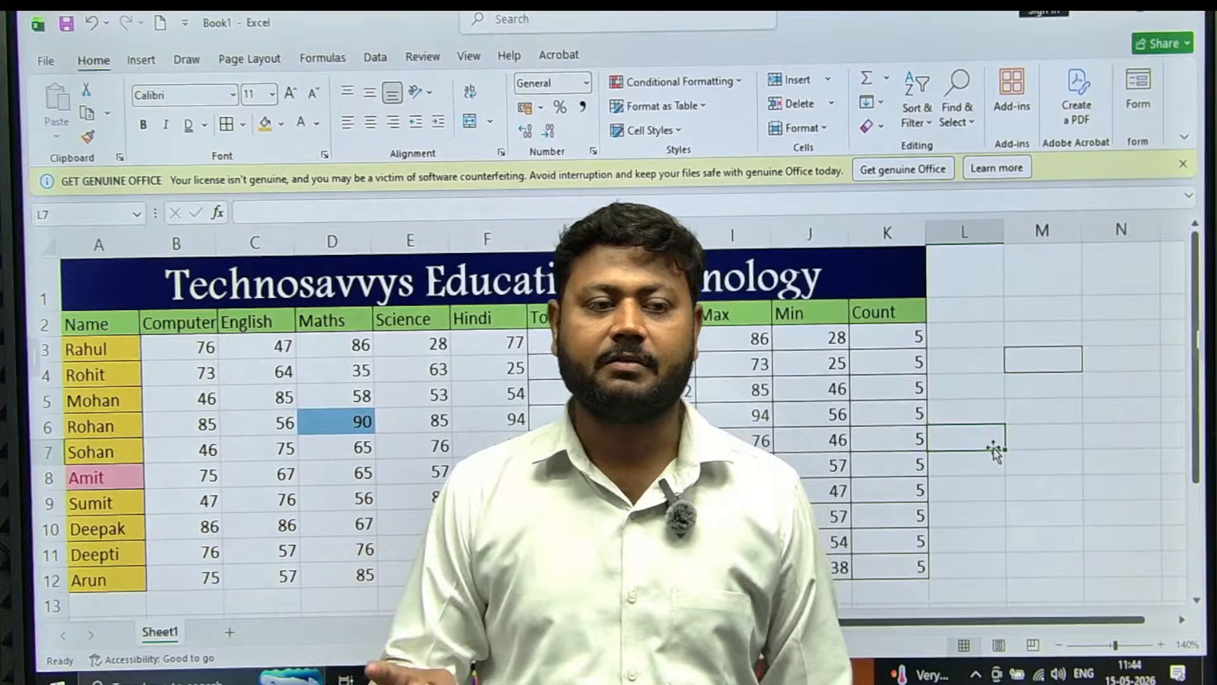
left_click(738, 83)
mouse_move(716, 127)
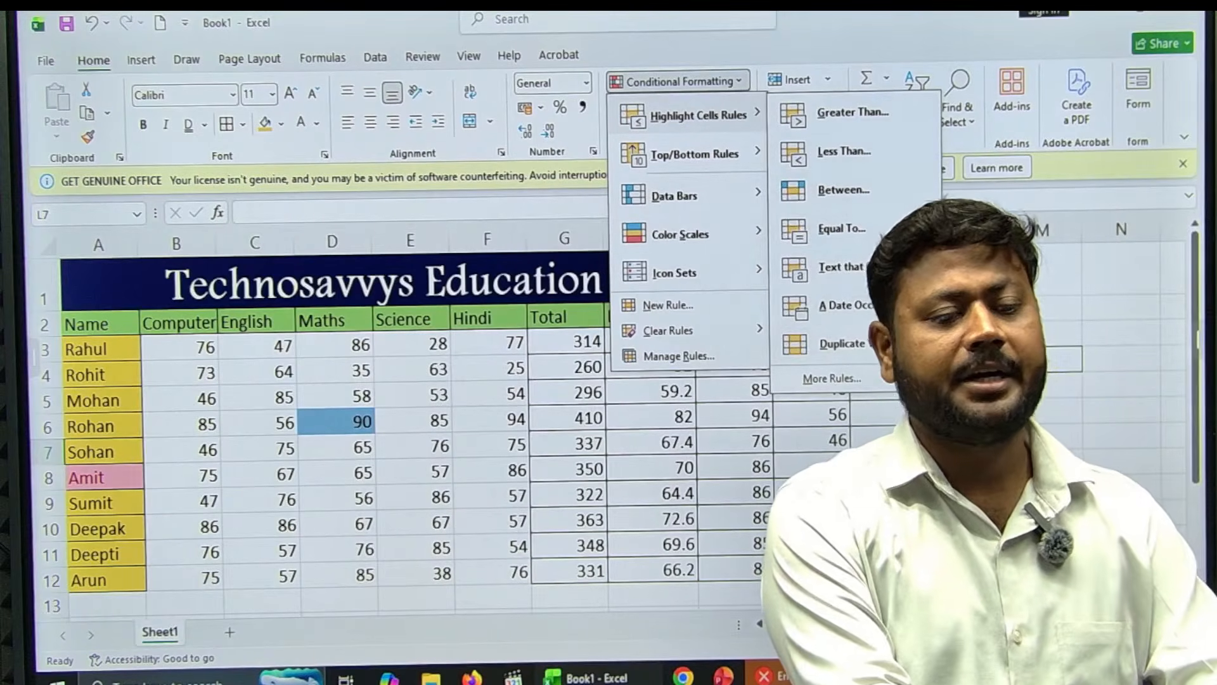
key("Escape")
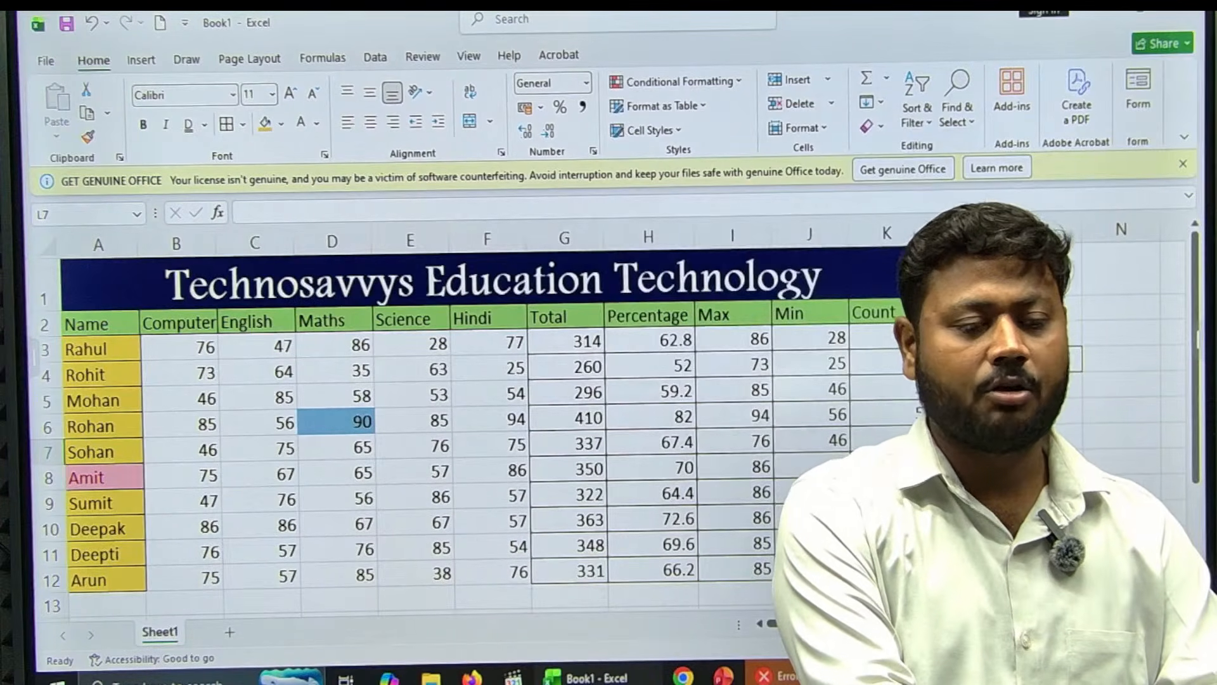
scroll(886, 340, "down", 1)
scroll(872, 360, "up", 1)
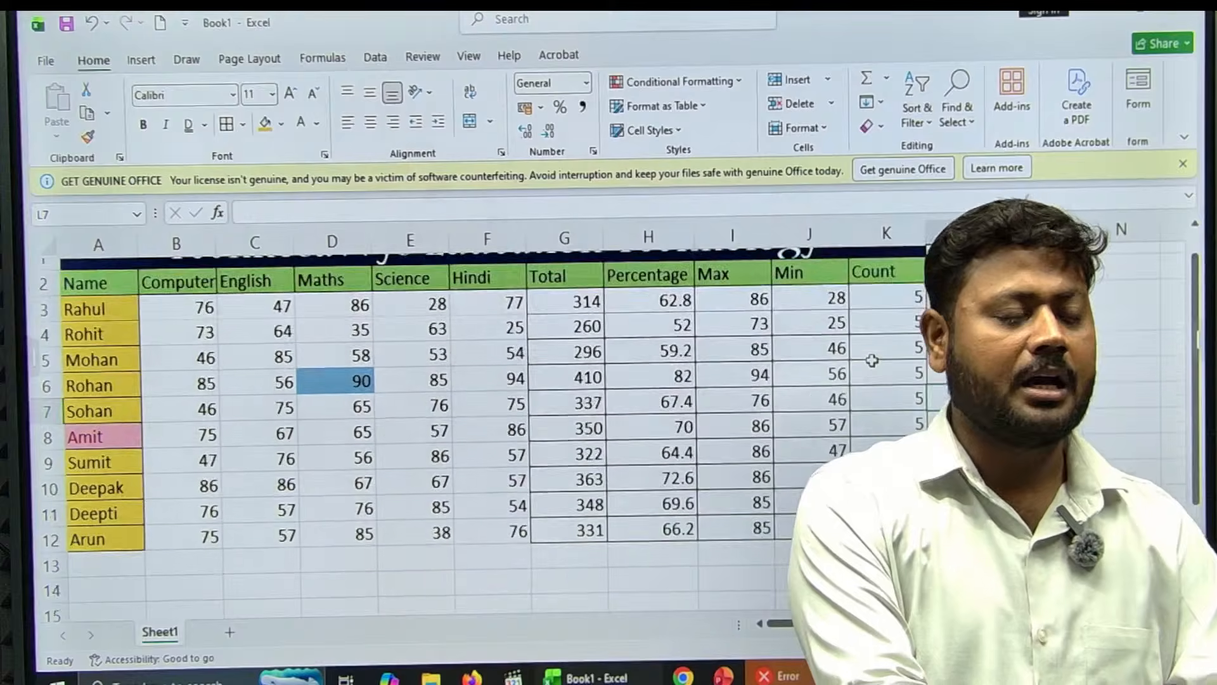
scroll(904, 422, "down", 2)
scroll(904, 422, "up", 2)
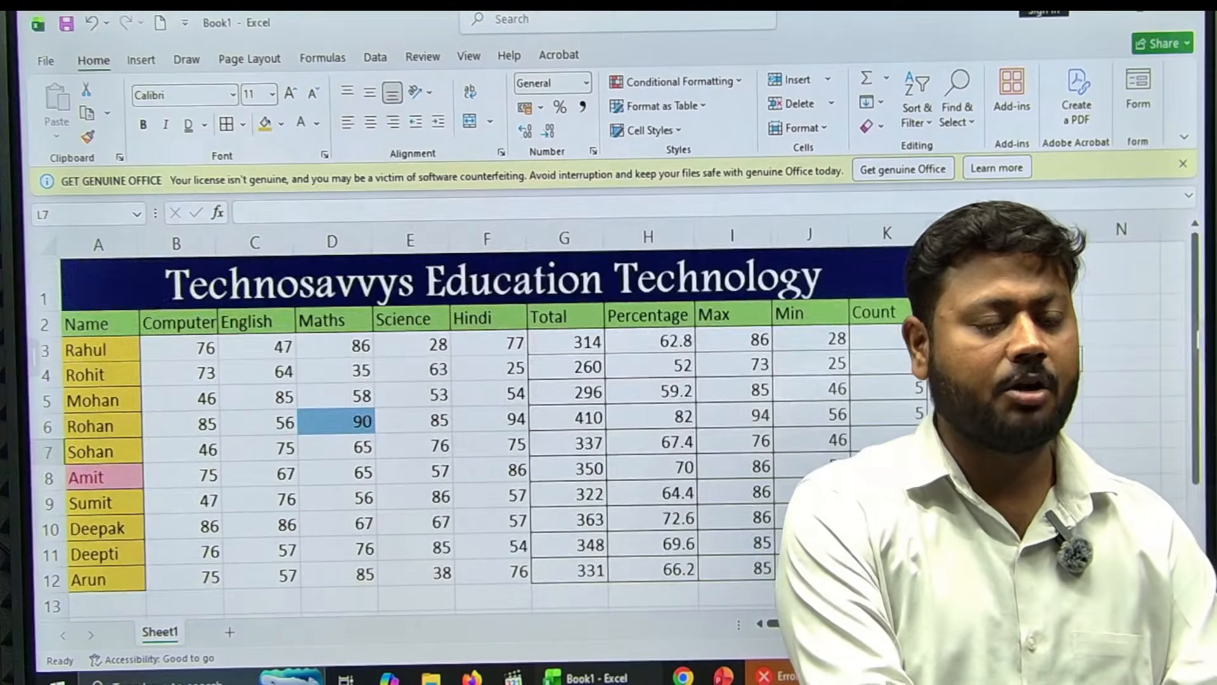
scroll(903, 422, "down", 6)
scroll(903, 421, "down", 2)
scroll(904, 422, "up", 6)
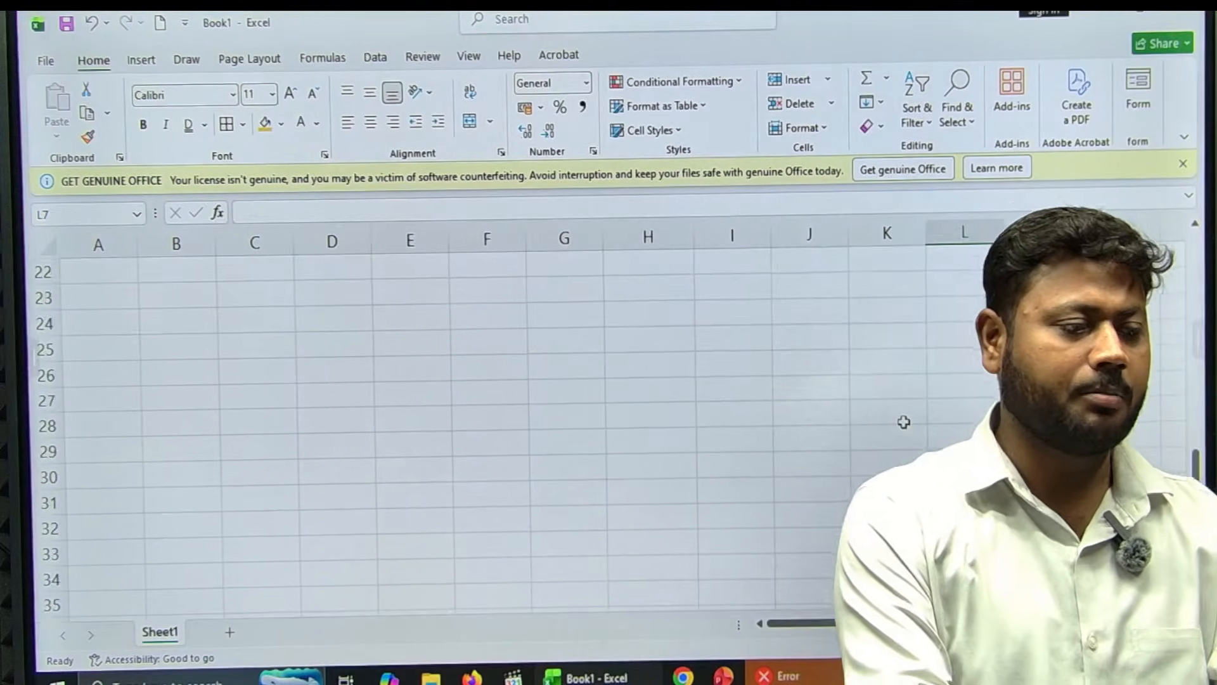
scroll(903, 421, "down", 4)
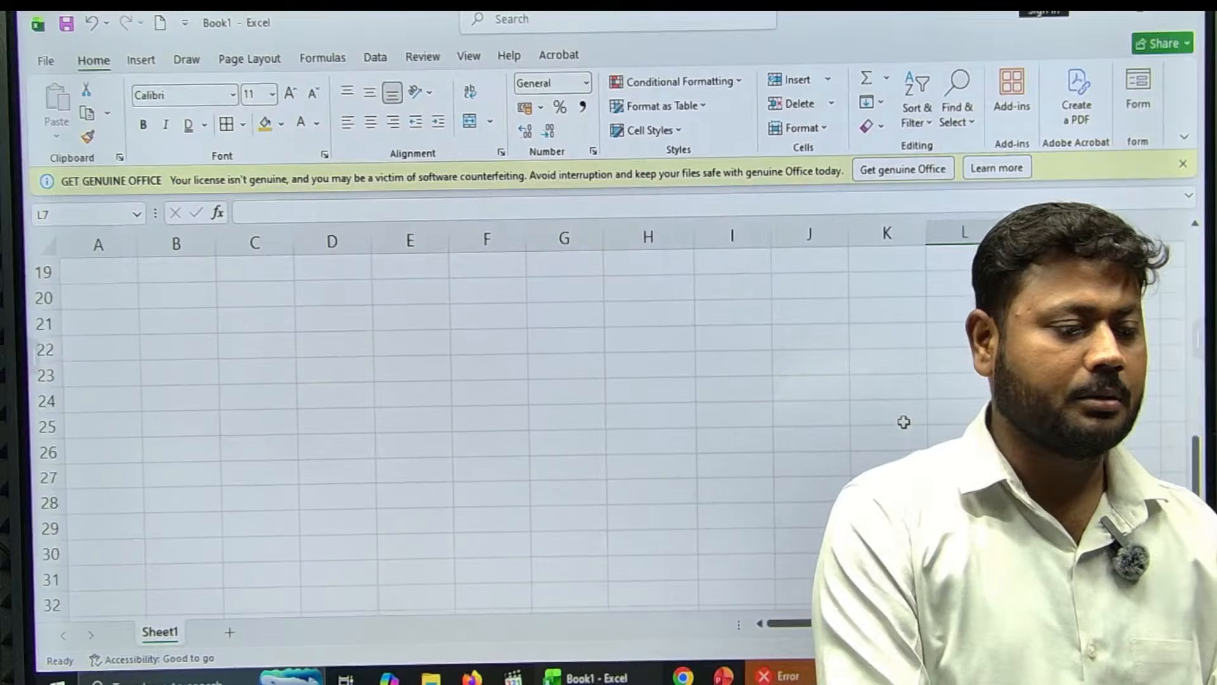
scroll(903, 421, "up", 2)
scroll(444, 336, "up", 4)
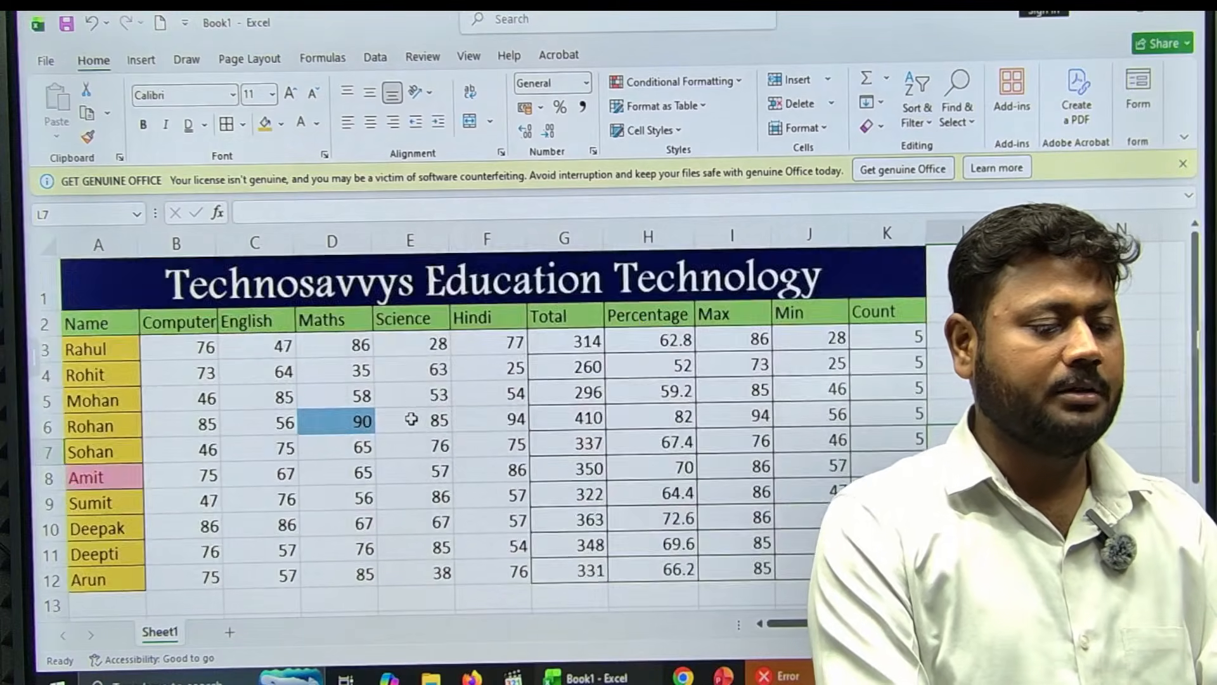
- Below the marks table, enter 10-05-2026 with Computer in D15:E15 and 11-05-2026 with Laptop in D16:E16
scroll(412, 415, "down", 4)
scroll(412, 418, "up", 1)
scroll(412, 419, "up", 1)
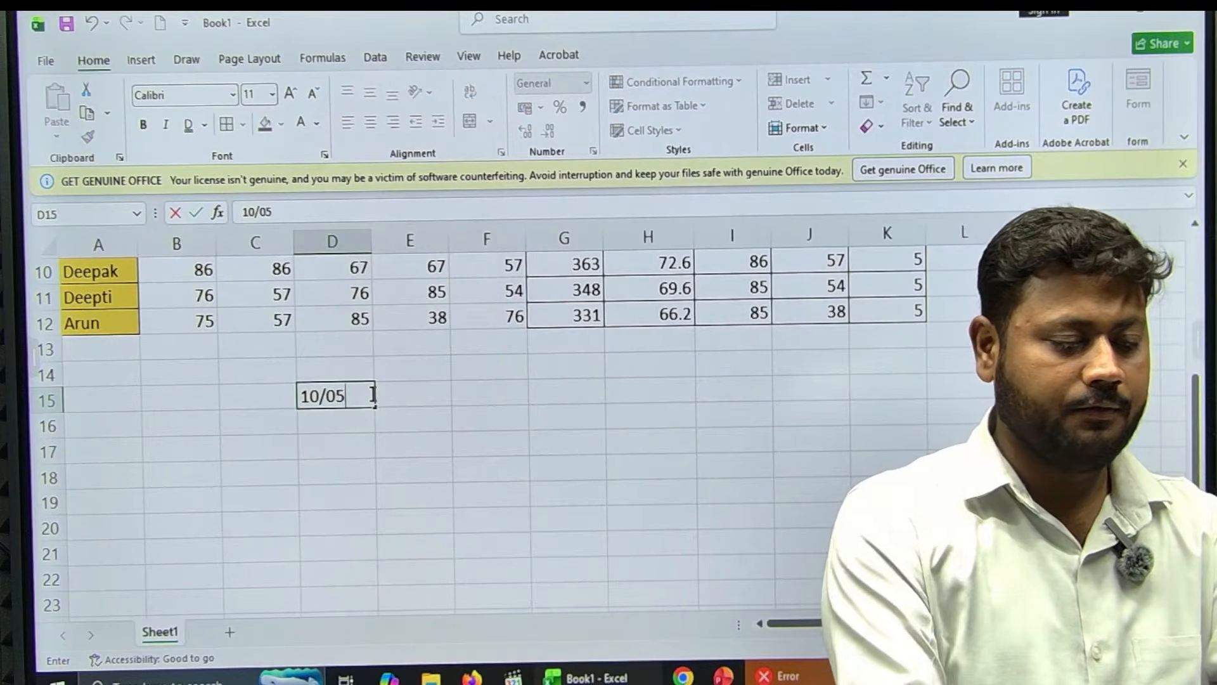
key("Tab")
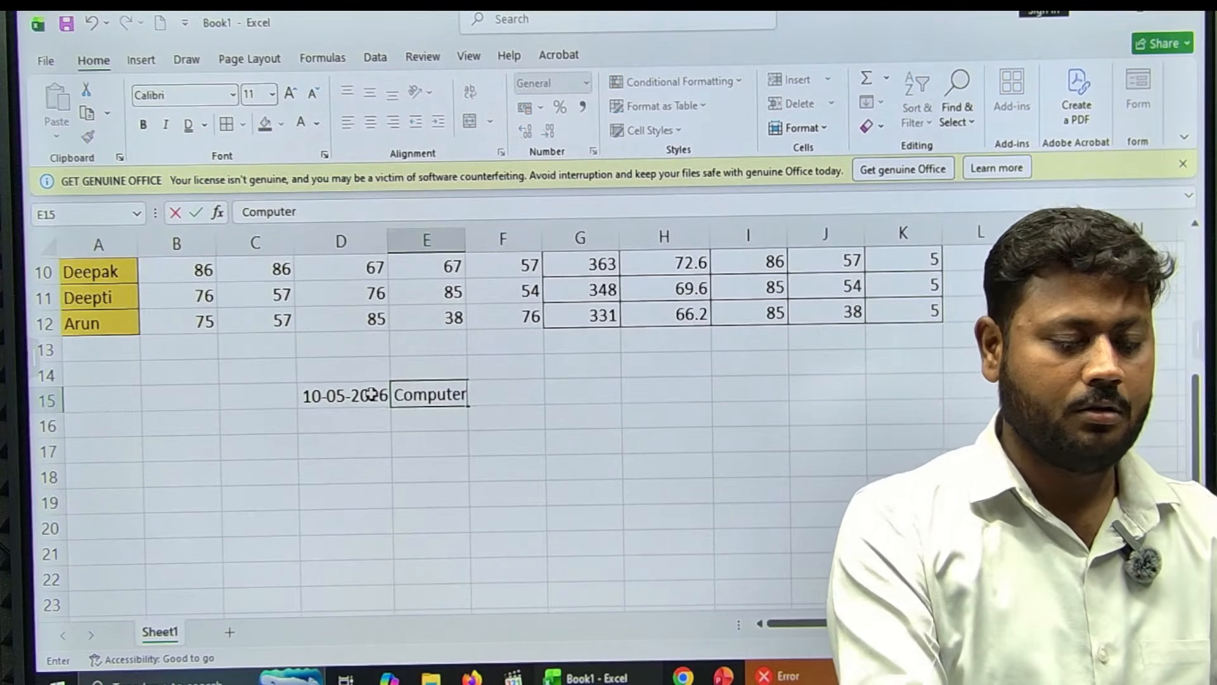
key("Return")
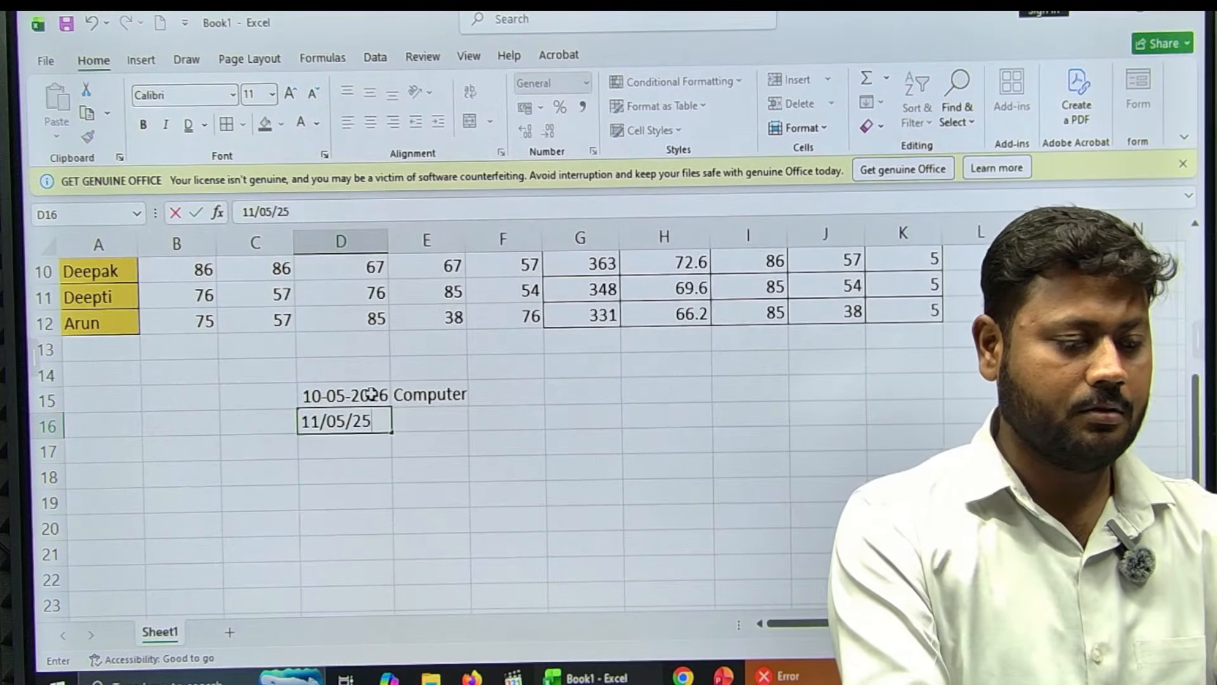
key("Right")
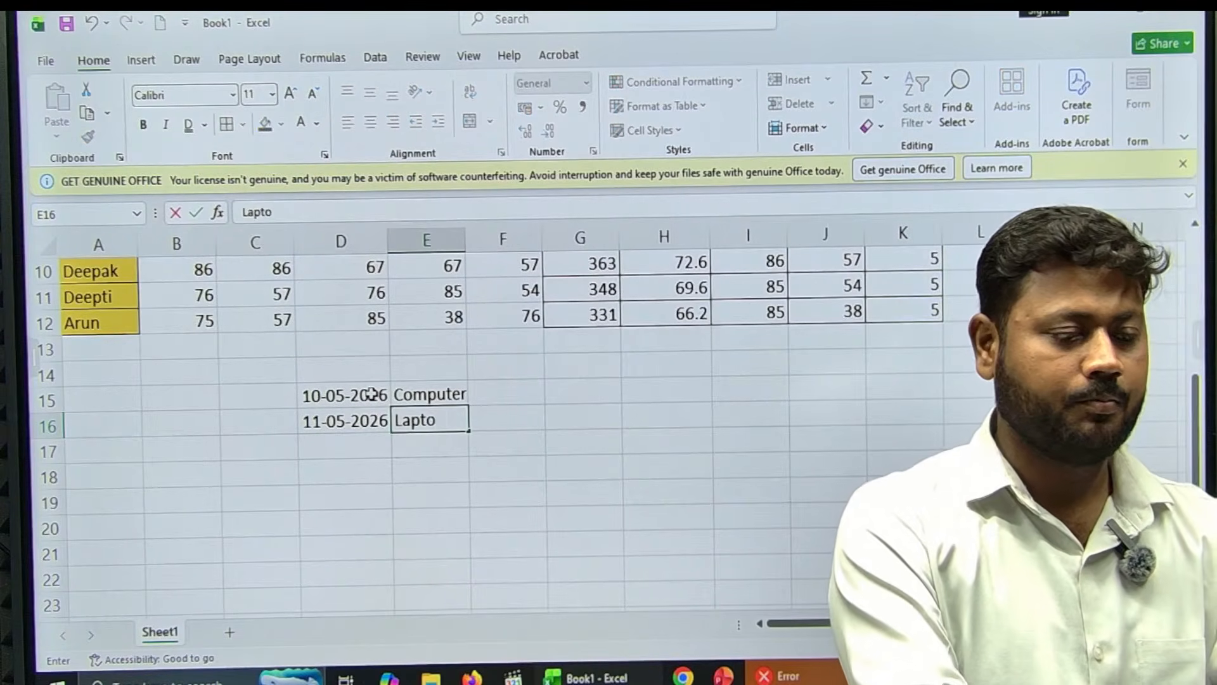
key("Tab")
key("Down")
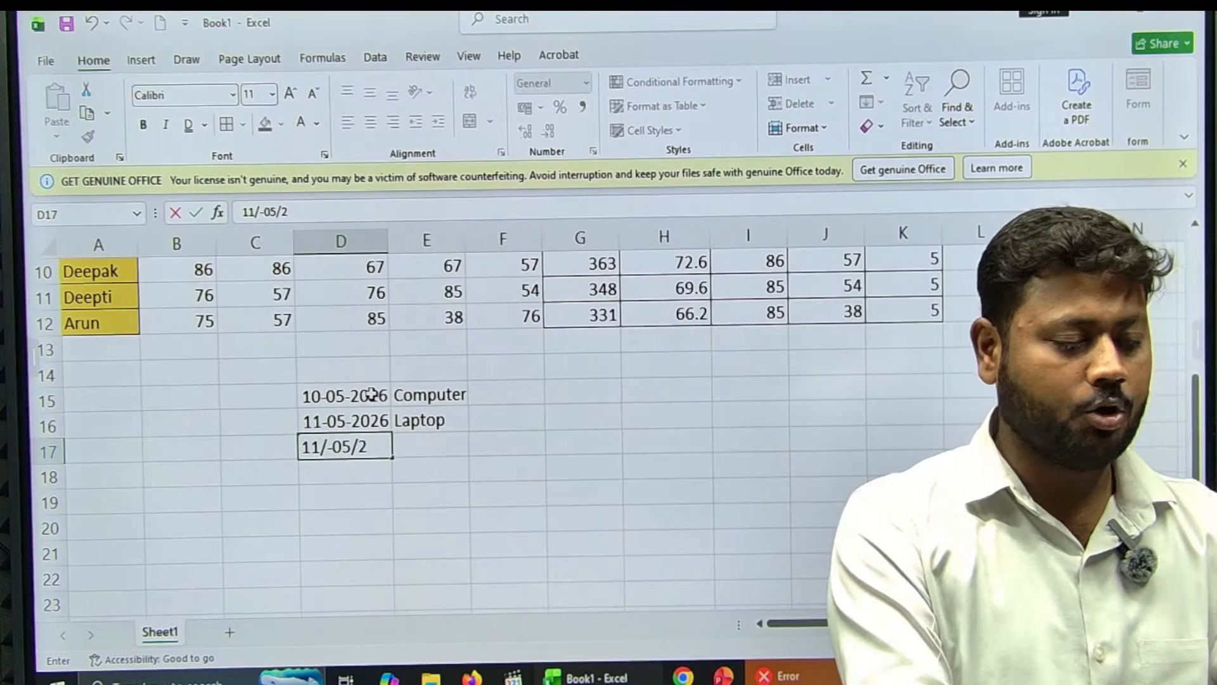
- Add a third record in row 17 with the date 11-05-2026 in D17 and Computer in E17
type("11/-05/26")
key("Tab")
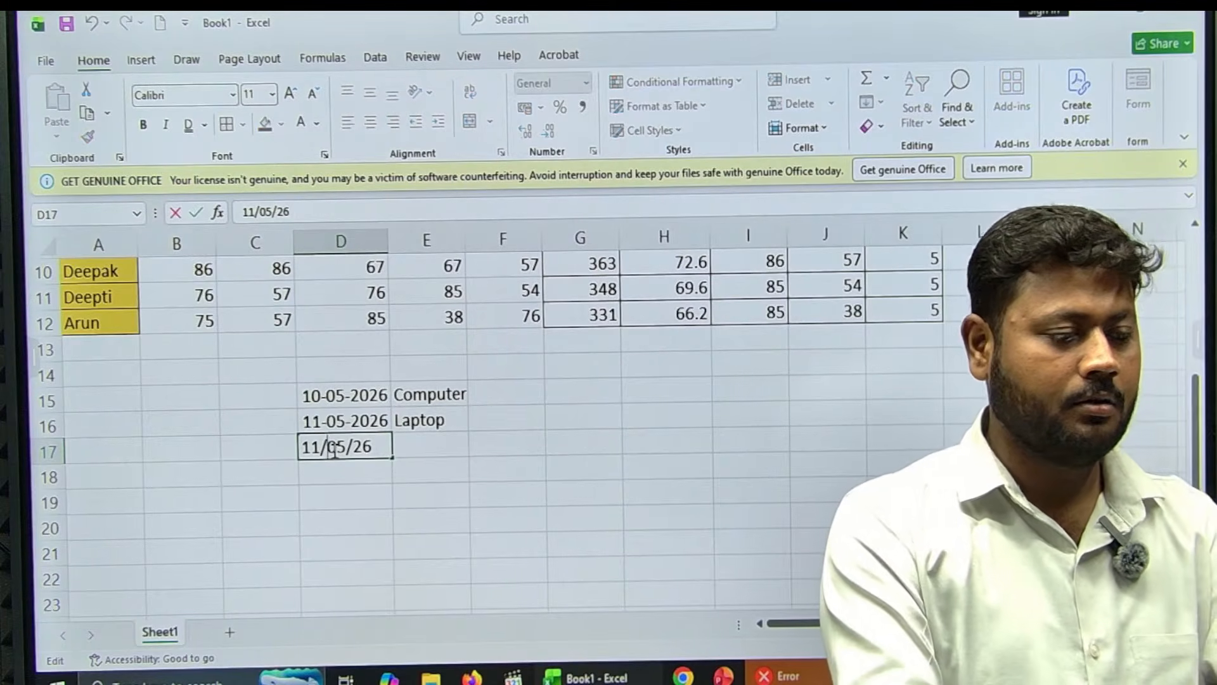
key("Tab")
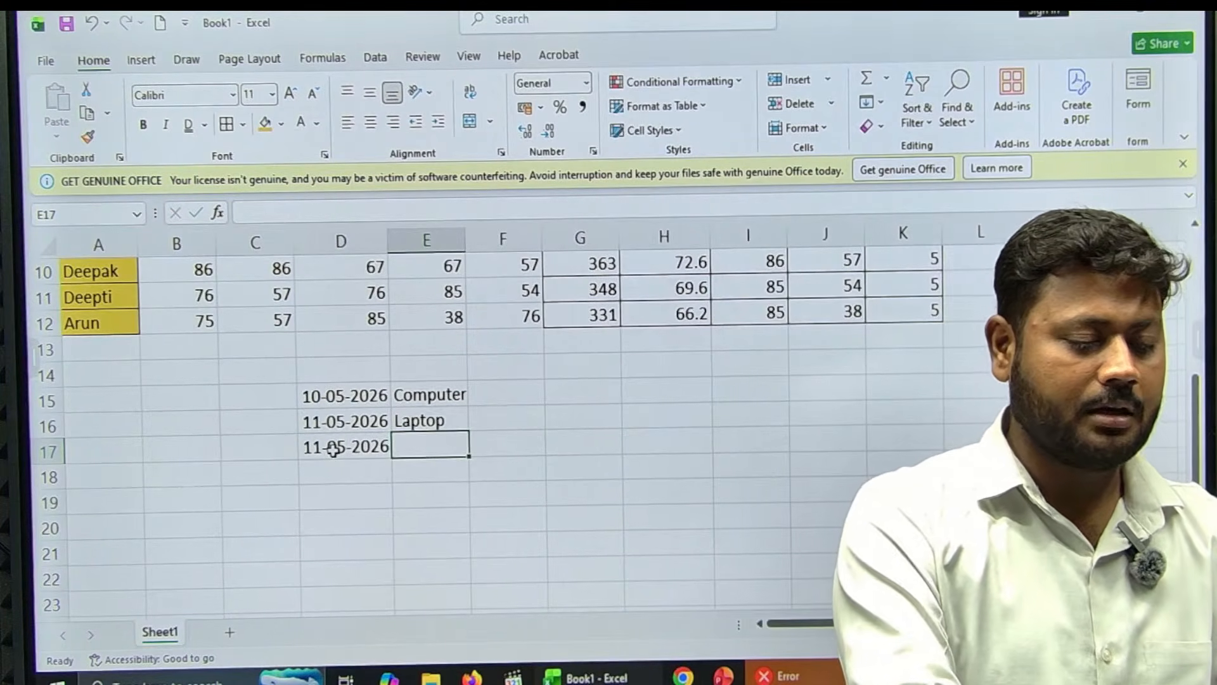
type("Computer")
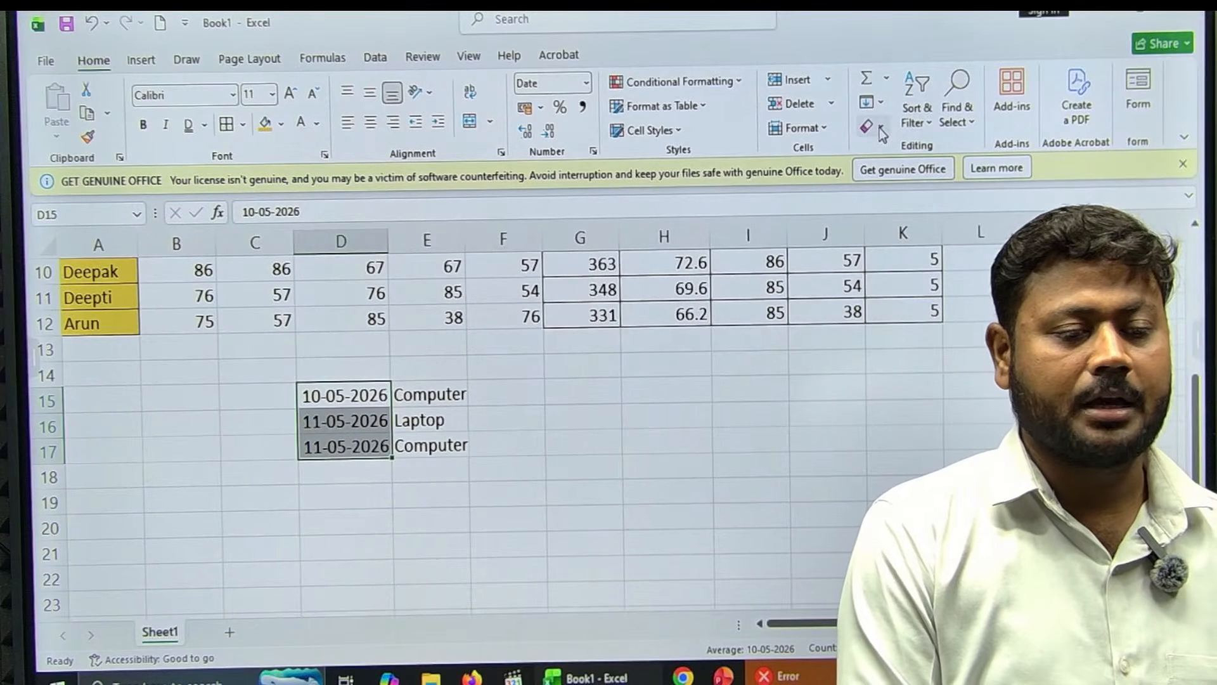
- Start an A Date Occurring rule on D15:D17, try This week, and set it to Yesterday with Light Red Fill with Dark Red Text
left_click(737, 89)
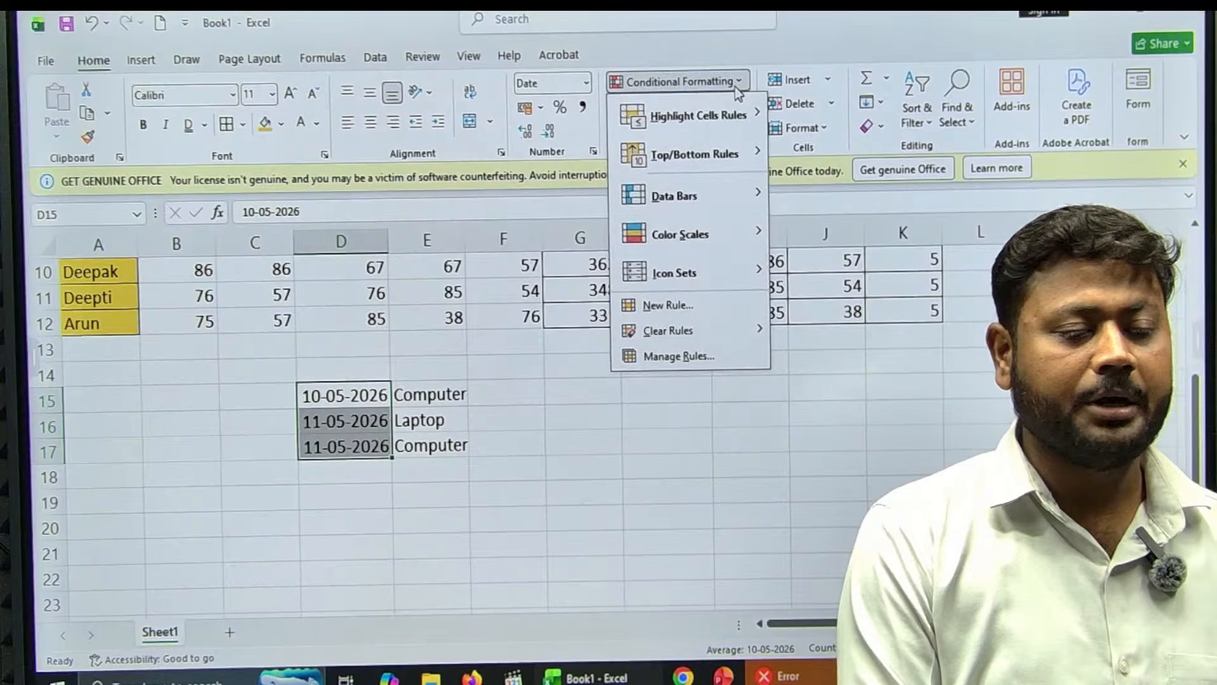
mouse_move(737, 120)
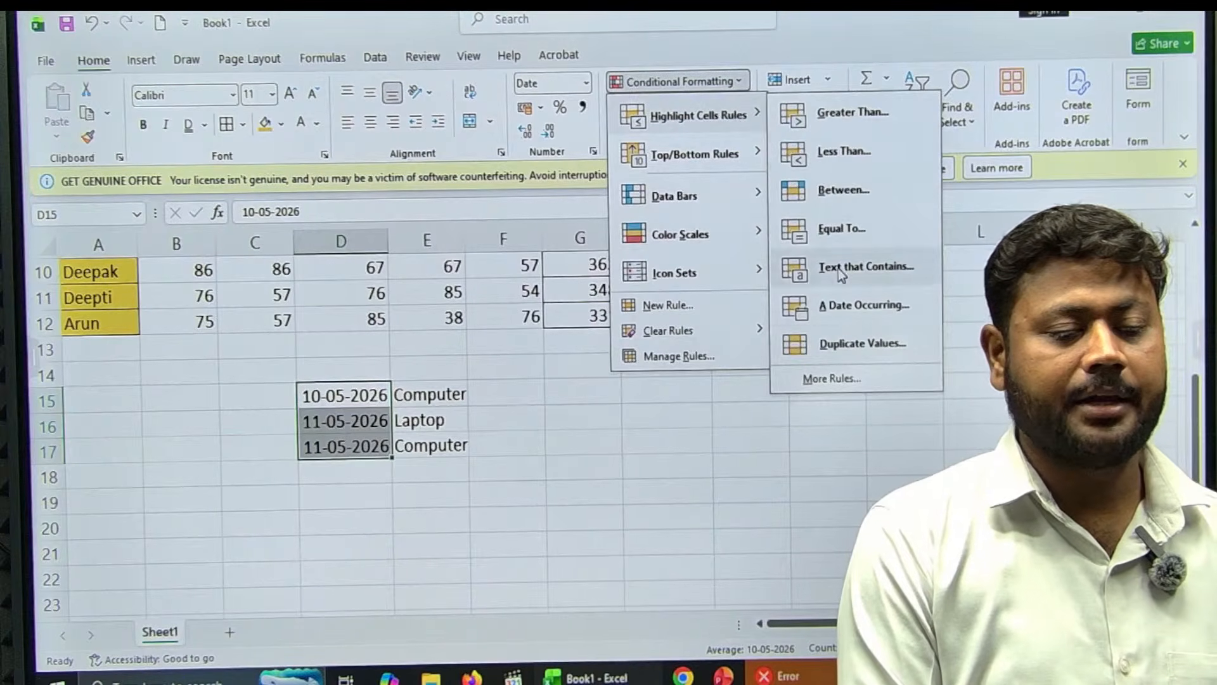
left_click(863, 305)
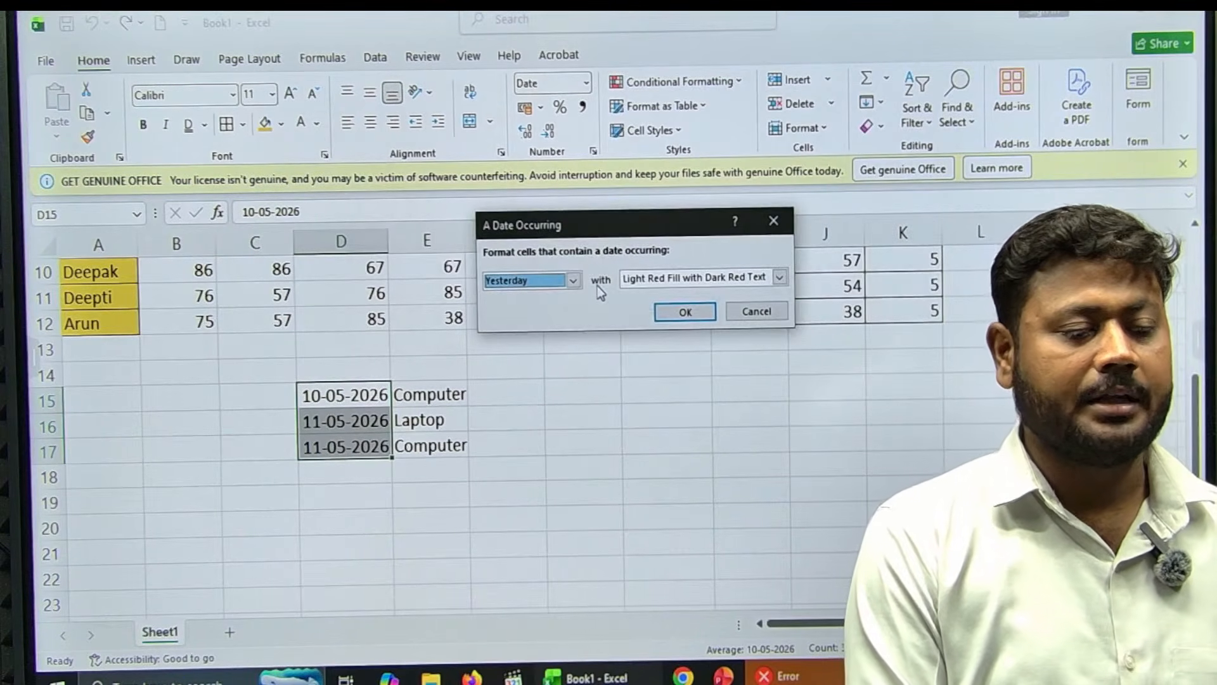
left_click(573, 281)
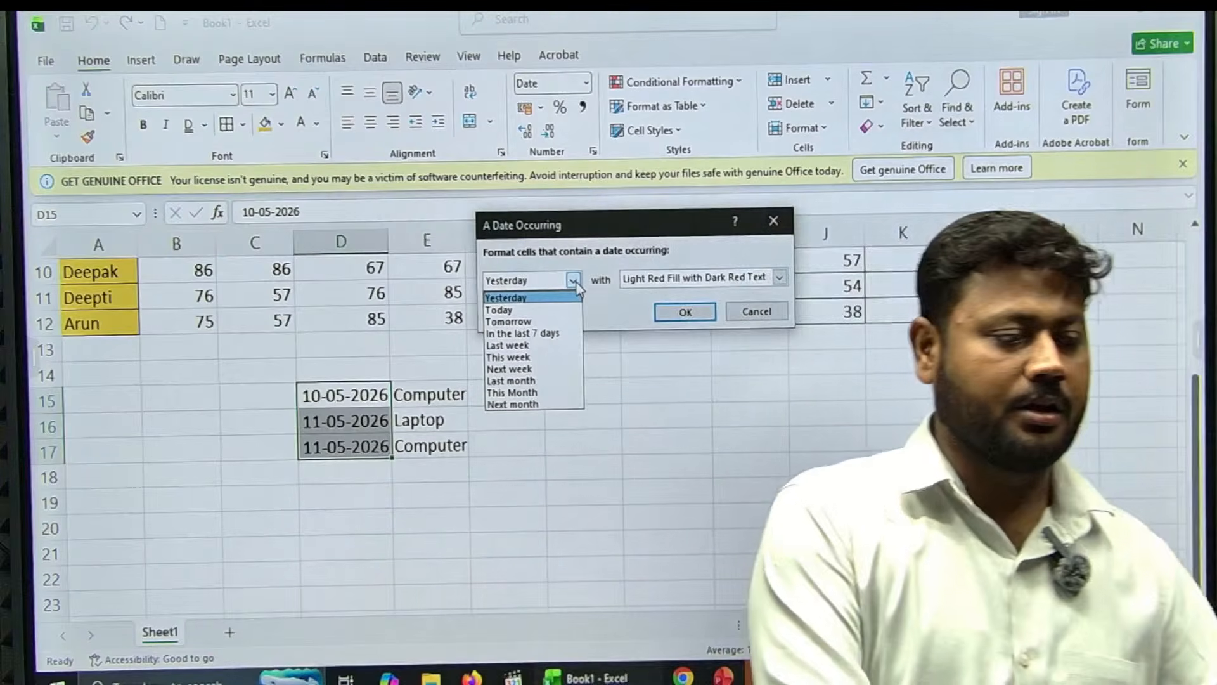
left_click(518, 356)
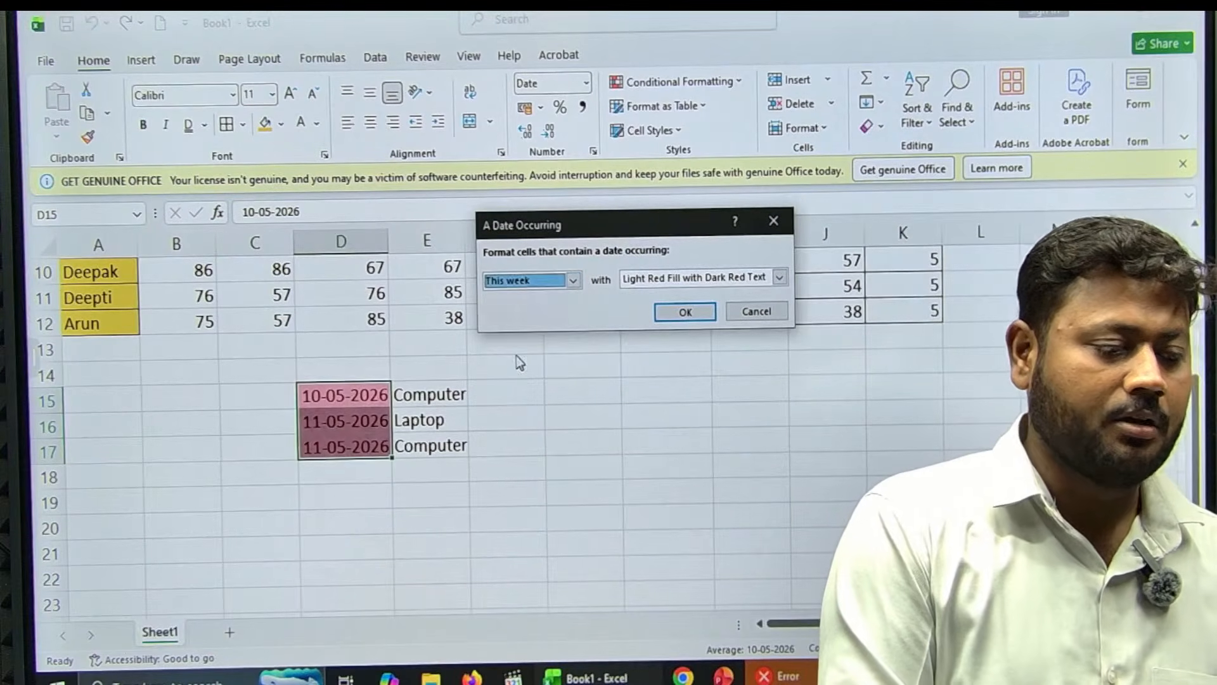
left_click(573, 280)
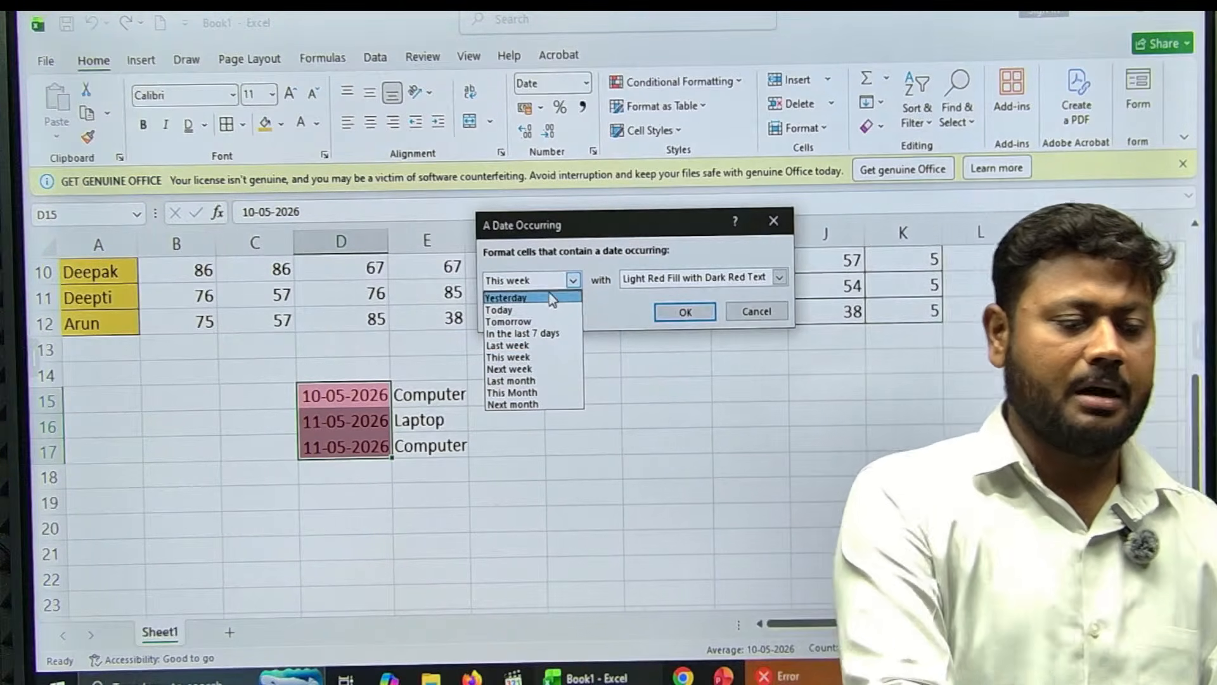
left_click(552, 298)
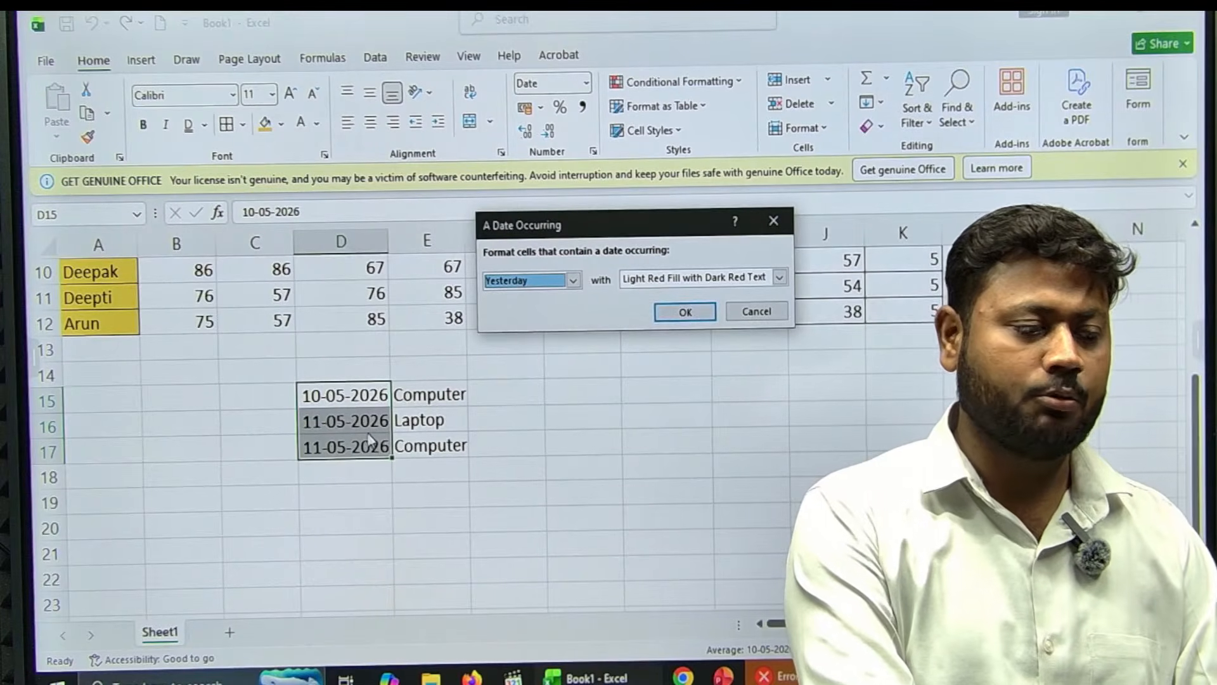
- Apply the Yesterday date rule and change the date in D16 to 14-05-2026
left_click(683, 312)
left_click(640, 393)
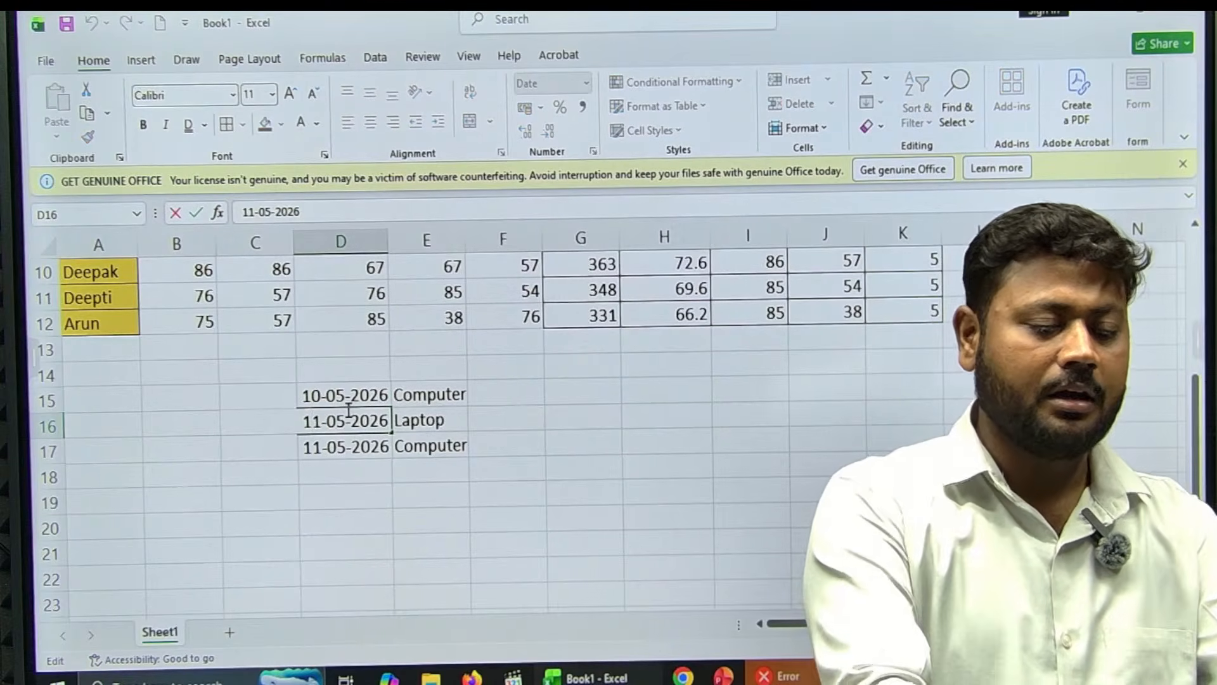
left_click(668, 448)
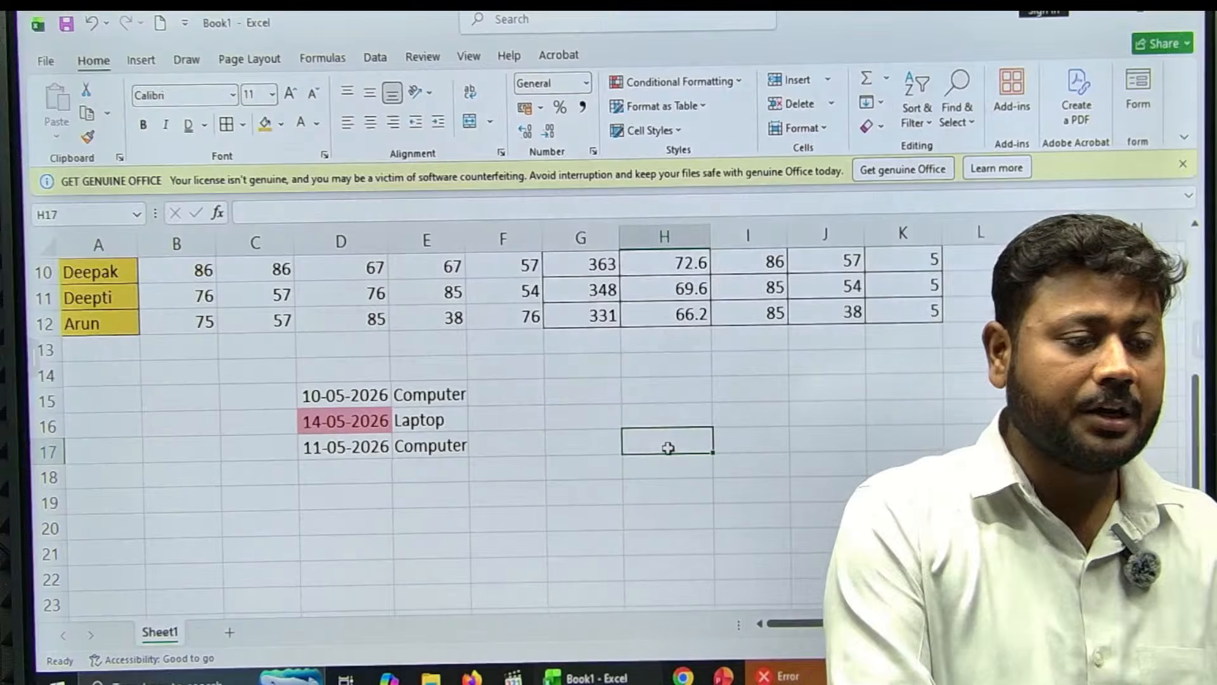
left_click(722, 87)
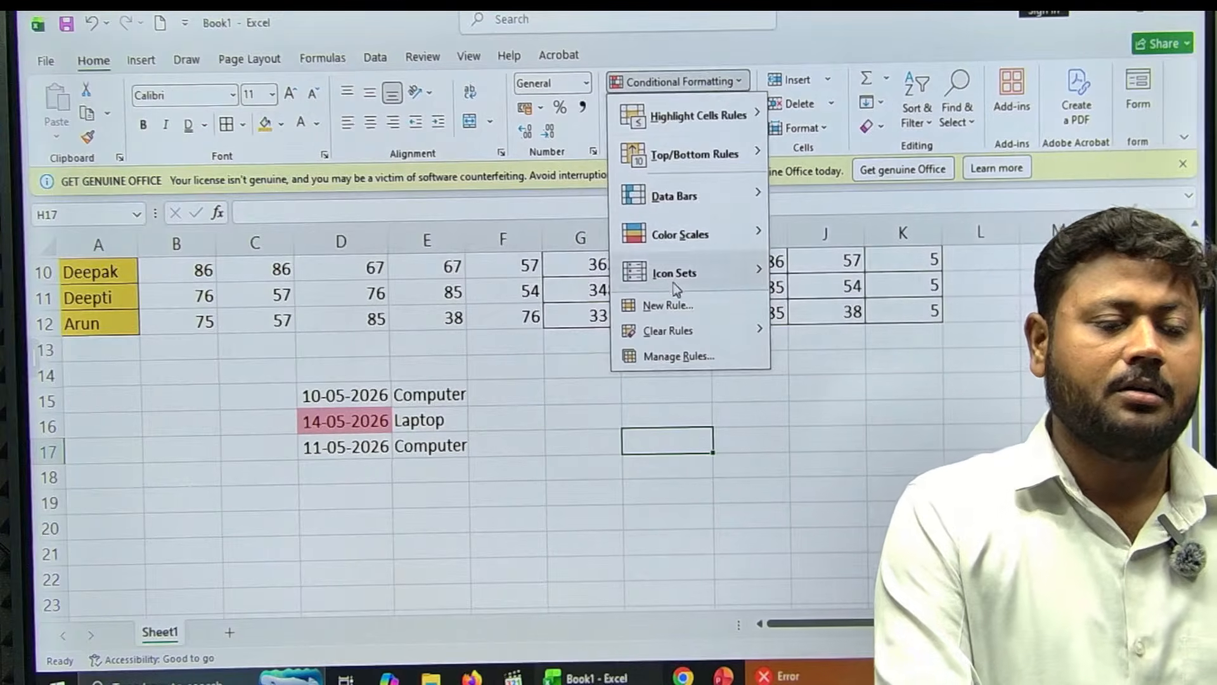
mouse_move(738, 118)
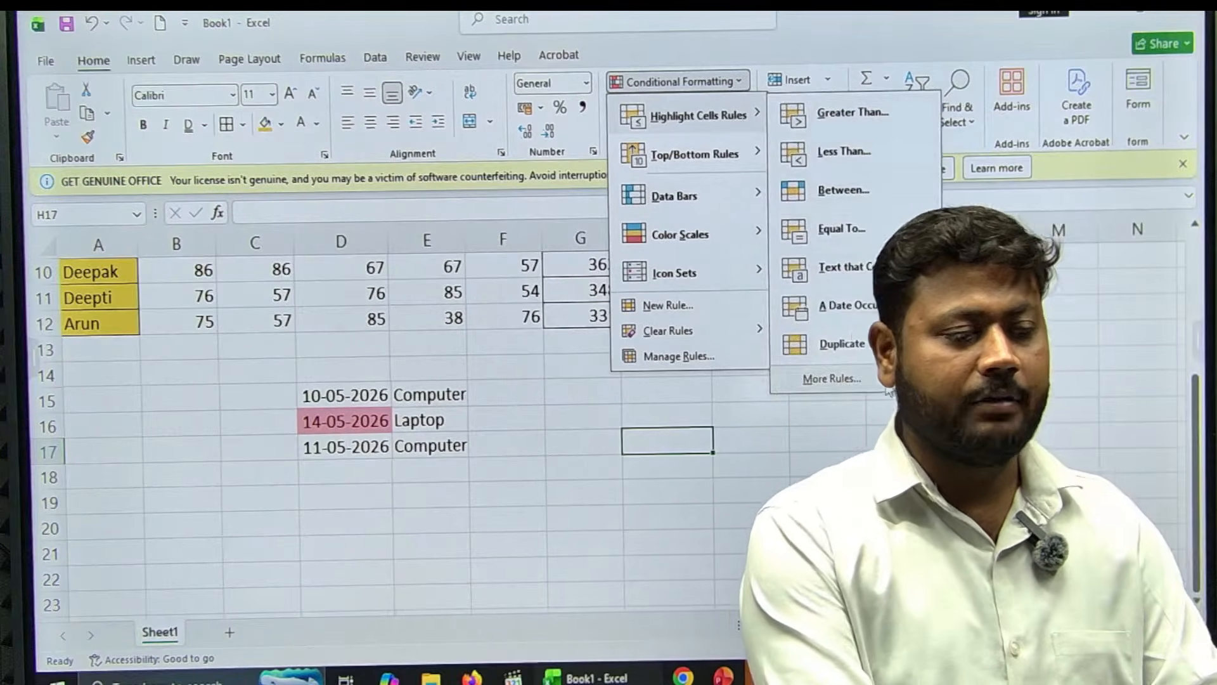
left_click(888, 391)
- Clear the formats of marks B3:F12 and highlight their duplicate values using Light Red Fill with Dark Red Text
scroll(708, 399, "up", 3)
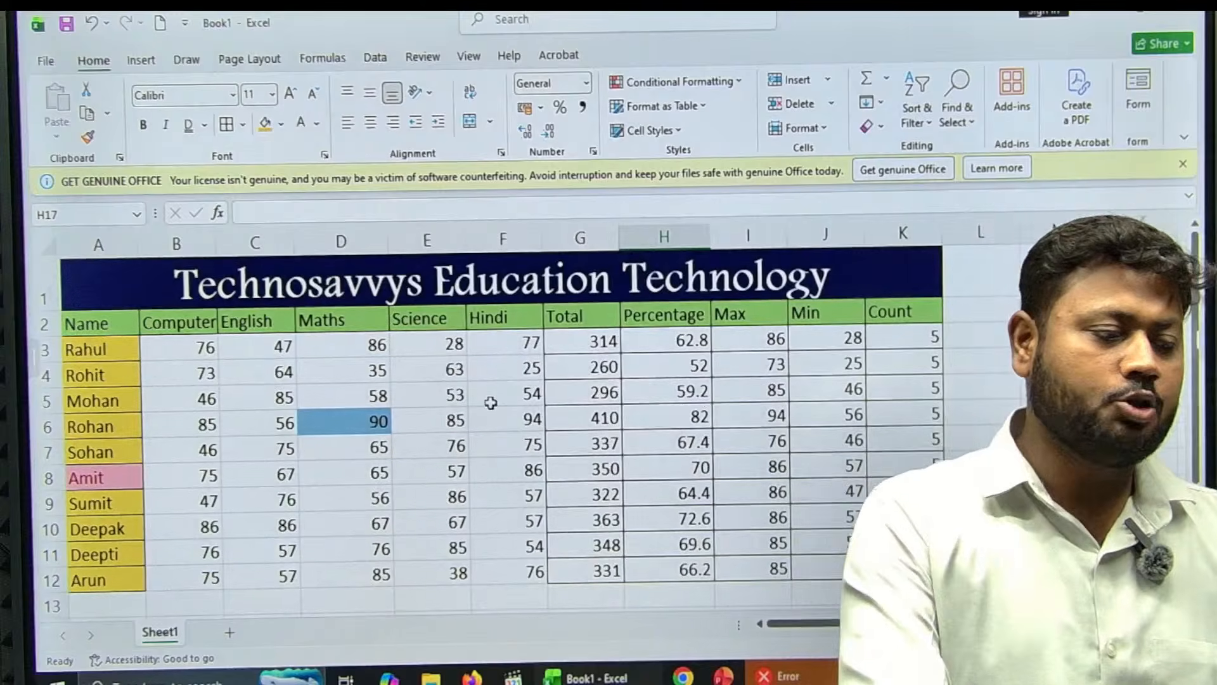
left_click_drag(302, 440, 530, 574)
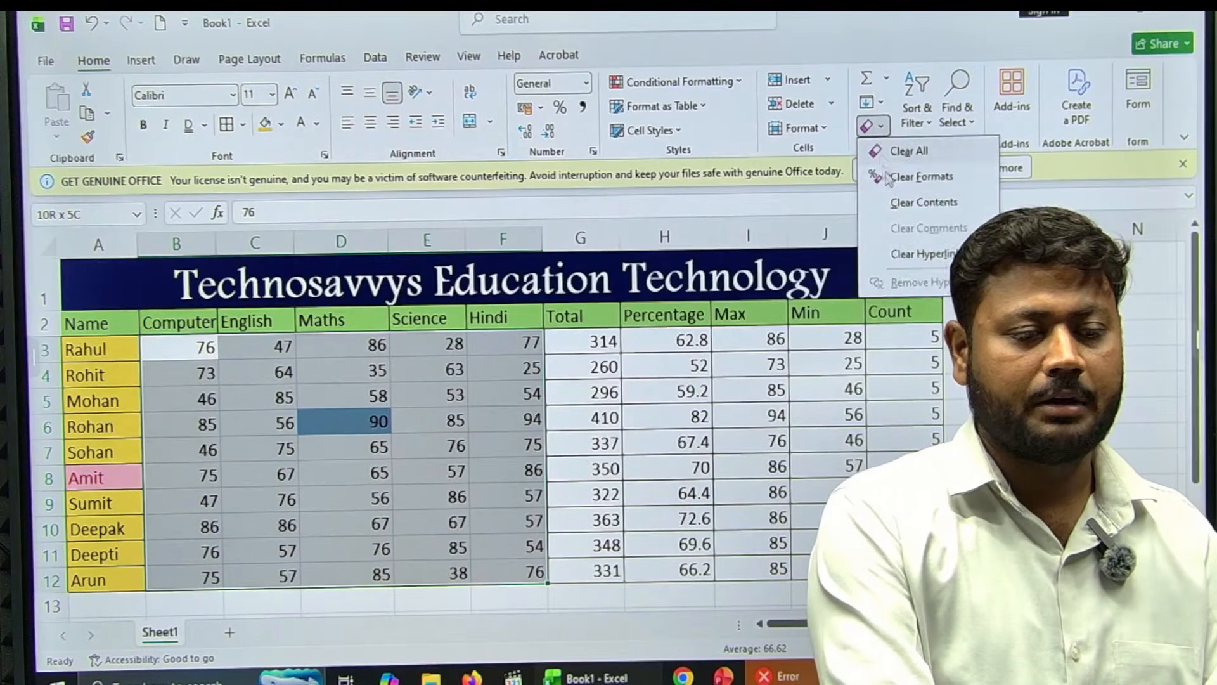
left_click(736, 82)
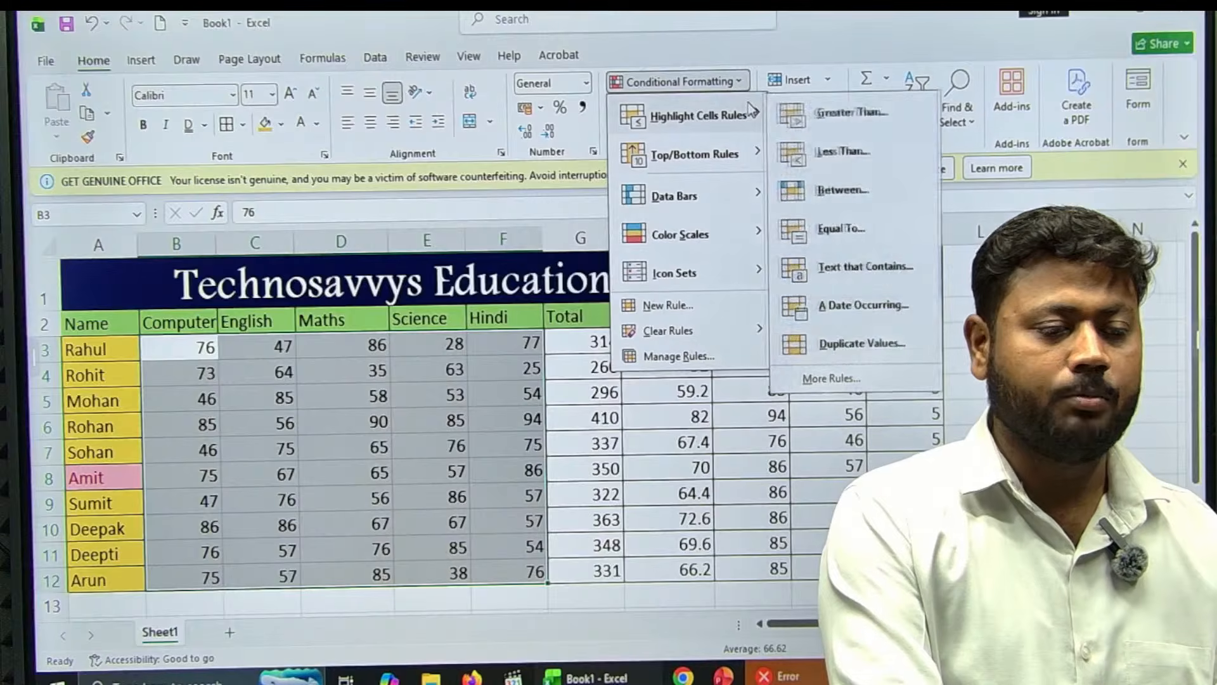
left_click(852, 346)
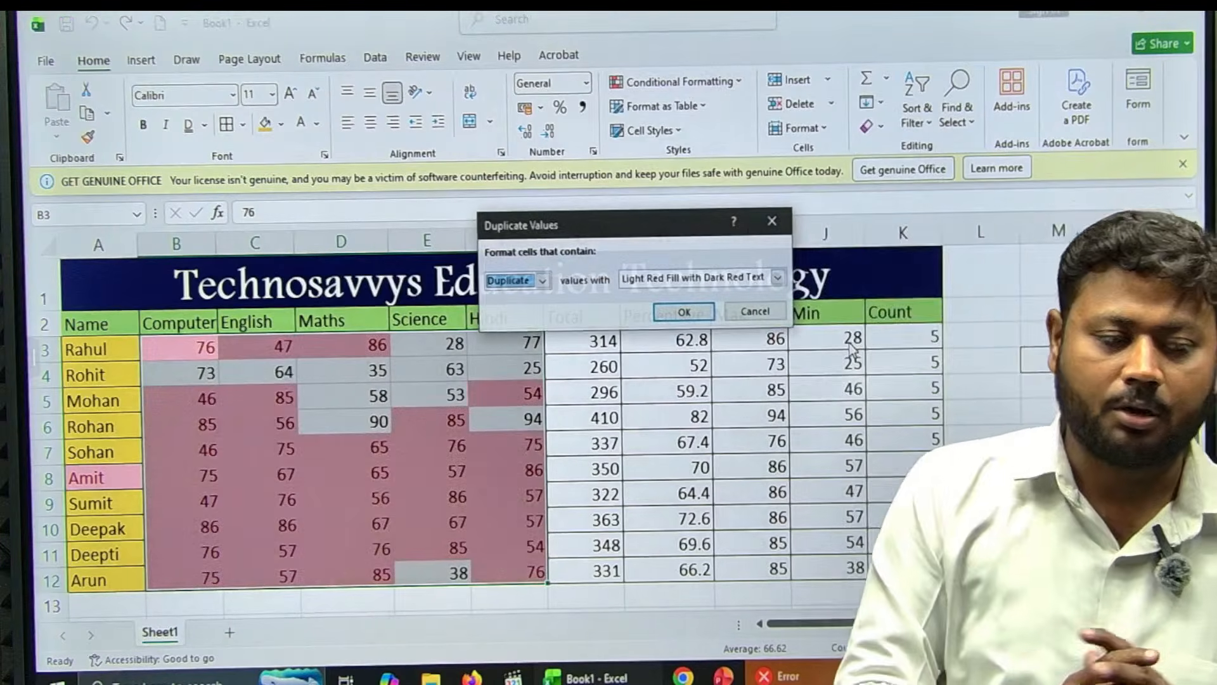
left_click(685, 312)
left_click(981, 519)
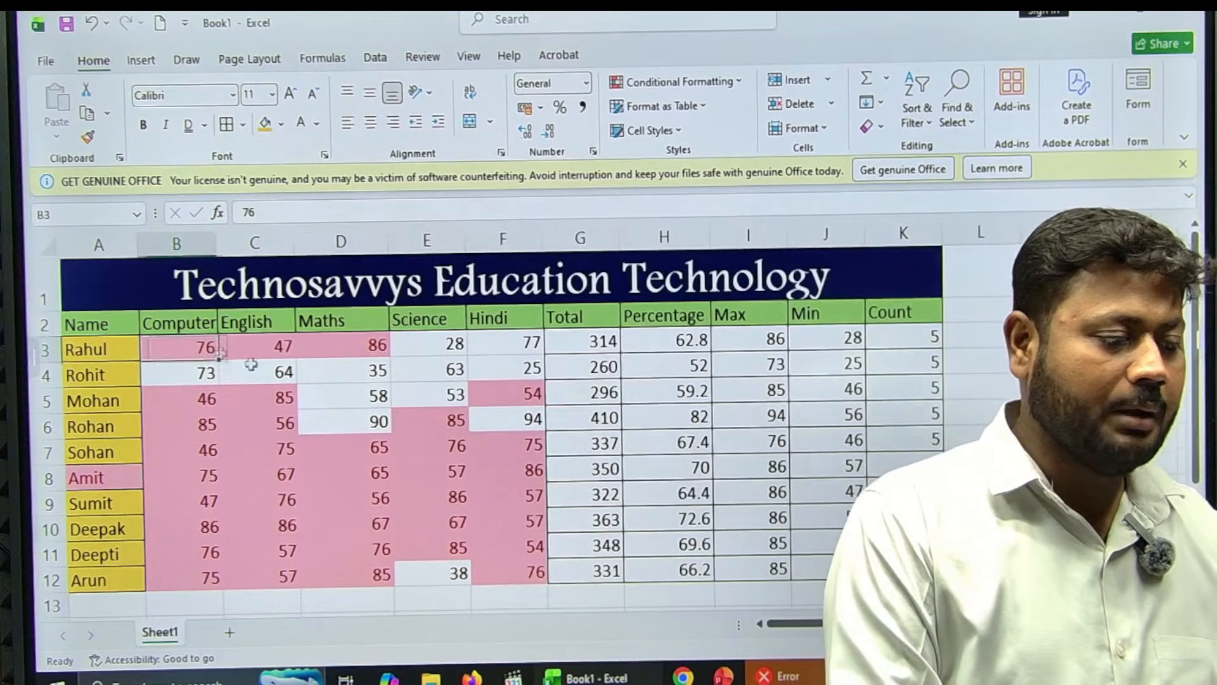
- Clear the duplicate-value highlighting and all other formats from marks B3:F12
left_click_drag(190, 342, 532, 574)
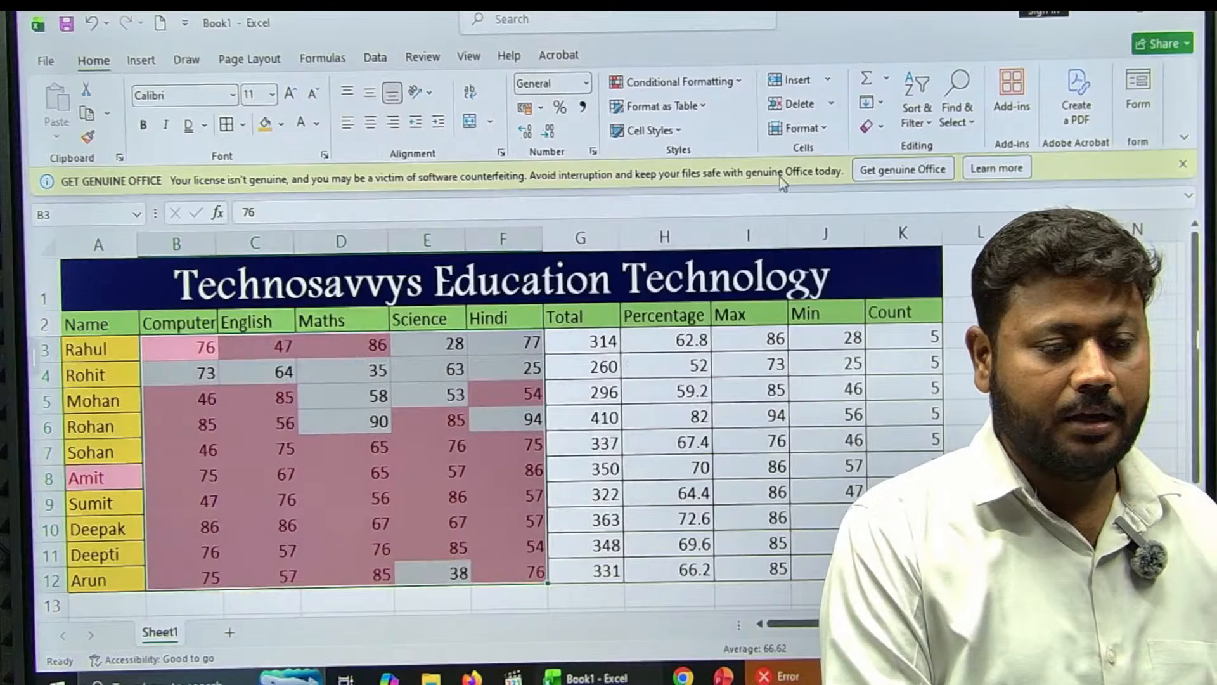
left_click(816, 129)
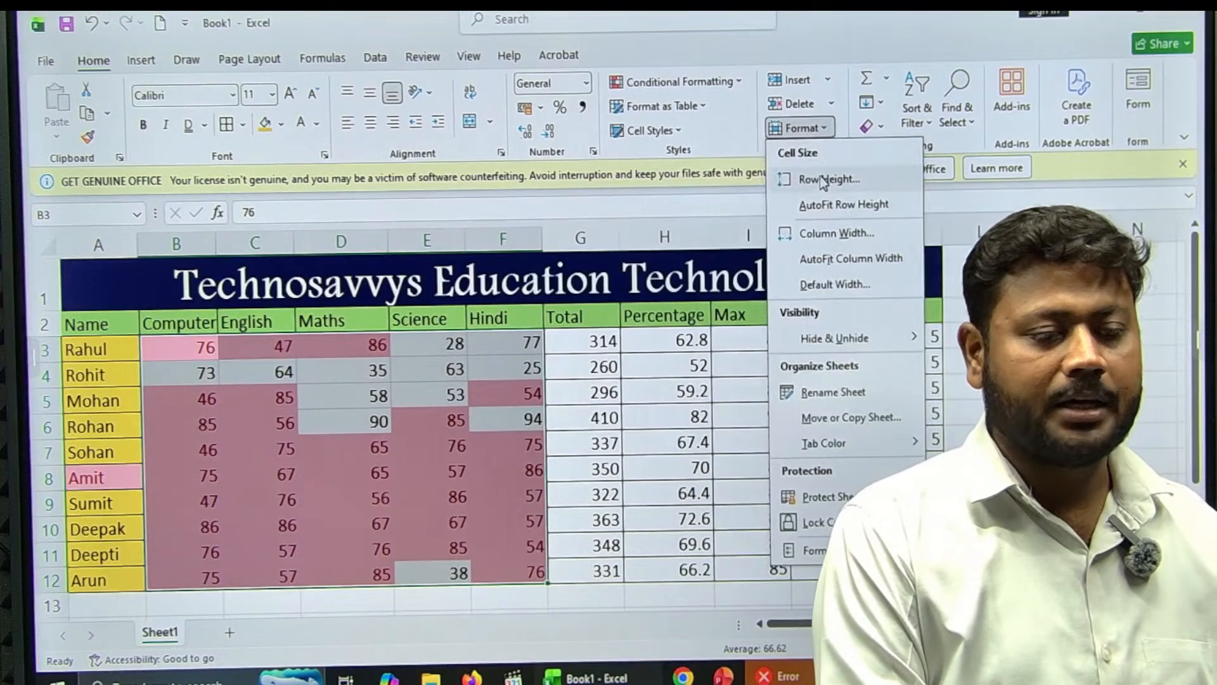
left_click(877, 128)
left_click(907, 180)
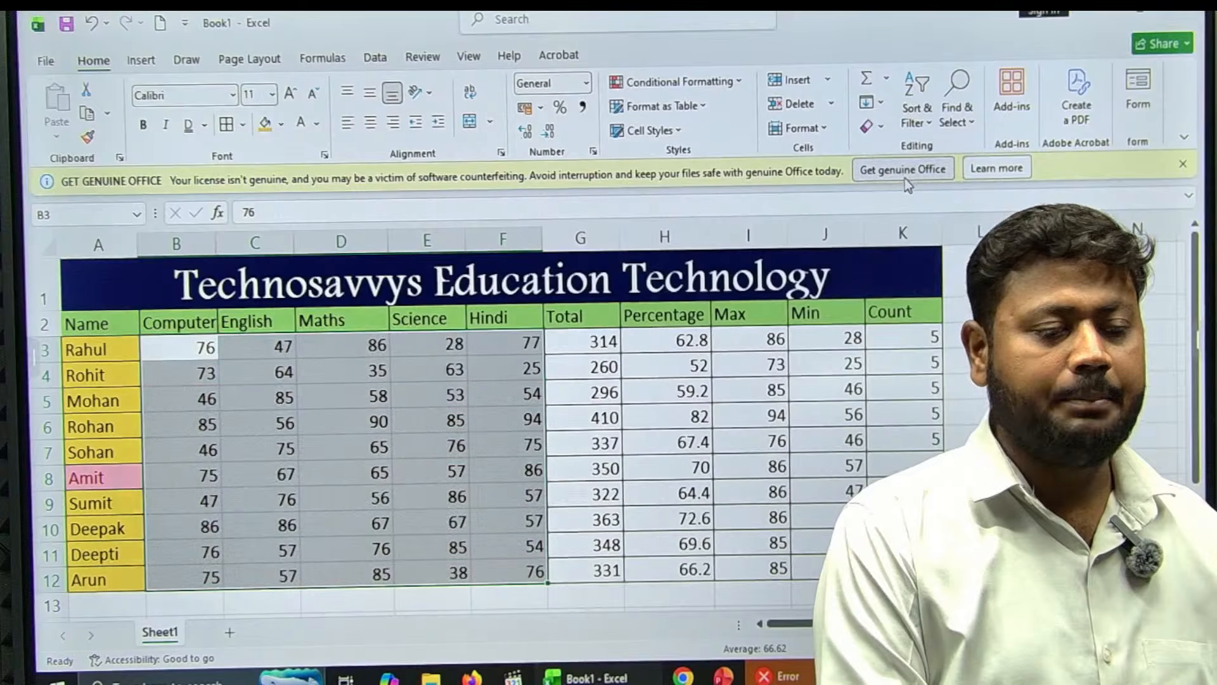
left_click(677, 81)
mouse_move(704, 113)
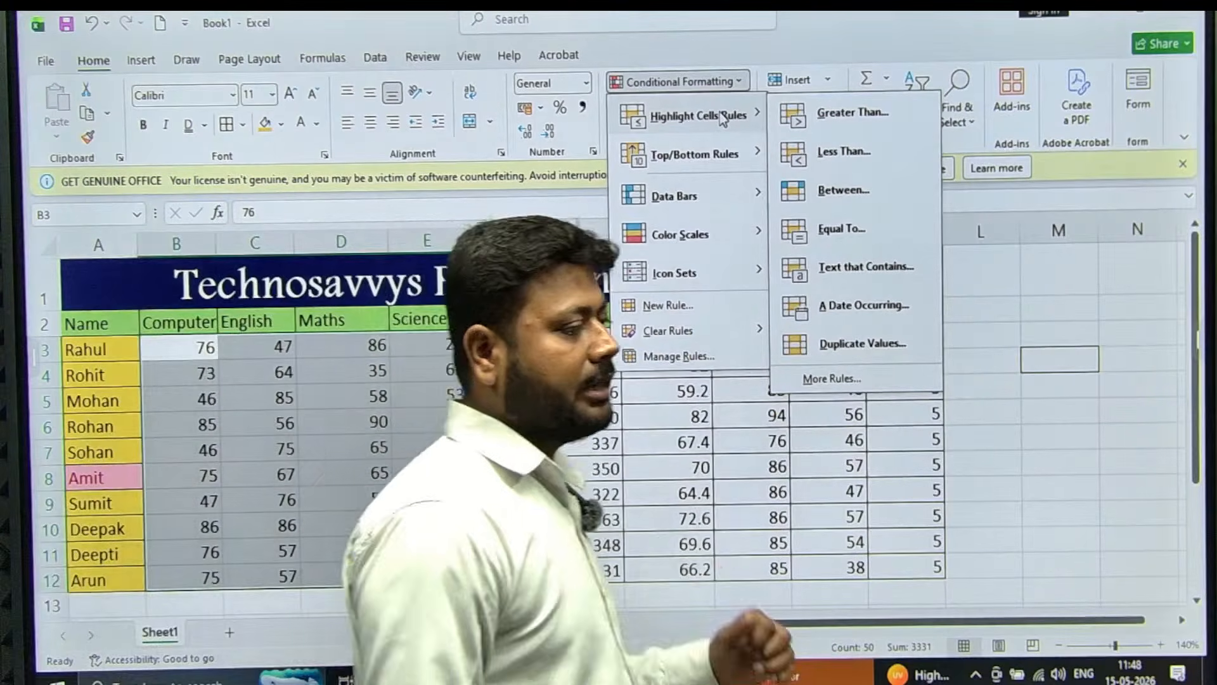
mouse_move(732, 152)
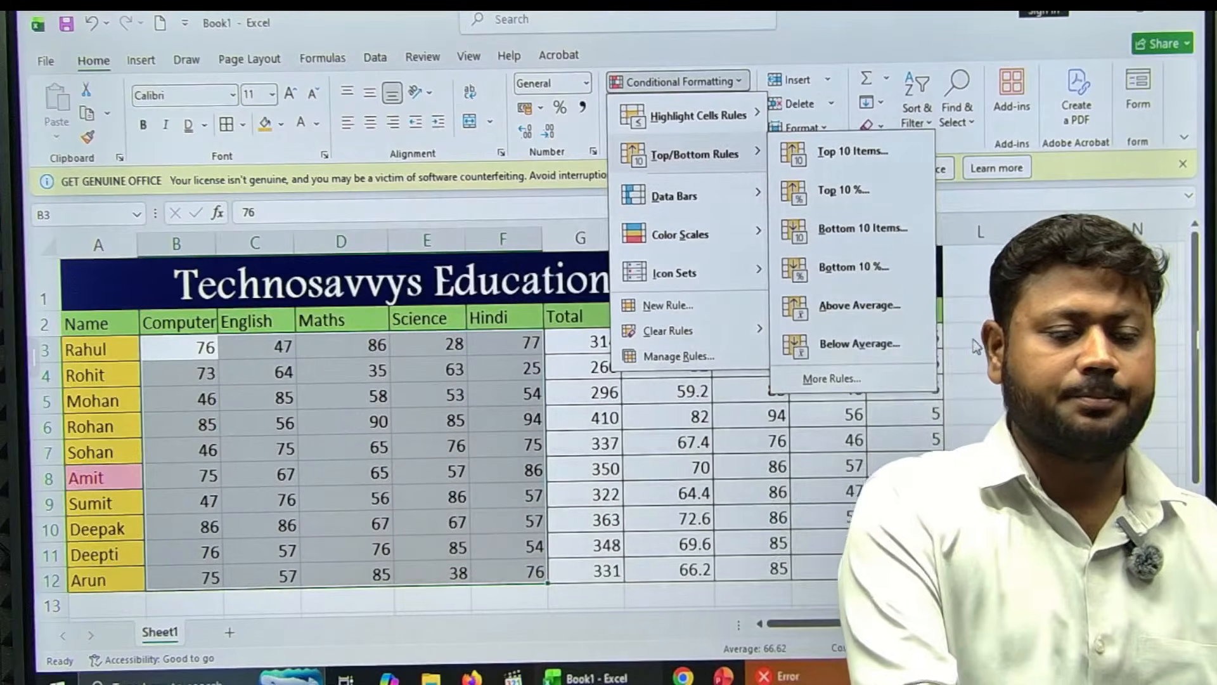
left_click(982, 385)
left_click(981, 386)
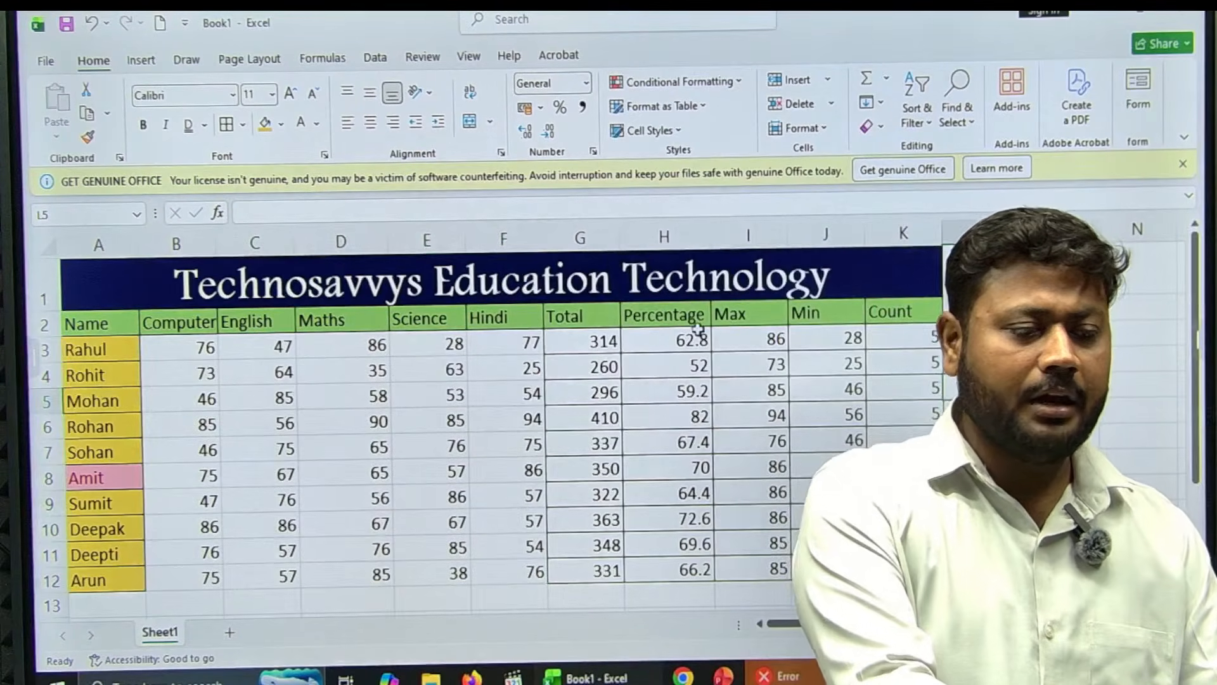
- Apply a Top 10 Items rule to totals G3:G12 that highlights the top 3 with a custom light blue fill
left_click_drag(601, 340, 598, 564)
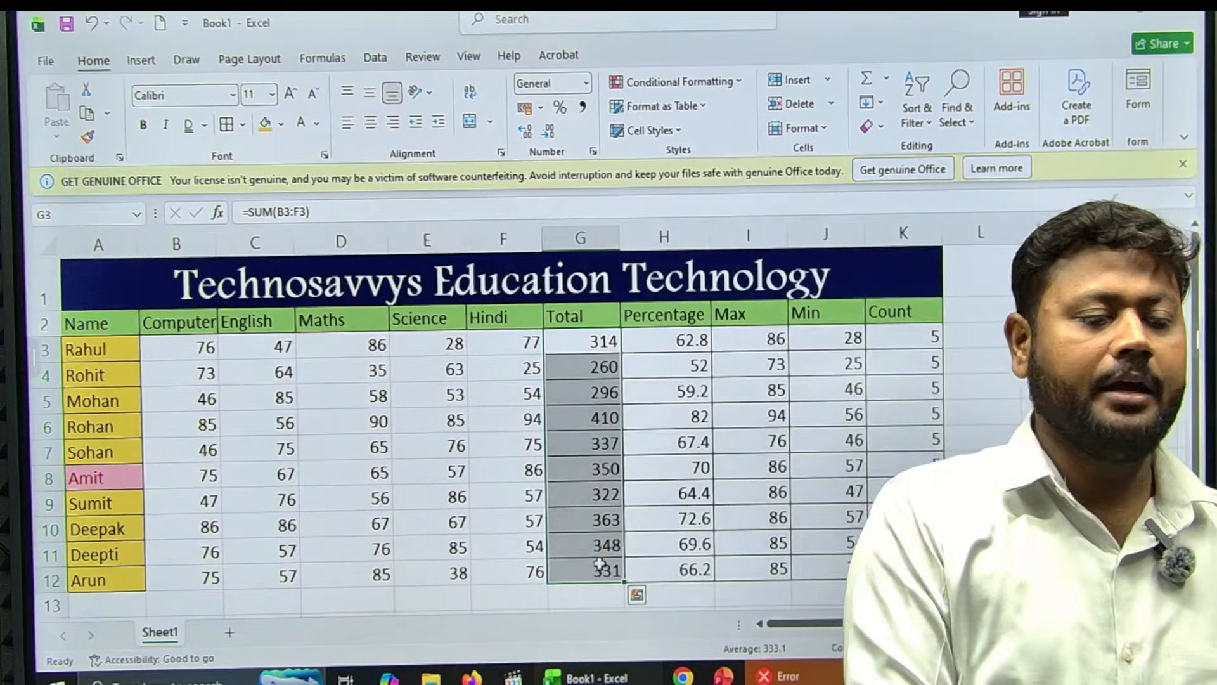
left_click(698, 81)
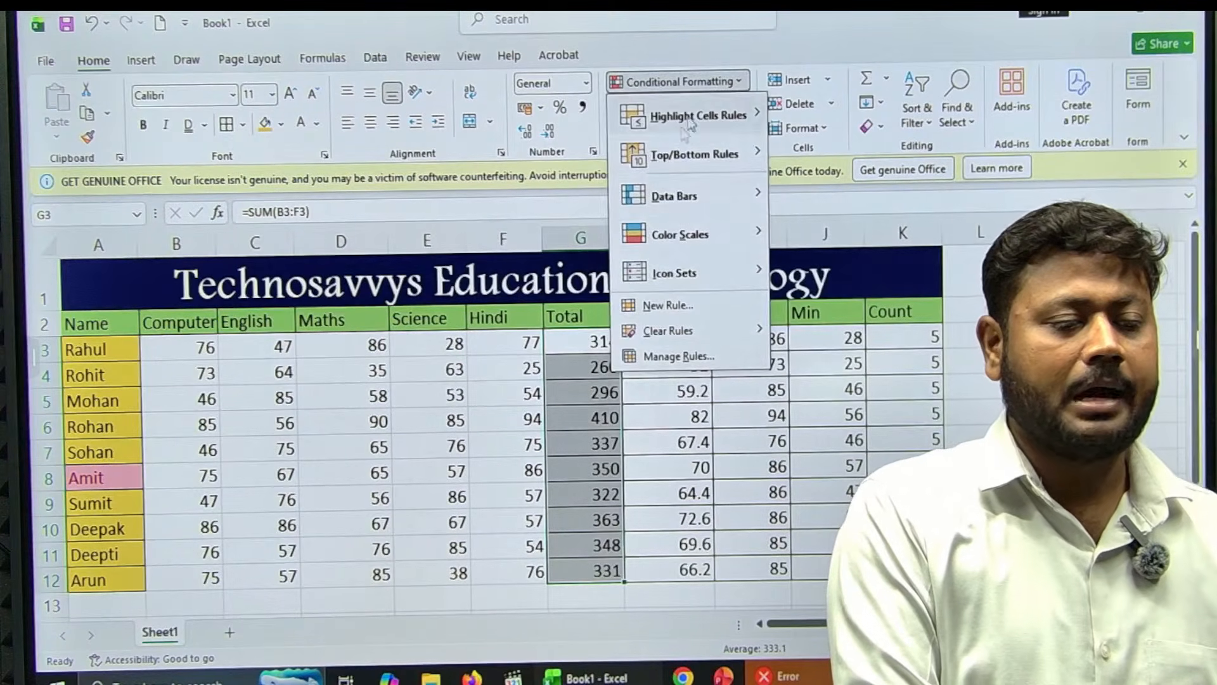
mouse_move(670, 162)
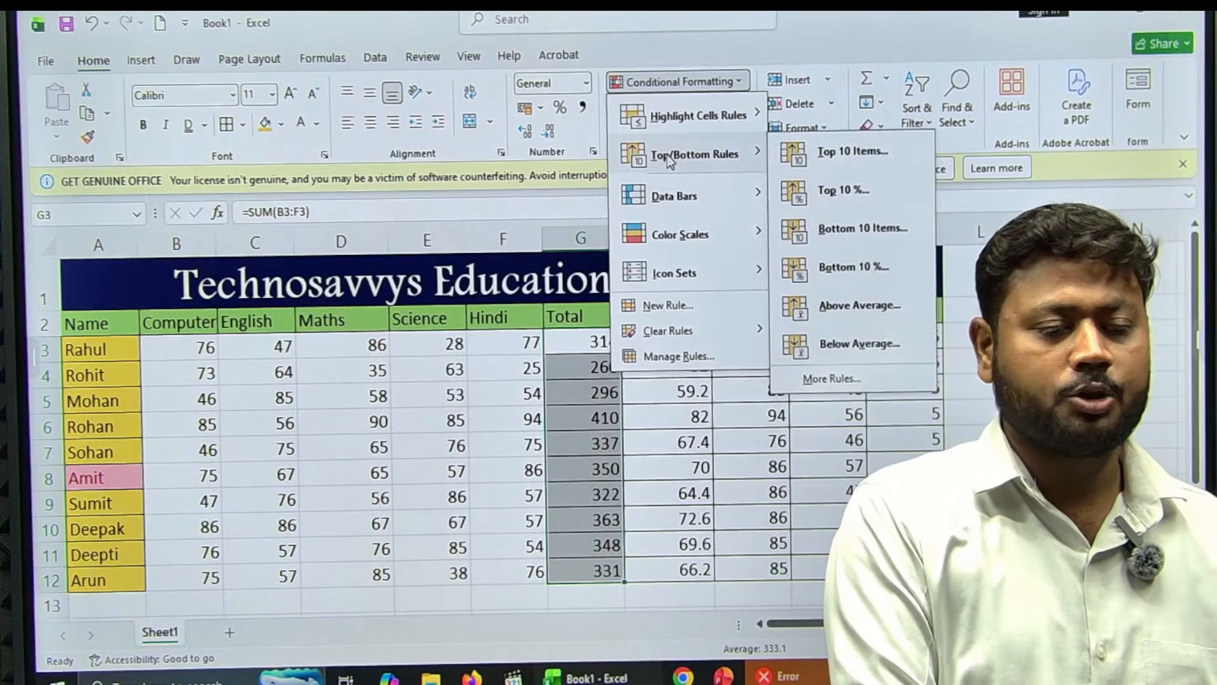
left_click(853, 164)
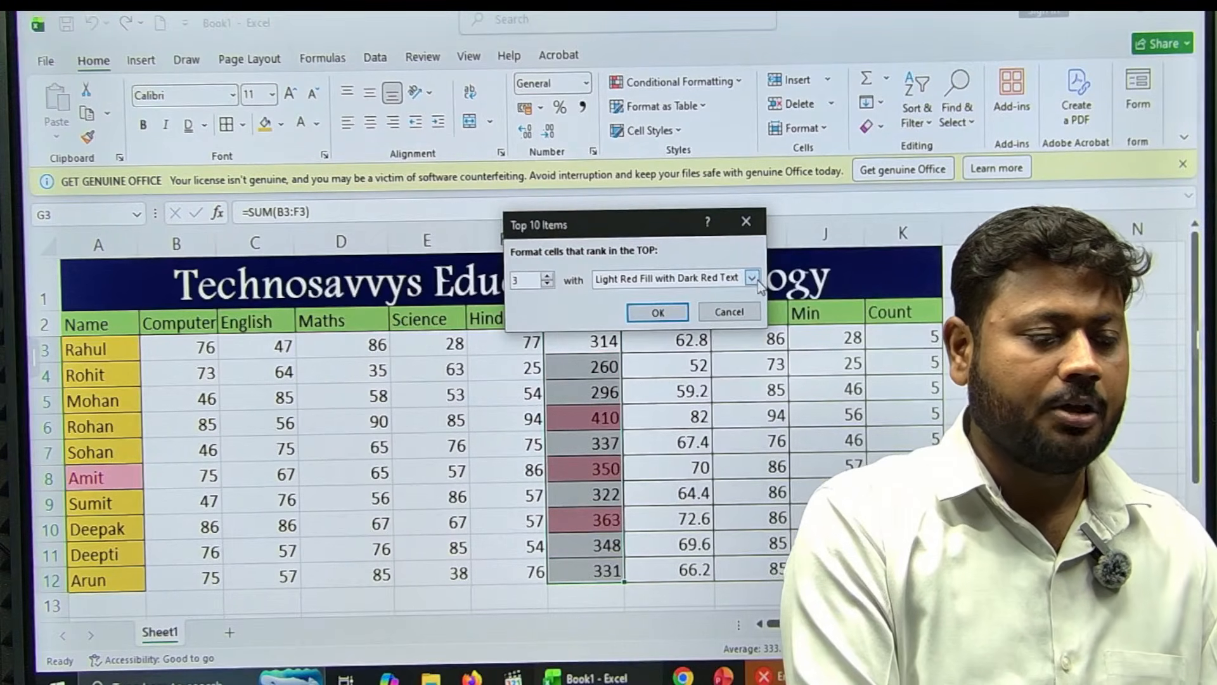
left_click(685, 368)
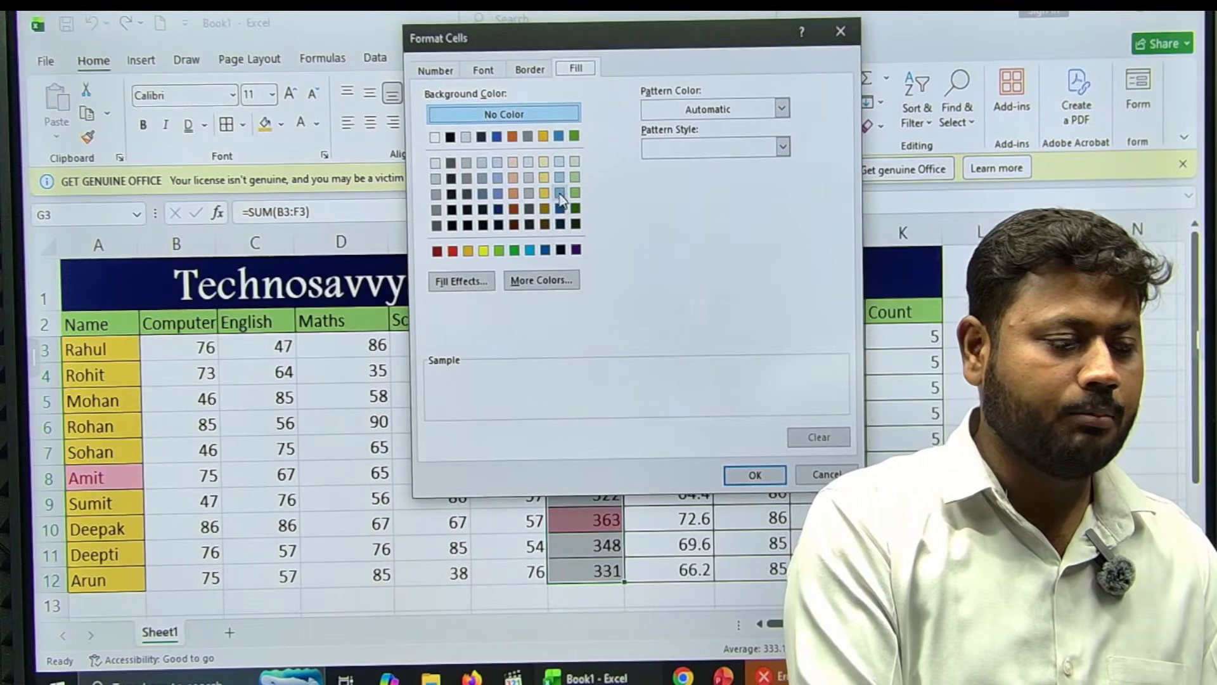
left_click(748, 476)
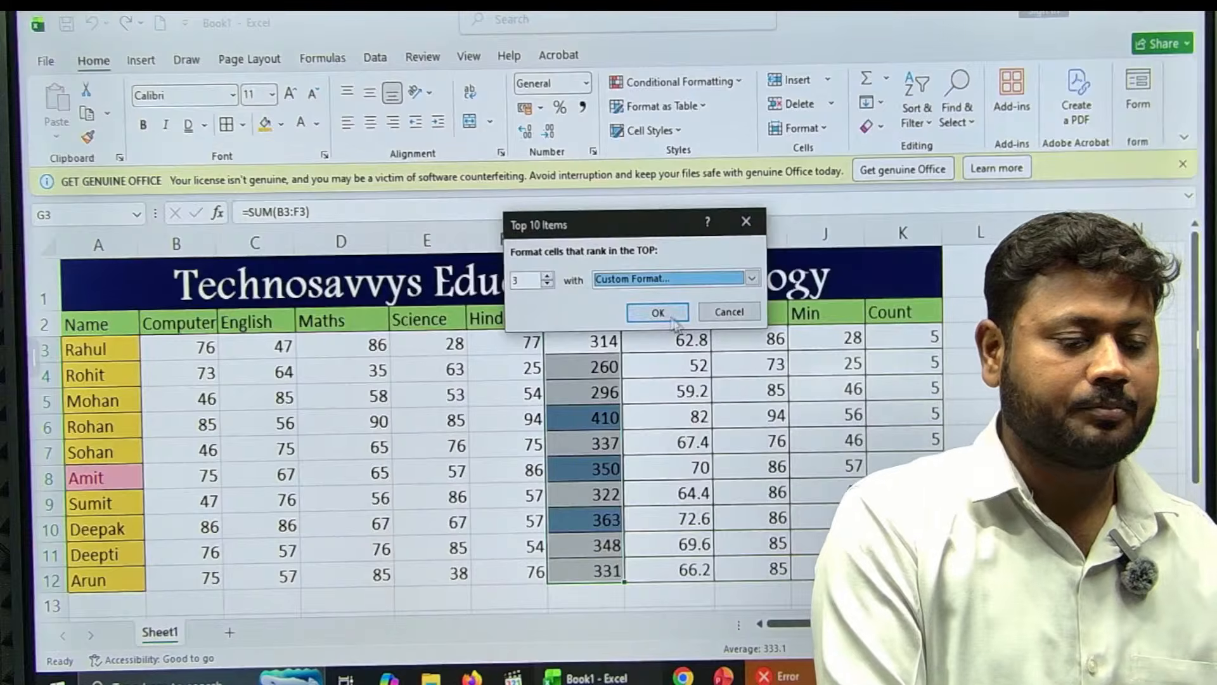
left_click(660, 313)
left_click(978, 418)
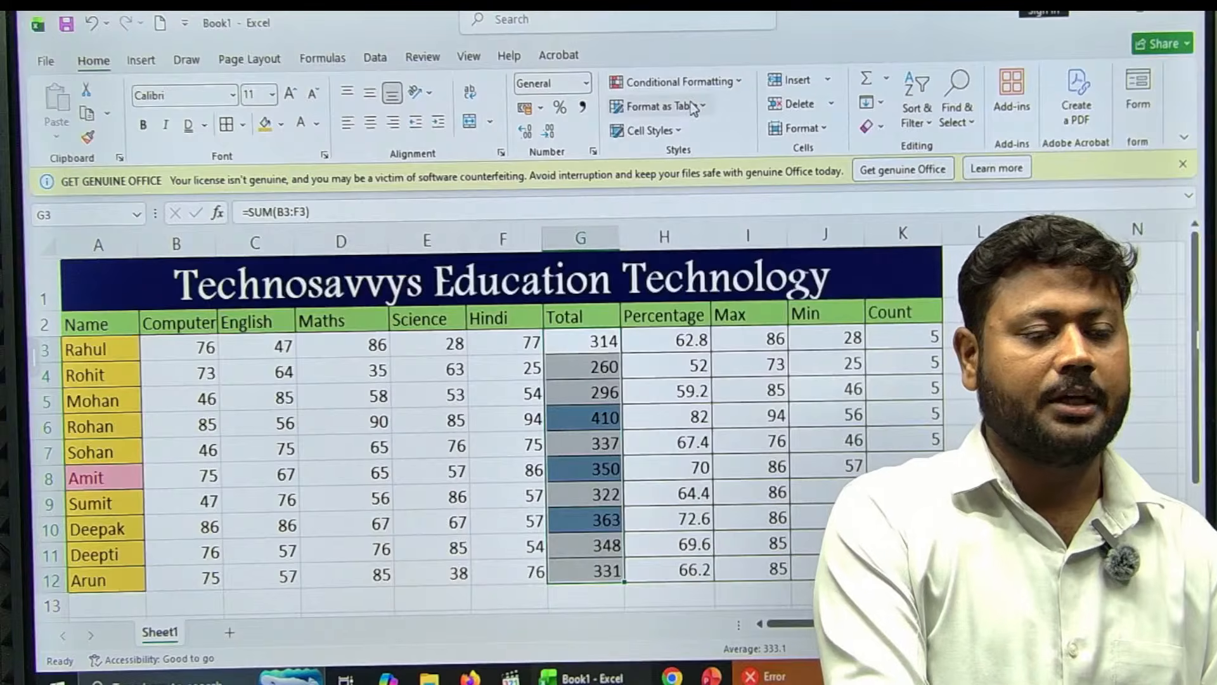
- Start a Bottom 10 Items rule on totals G3:G12 and set the number of ranked items to 3
left_click(715, 85)
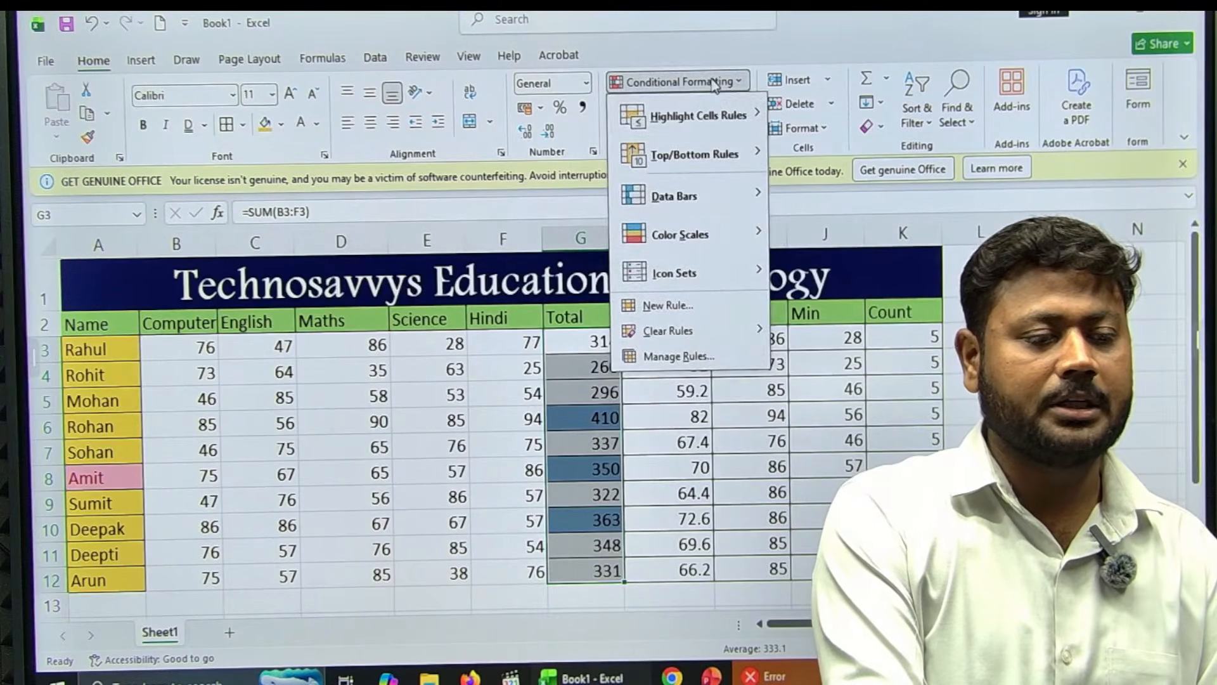
mouse_move(731, 159)
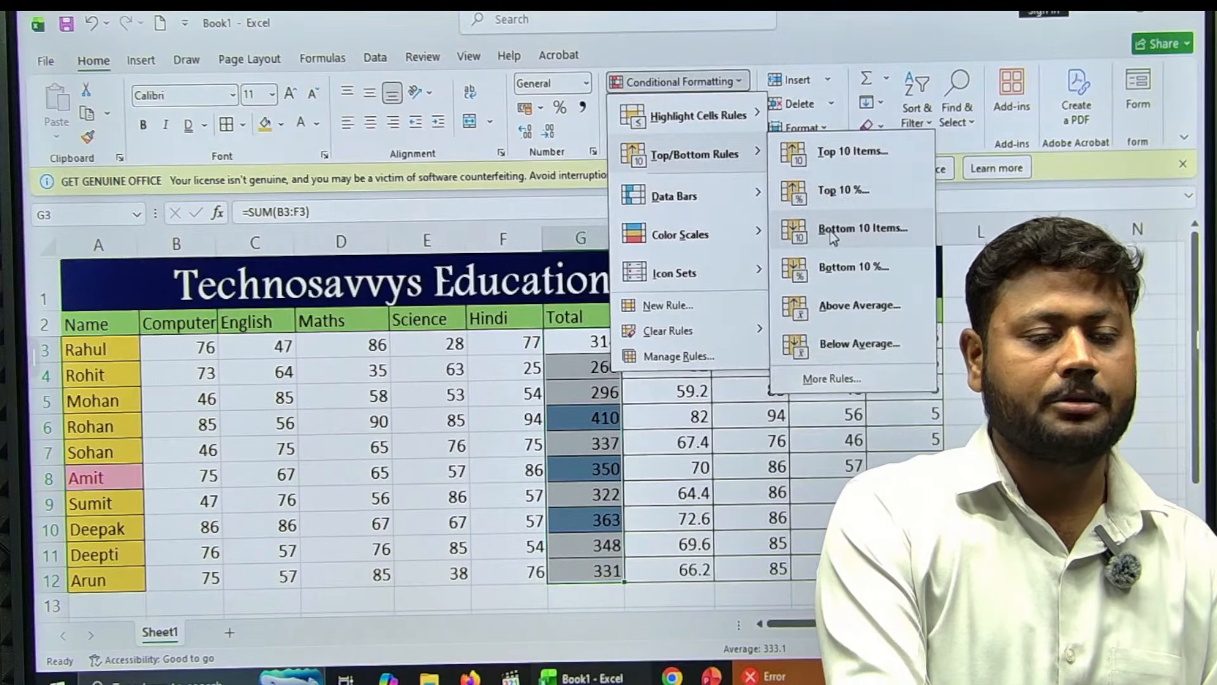
left_click(849, 229)
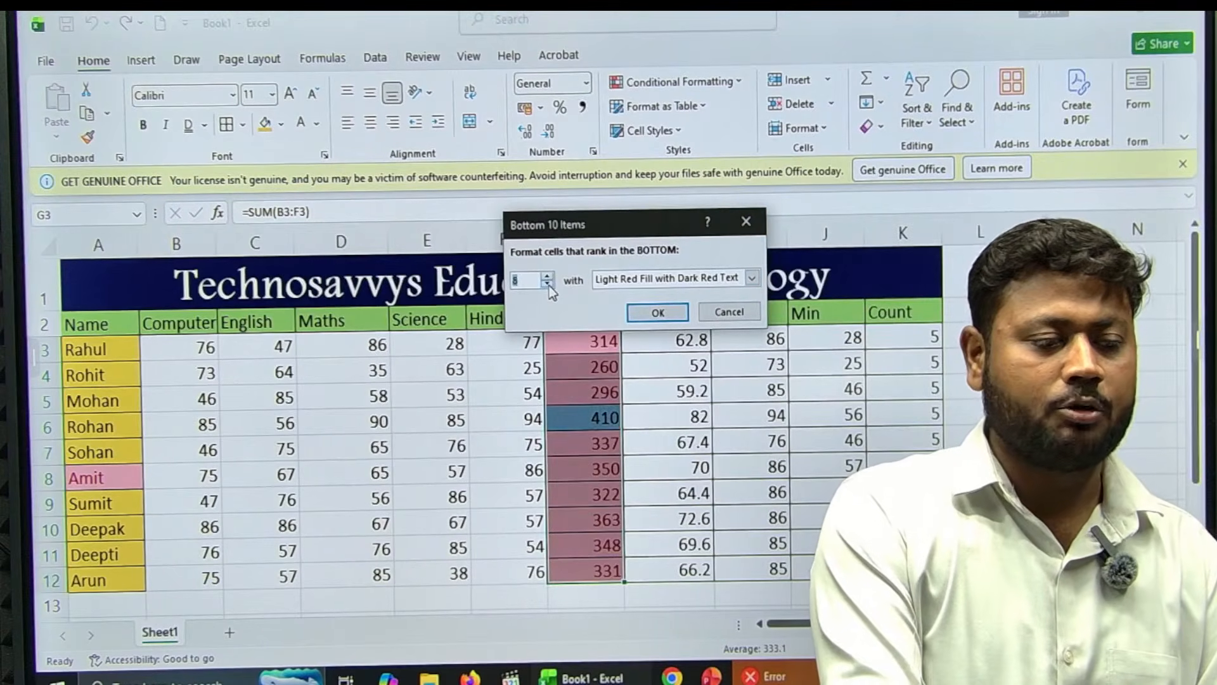
left_click(547, 283)
left_click(547, 284)
left_click(547, 283)
left_click(546, 284)
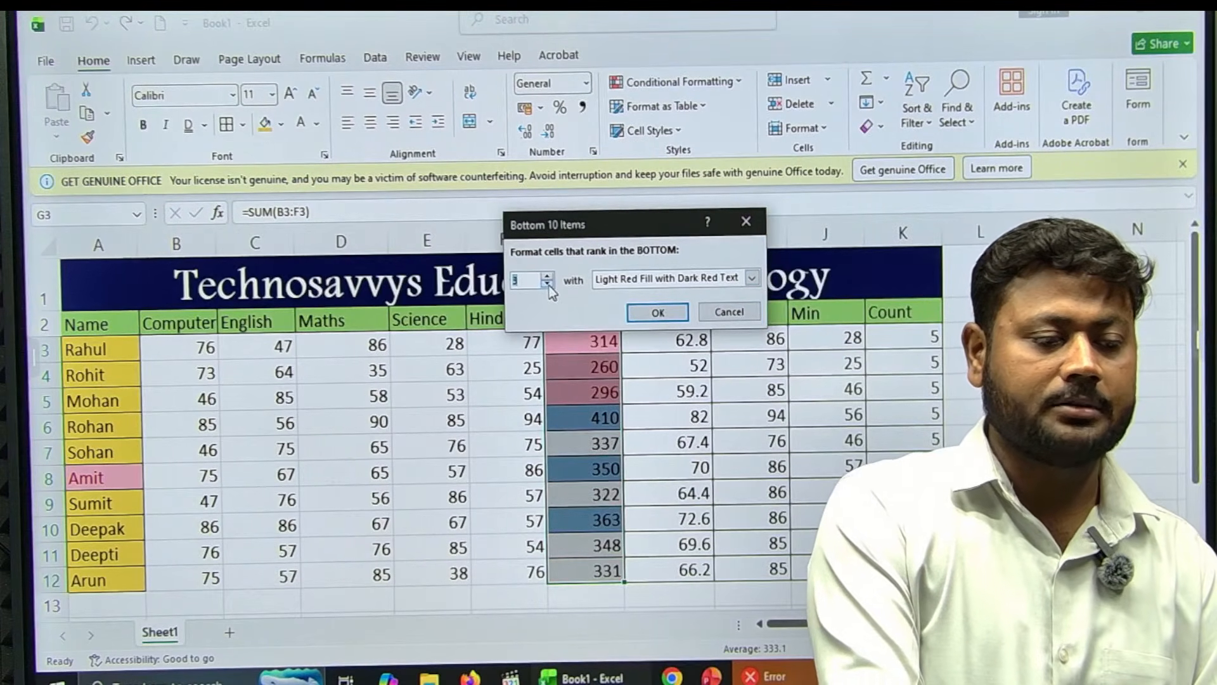
- Give the bottom 3 rule a custom format with a red fill and apply it to the totals
left_click(753, 284)
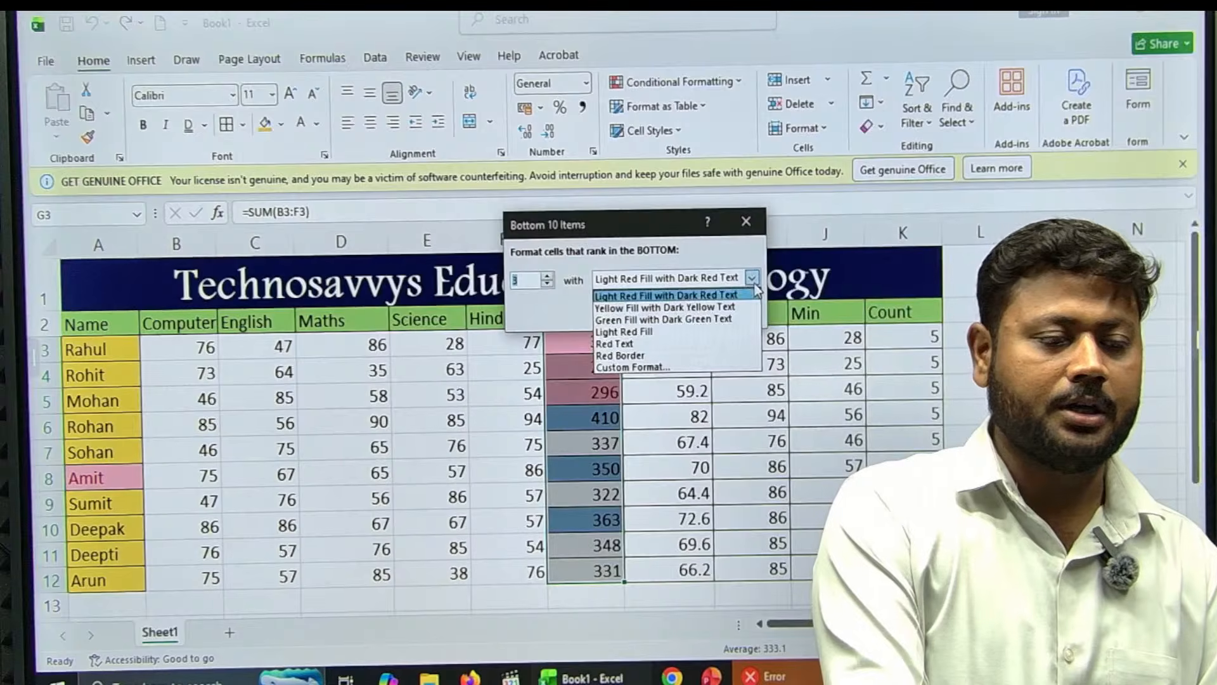
left_click(663, 367)
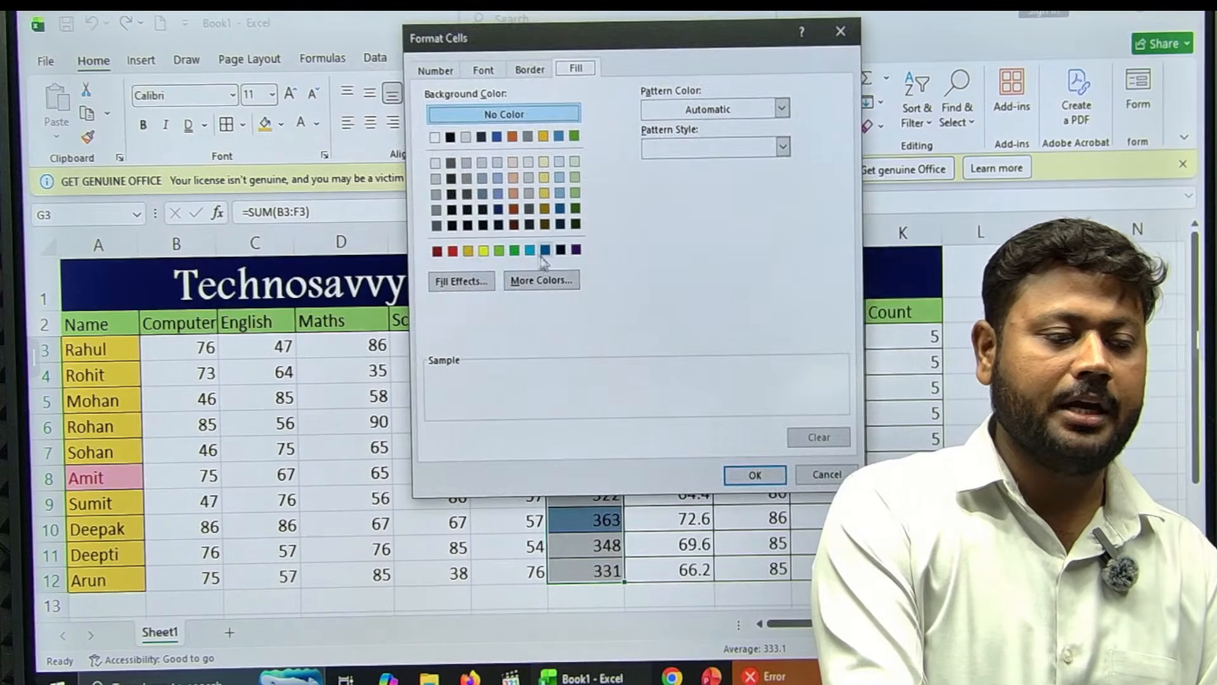
left_click(452, 251)
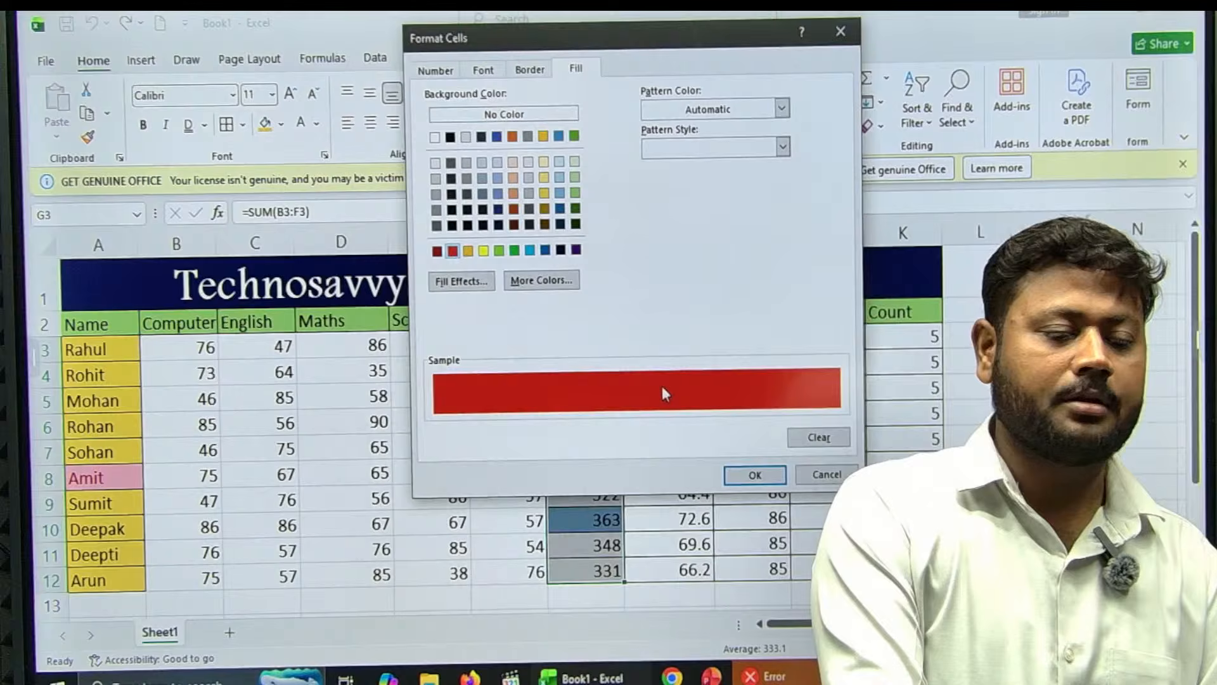
left_click(754, 475)
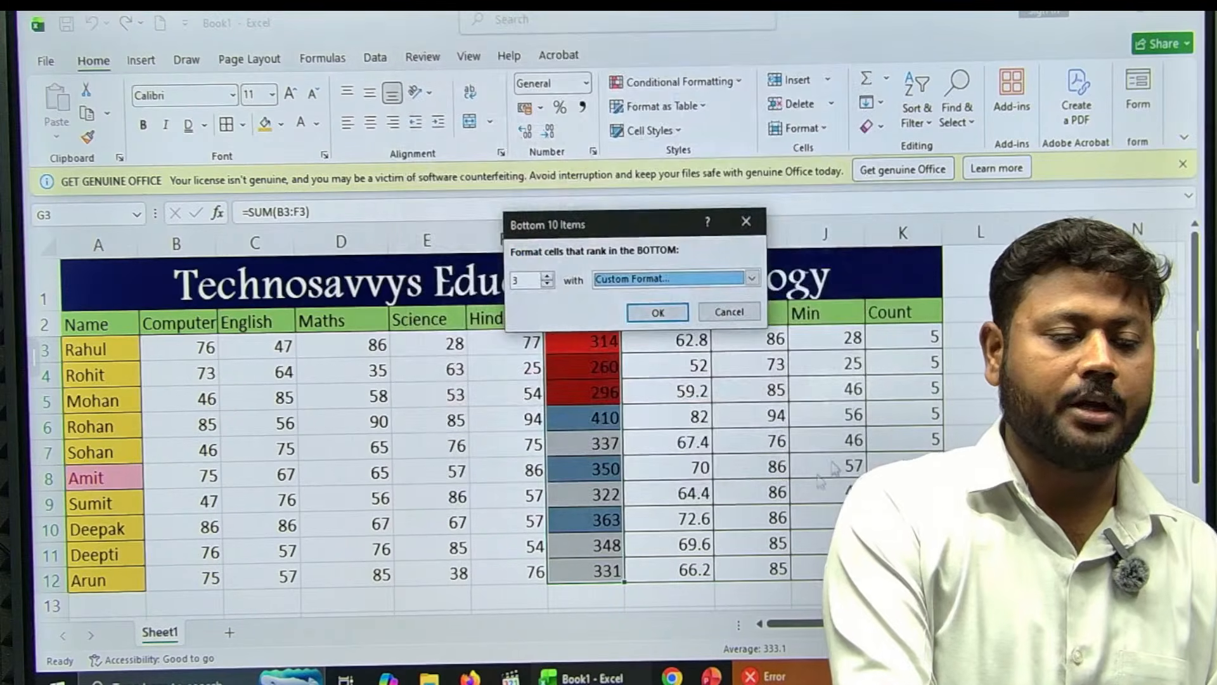
left_click(659, 313)
left_click(1063, 359)
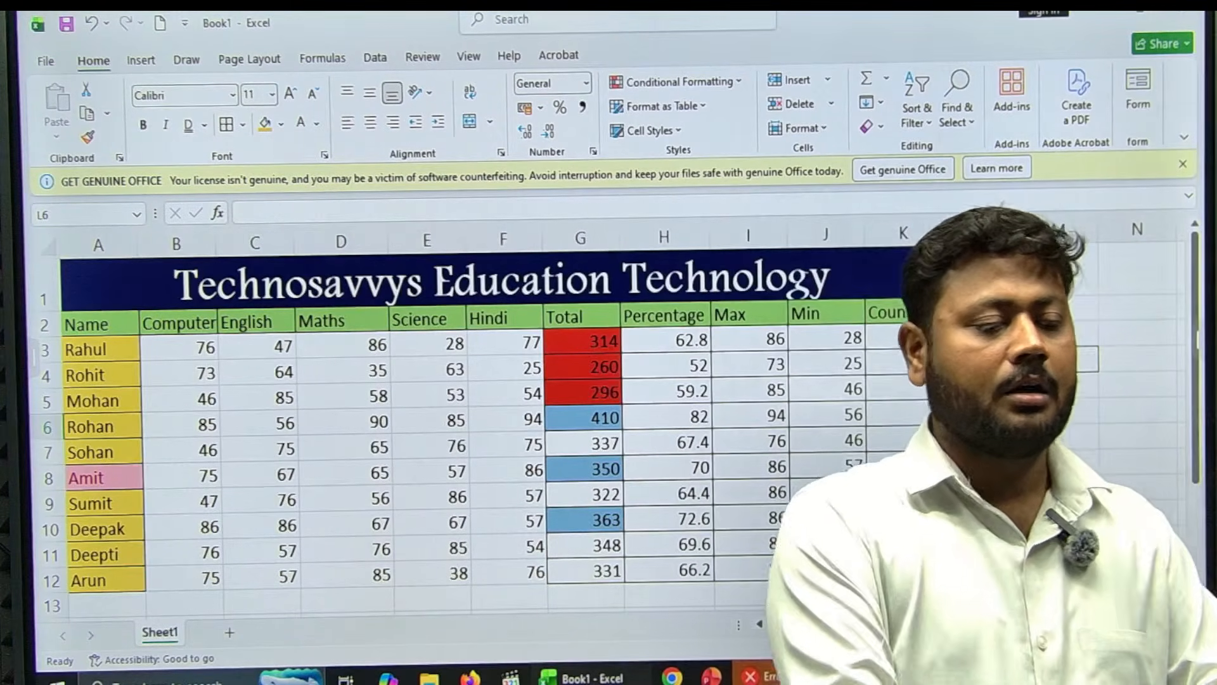
left_click(739, 82)
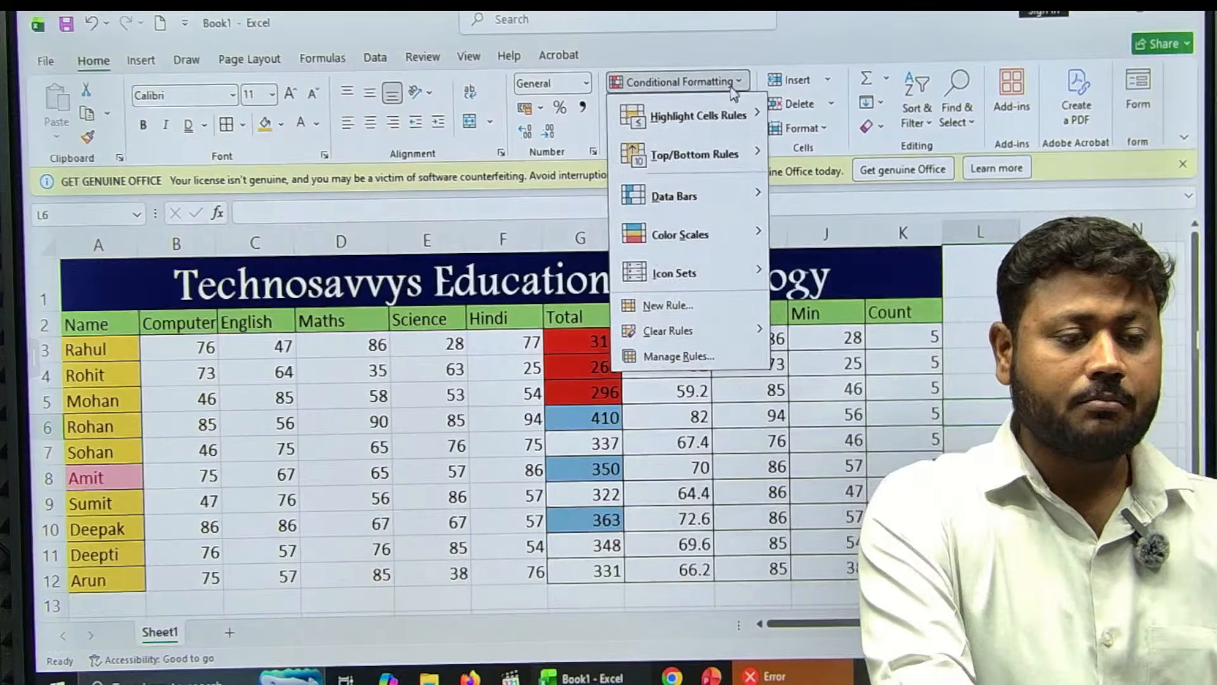
mouse_move(693, 166)
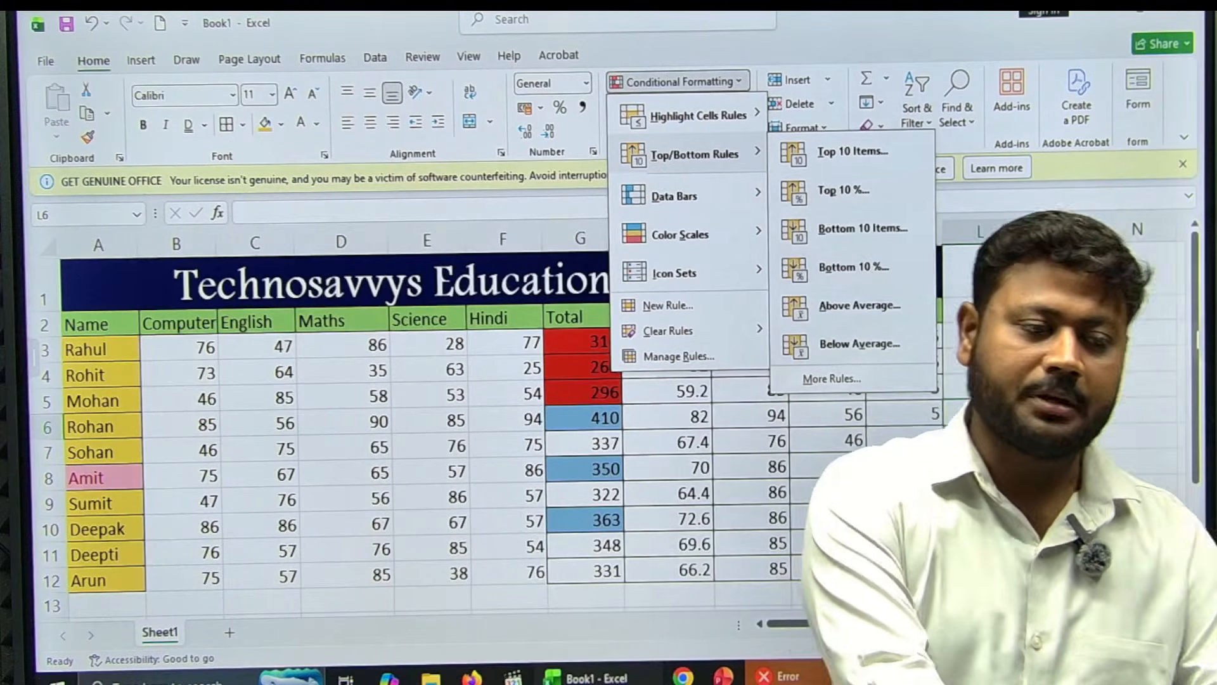
left_click(982, 407)
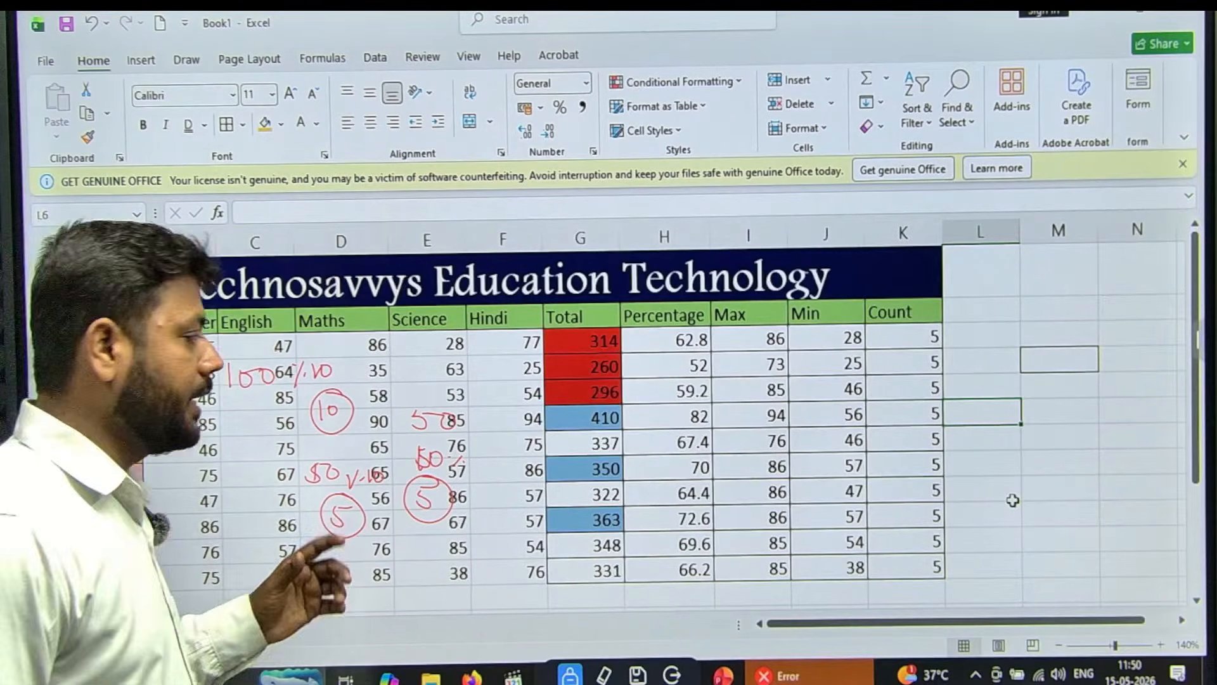
left_click(672, 671)
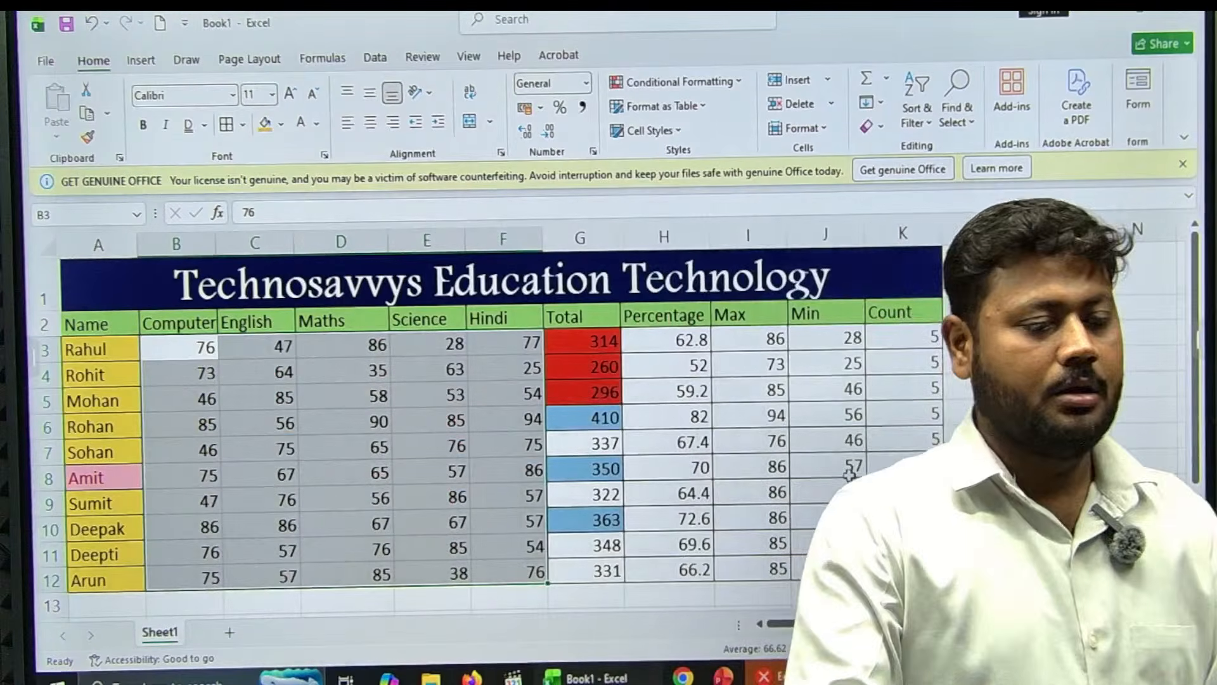
left_click(1059, 512)
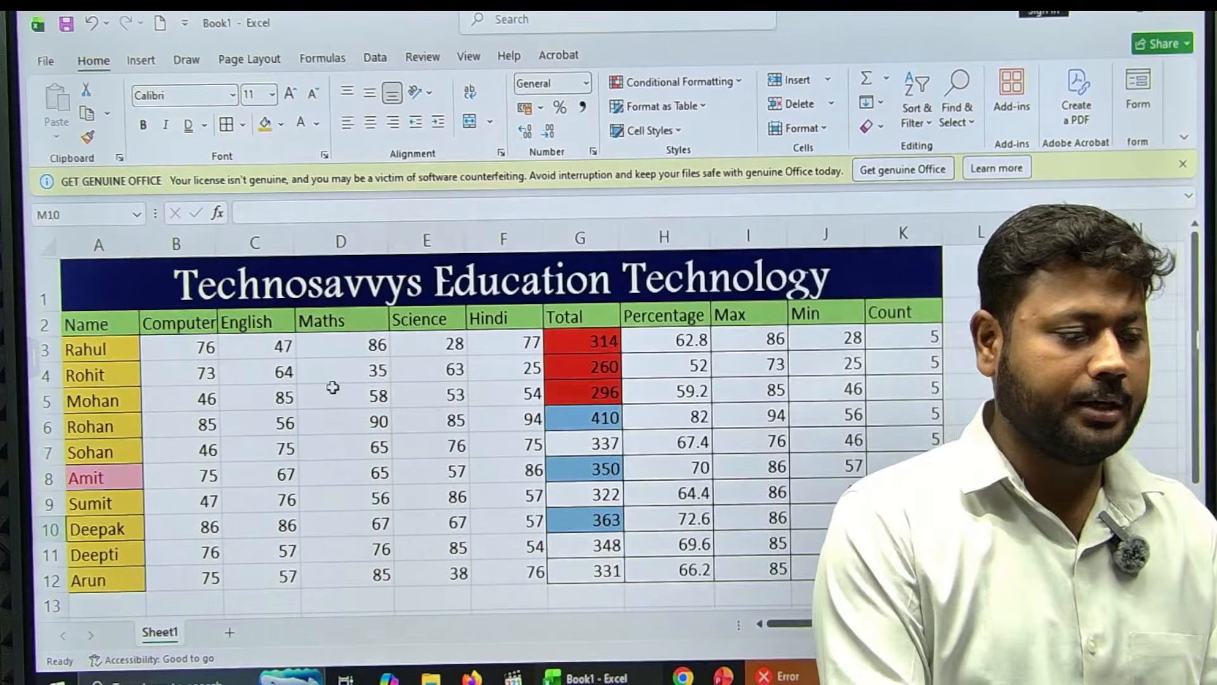
- Apply a Top 10% rule to marks B3:F12 at 10% with a custom dark blue fill
left_click_drag(300, 421, 489, 537)
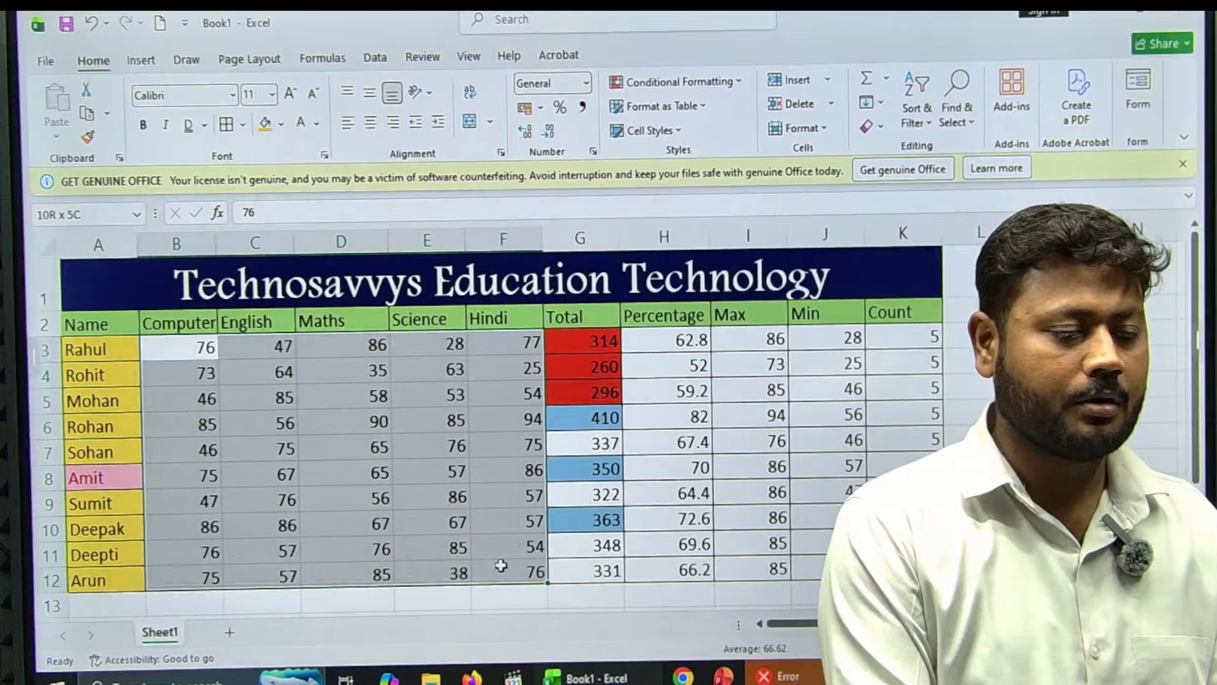
left_click(700, 83)
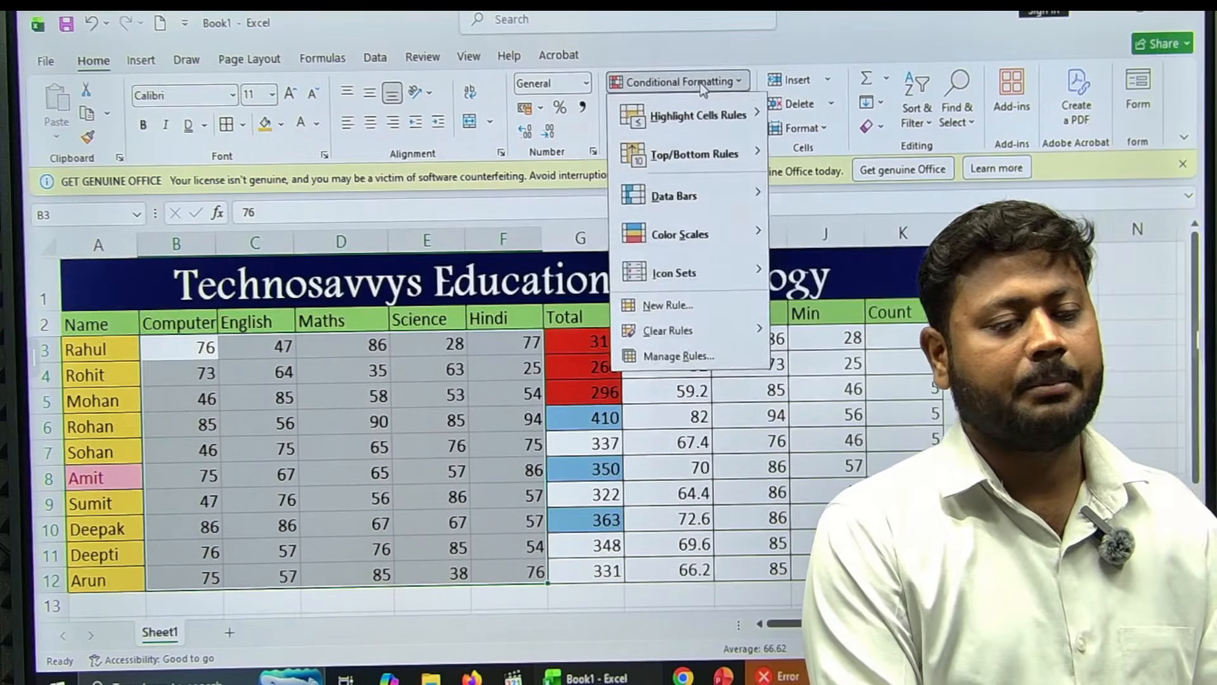
mouse_move(694, 154)
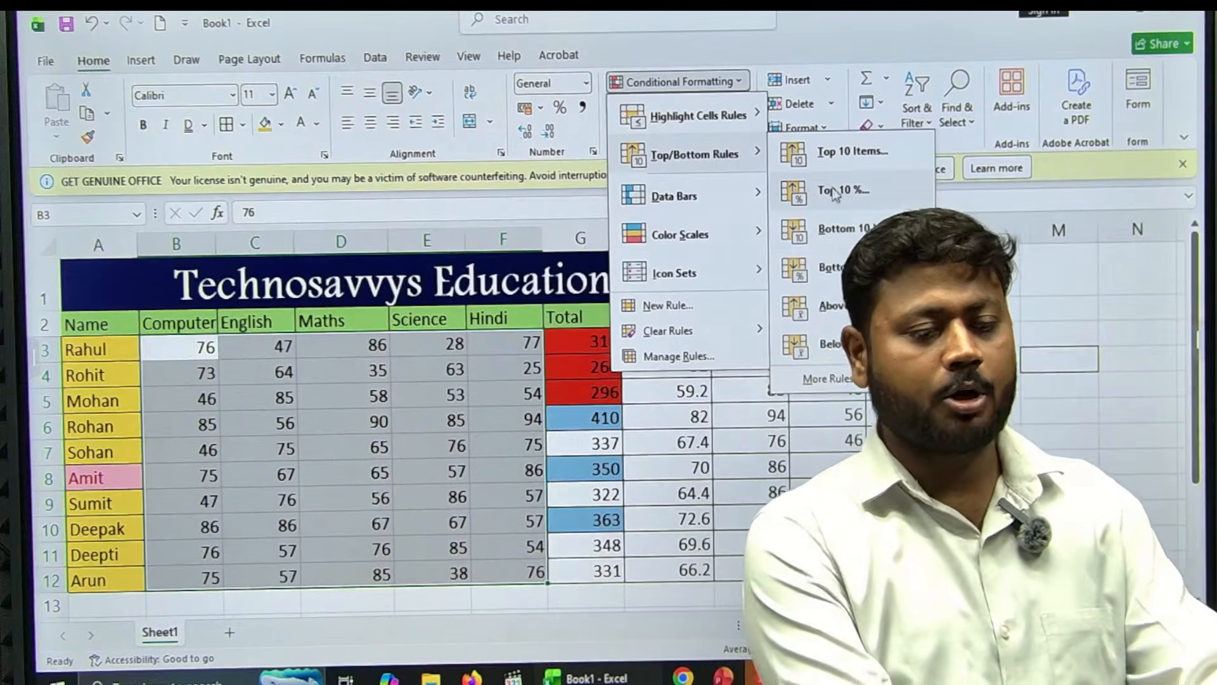
left_click(862, 187)
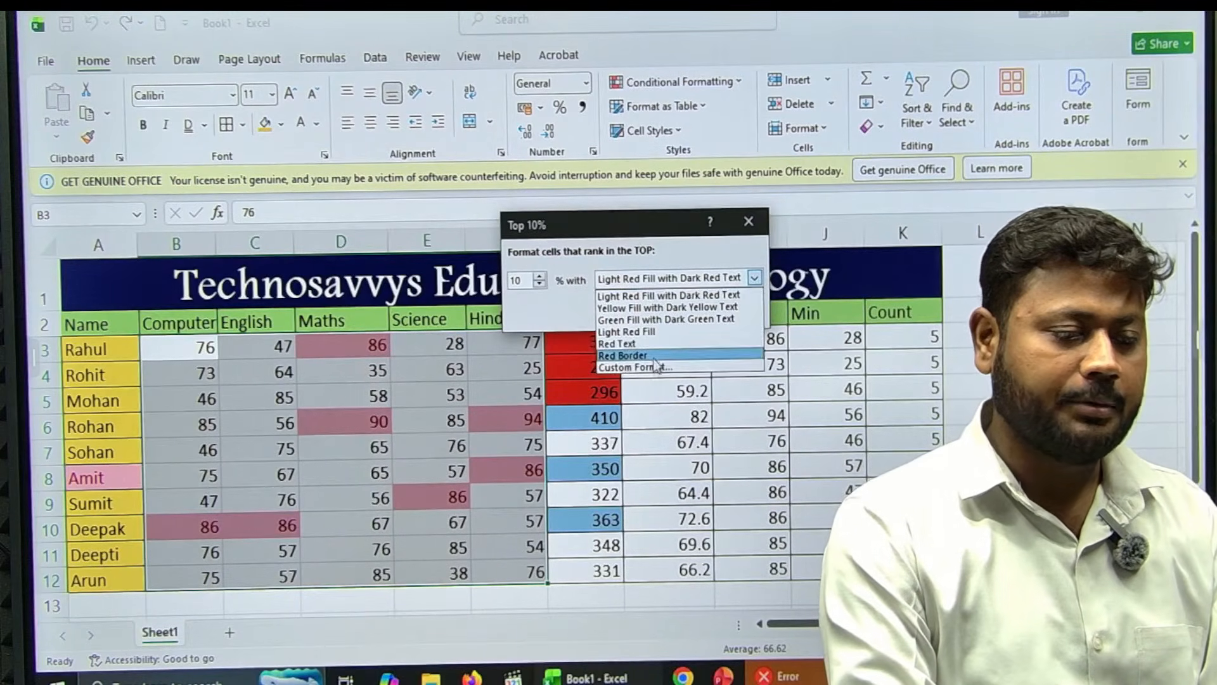
left_click(655, 368)
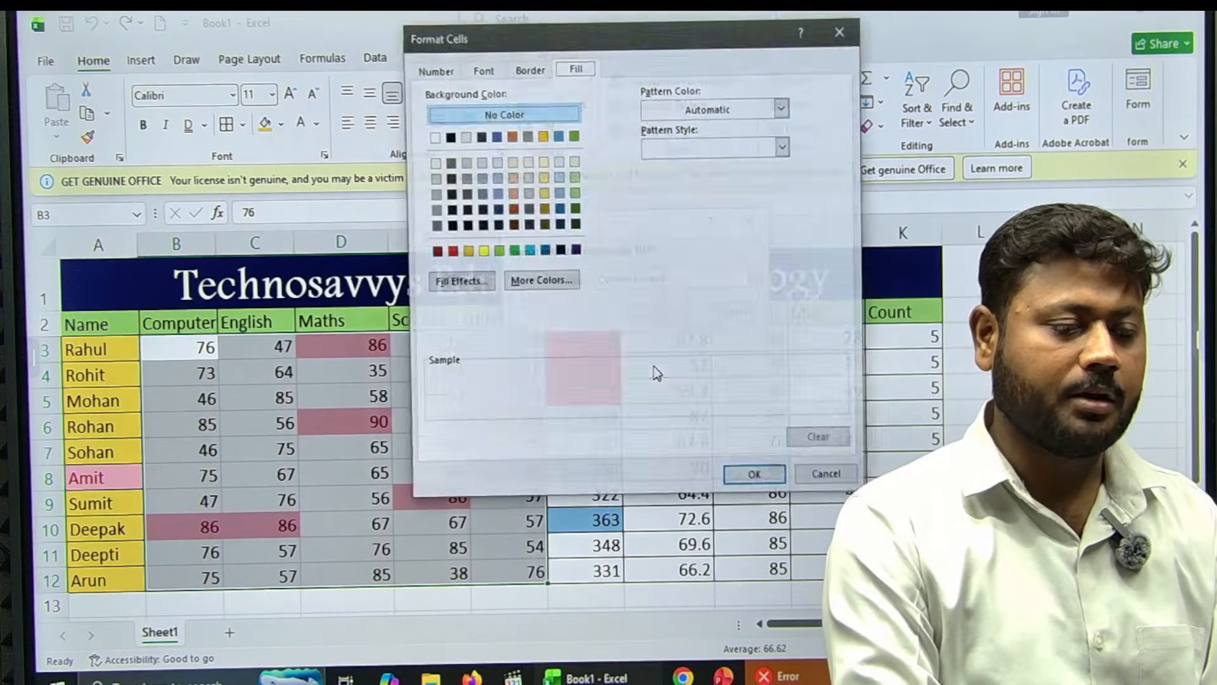
left_click(546, 250)
left_click(755, 476)
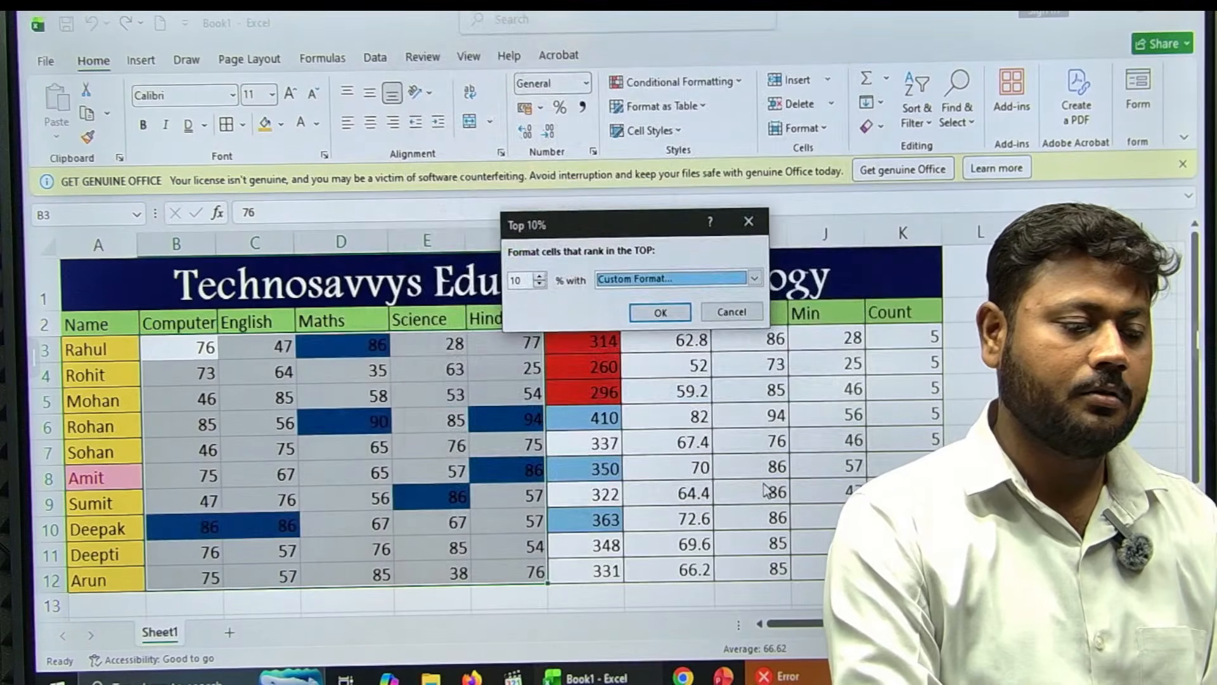
left_click(659, 313)
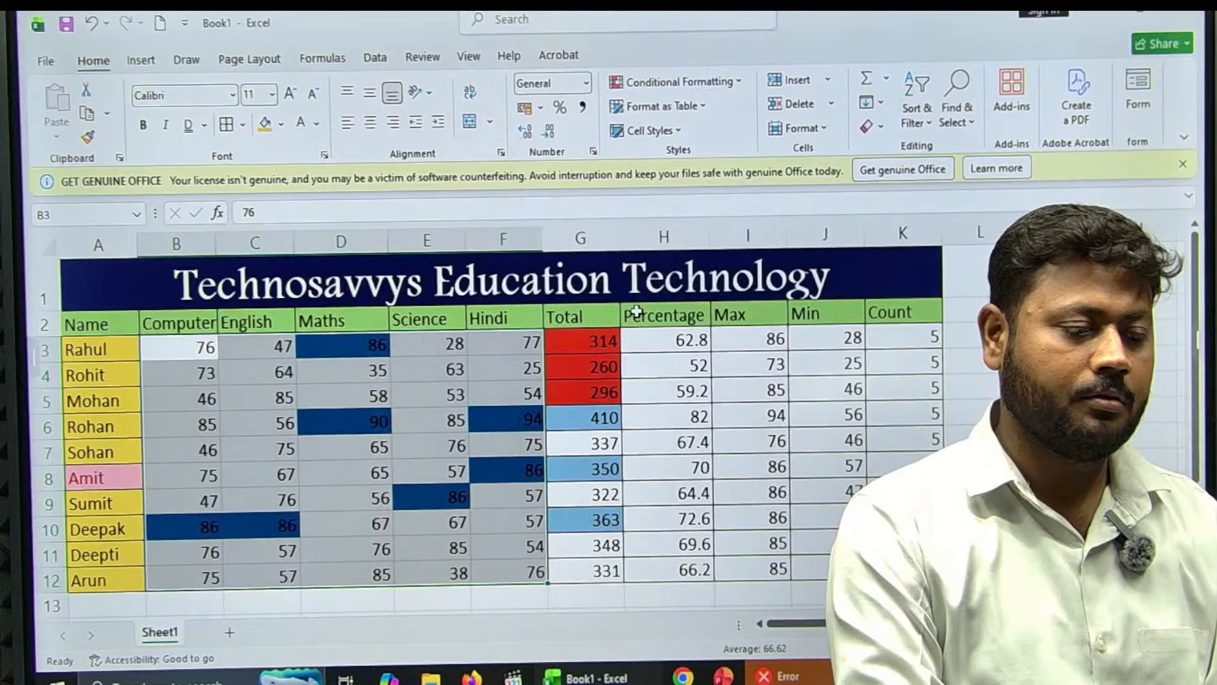
- Change the marks to 77 in D3, to 88 and finally 68 in E9, and to 91 in F8
left_click(769, 502)
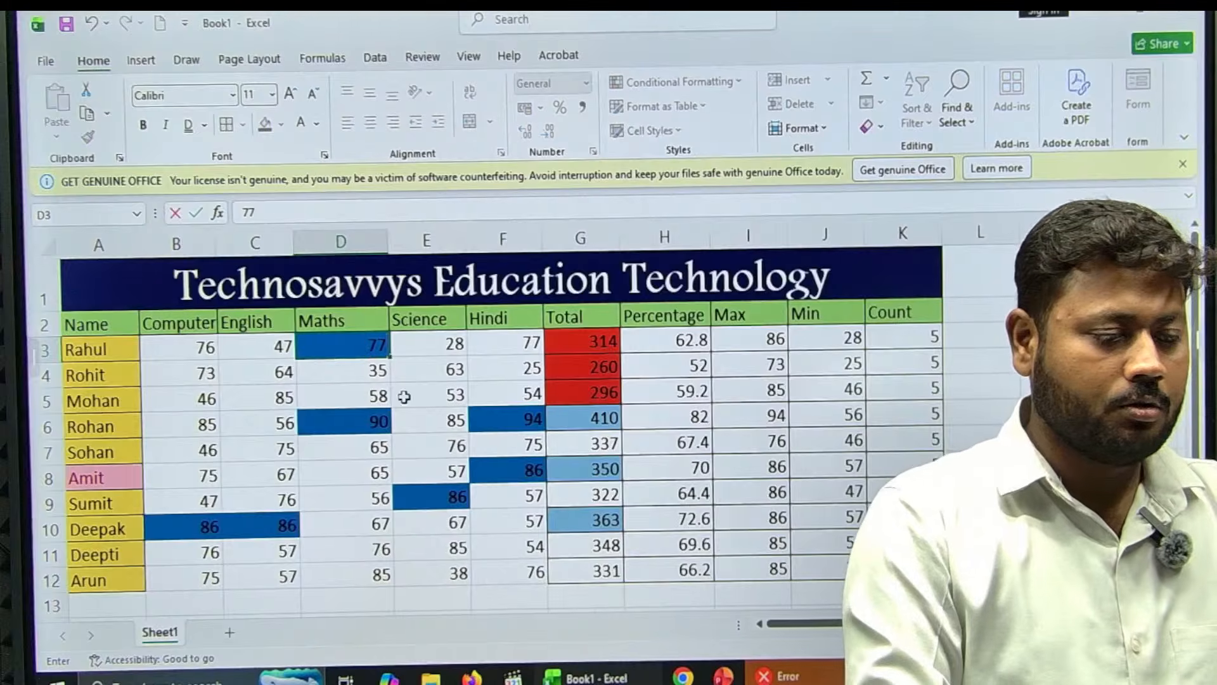
left_click(441, 496)
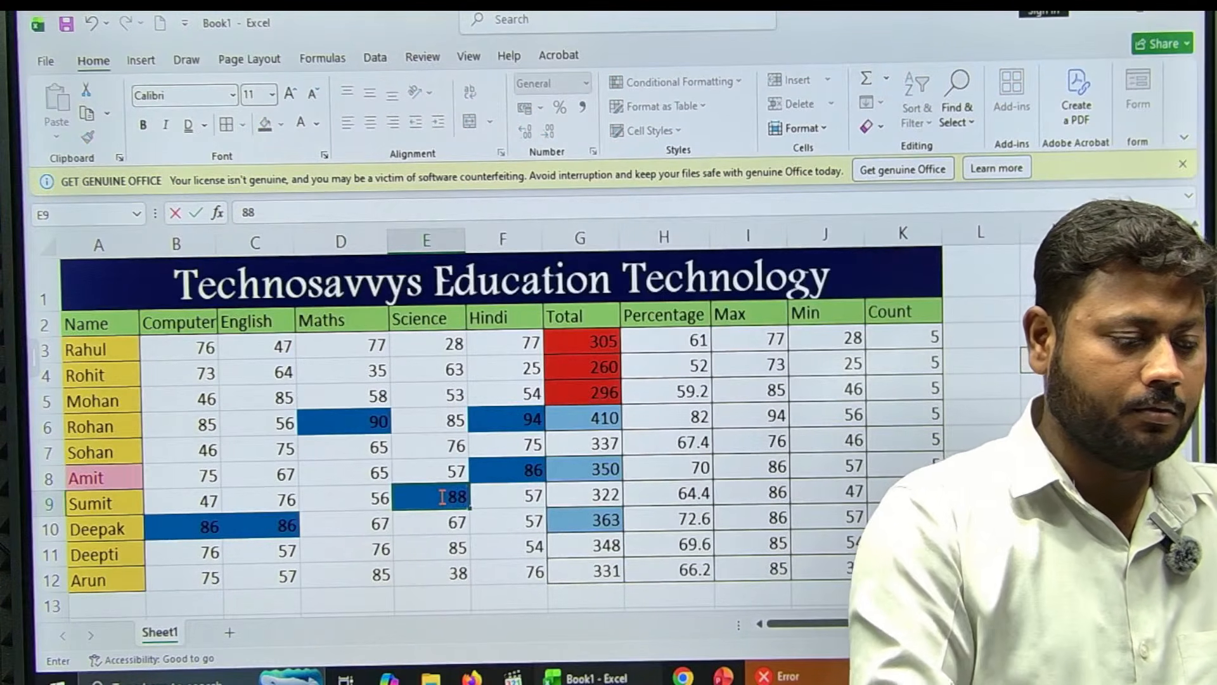
type("88")
left_click(460, 568)
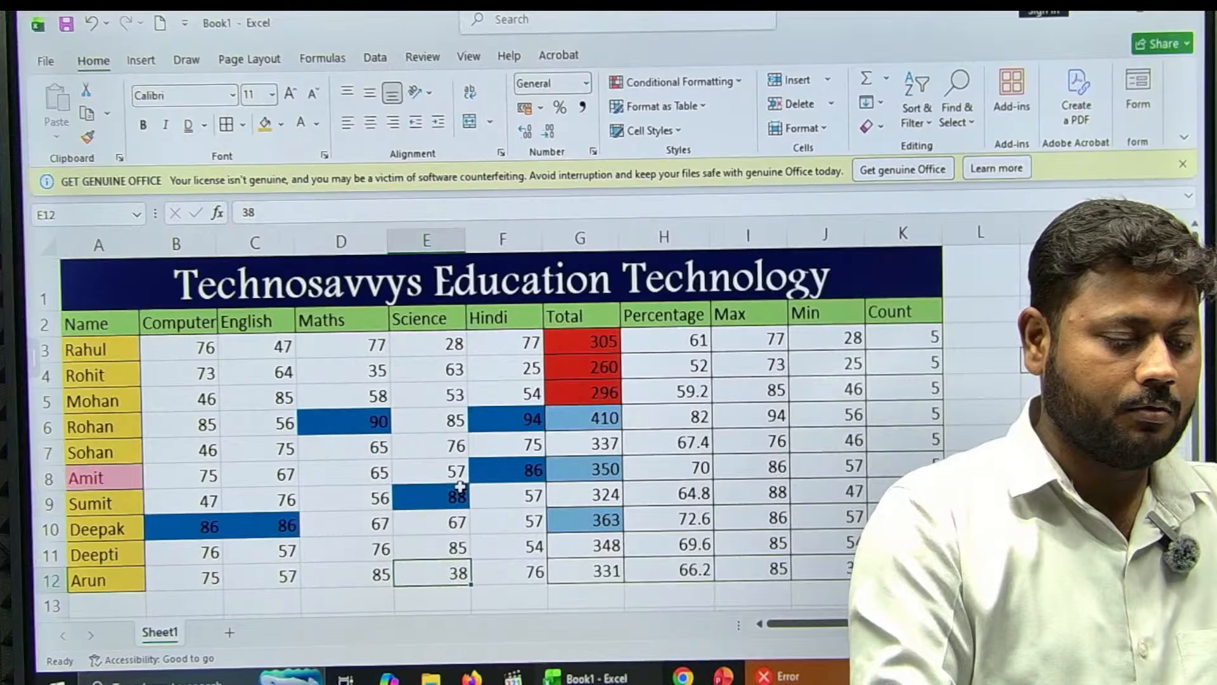
left_click(428, 569)
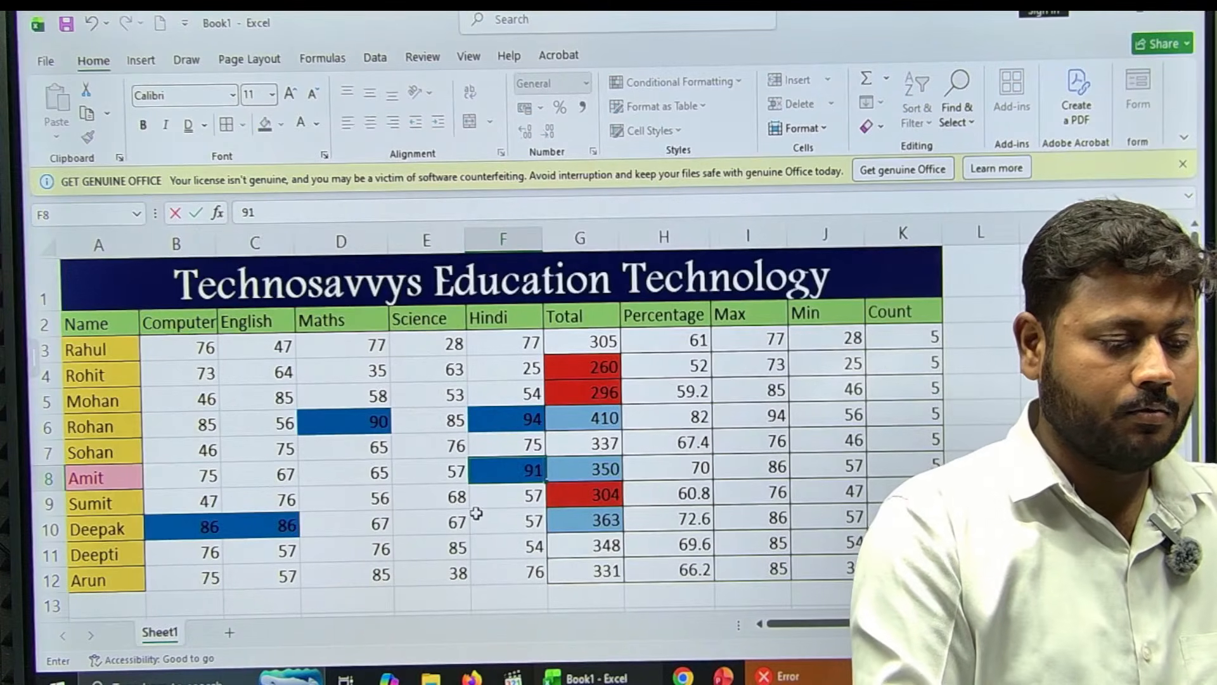
left_click(457, 550)
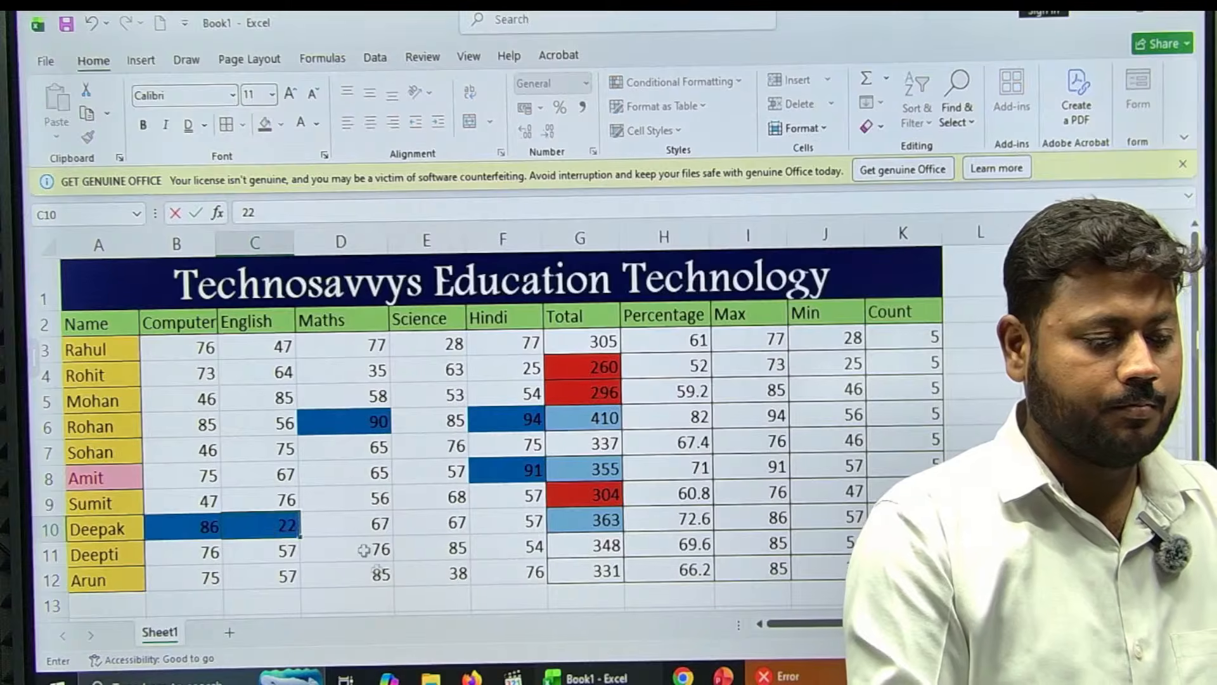
- Try 22 as the English mark in C10 and replace it with 89
type("22")
left_click(381, 574)
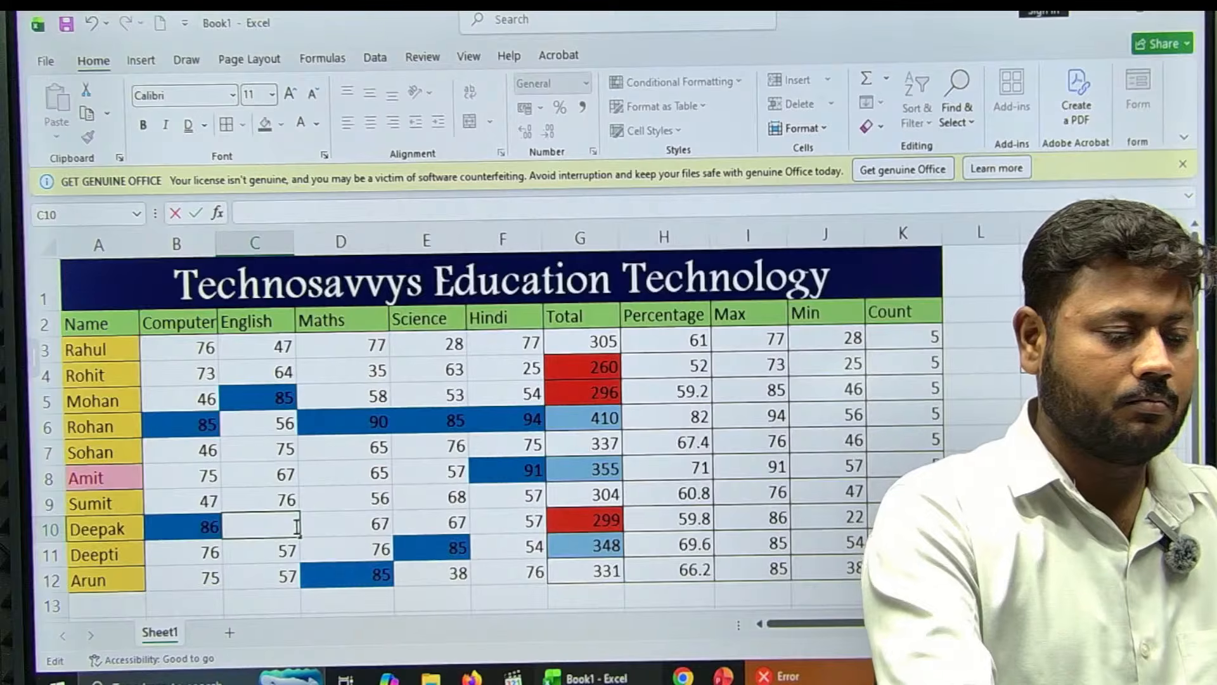
left_click(447, 549)
left_click(511, 590)
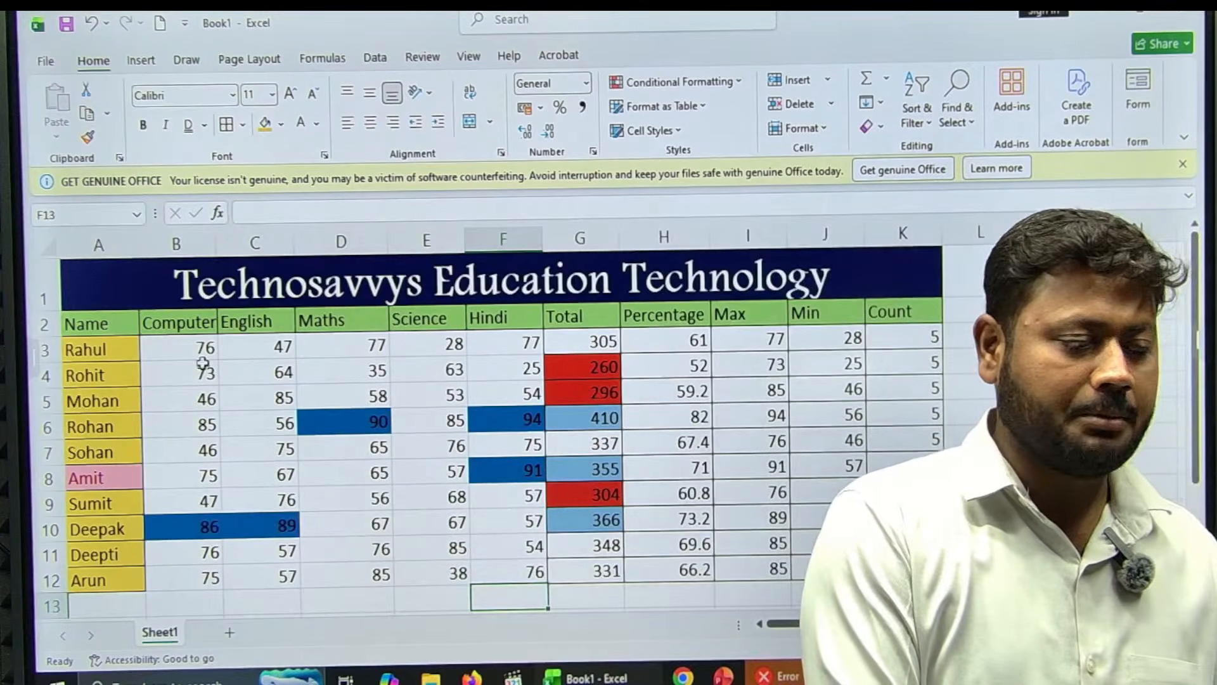
- Apply a Bottom 10% rule to marks B3:F12 at 10% with Light Red Fill with Dark Red Text
left_click_drag(202, 359, 505, 562)
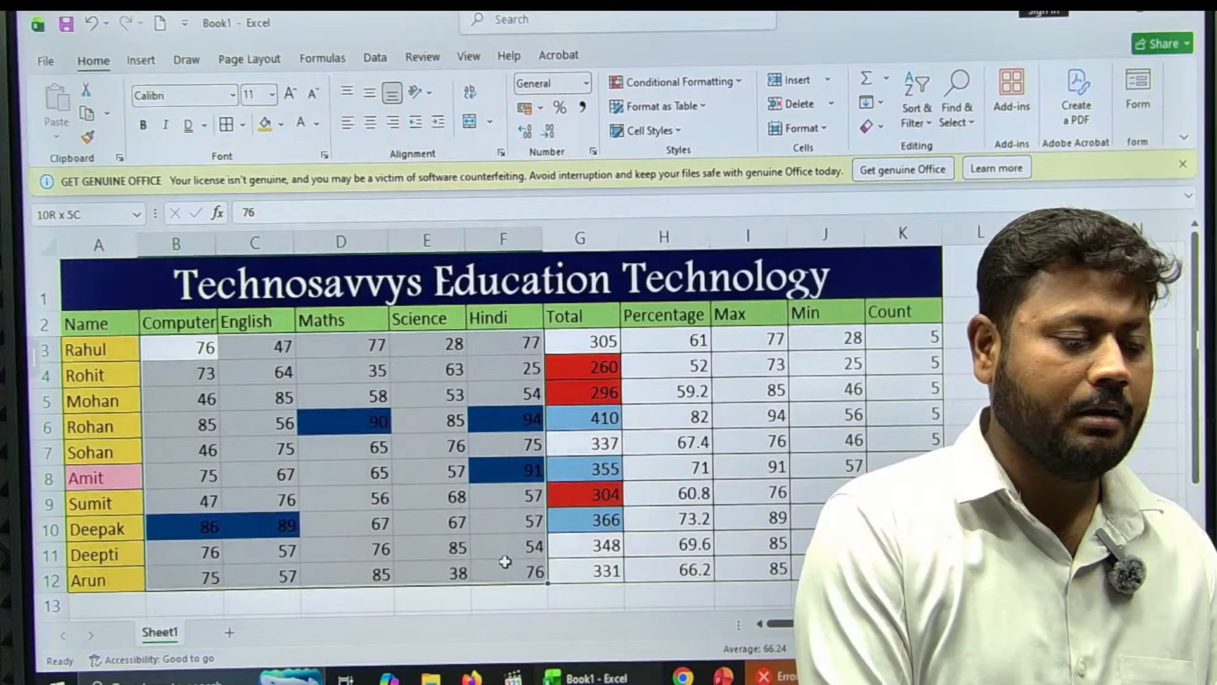
left_click(734, 81)
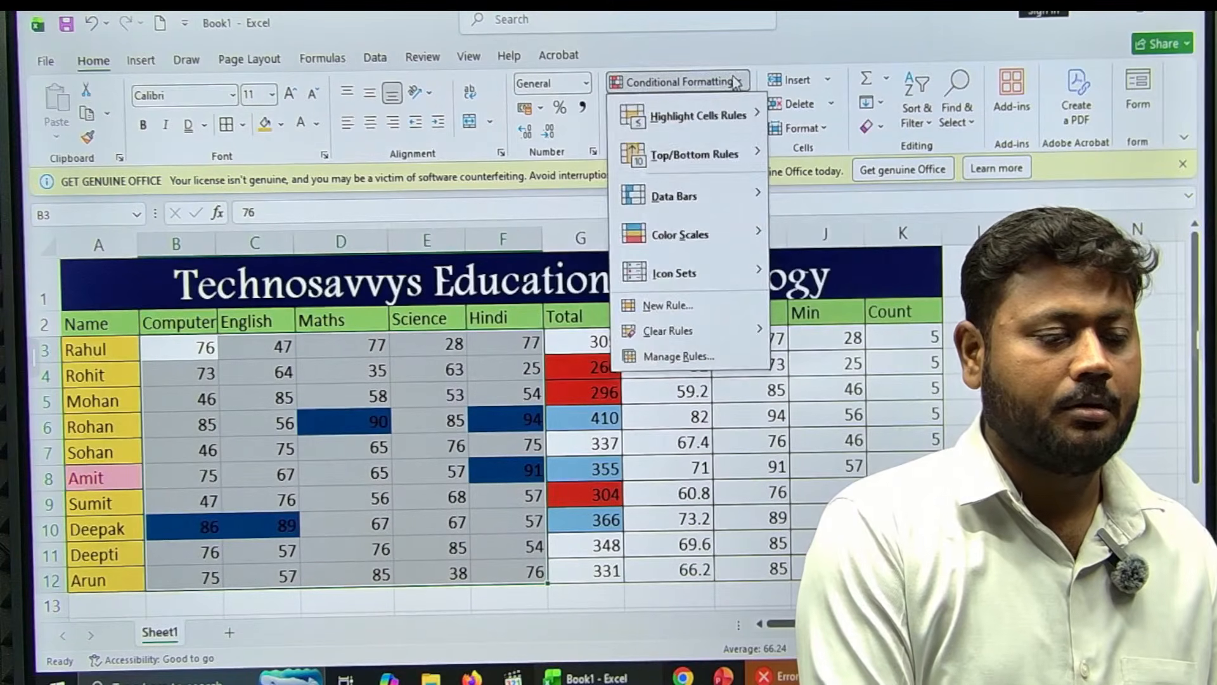
mouse_move(712, 153)
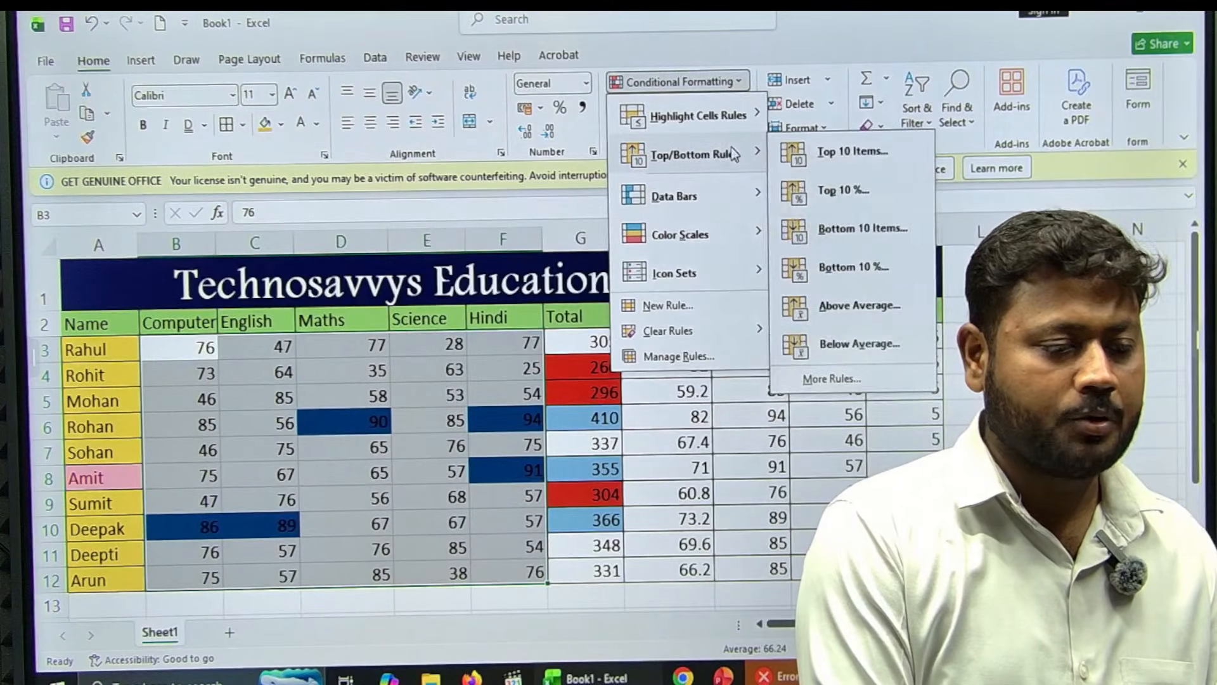
left_click(830, 269)
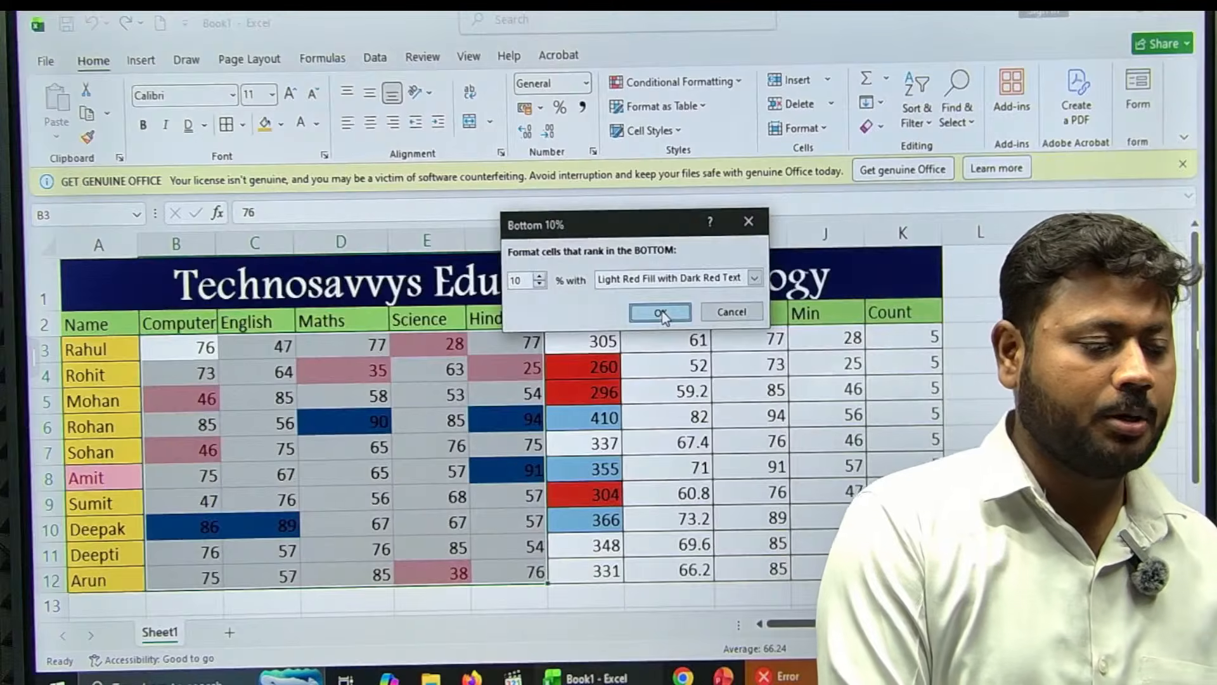
left_click(661, 314)
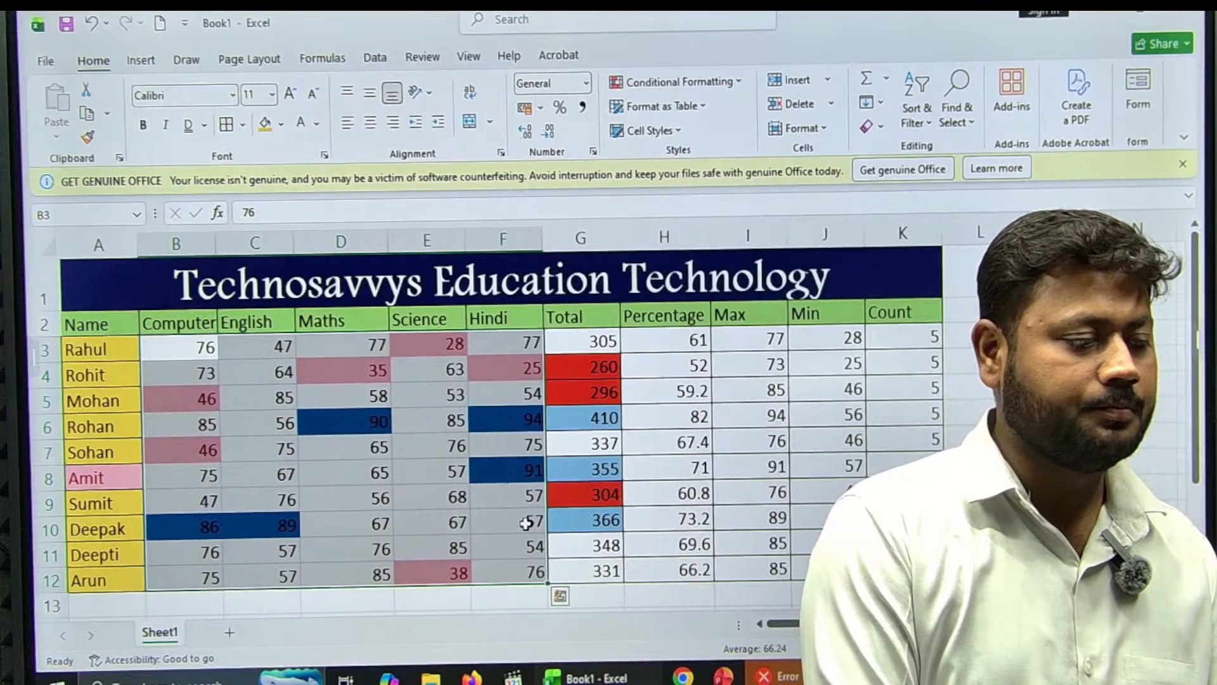
left_click(527, 523)
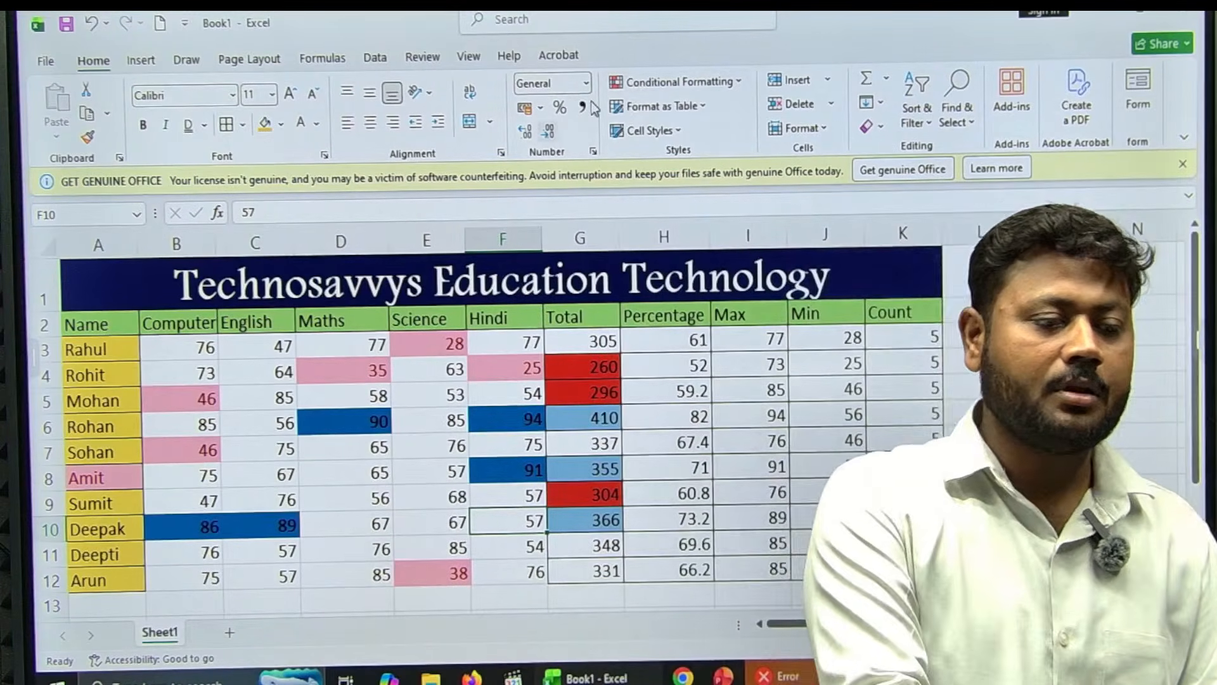
left_click(698, 83)
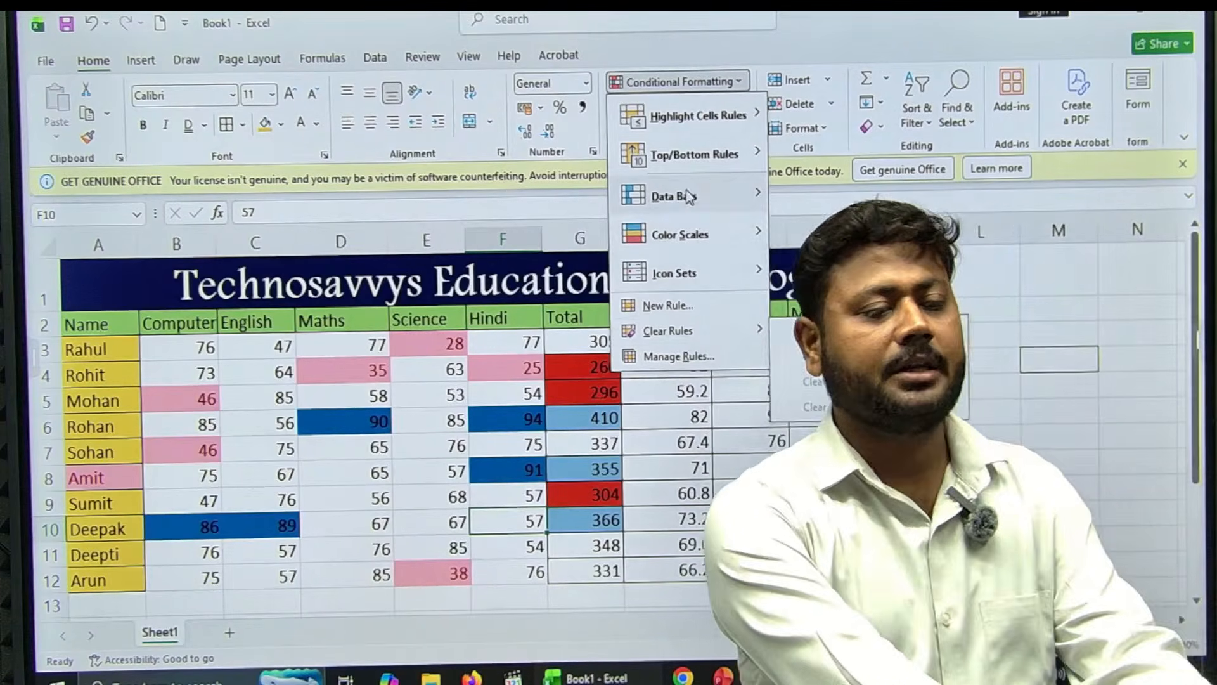
mouse_move(733, 154)
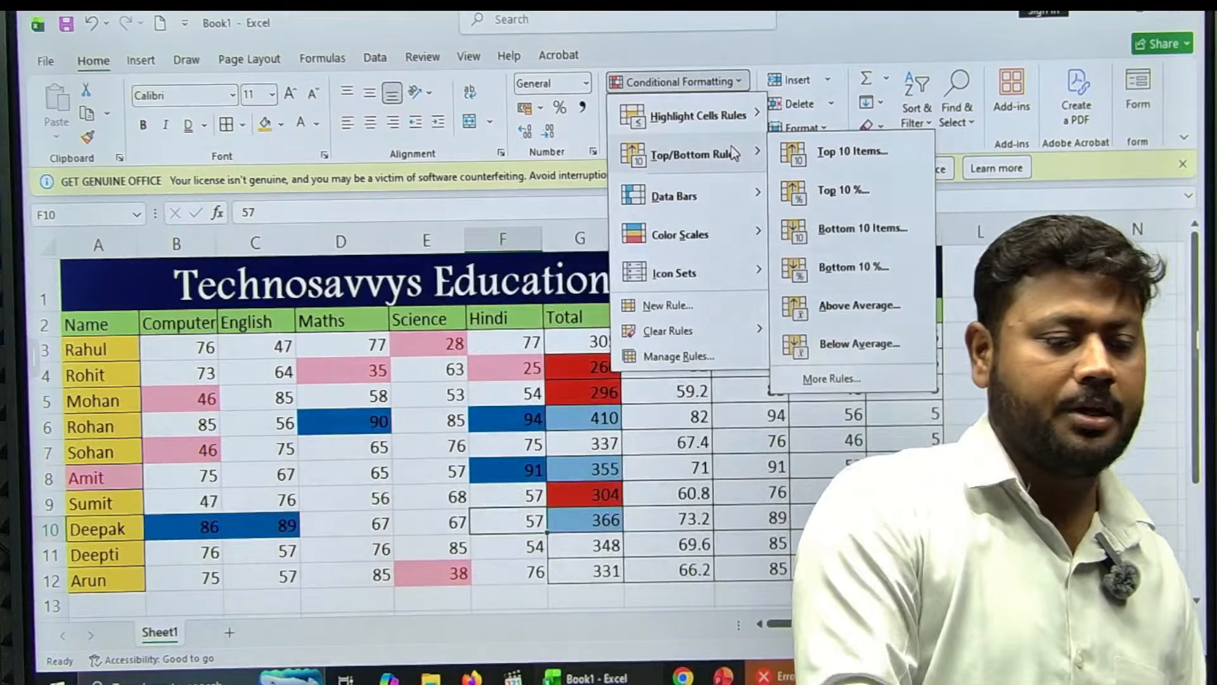
left_click(937, 269)
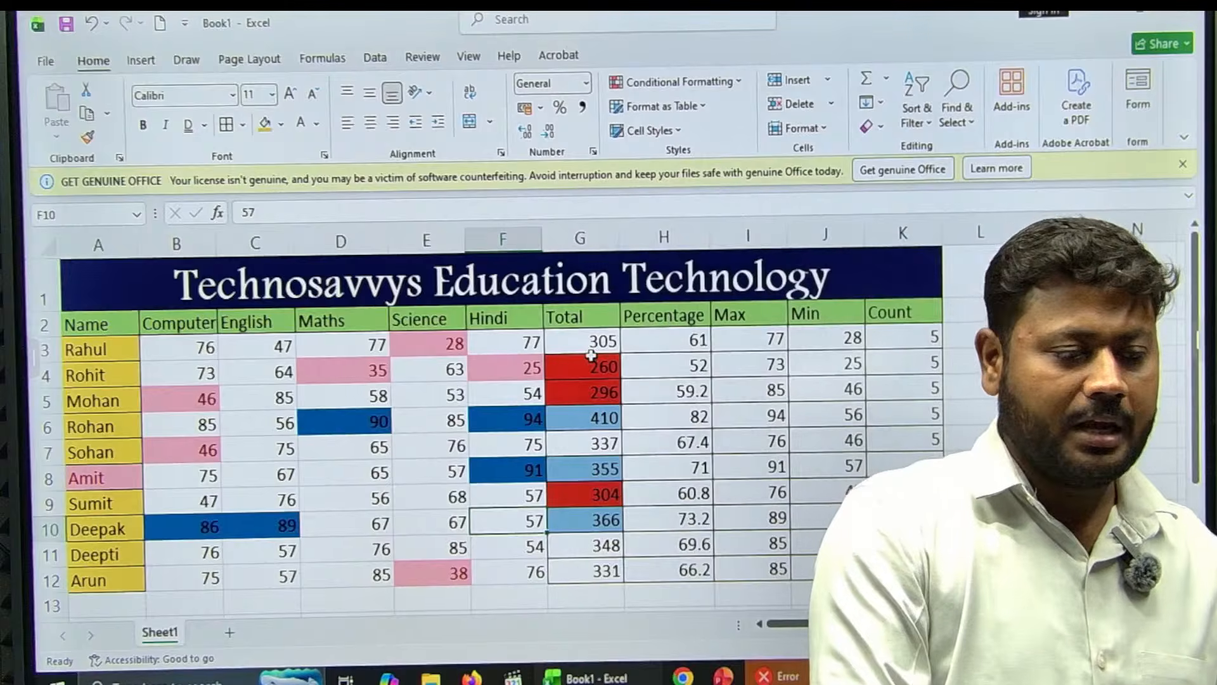
- Clear the formats from the totals in G3:G12
left_click_drag(591, 347, 590, 580)
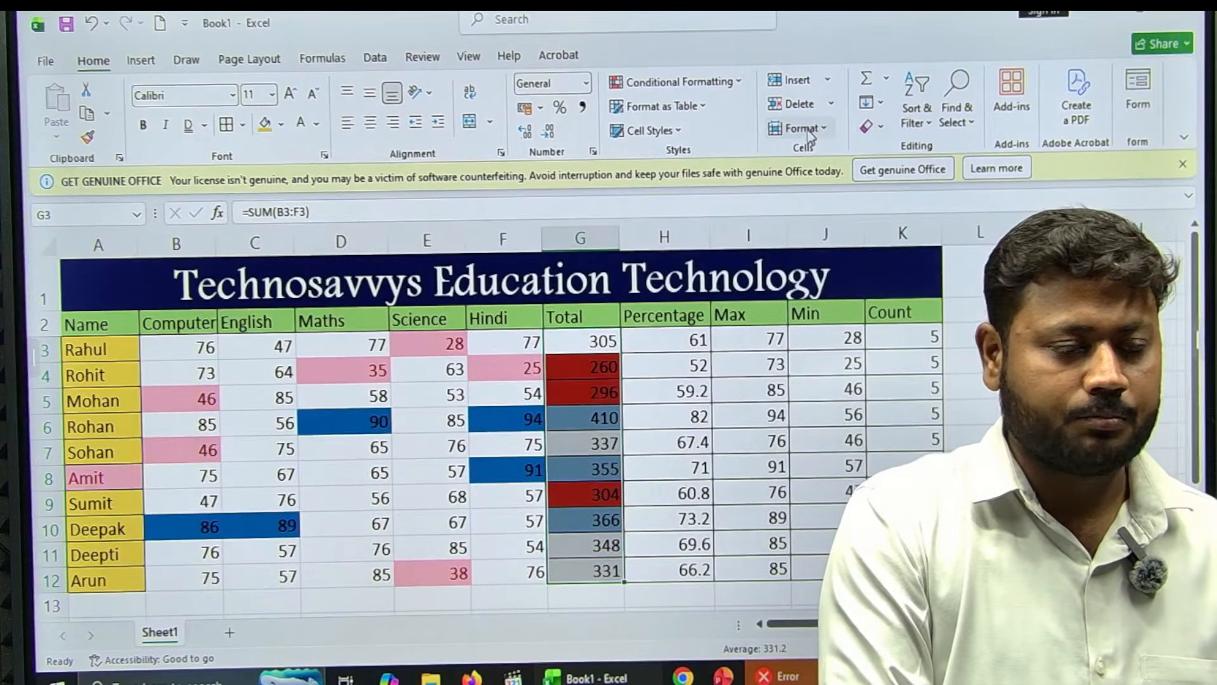
left_click(874, 130)
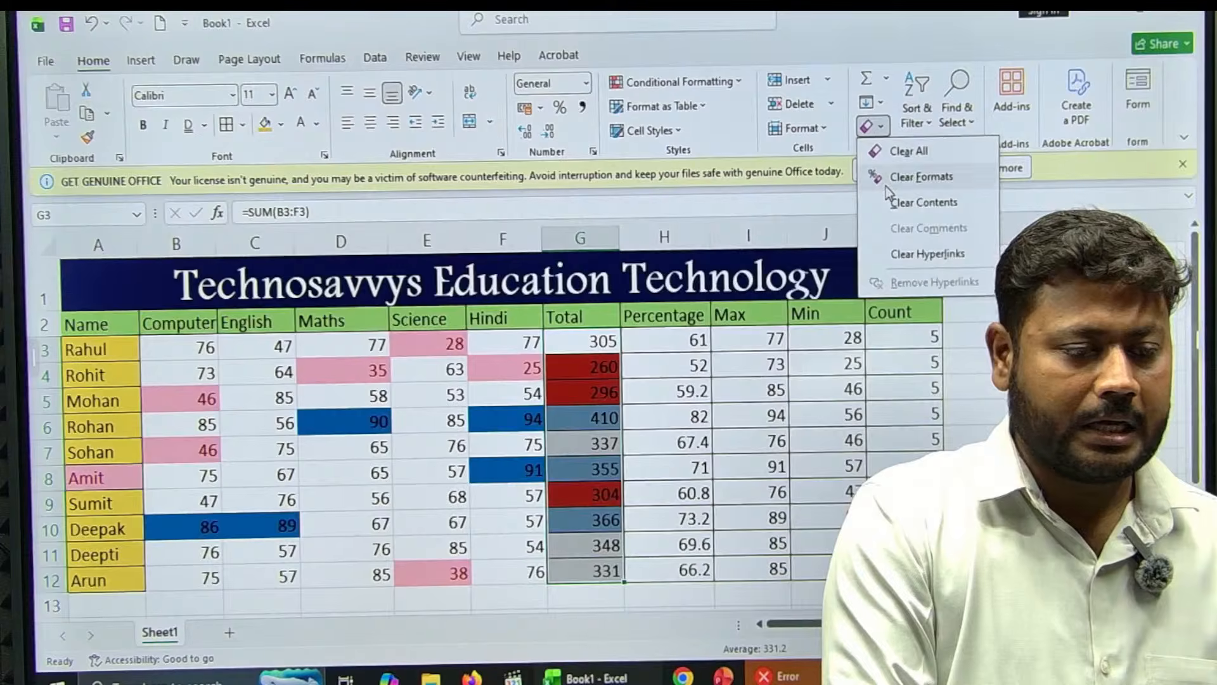
left_click(886, 186)
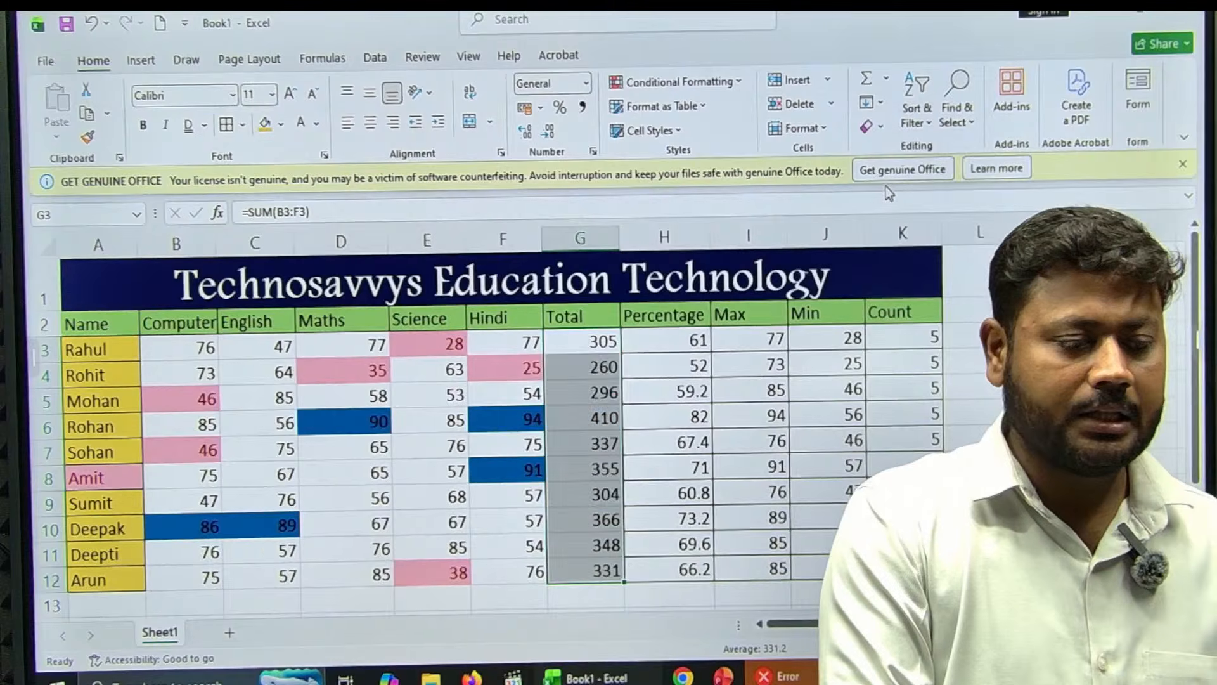
- Apply an Above Average rule to totals G3:G12 with Light Red Fill with Dark Red Text
left_click(734, 83)
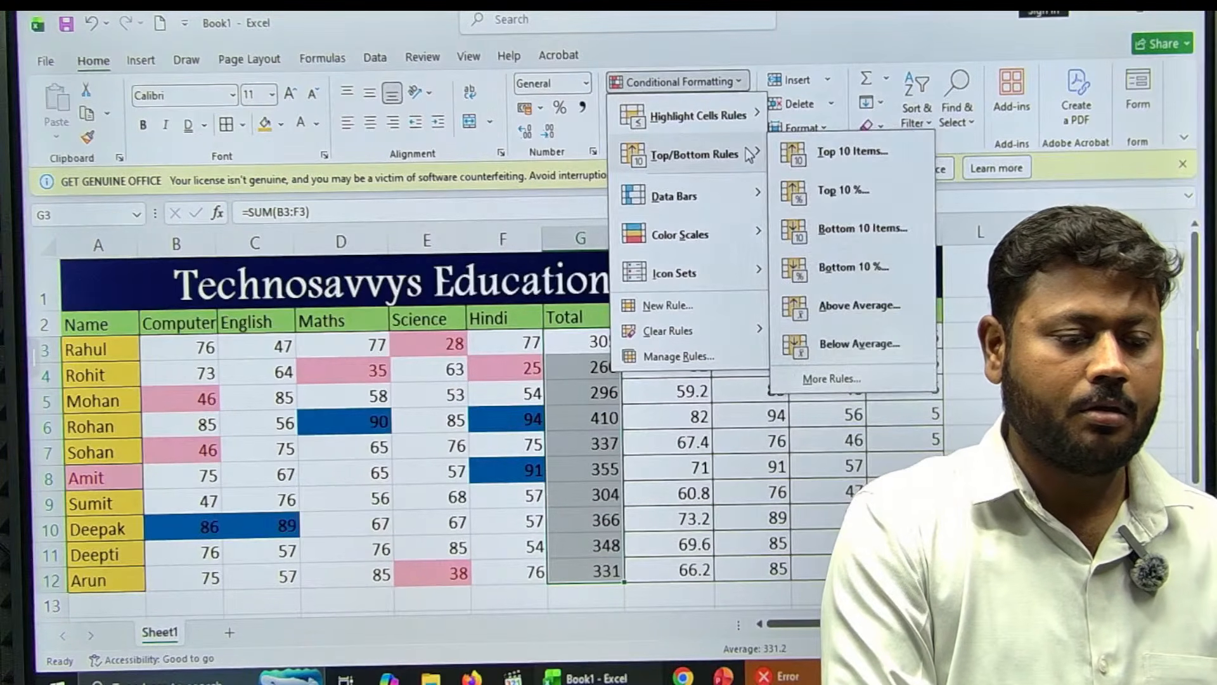
left_click(841, 311)
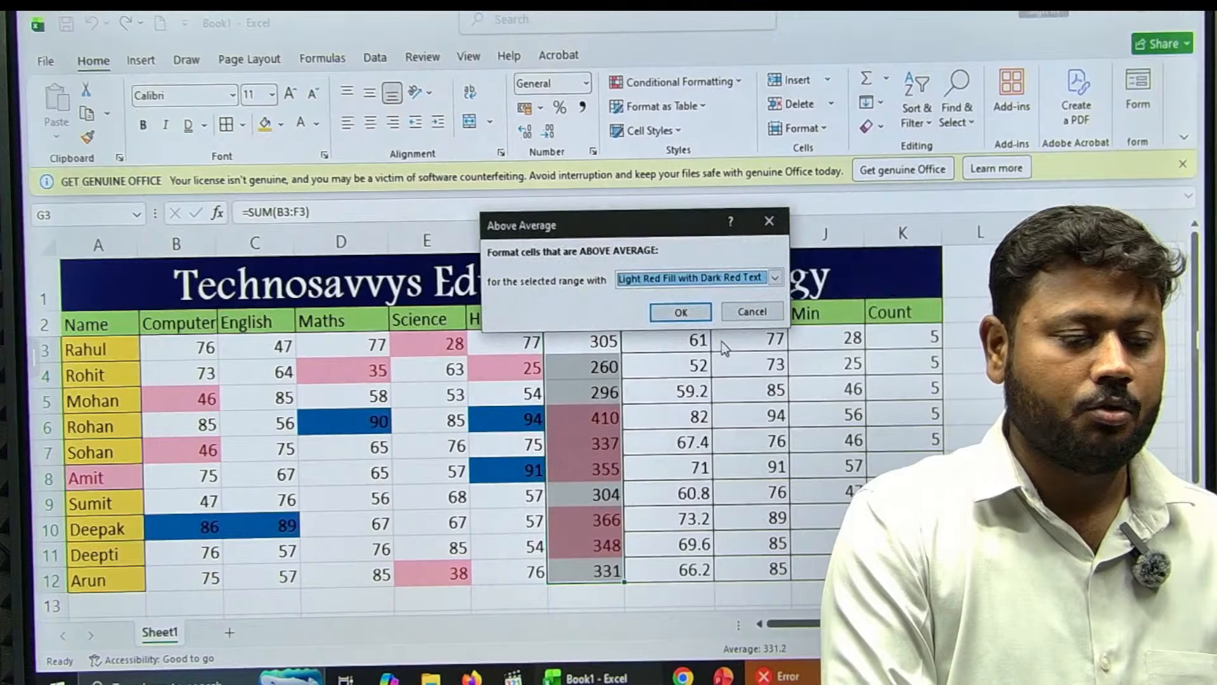
left_click(680, 312)
left_click(895, 465)
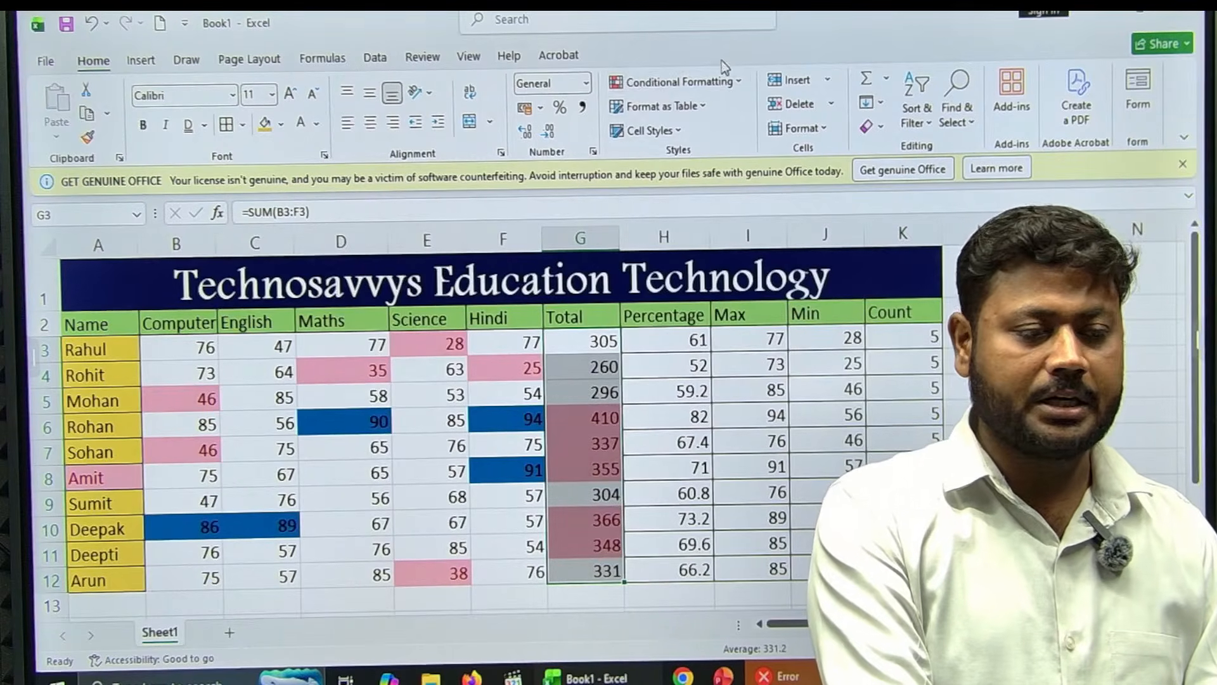
- Apply a Below Average rule to totals G3:G12 with a custom format using a dark blue fill
left_click(717, 90)
mouse_move(747, 124)
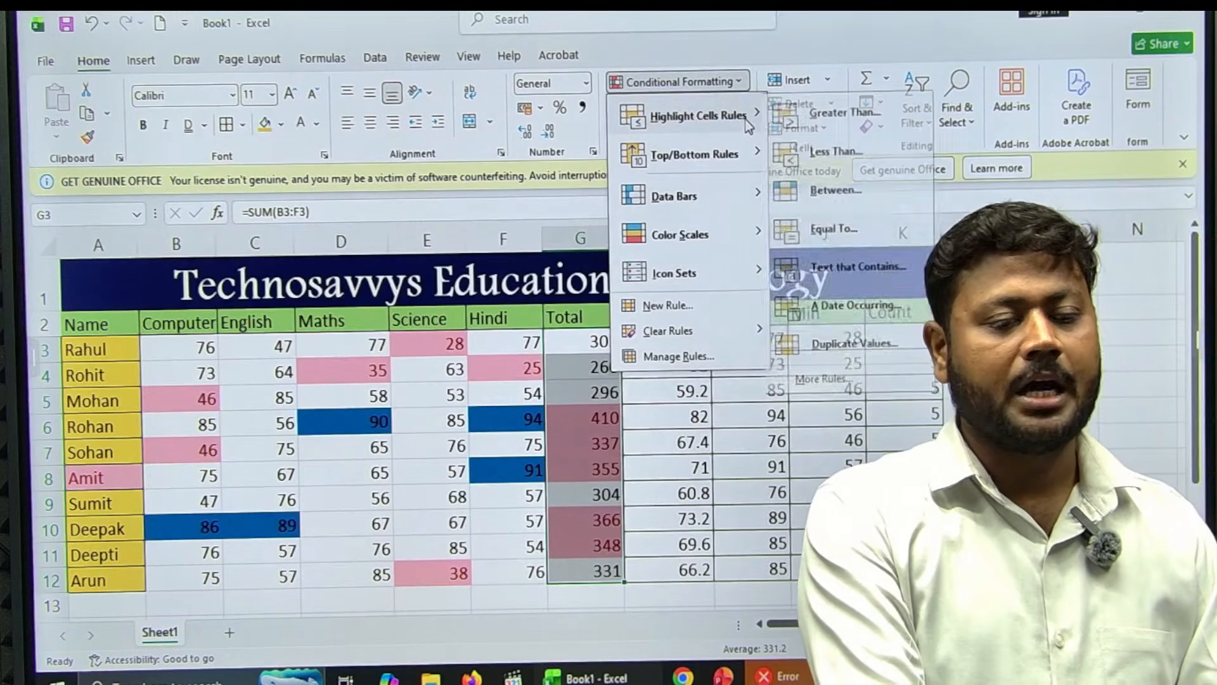
mouse_move(747, 163)
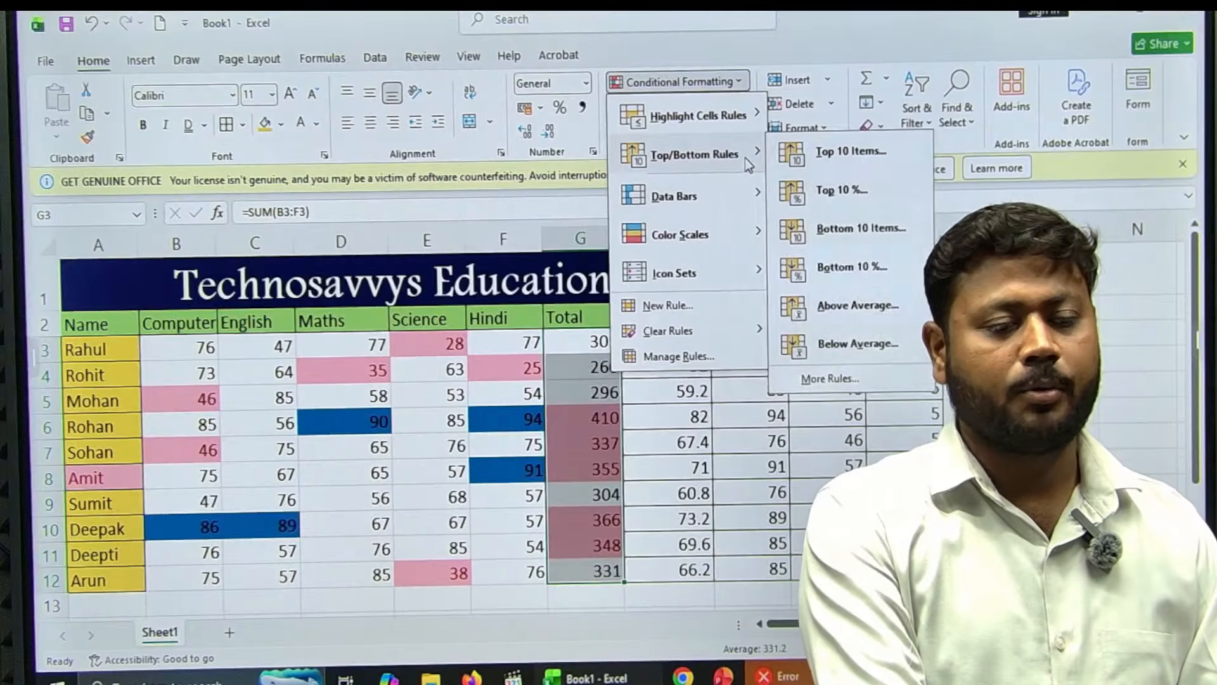
left_click(856, 342)
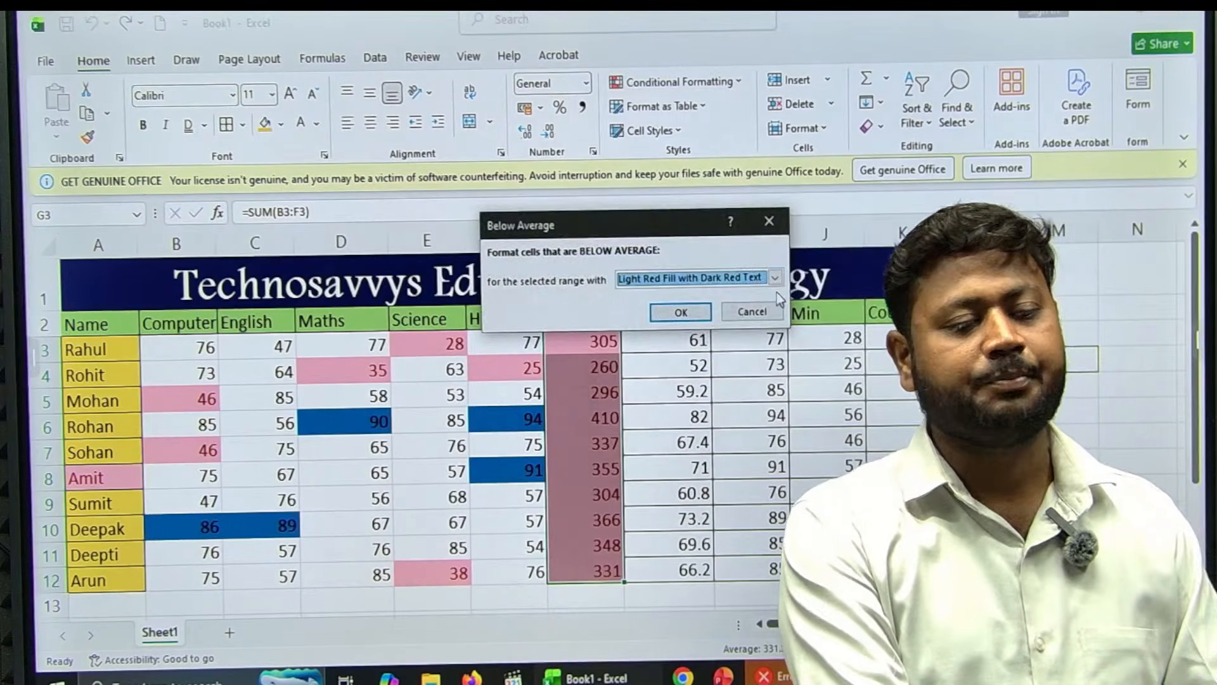
left_click(774, 279)
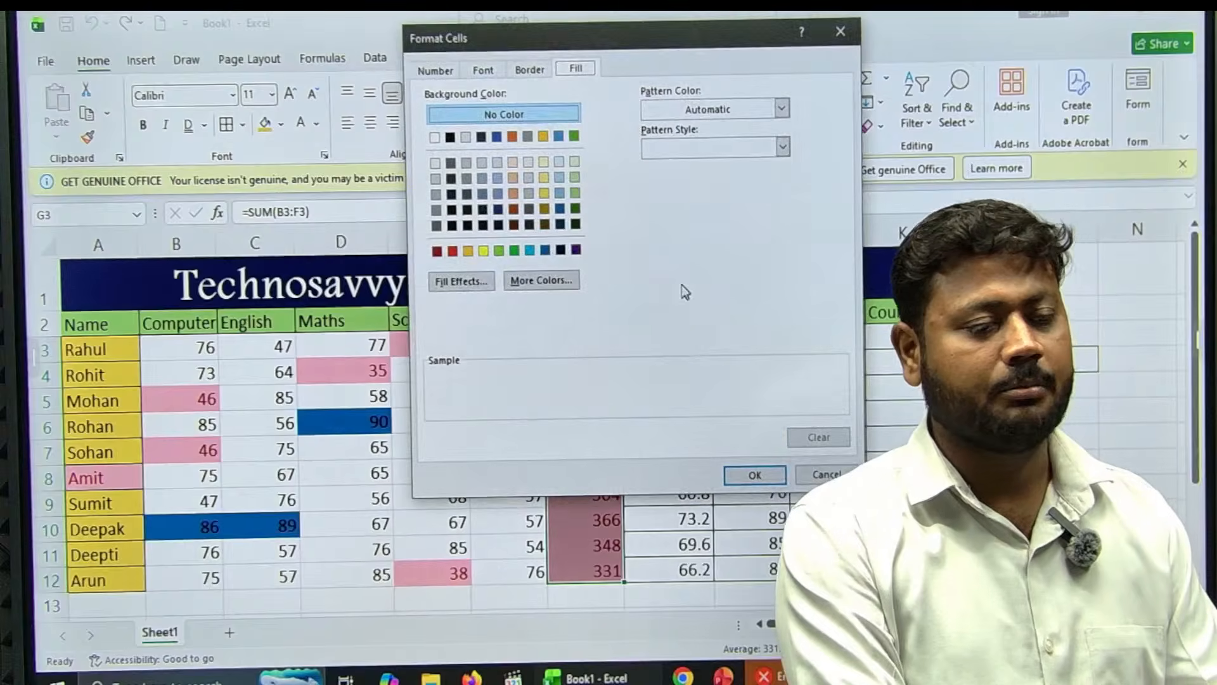
left_click(560, 209)
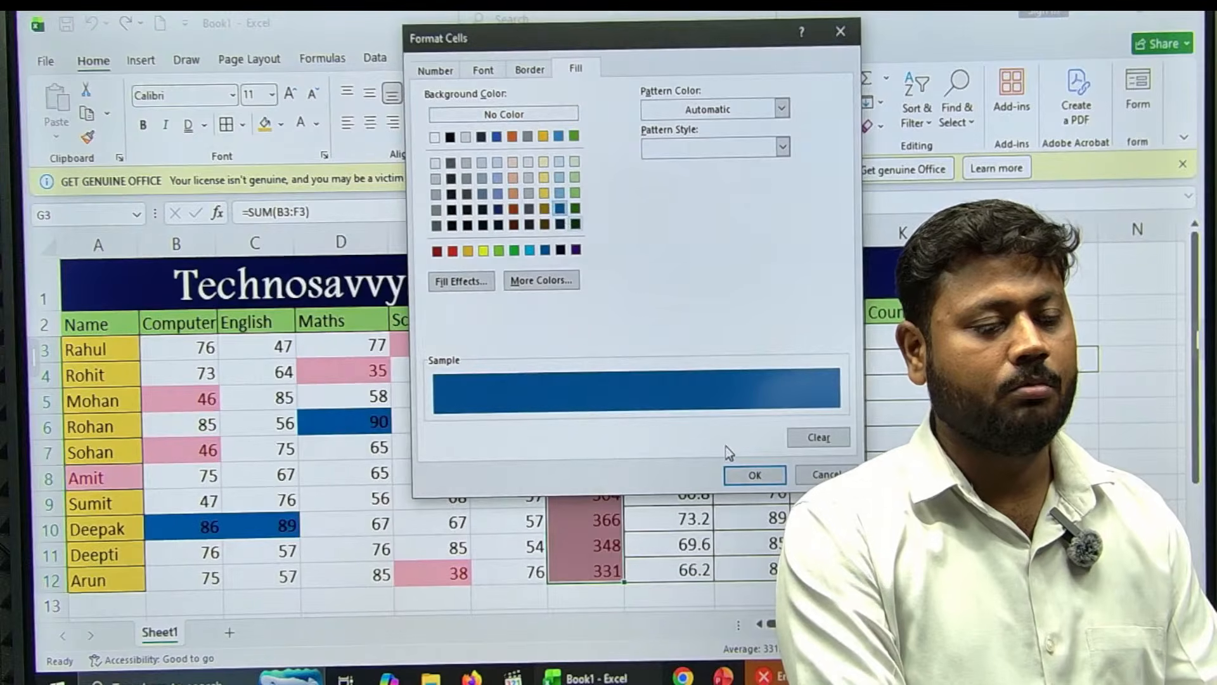
left_click(748, 476)
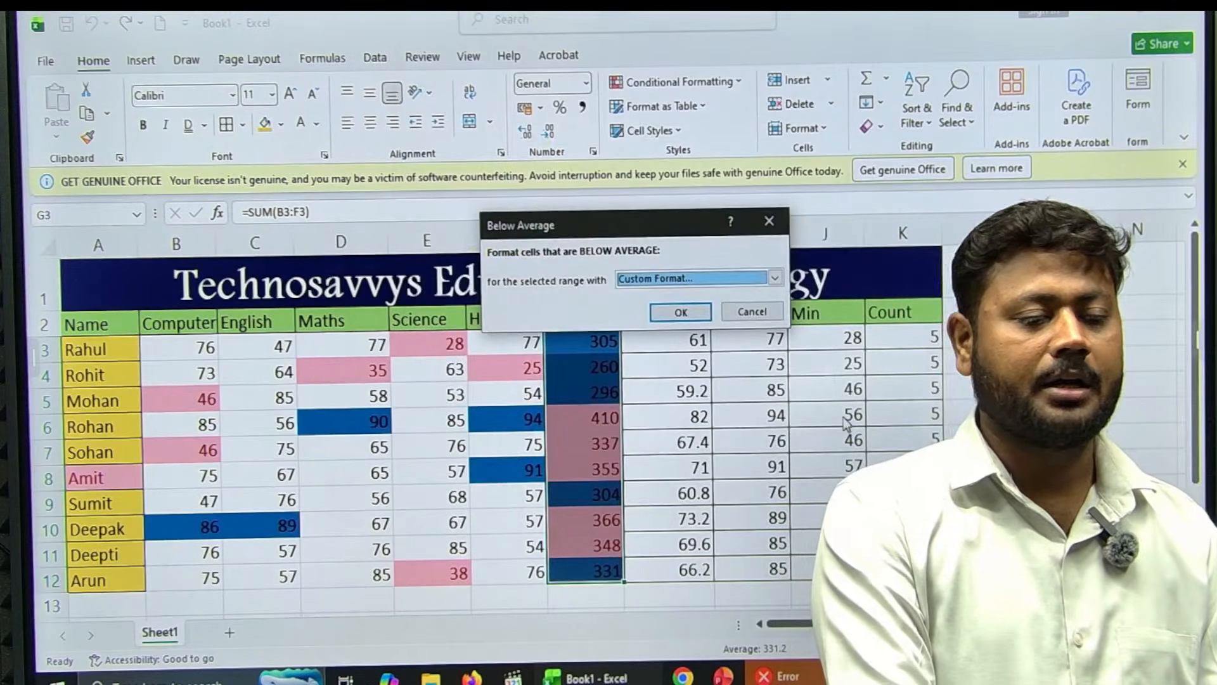
left_click(710, 309)
left_click(987, 412)
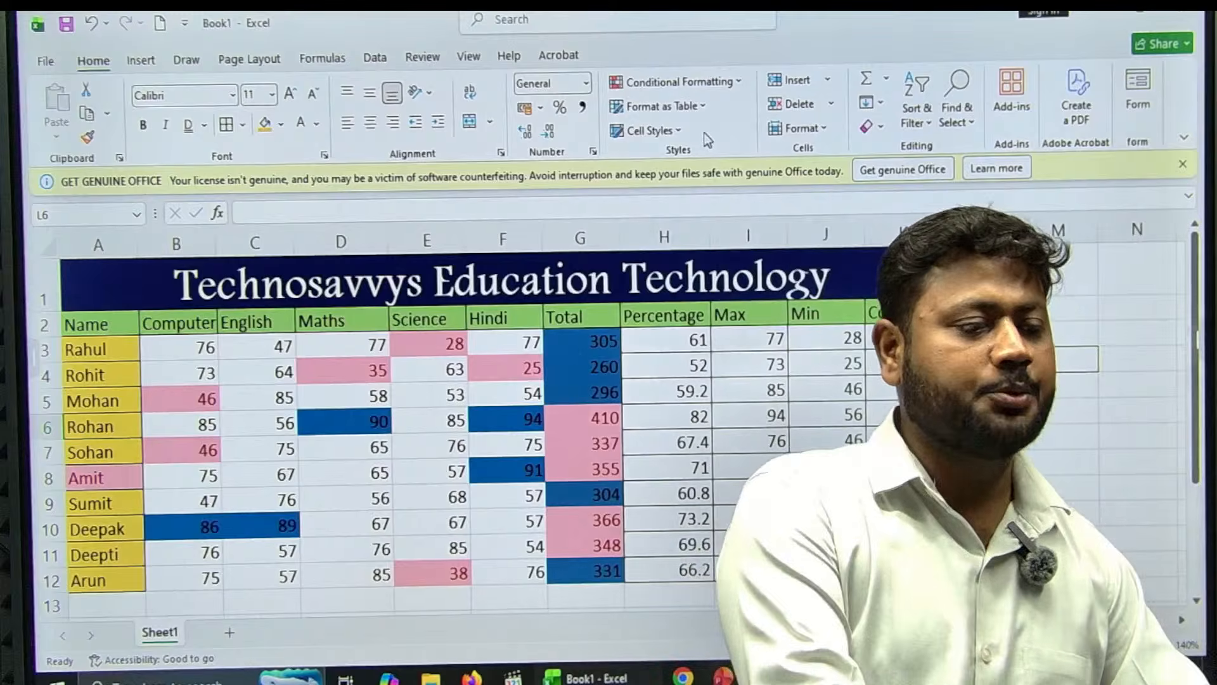
left_click(730, 92)
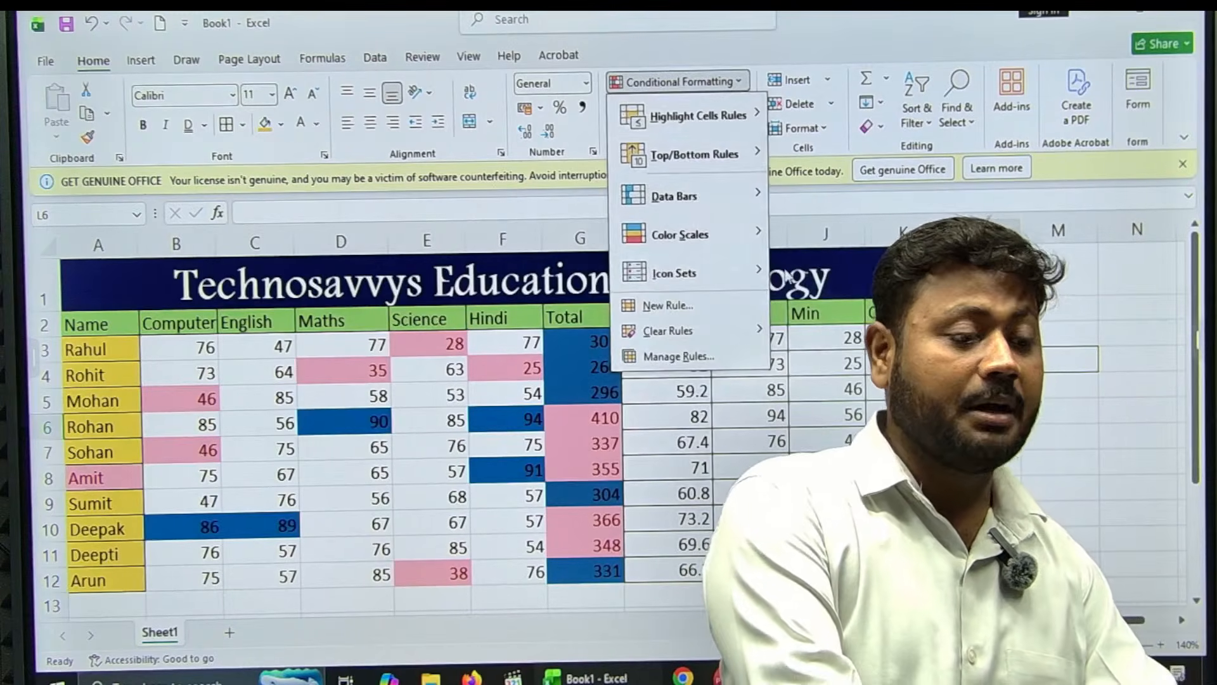
left_click(828, 372)
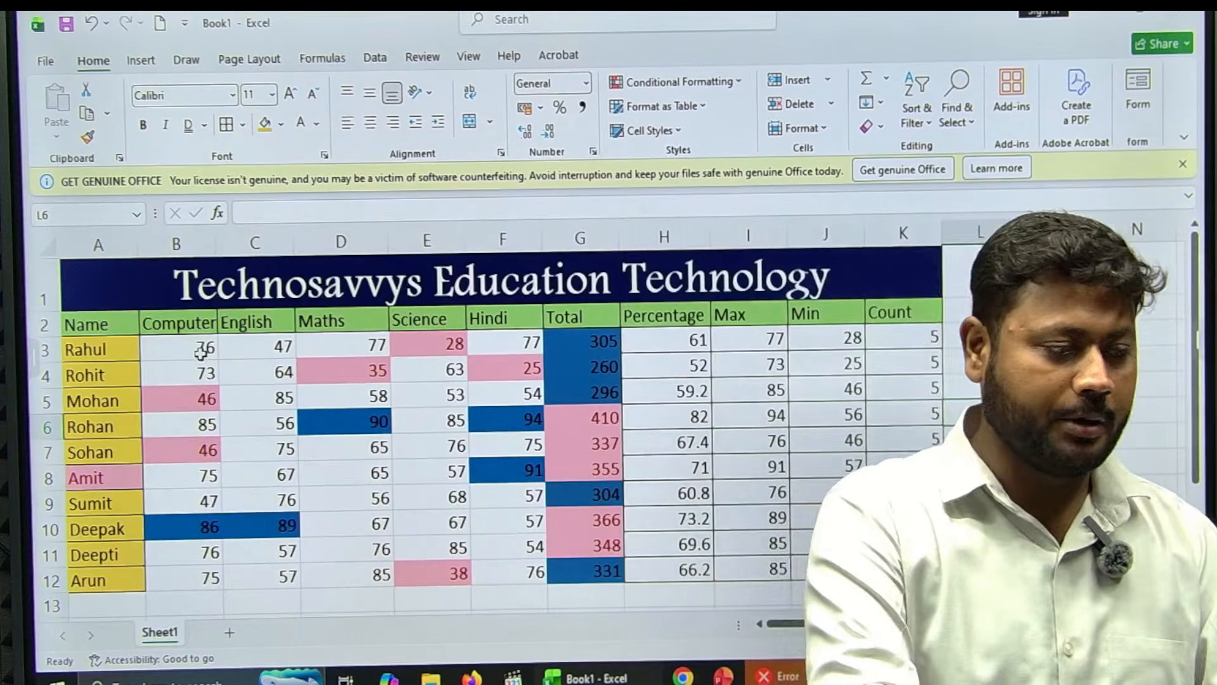
- Clear the formats from the marks and totals in B3:G12
left_click_drag(314, 400, 576, 553)
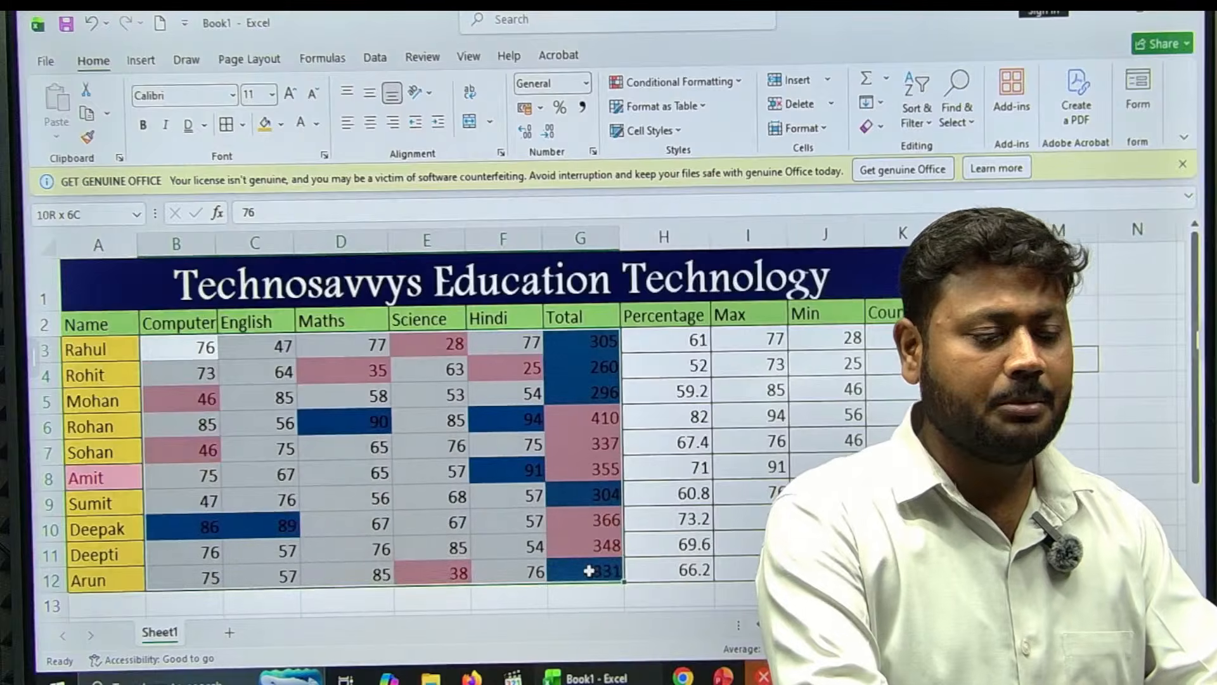
left_click(879, 131)
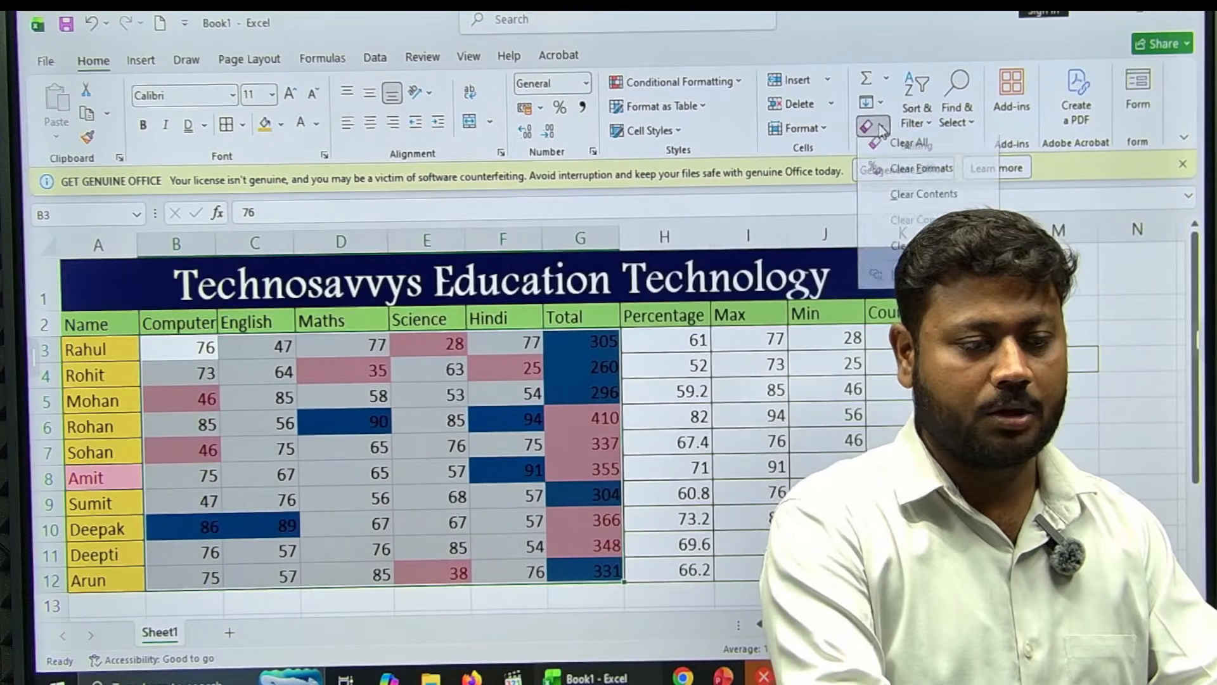
left_click(910, 177)
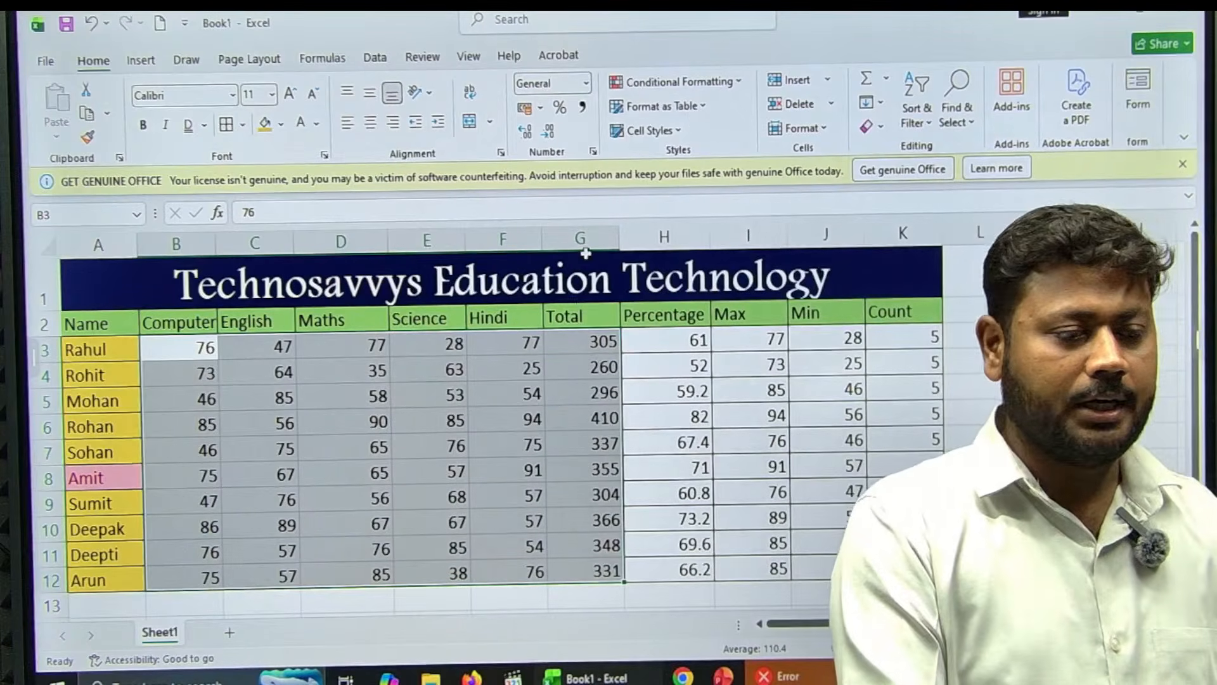
left_click(693, 112)
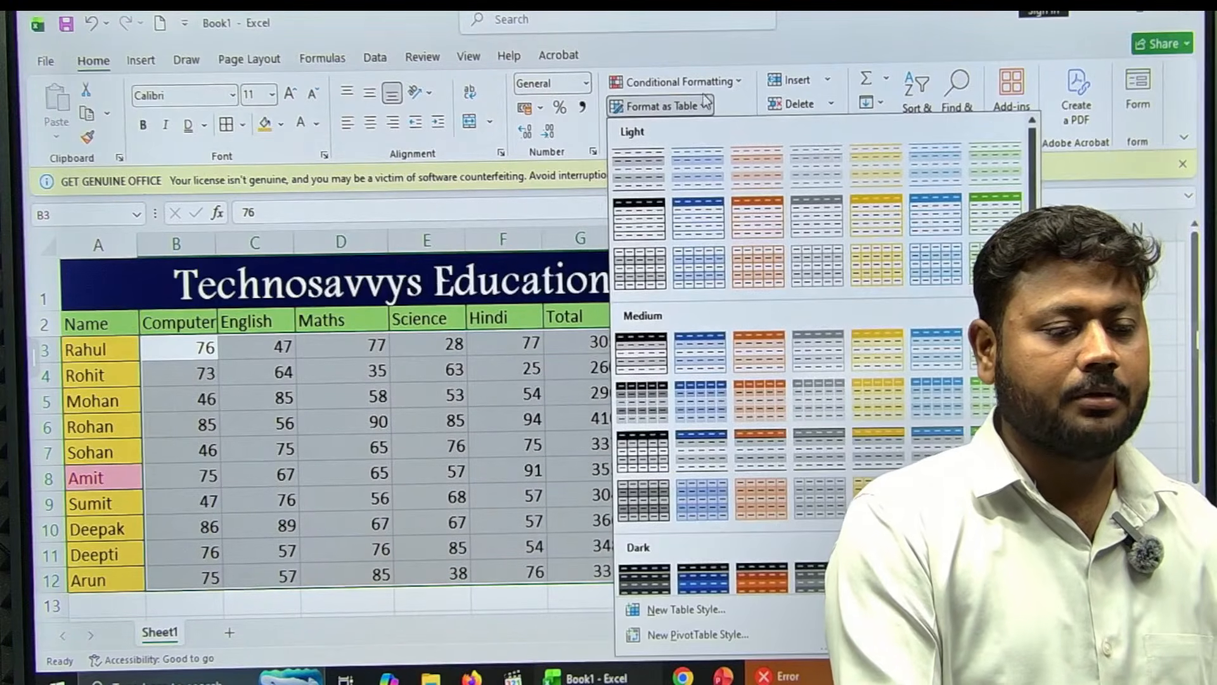
left_click(718, 81)
mouse_move(709, 208)
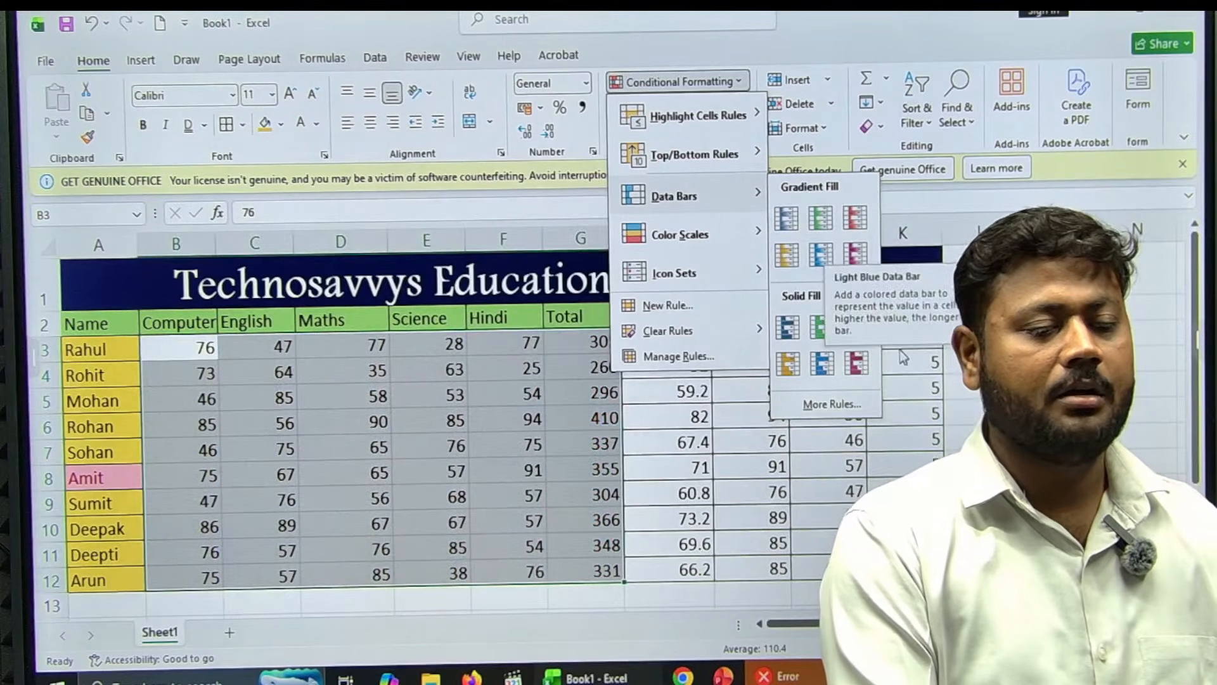
left_click(609, 364)
left_click(508, 403)
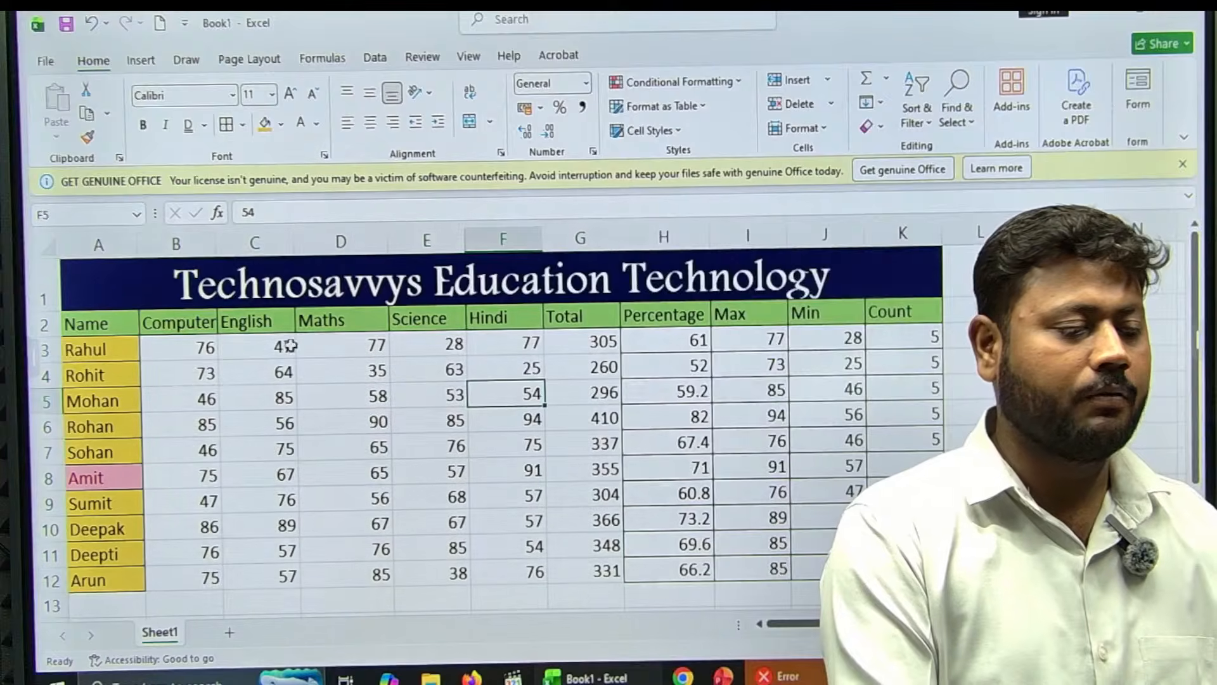
- Apply orange gradient-fill data bars to the marks in B3:F12
left_click_drag(196, 351, 519, 576)
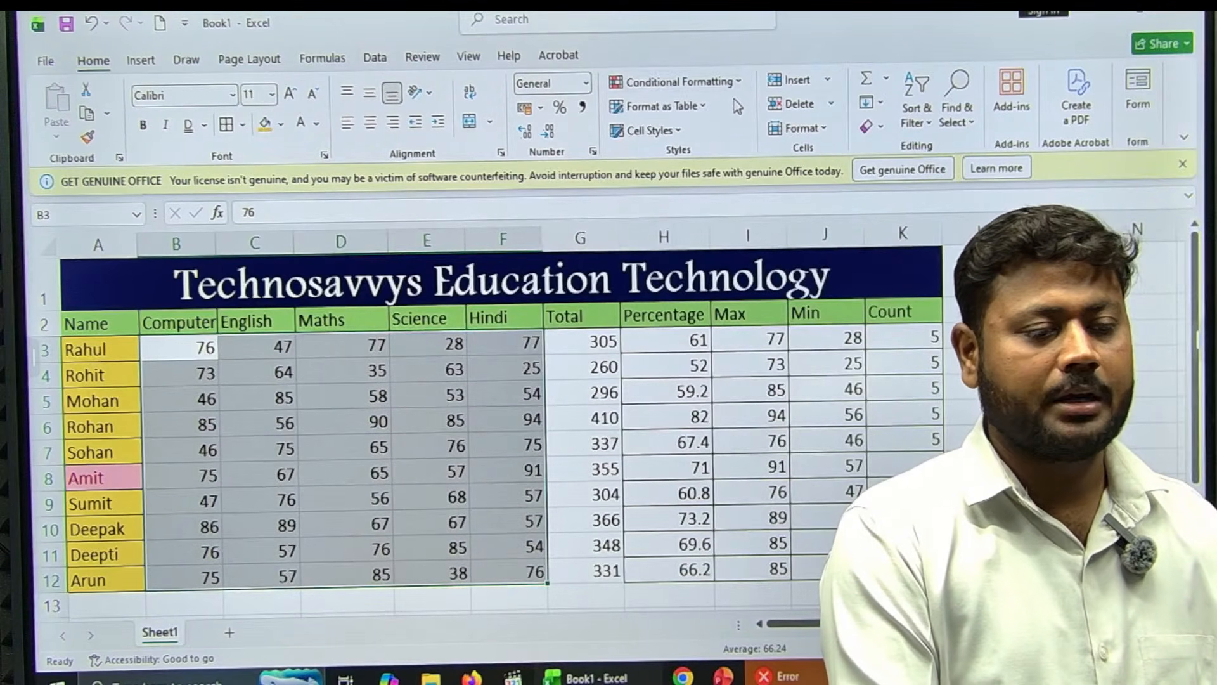
left_click(739, 82)
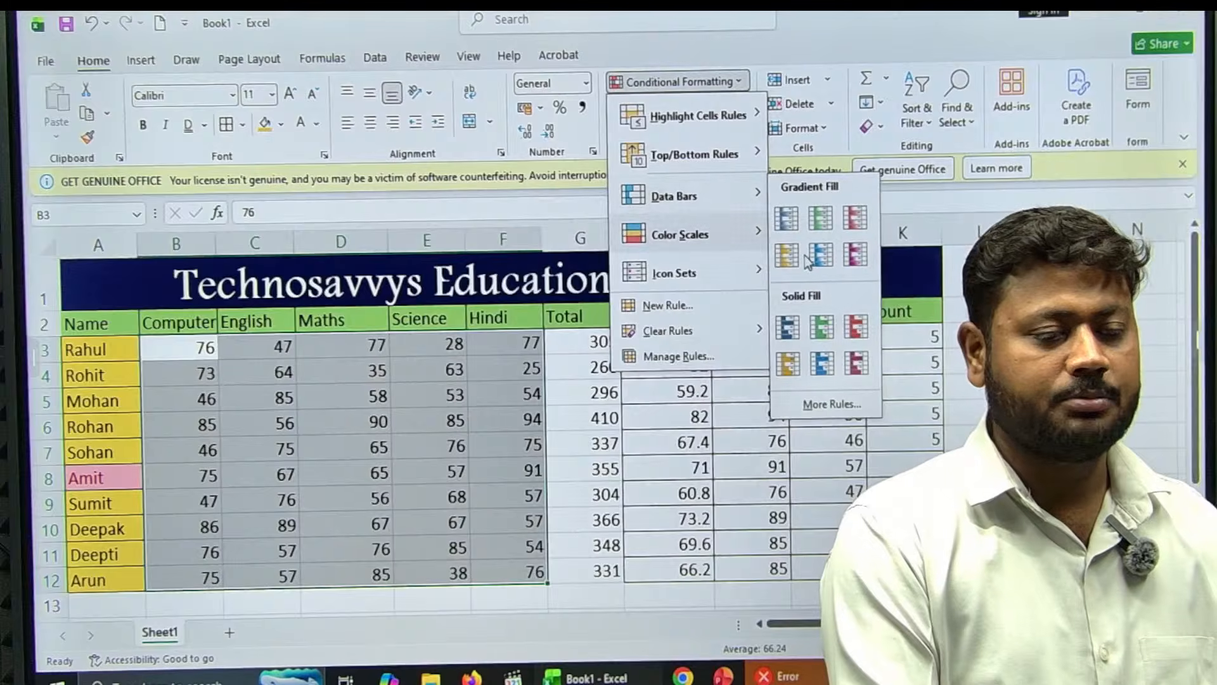
left_click(787, 255)
left_click(1004, 443)
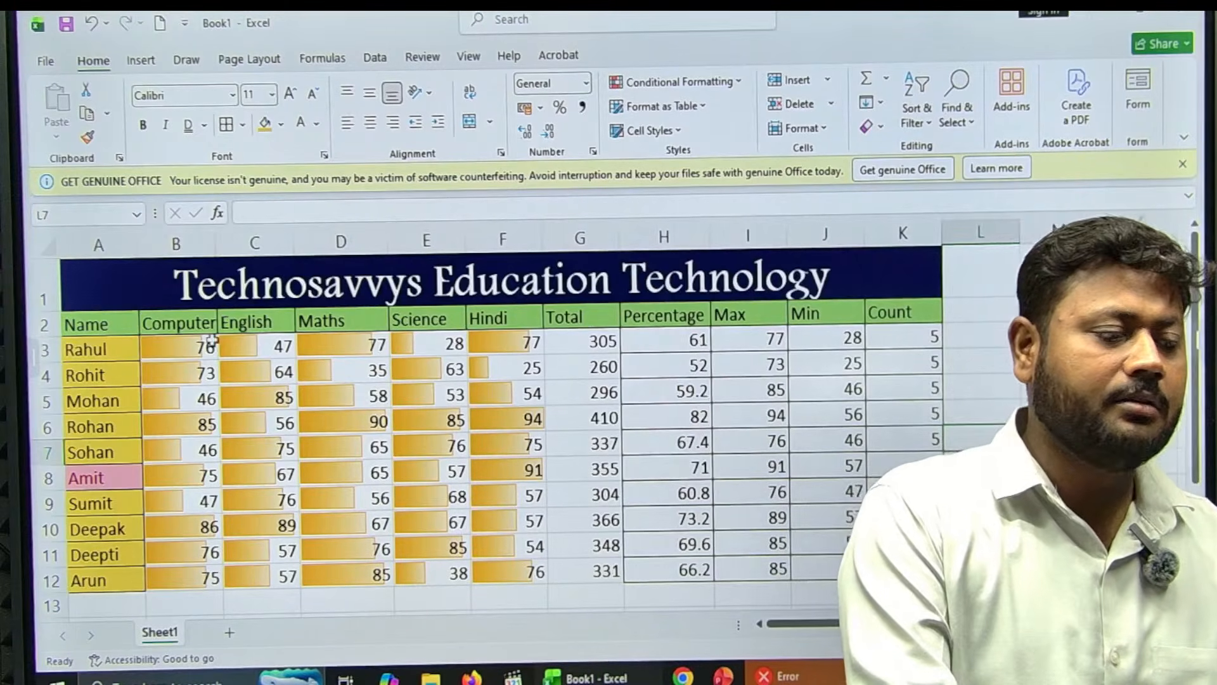
- Clear the formats, including the data bars, from the marks in B3:F12
left_click_drag(204, 347, 539, 574)
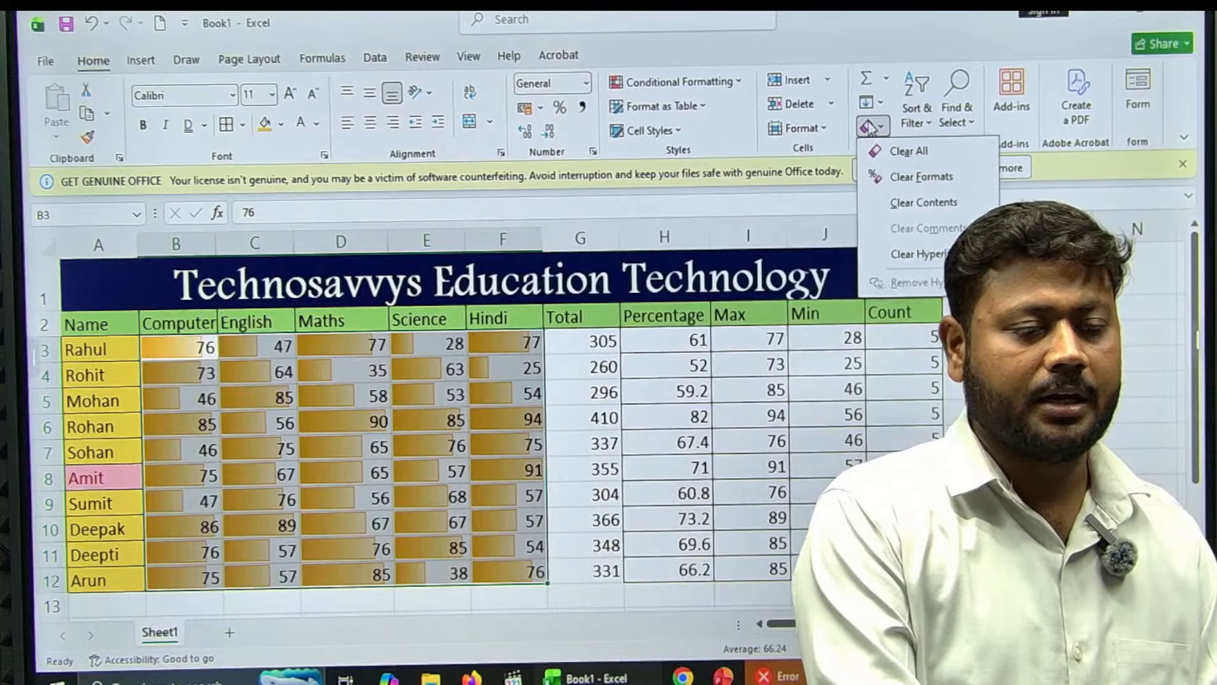
left_click(937, 180)
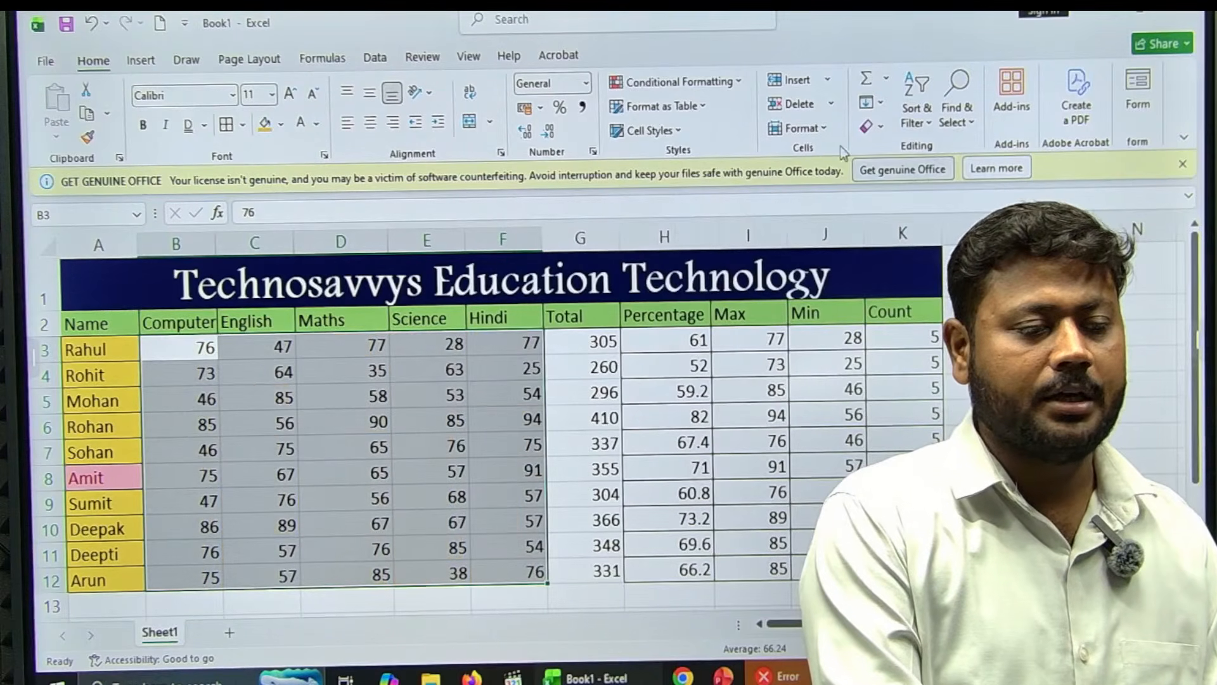
- Apply a custom 2-Color Scale to the marks in B3:F12, from dark red at number 50 to green at number 80
left_click(724, 86)
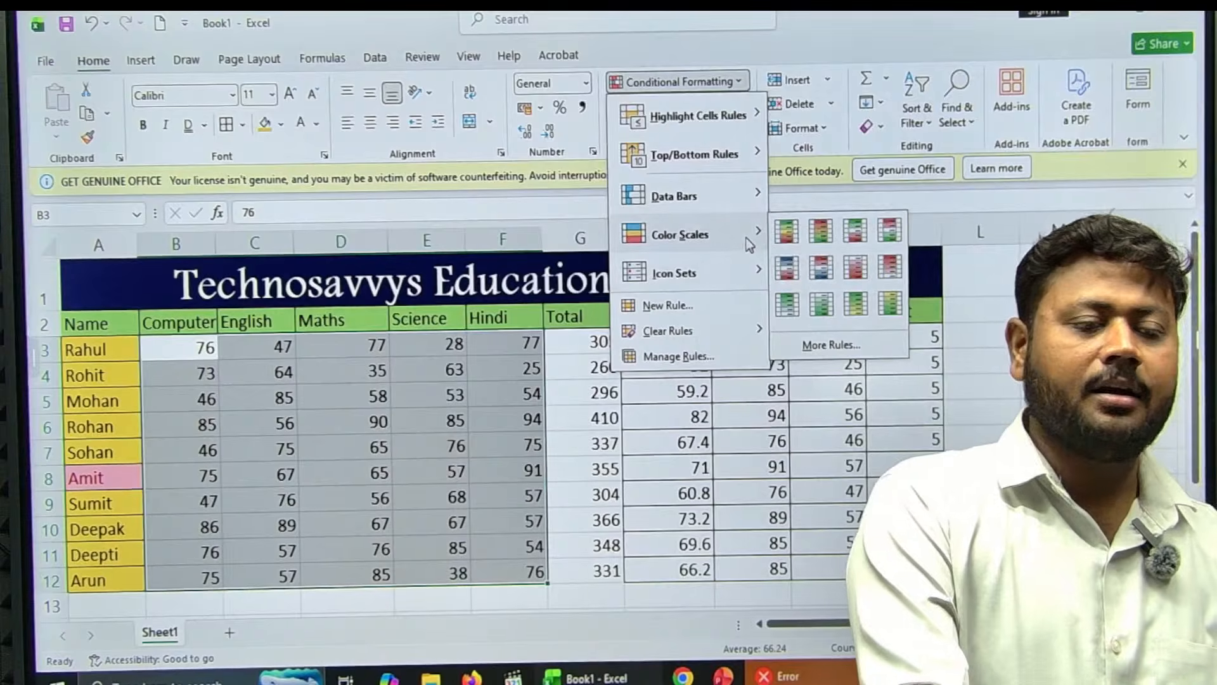
left_click(831, 345)
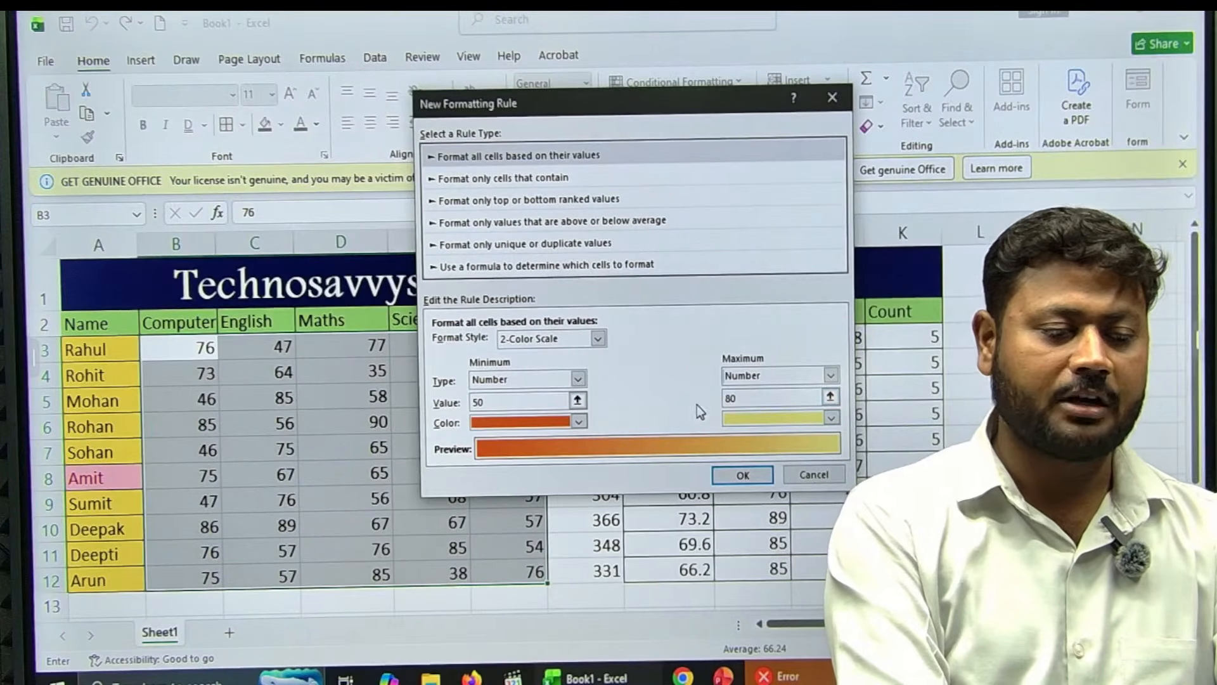
left_click(578, 421)
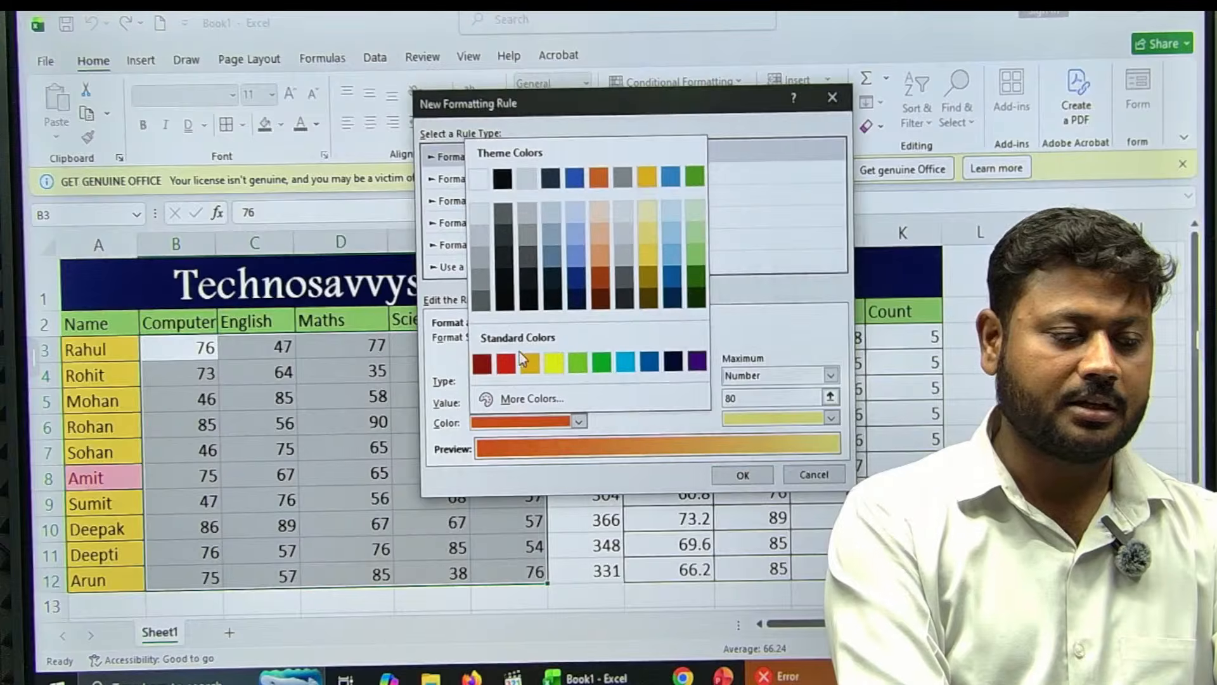
left_click(482, 363)
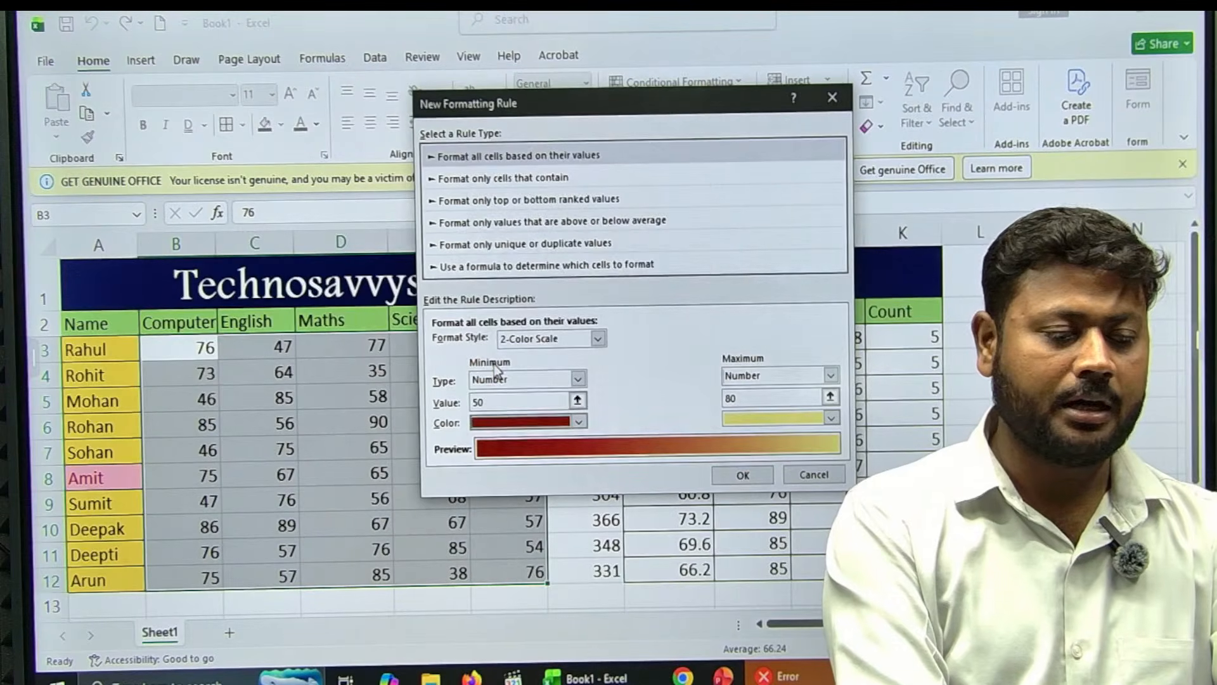
left_click(833, 420)
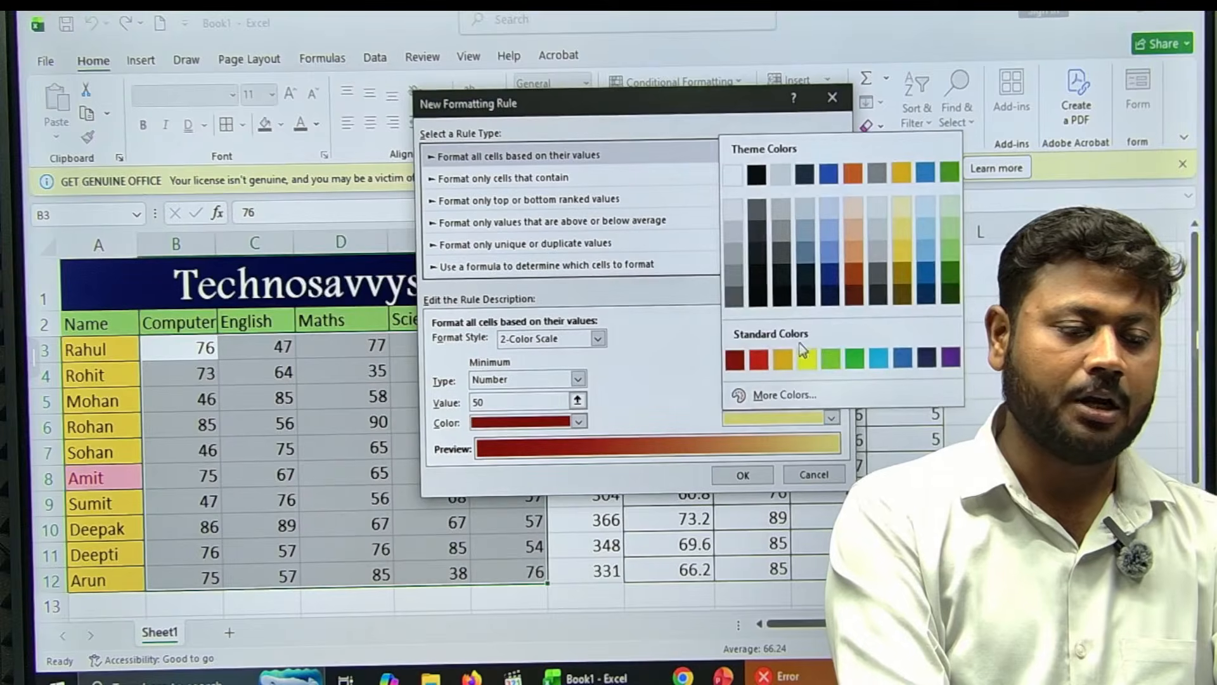
left_click(842, 354)
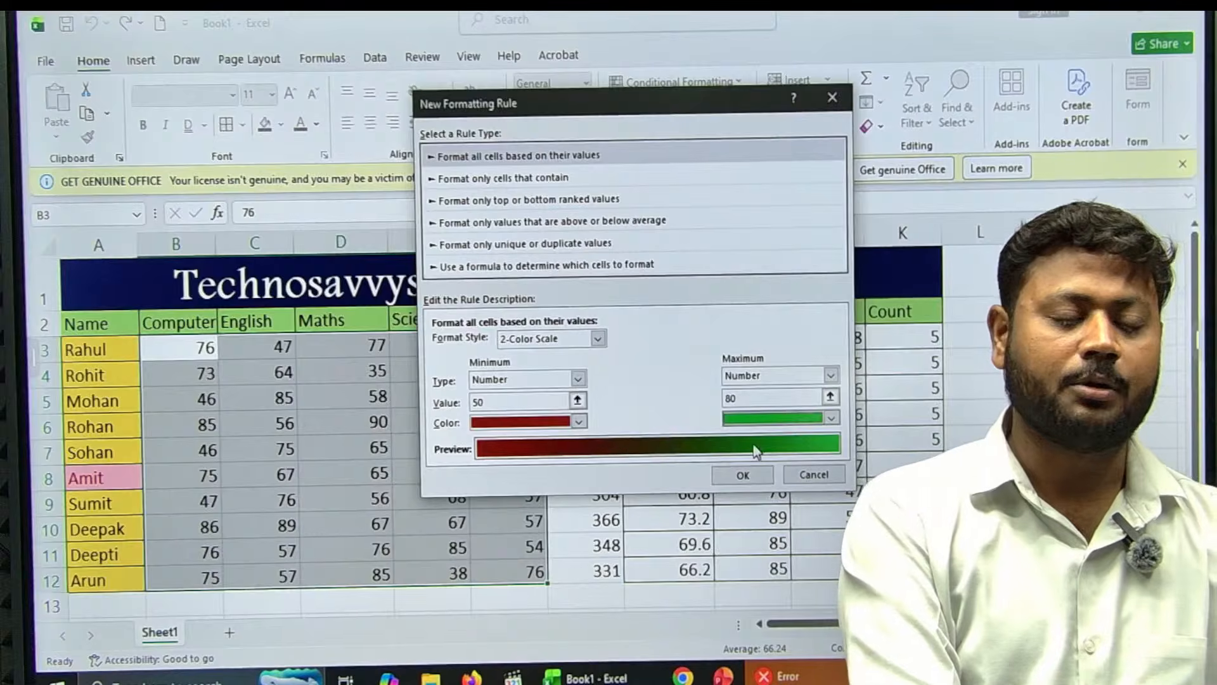
left_click(764, 477)
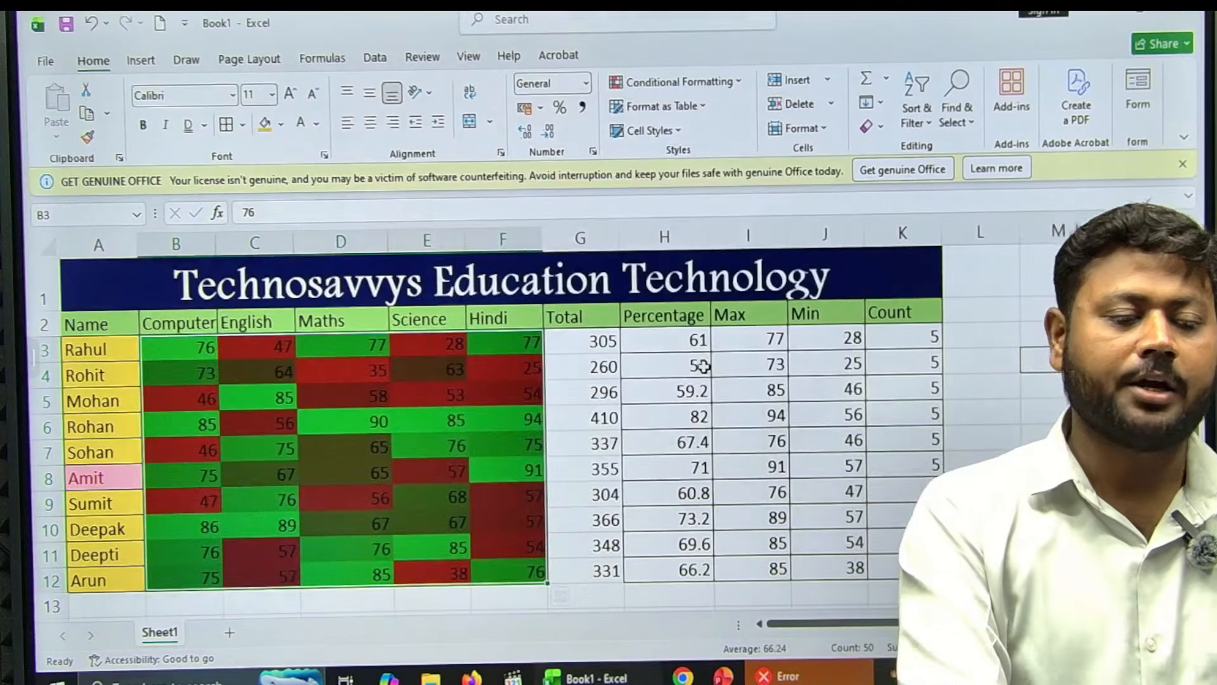
left_click(603, 538)
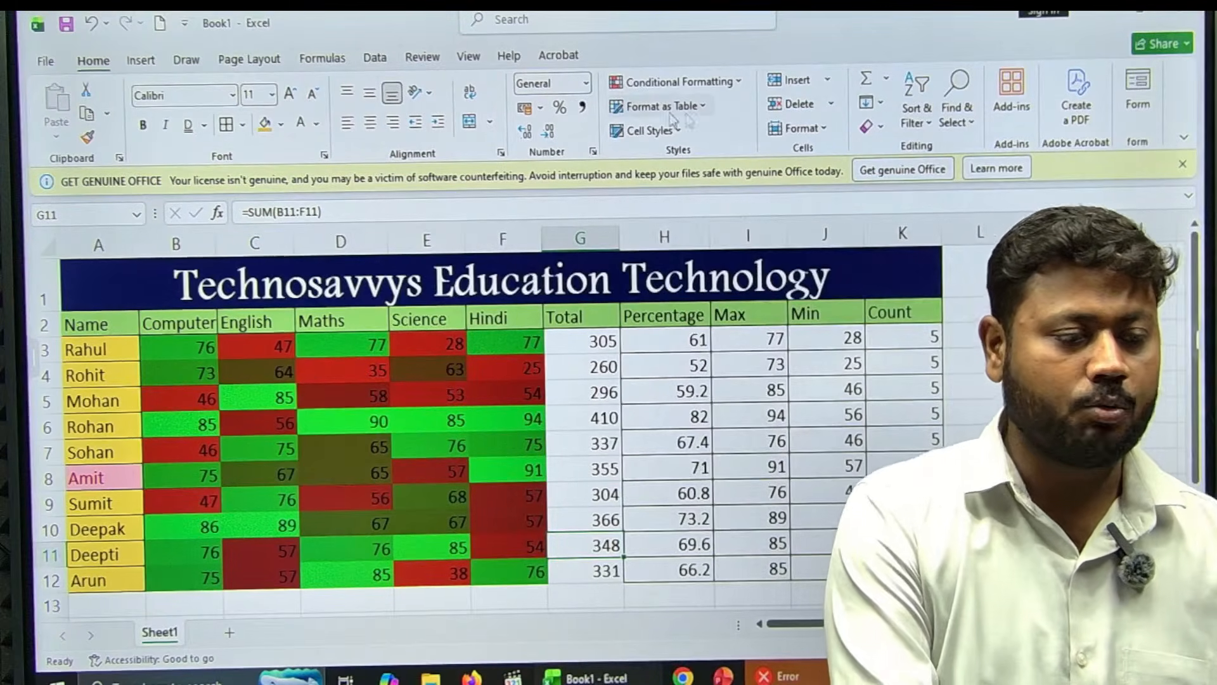
- Clear the formats, including the color scale, from the marks in B3:F12
left_click(884, 126)
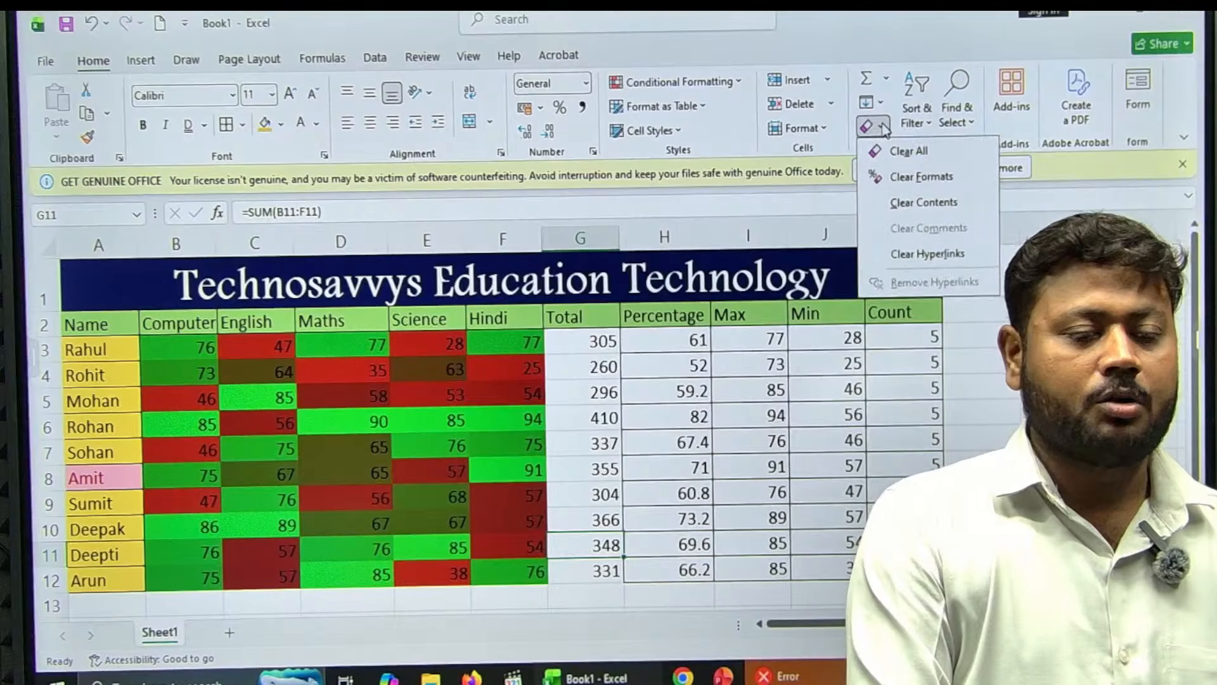
left_click(904, 184)
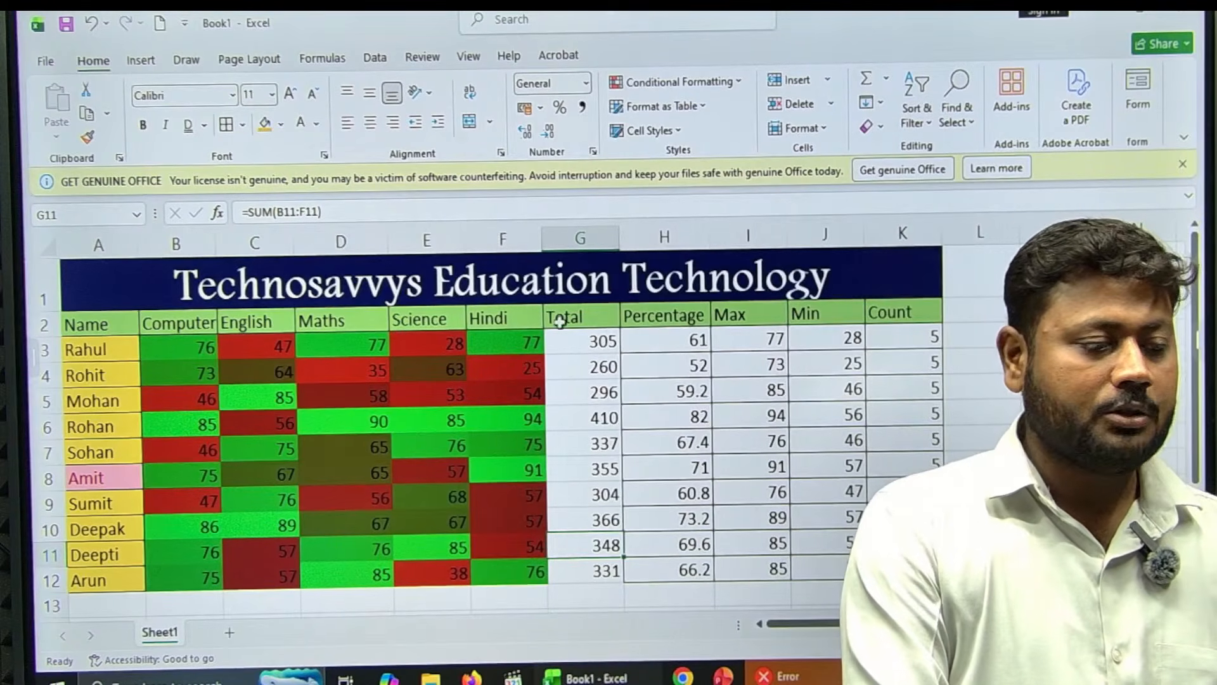
mouse_move(200, 347)
left_mouse_down()
mouse_move(372, 426)
mouse_move(514, 566)
left_mouse_up()
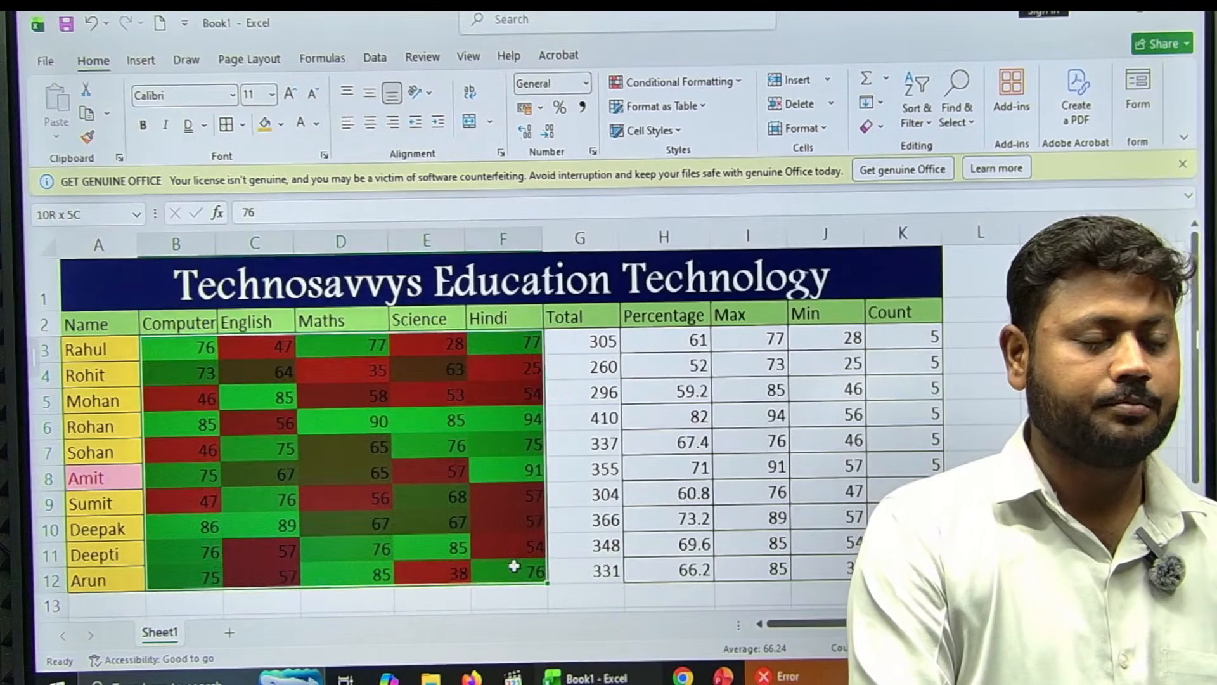
left_click(881, 128)
left_click(920, 180)
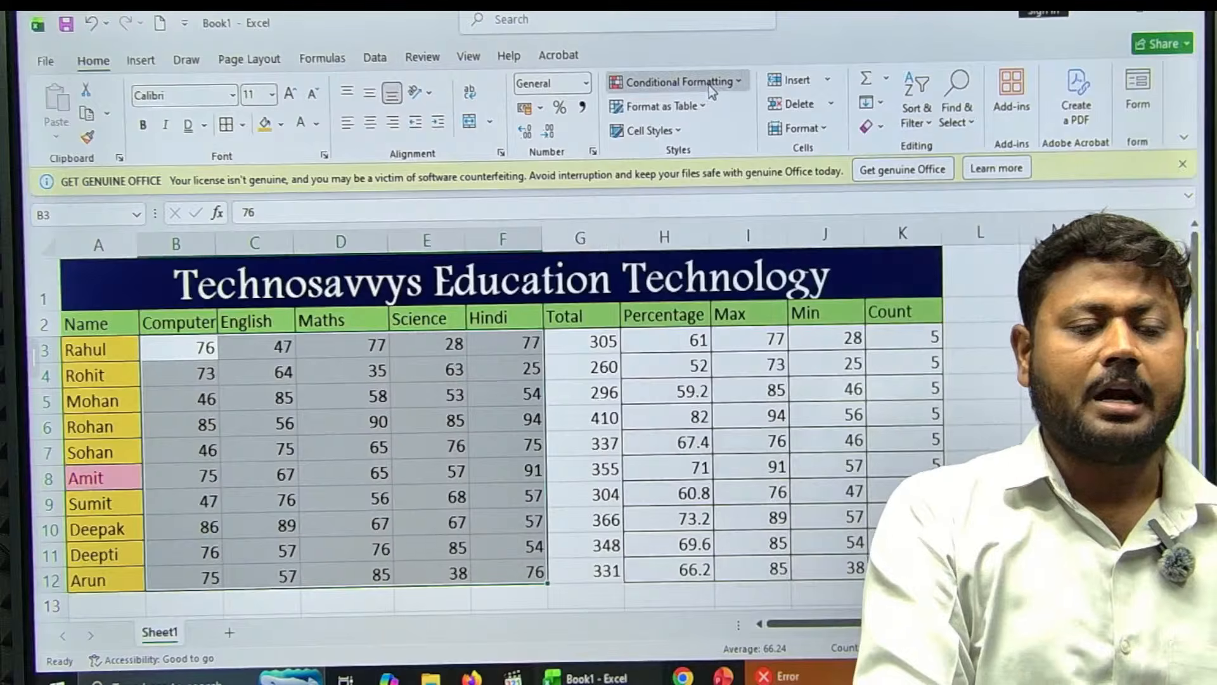
- Apply the green, yellow and red three-circle icon set to the marks in B3:F12
left_click(712, 88)
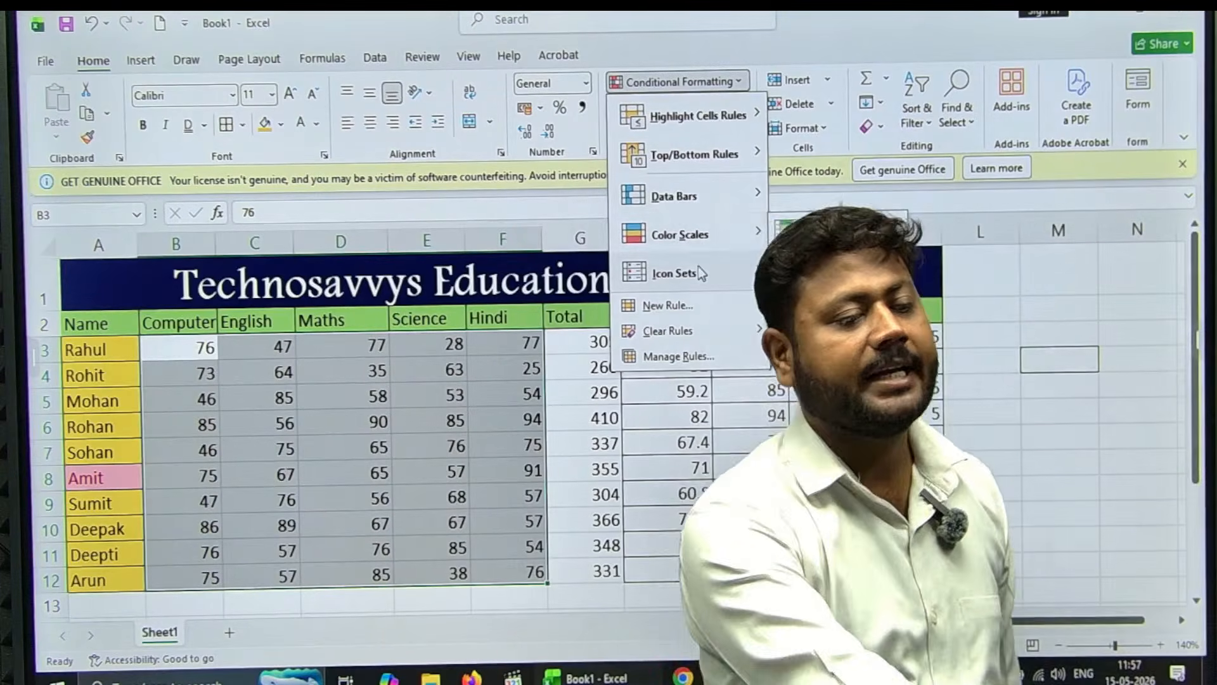
mouse_move(697, 271)
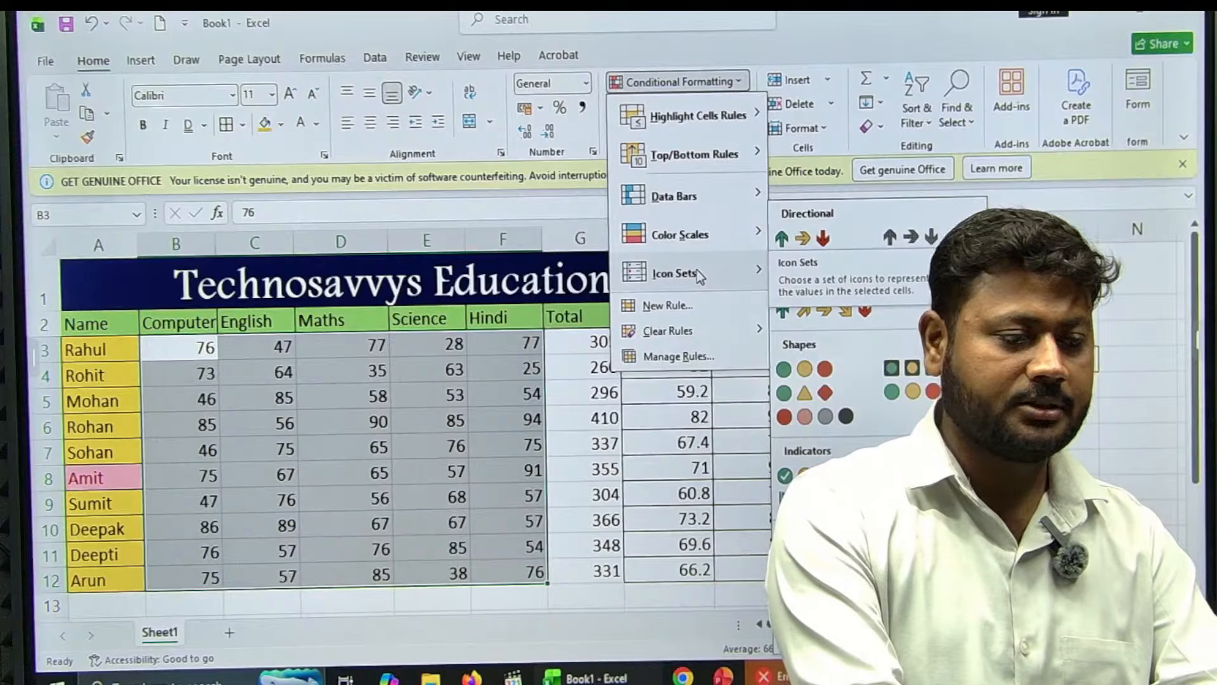
left_click(809, 373)
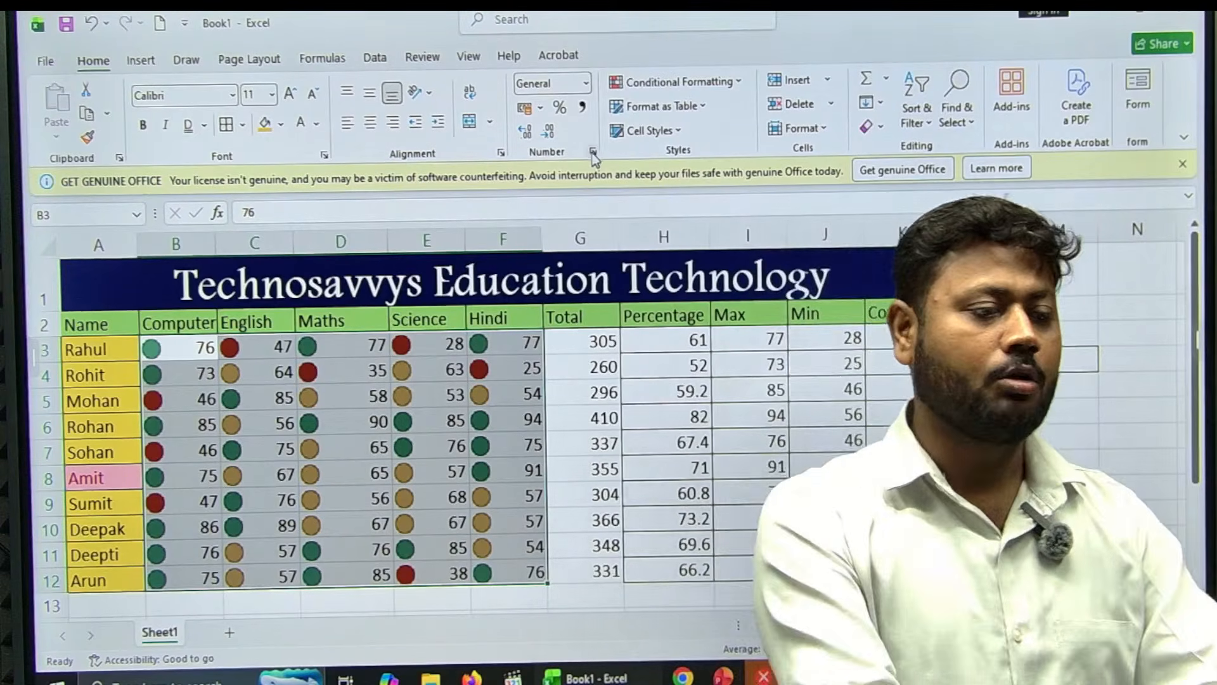
- Add a custom icon set rule to the marks with number thresholds: green for 75 or more, yellow for 50 or more, red below
left_click(677, 84)
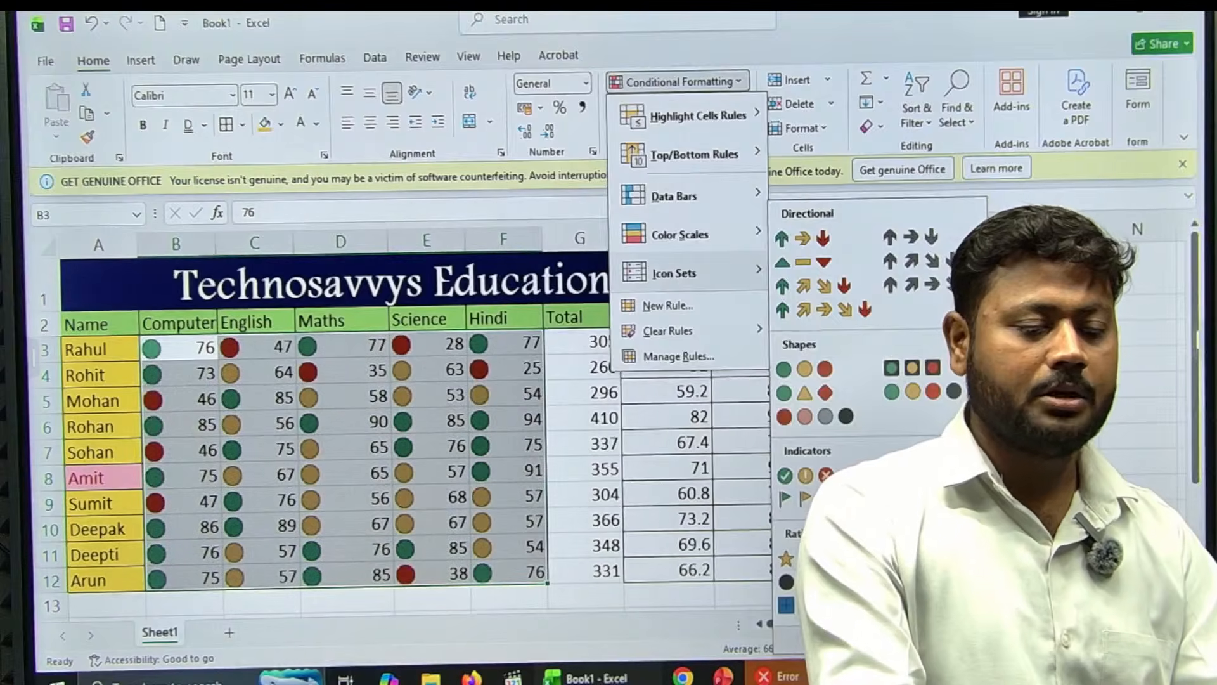
left_click(824, 639)
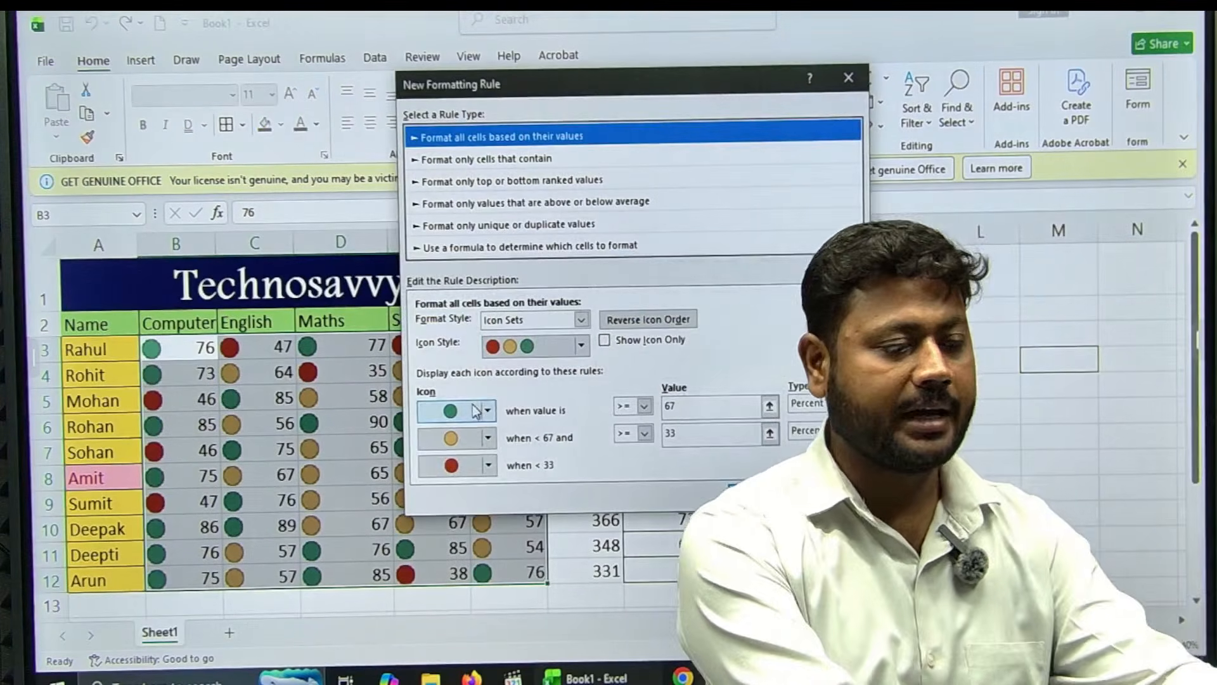
left_click(487, 411)
left_click(488, 412)
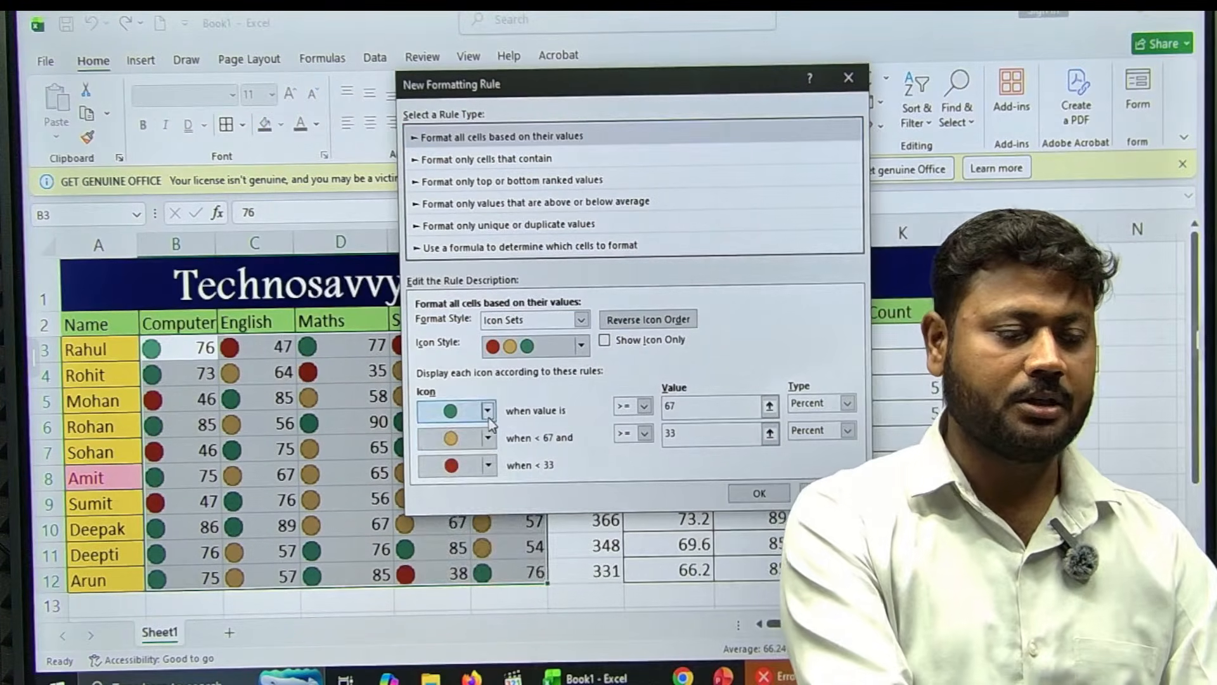
left_click(489, 439)
left_click(488, 440)
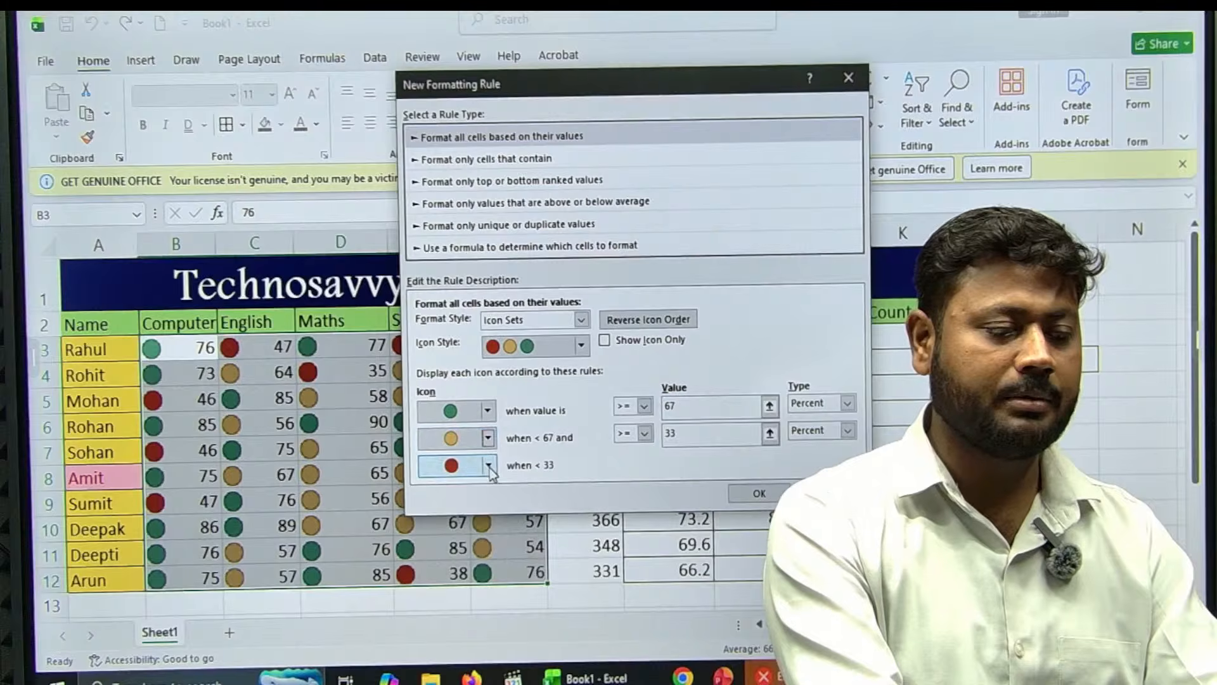
left_click(489, 466)
left_click(489, 466)
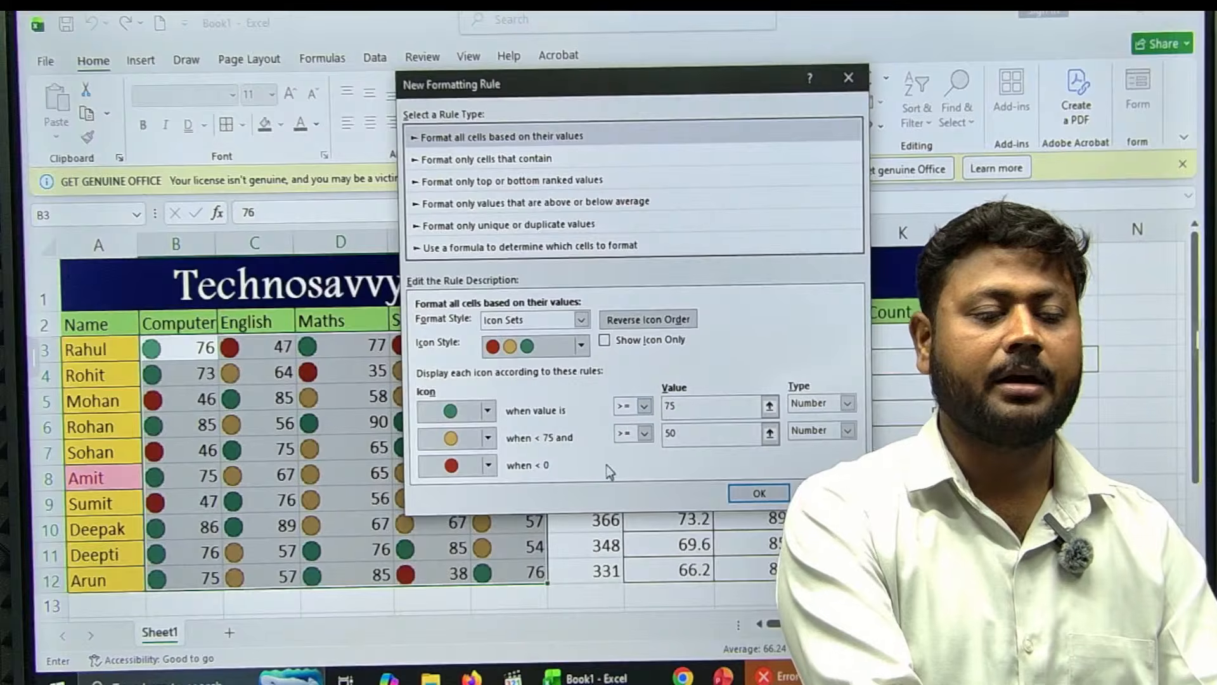
left_click(759, 492)
left_click(980, 501)
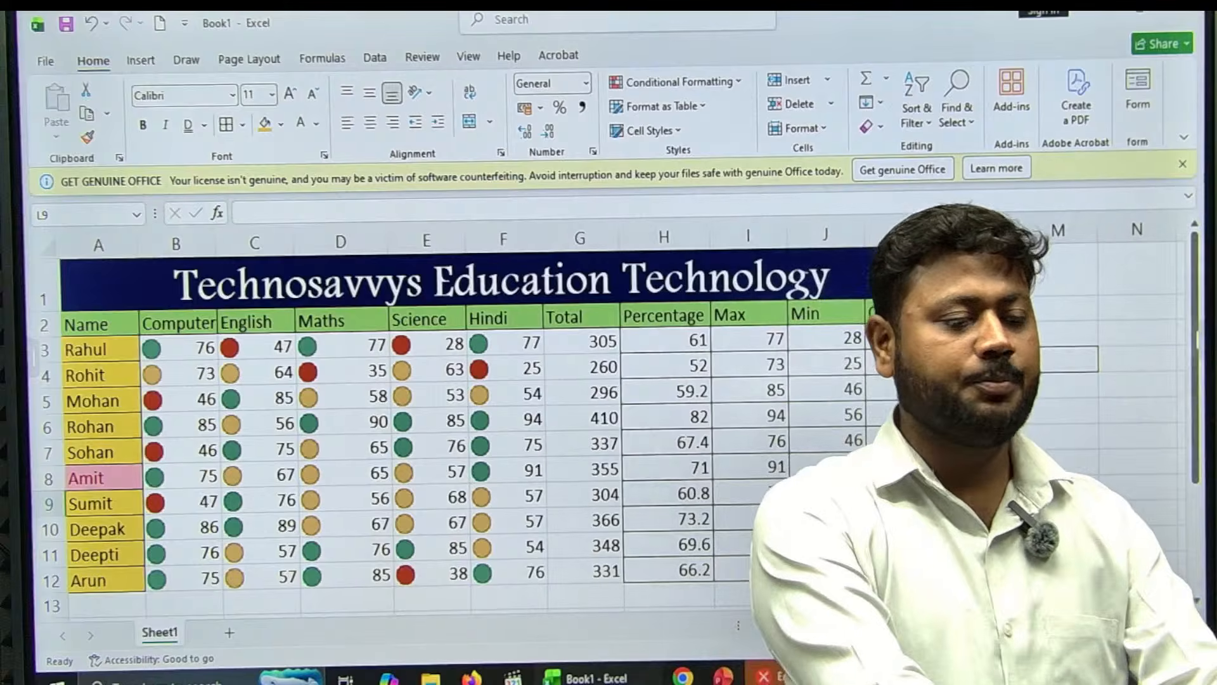
scroll(687, 507, "down", 3)
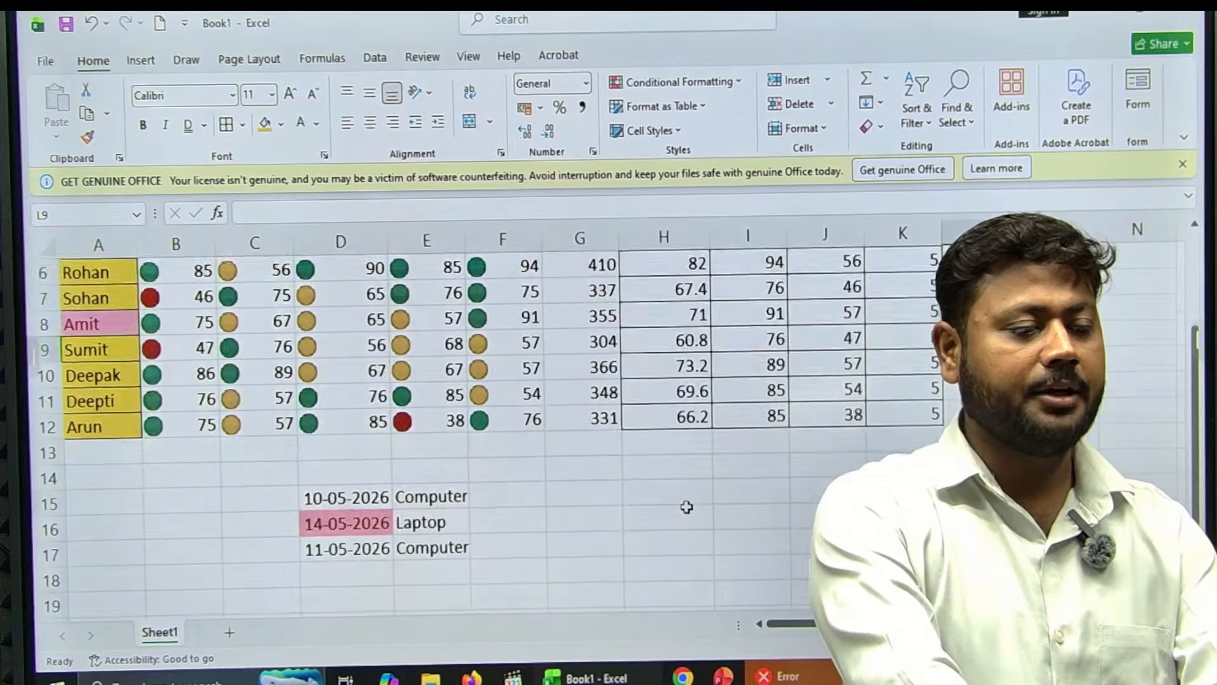
scroll(687, 507, "up", 2)
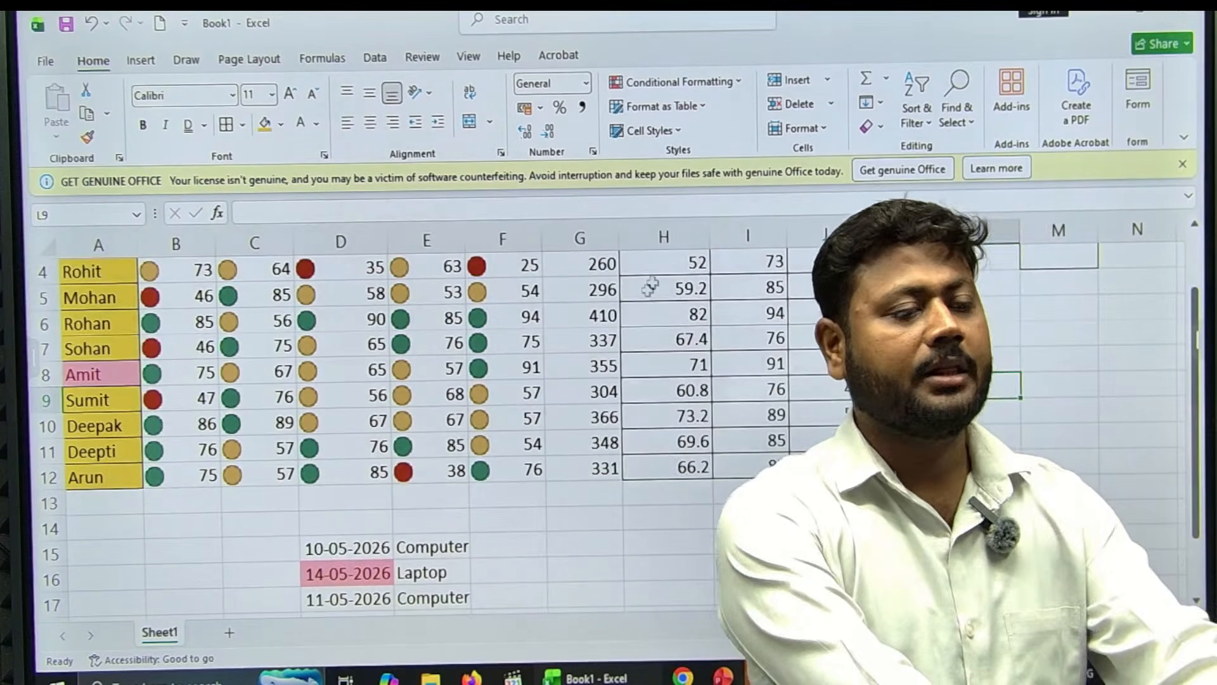
left_click(656, 105)
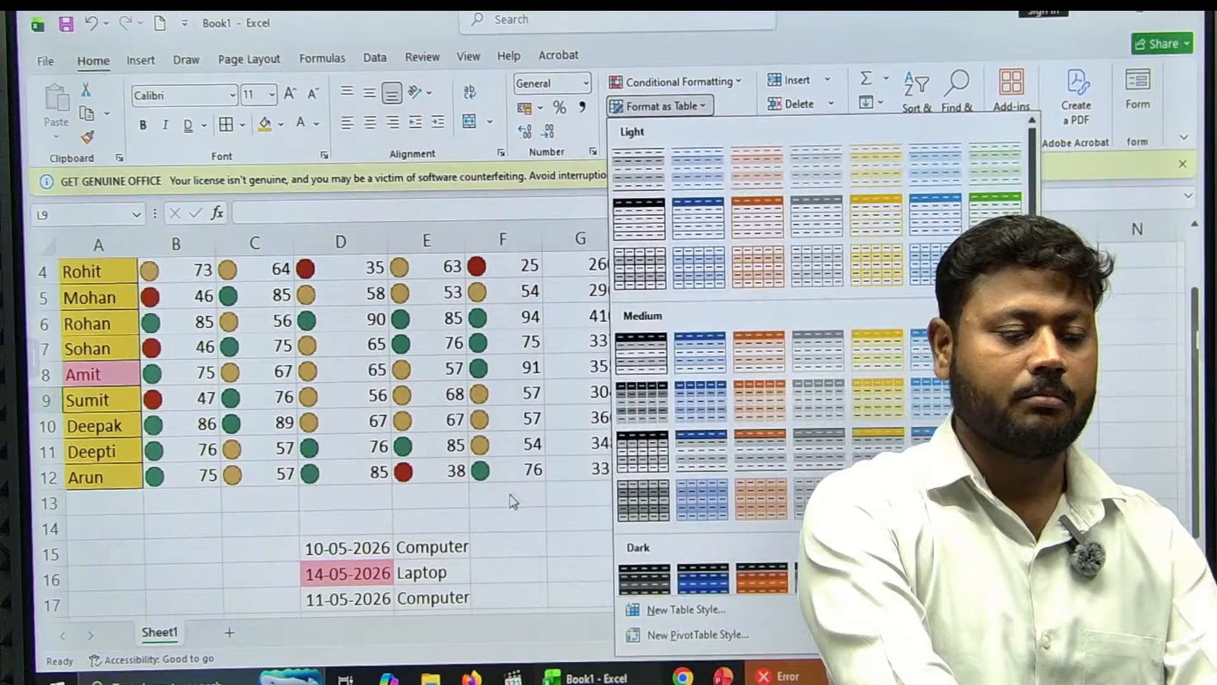
left_click(509, 494)
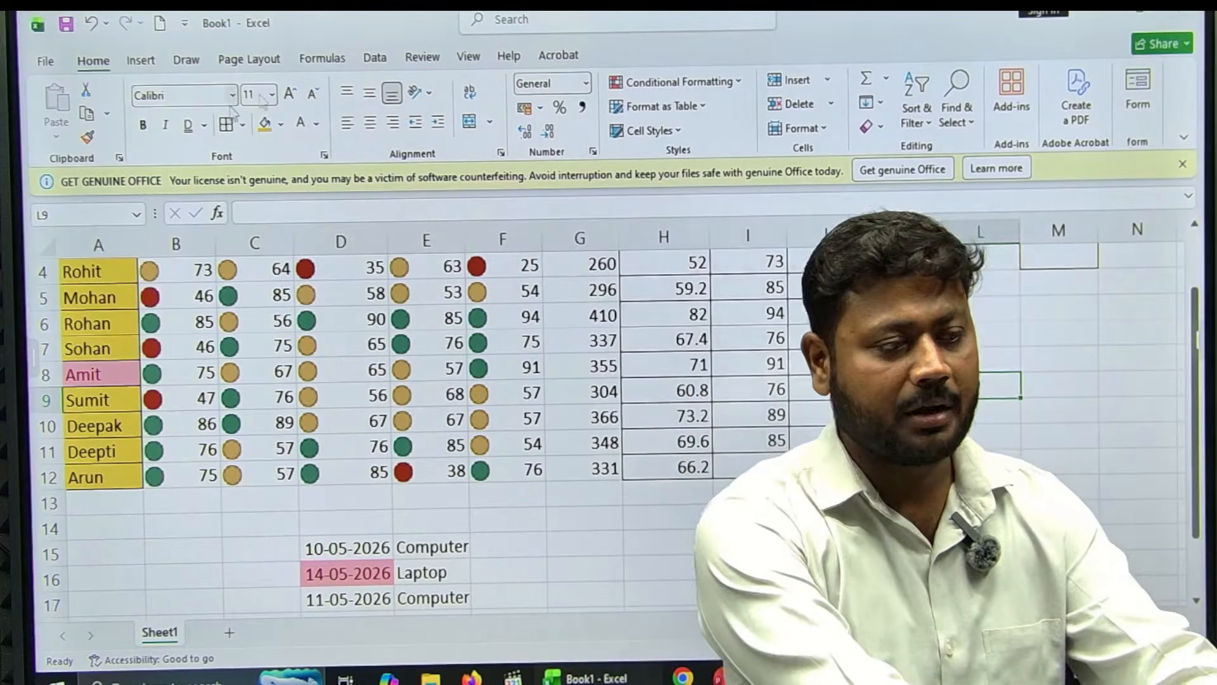
left_click(140, 61)
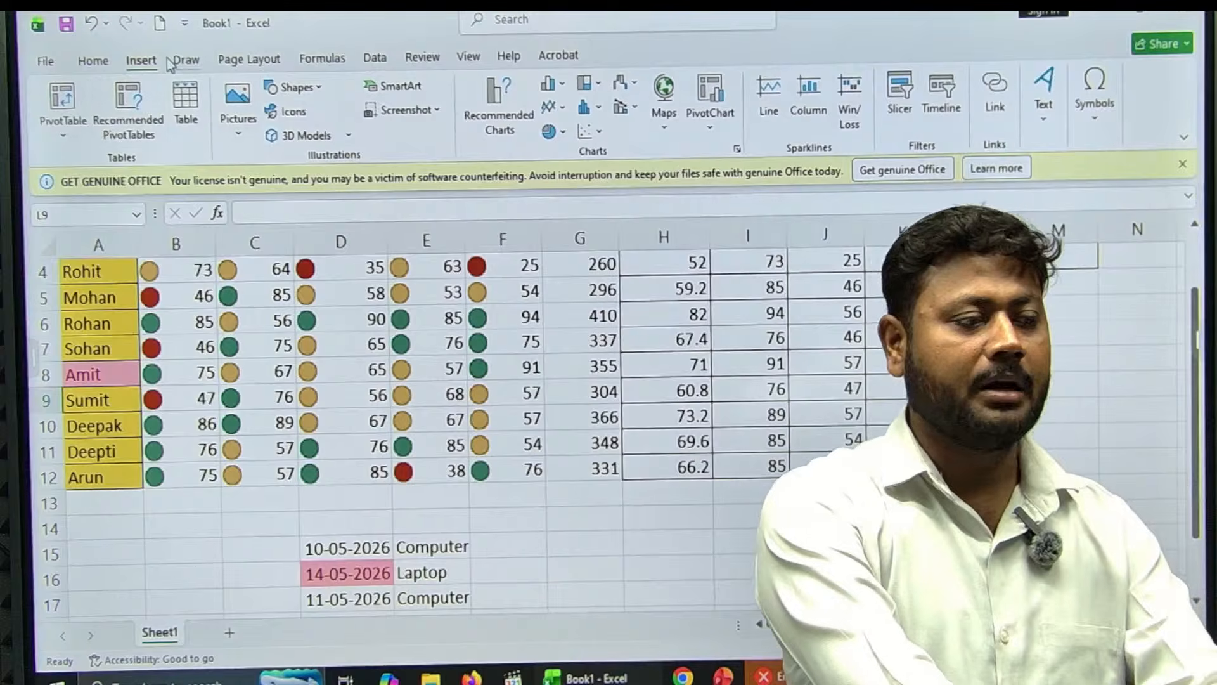
left_click(89, 61)
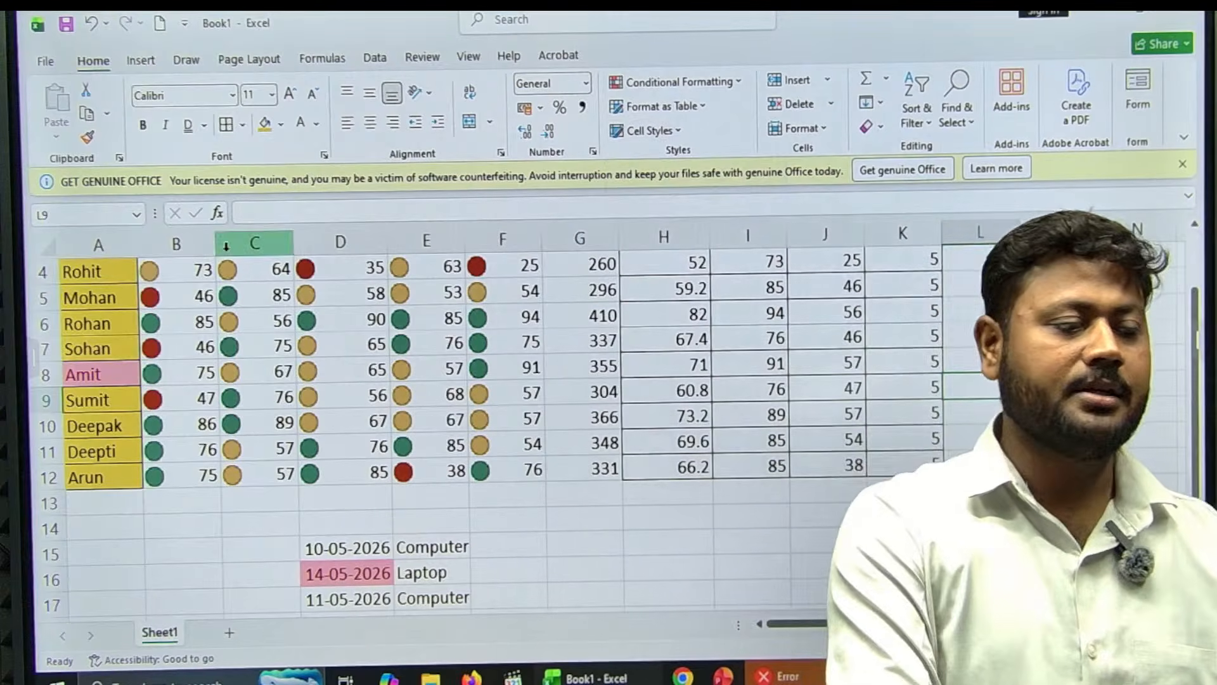
- Format the marks sheet range A2:K12 as a table with headers, using the blue style in the first Medium row
scroll(234, 266, "up", 1)
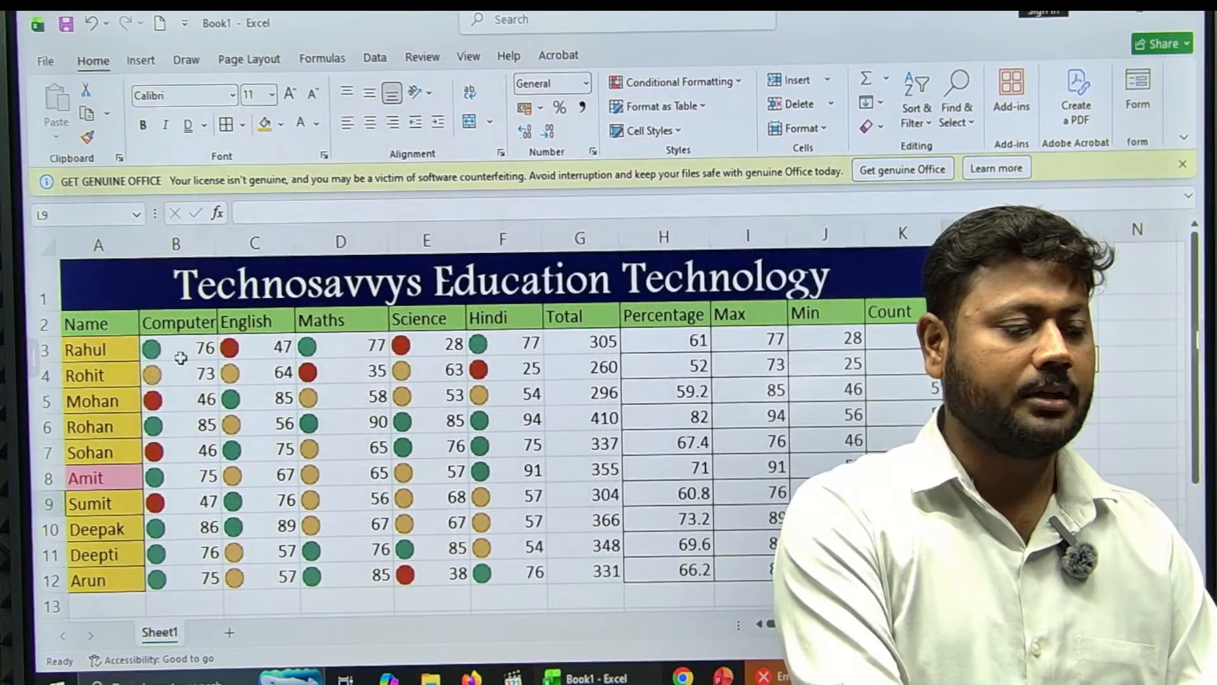
left_click_drag(302, 424, 528, 574)
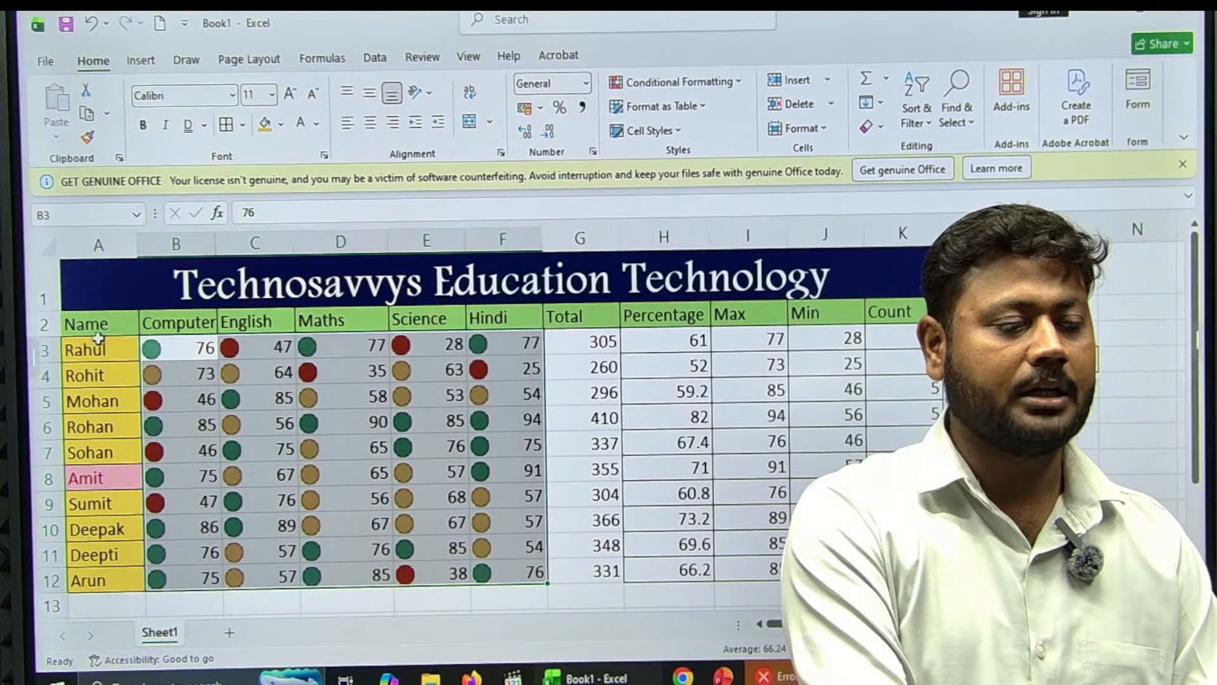
left_click_drag(98, 339, 400, 382)
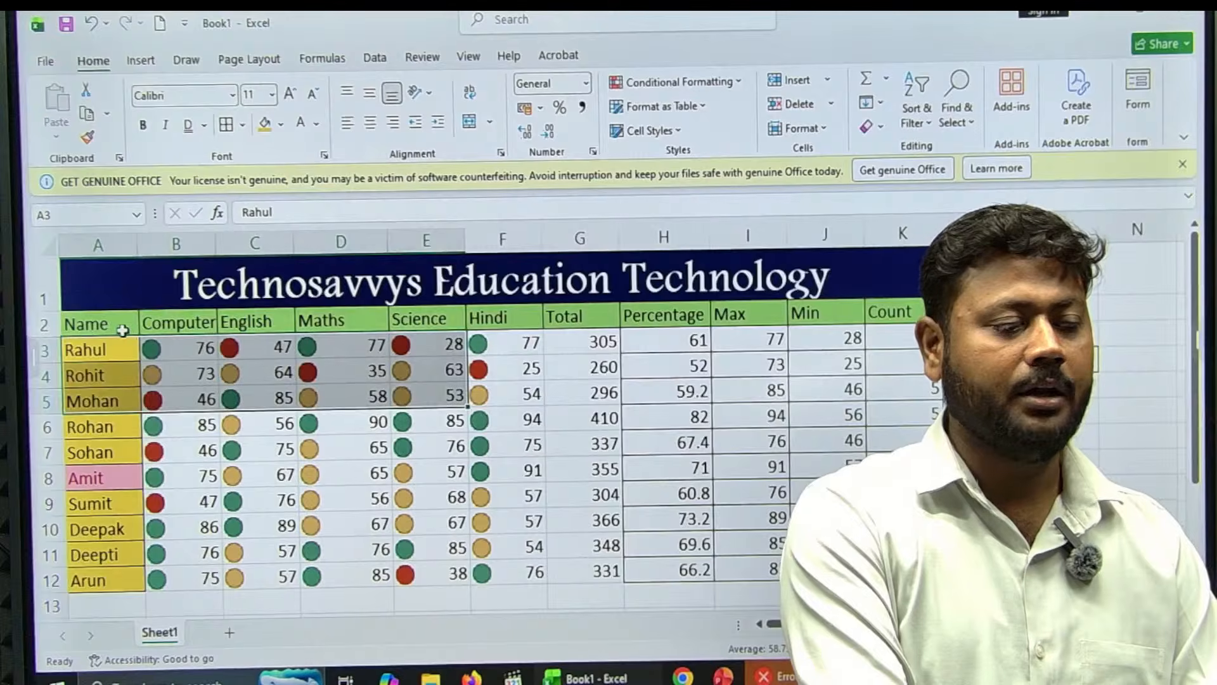
left_click_drag(123, 330, 825, 573)
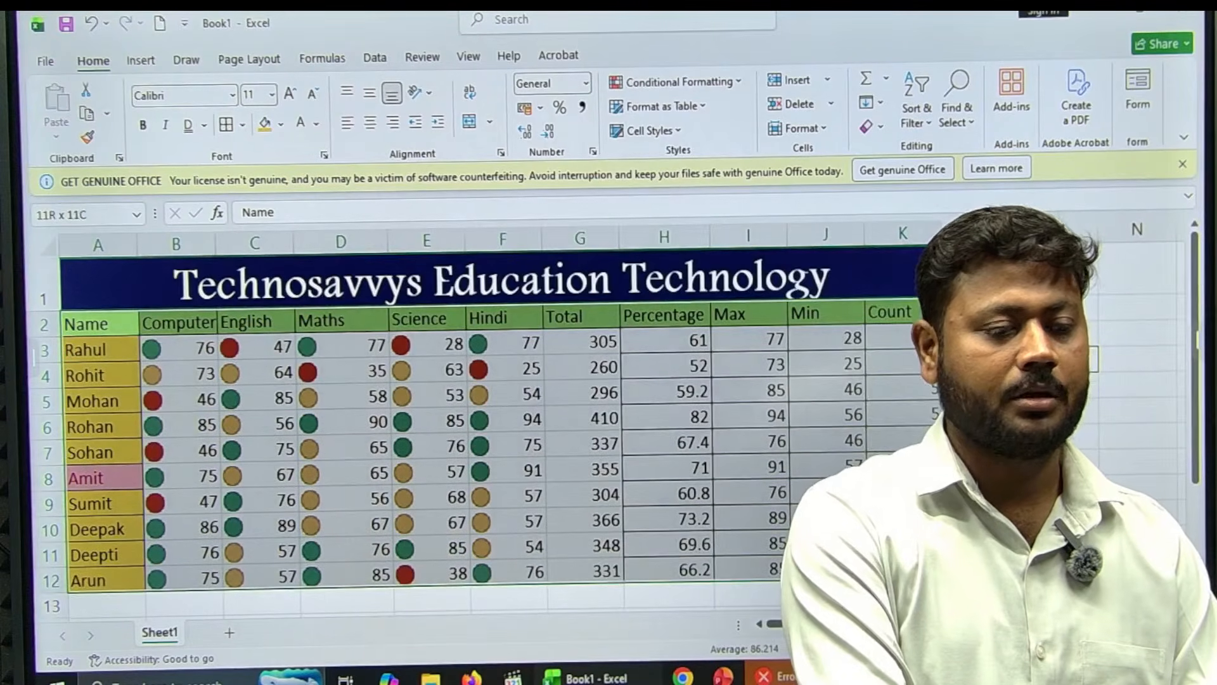
left_click(701, 109)
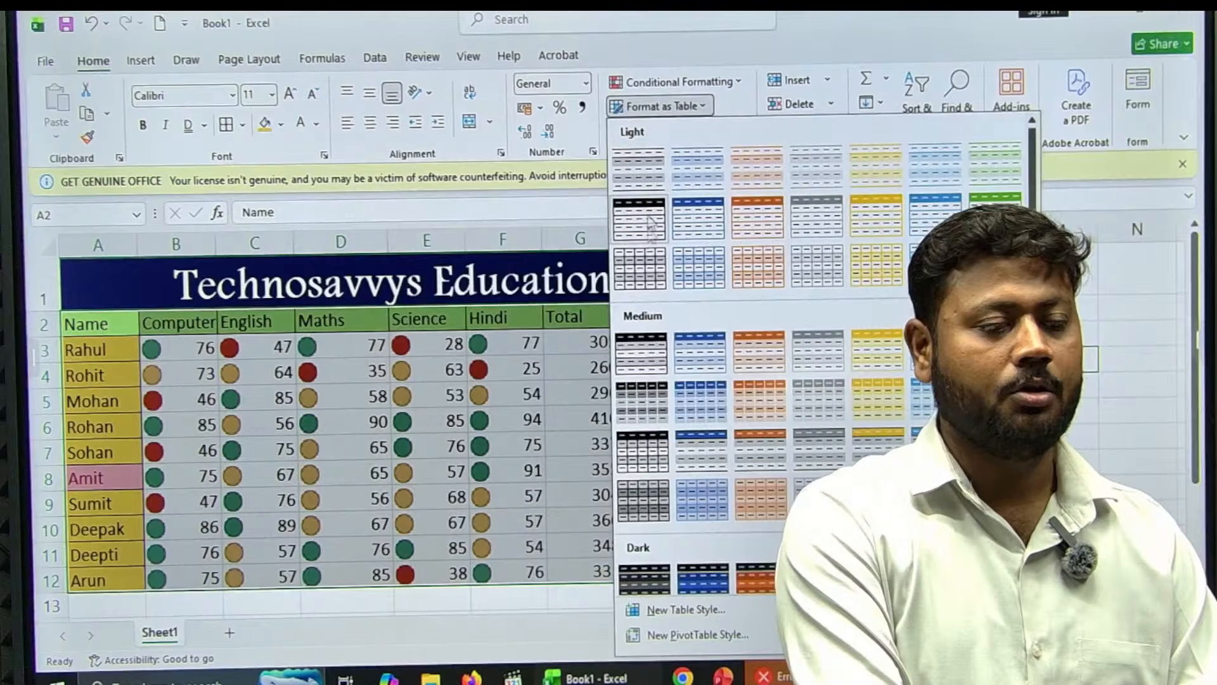
left_click(700, 371)
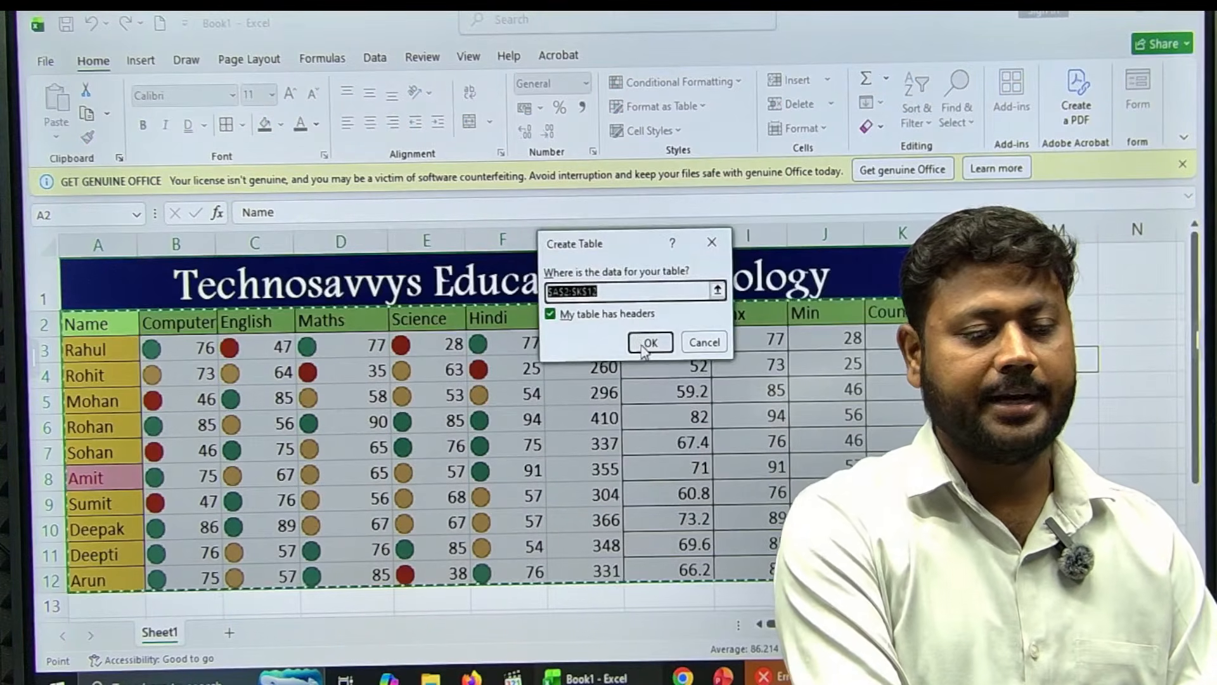
left_click(648, 342)
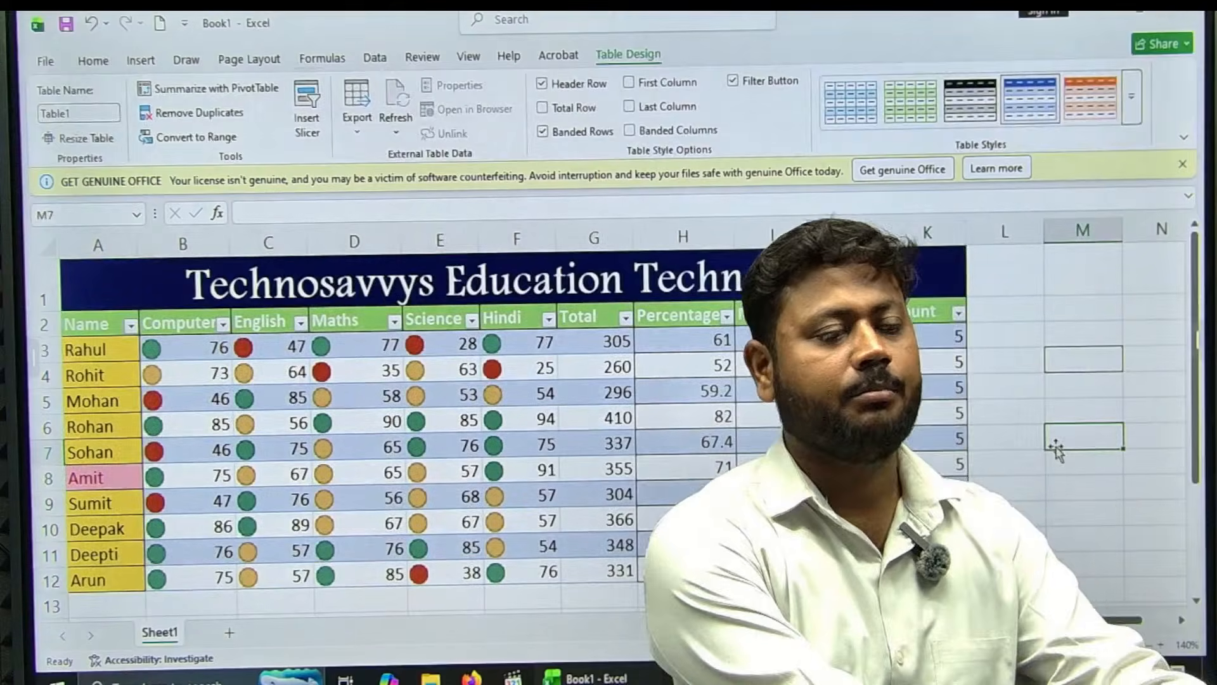
left_click(1055, 445)
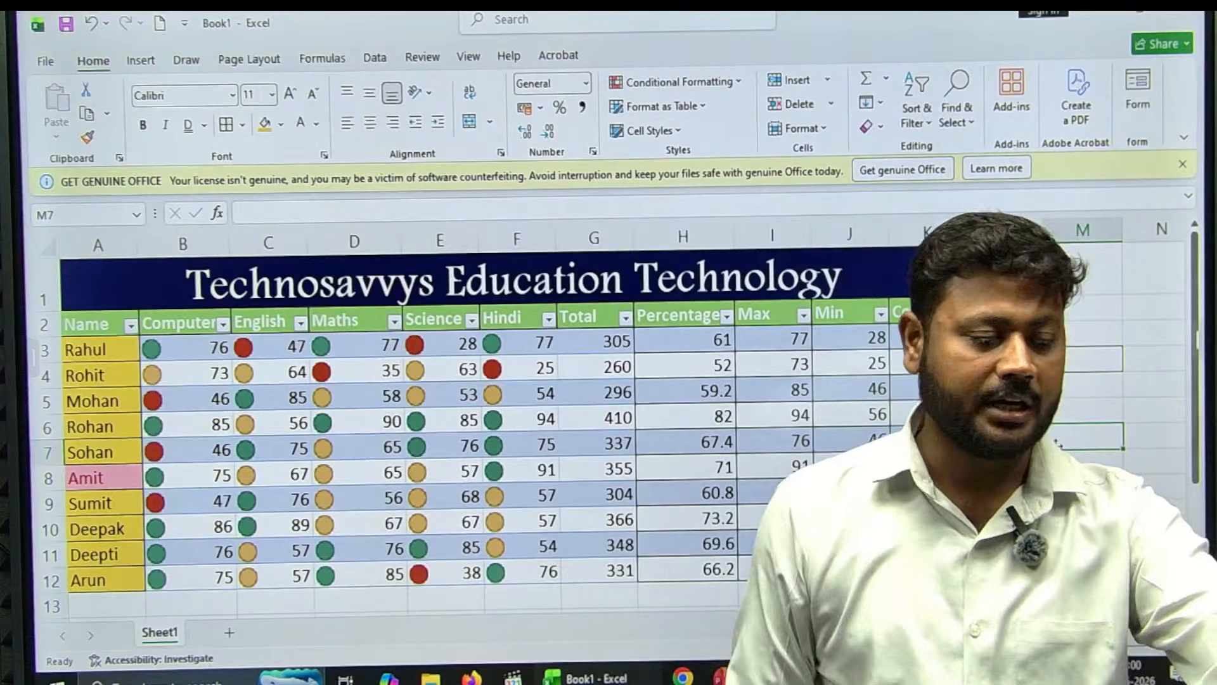
- Undo the table formatting applied to the marks sheet range A2:K12
key("ctrl+z")
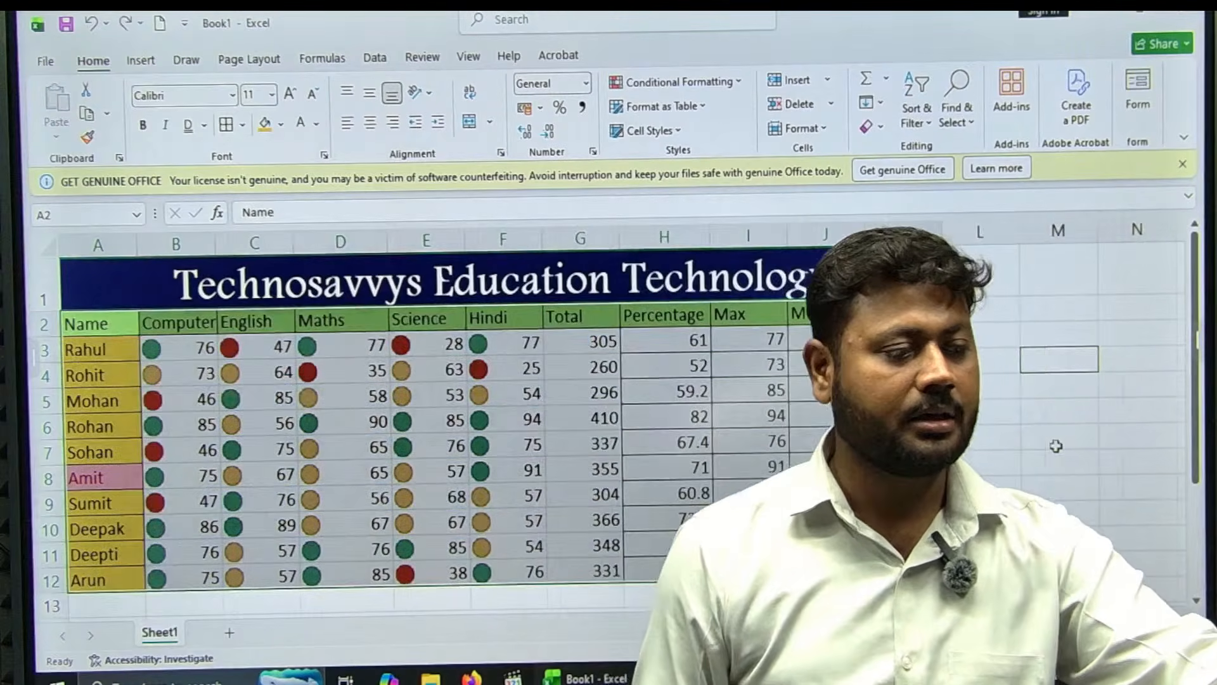
left_click(1041, 489)
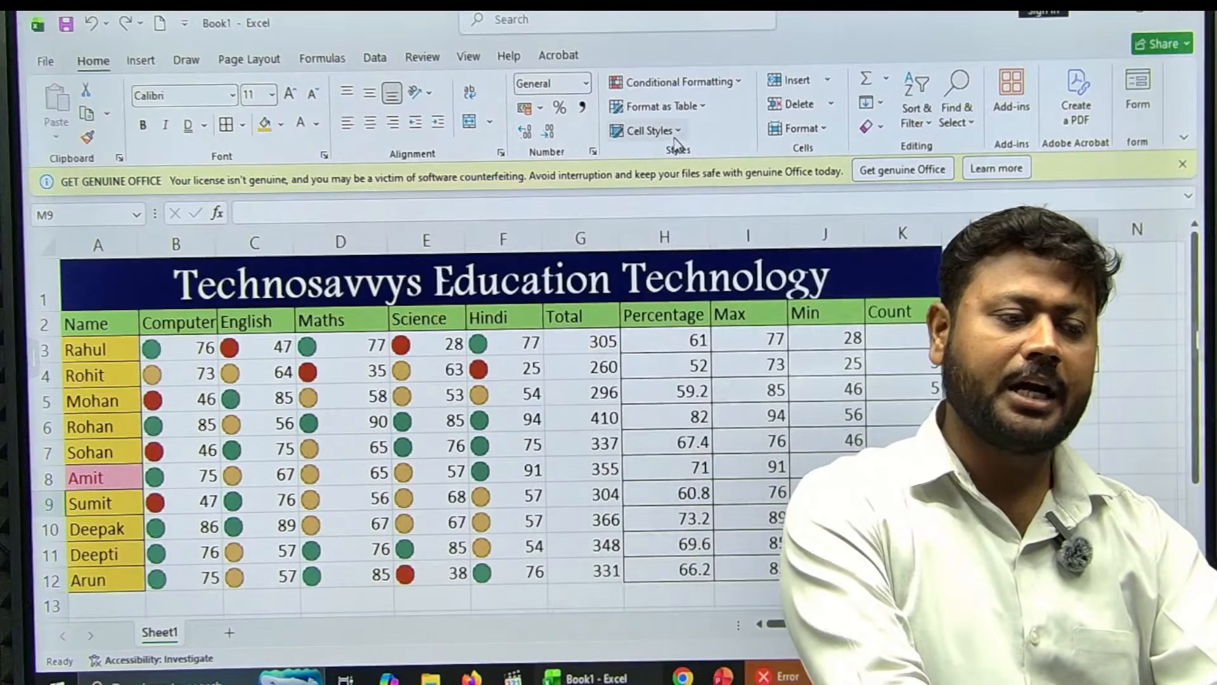
left_click(648, 131)
left_click(520, 472)
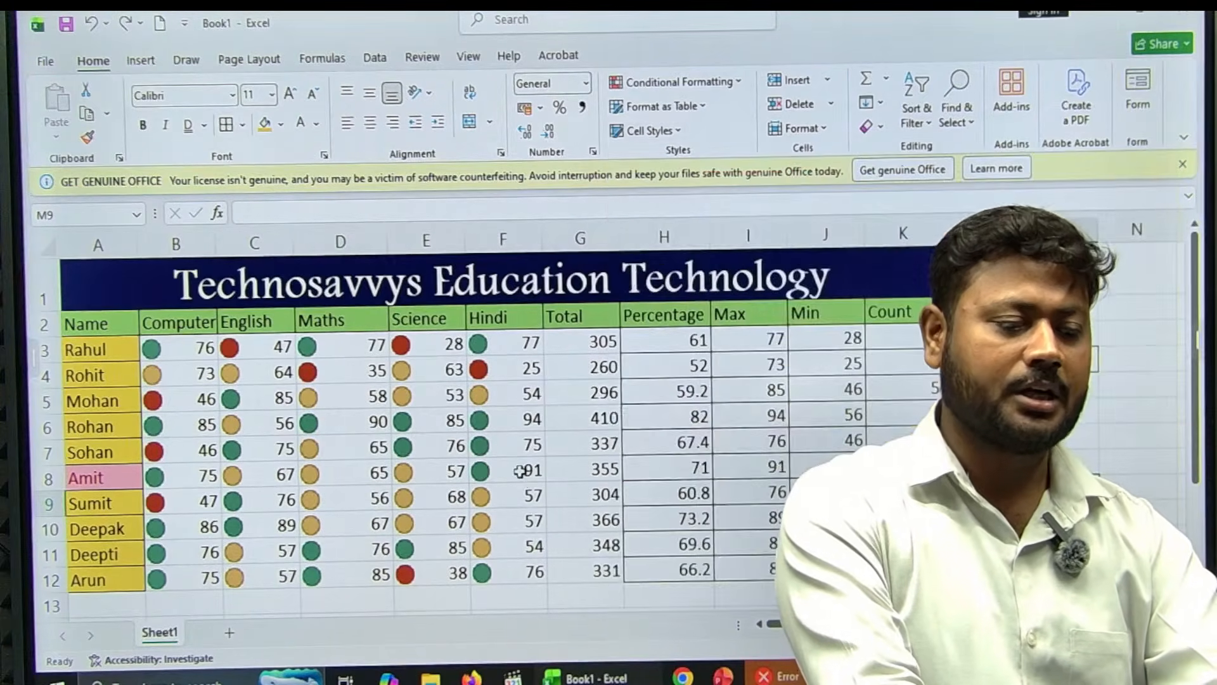
- Enter the label GT in cell F13, below the last mark in the Hindi column
scroll(507, 573, "down", 2)
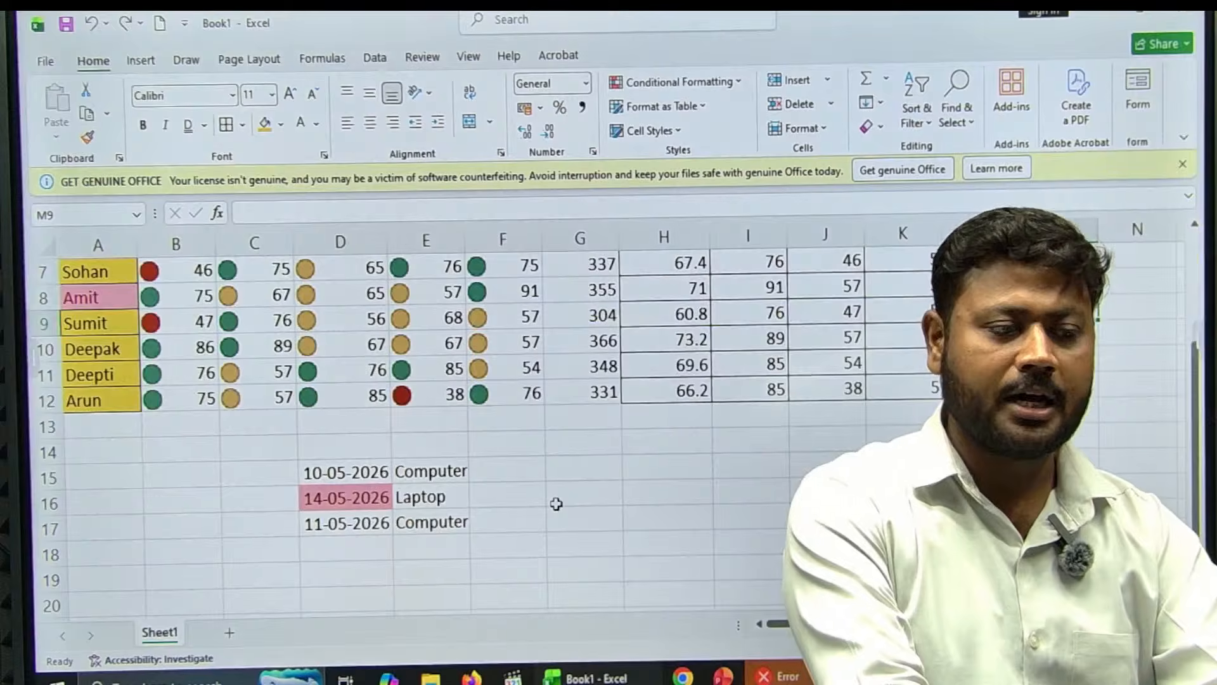
scroll(556, 504, "up", 1)
scroll(556, 503, "up", 1)
scroll(551, 504, "down", 1)
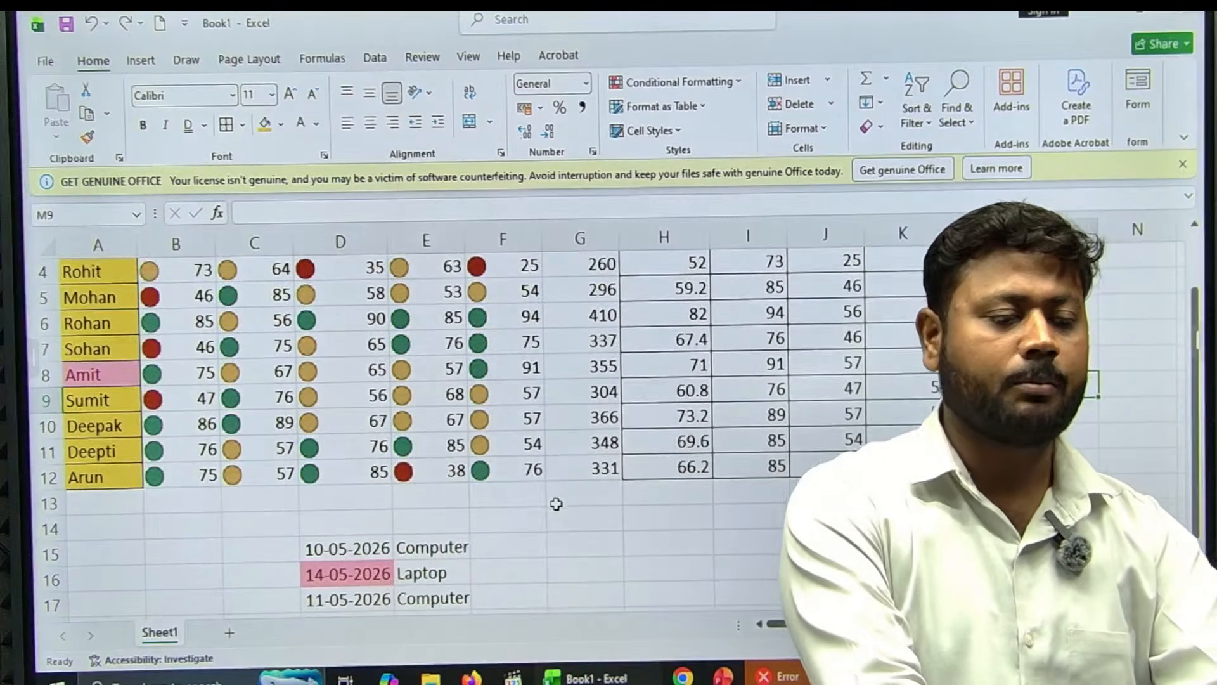
left_click(525, 506)
type("=")
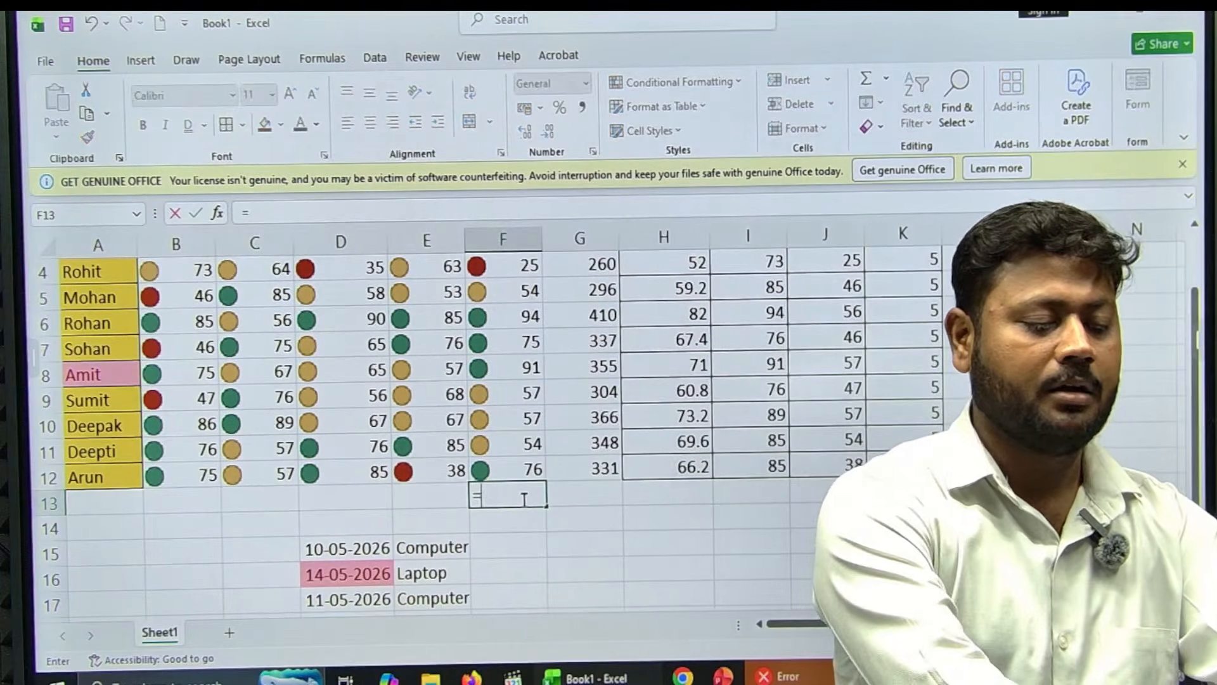
type("gf")
key("BackSpace")
key("BackSpace")
key("BackSpace")
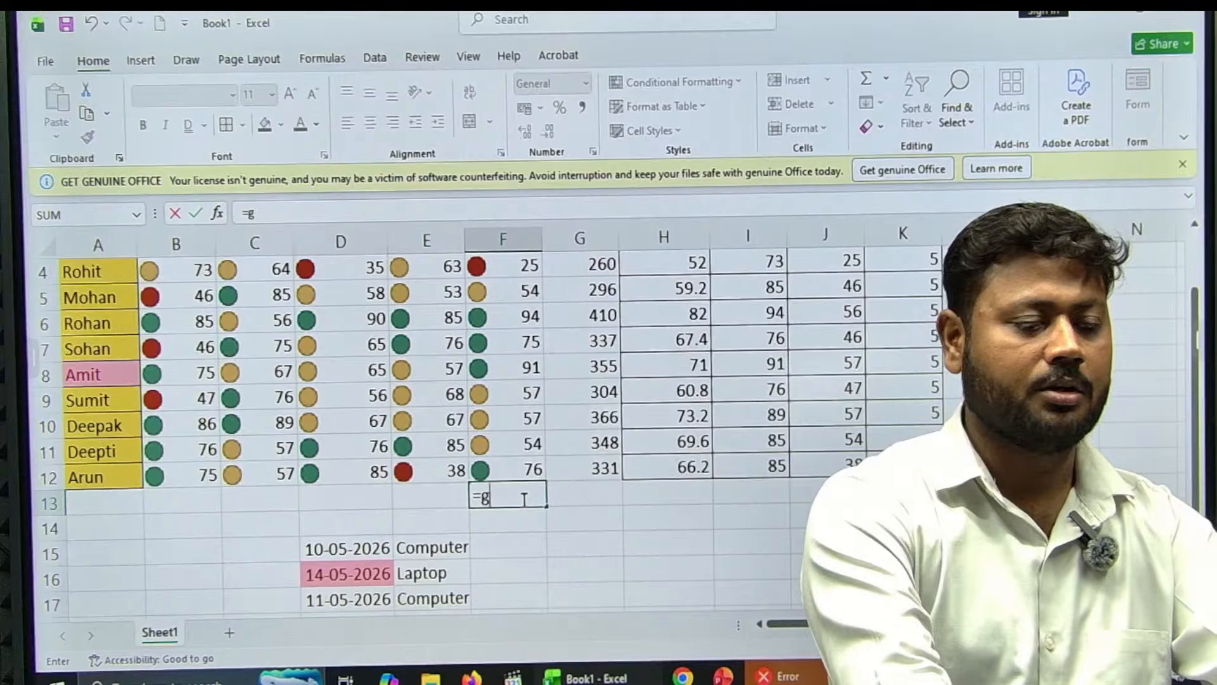
type("GT")
key("Tab")
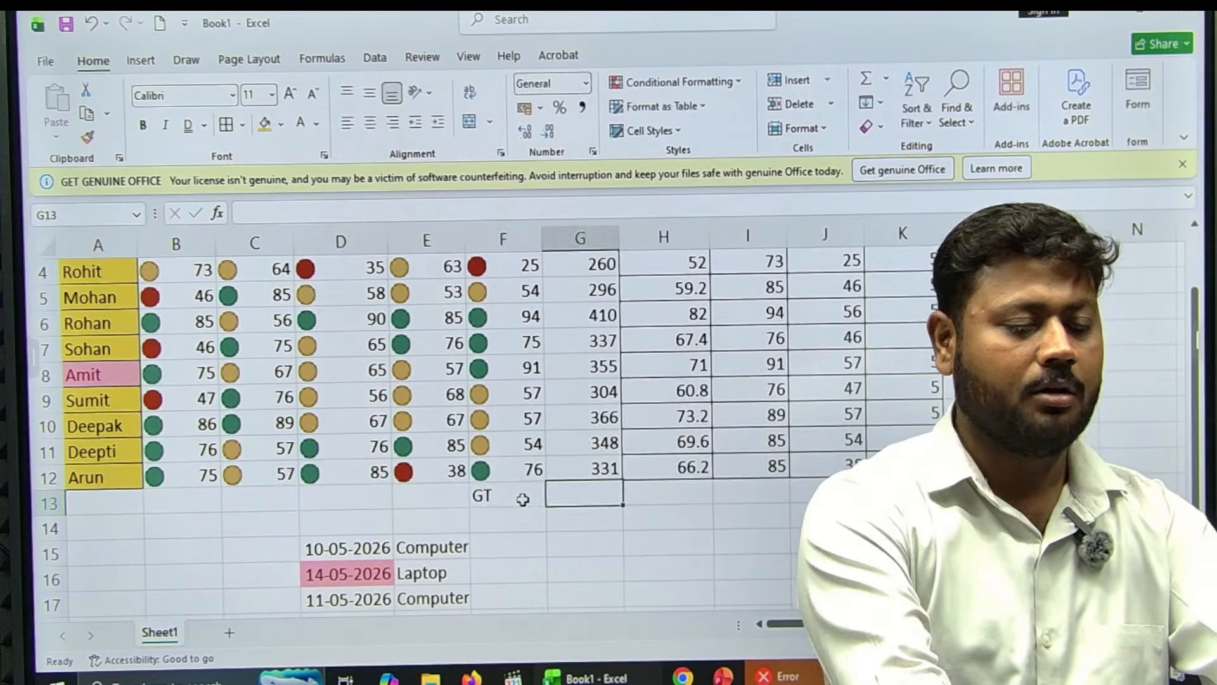
- Sum the Total column in cell G13 with a SUM formula over G3:G12
type("=sum")
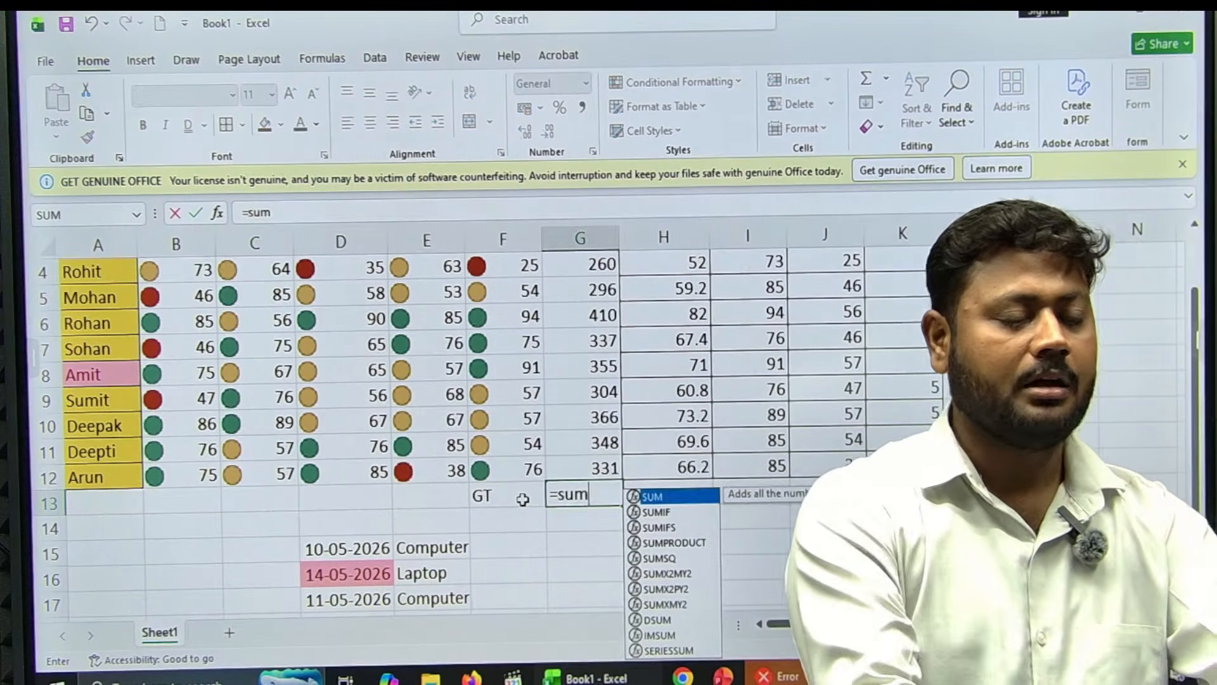
double_click(715, 500)
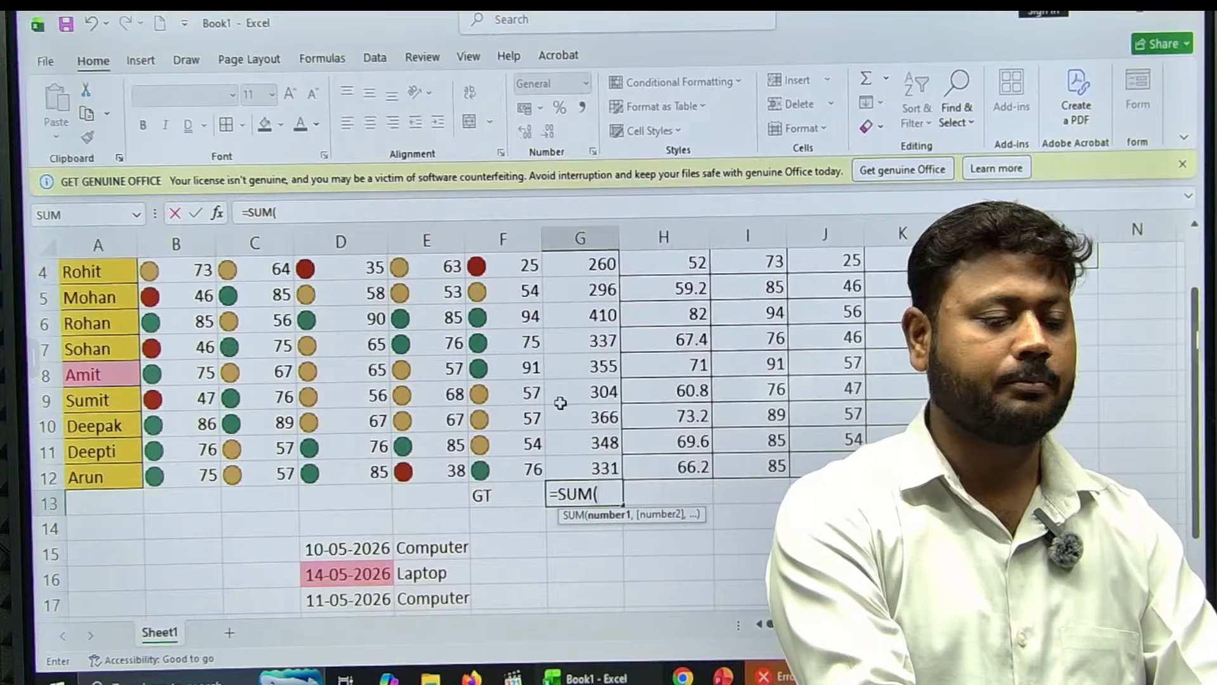
scroll(561, 404, "up", 1)
left_click_drag(589, 342, 590, 557)
key("Return")
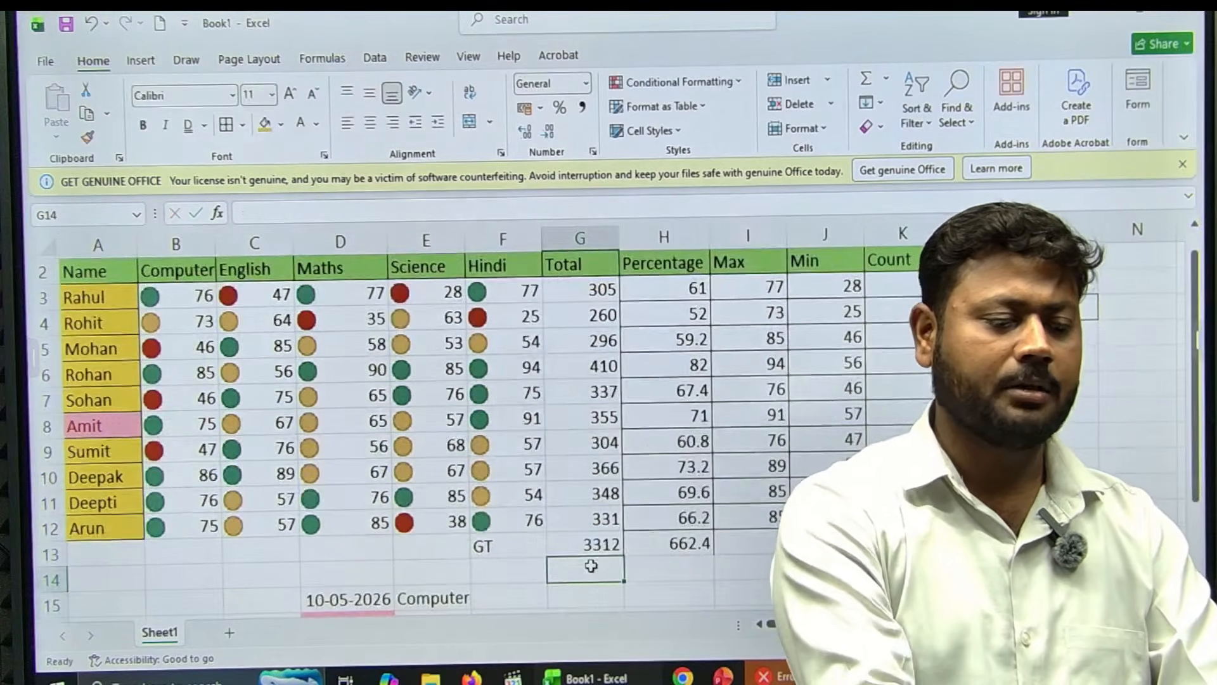
- Apply the Accent1 themed cell style to the grand total in G13
left_click(667, 131)
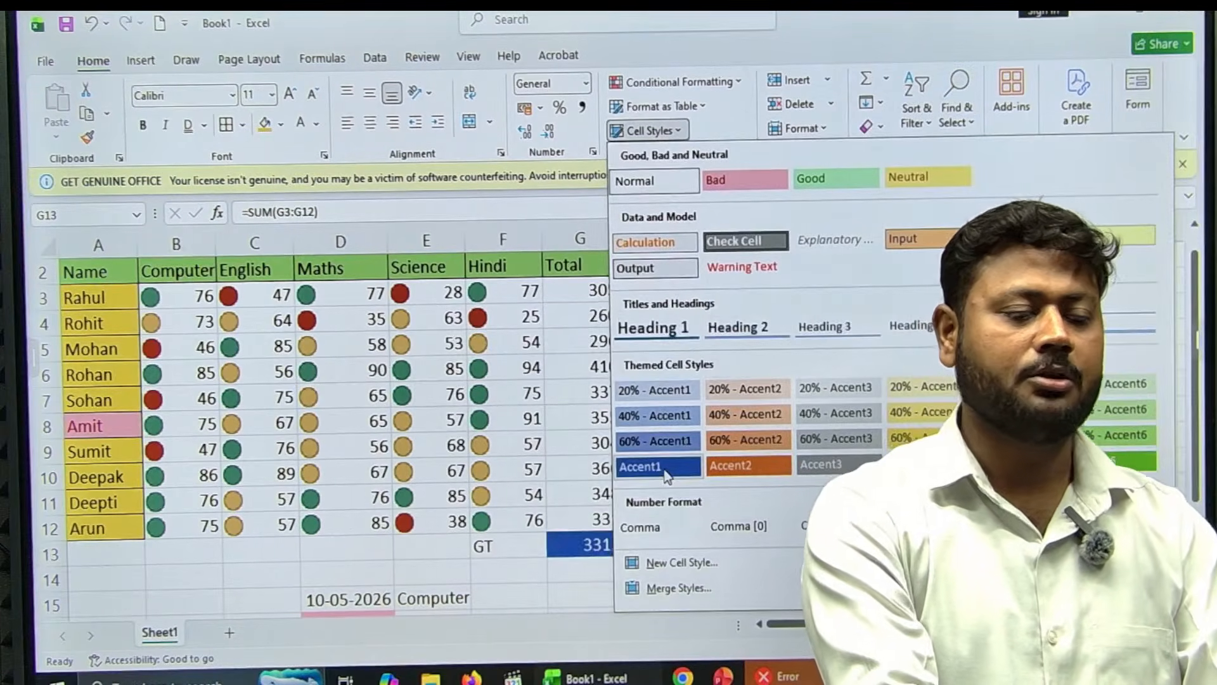
left_click(666, 472)
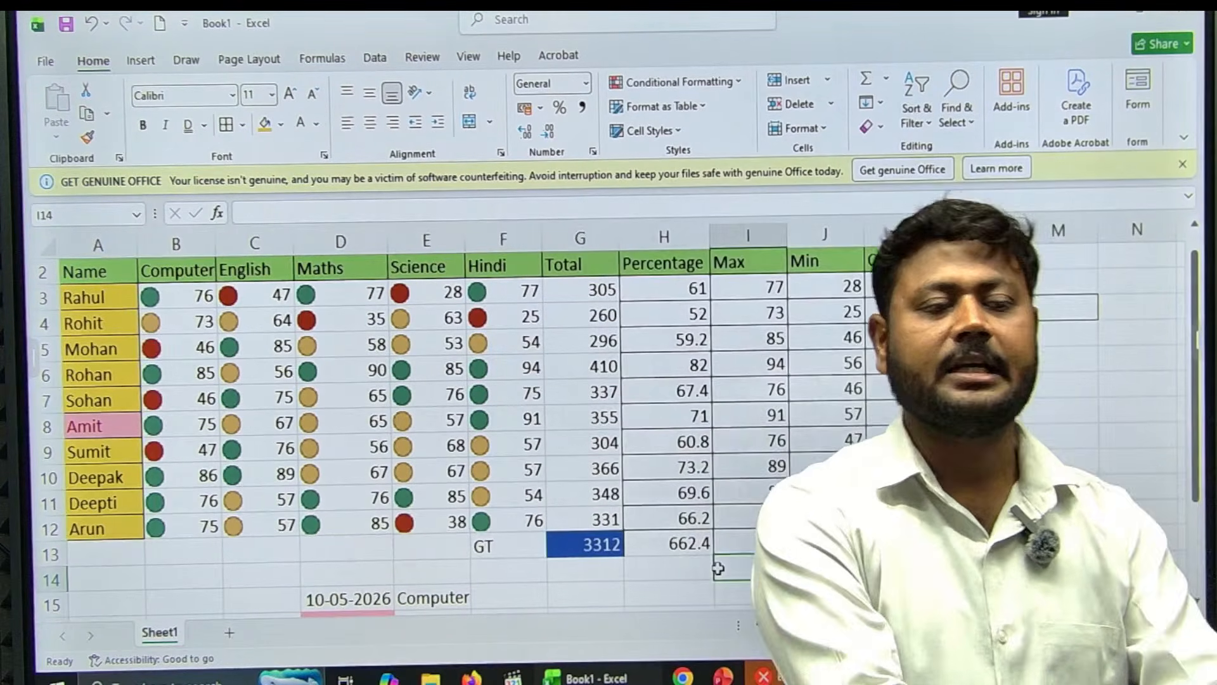
left_click(604, 535)
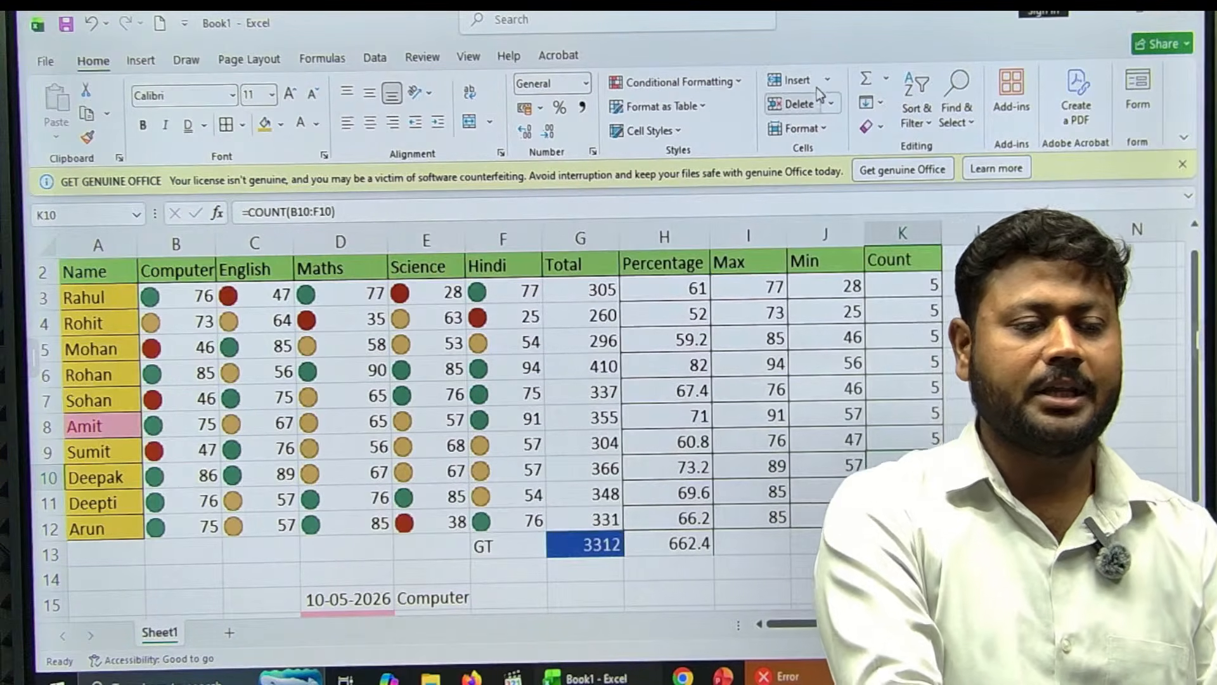
- Insert a blank sheet column between the Name and Computer columns
left_click(828, 80)
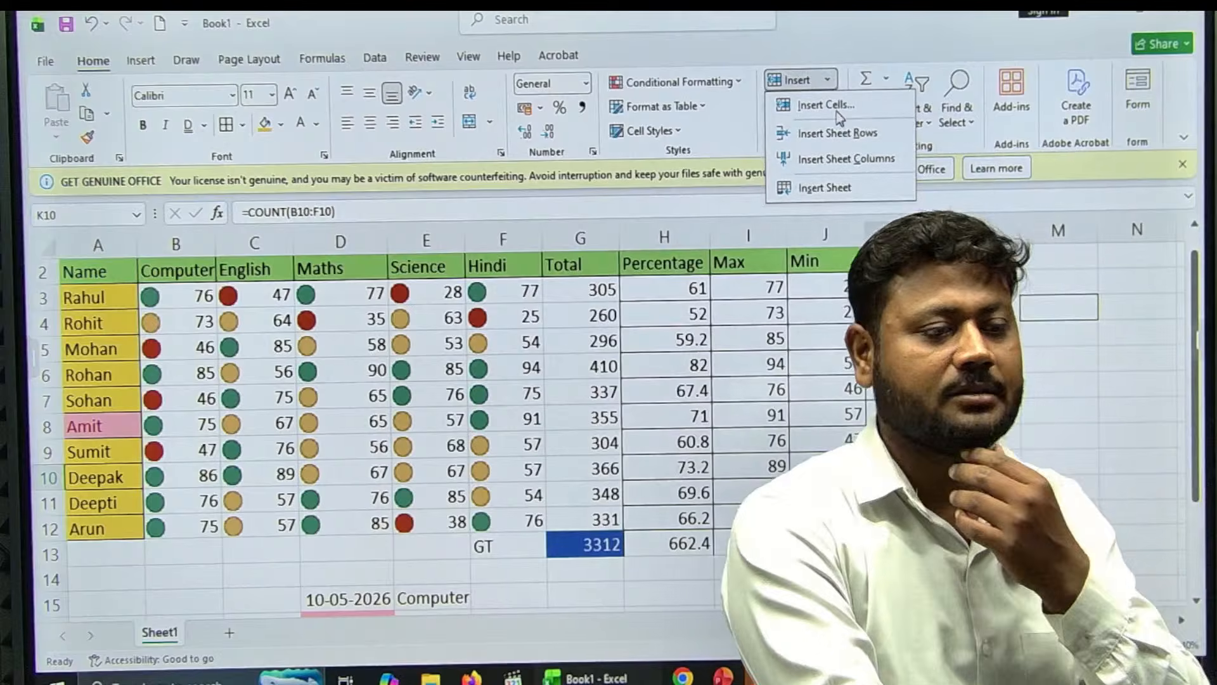
key("Escape")
scroll(913, 378, "up", 1)
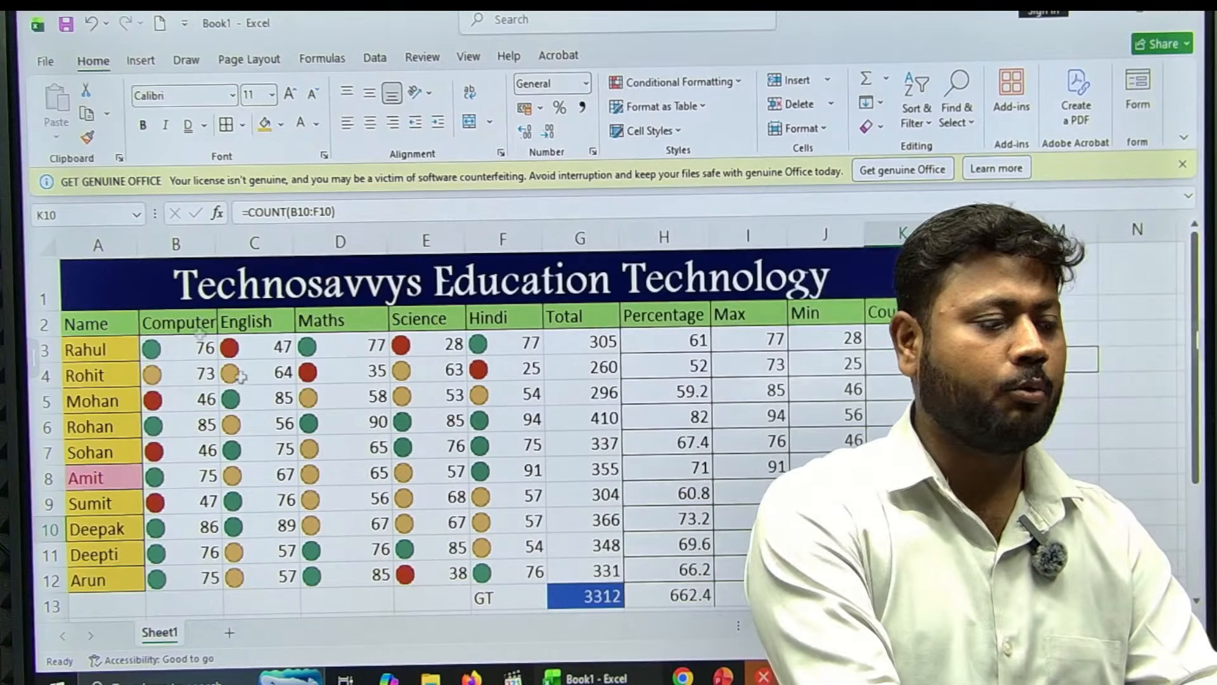
left_click(182, 242)
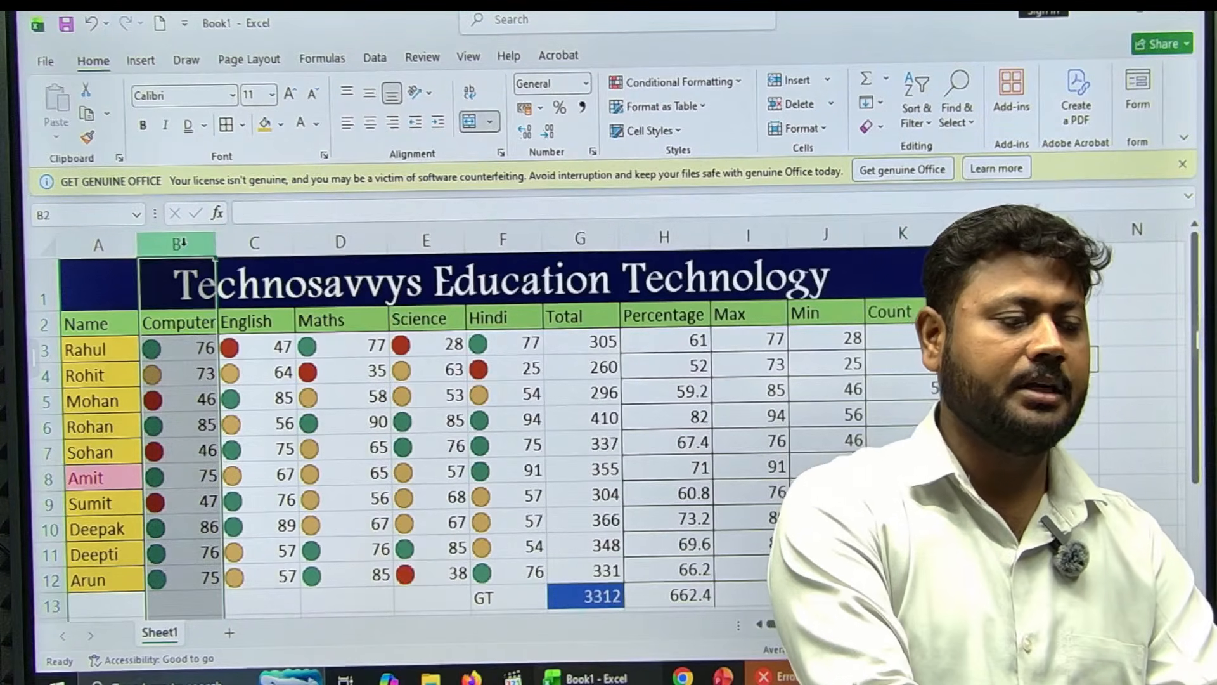
left_click(828, 80)
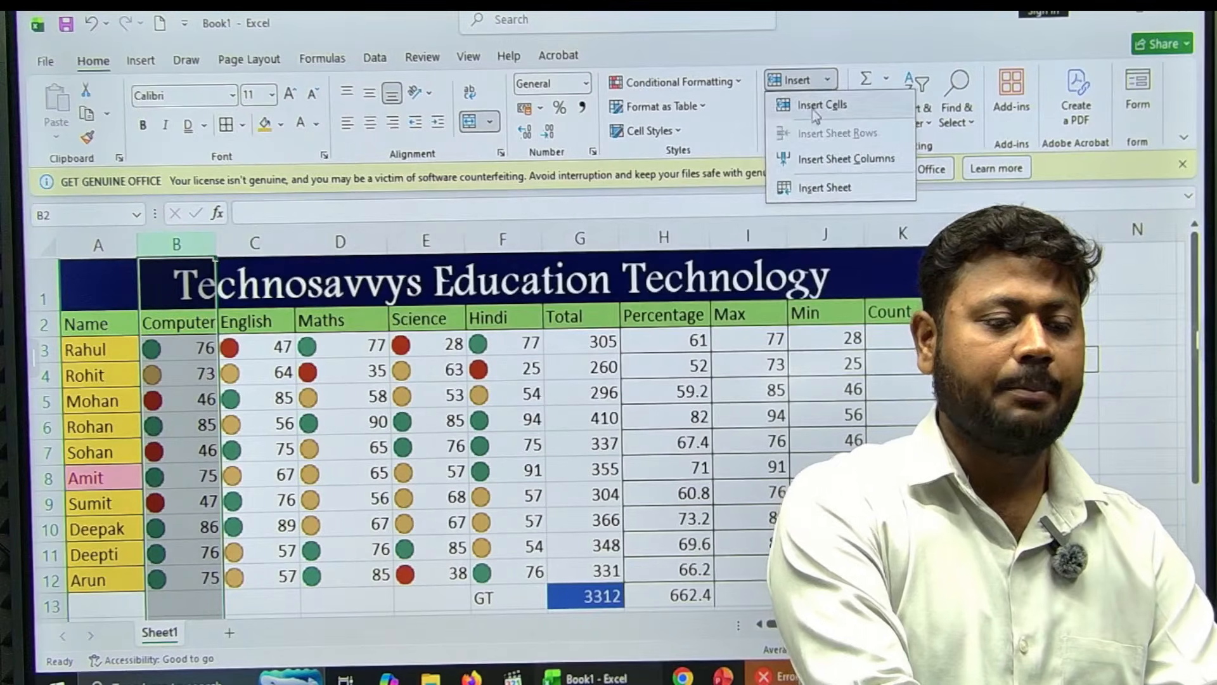
left_click(828, 160)
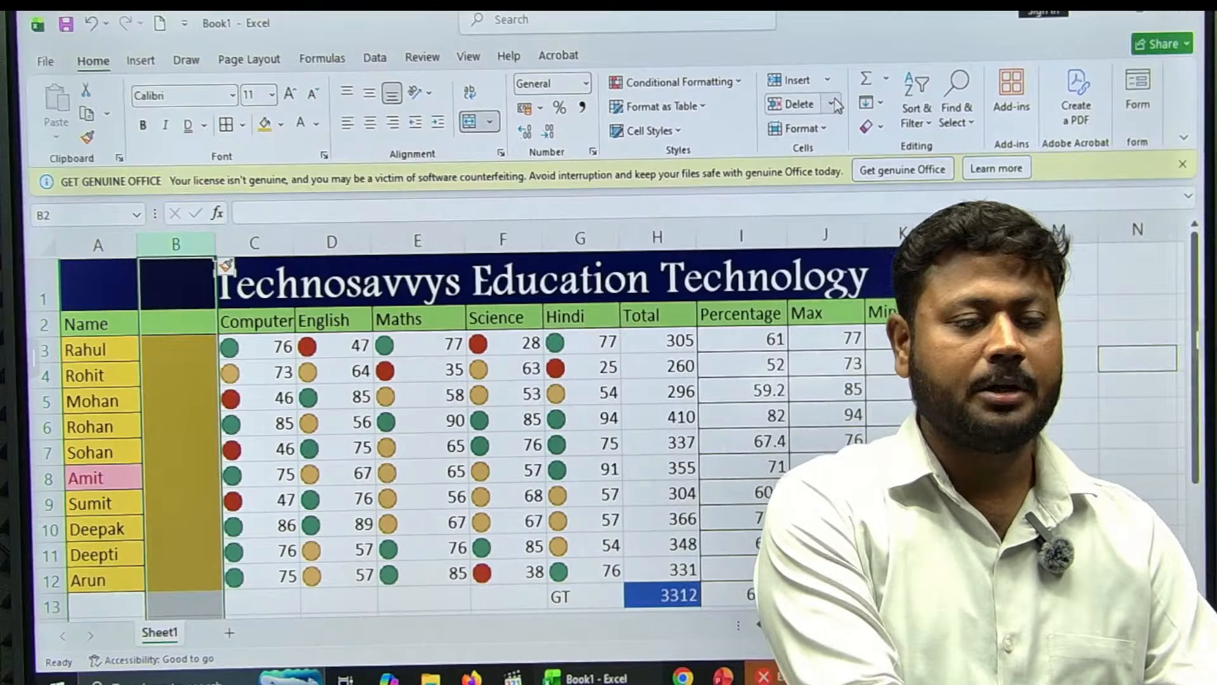
- Delete the blank column B between the Name and Computer columns
left_click(833, 104)
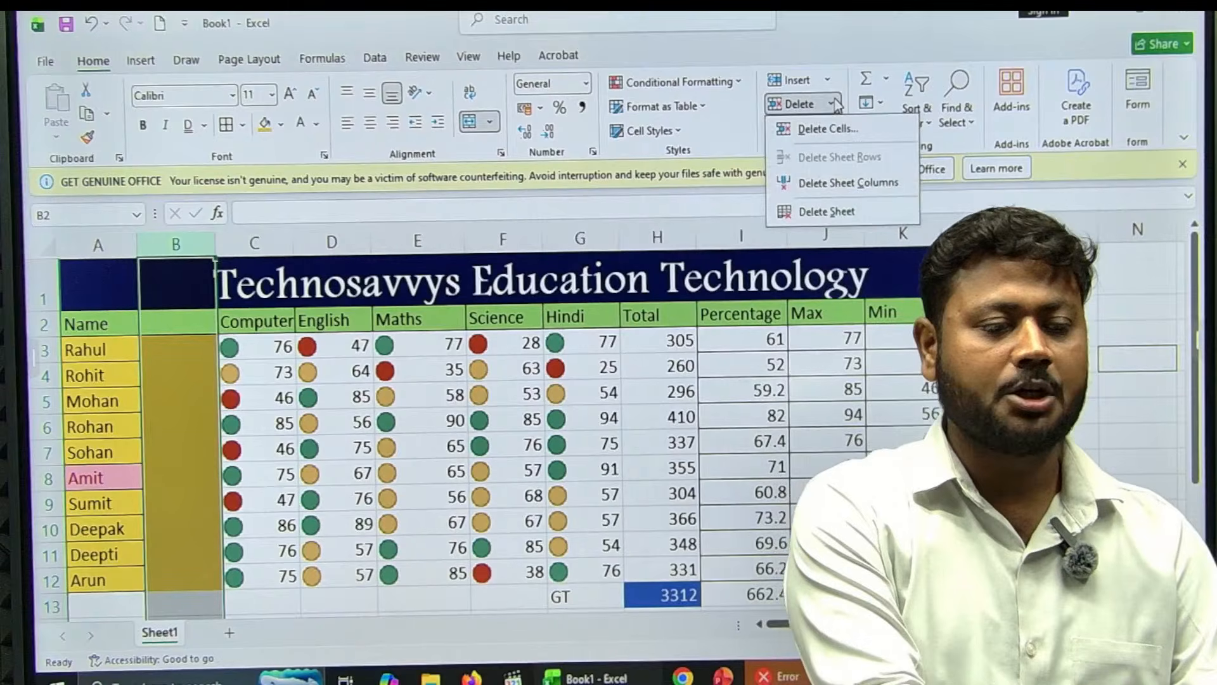
left_click(833, 184)
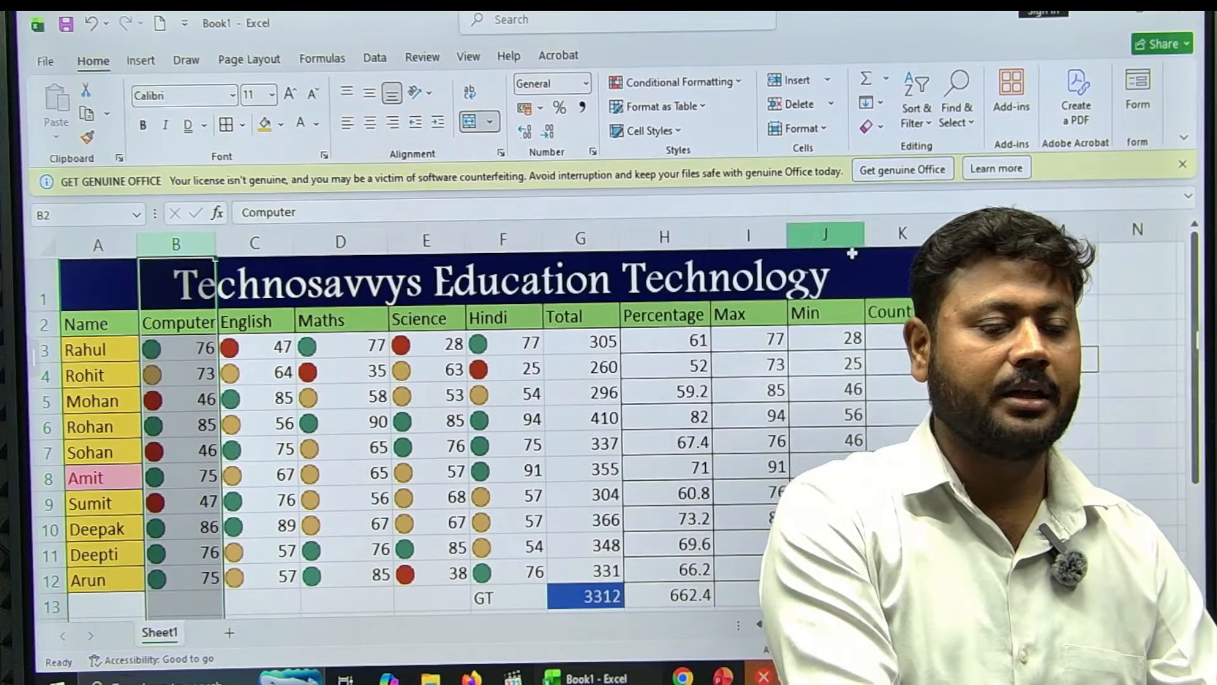
left_click(982, 387)
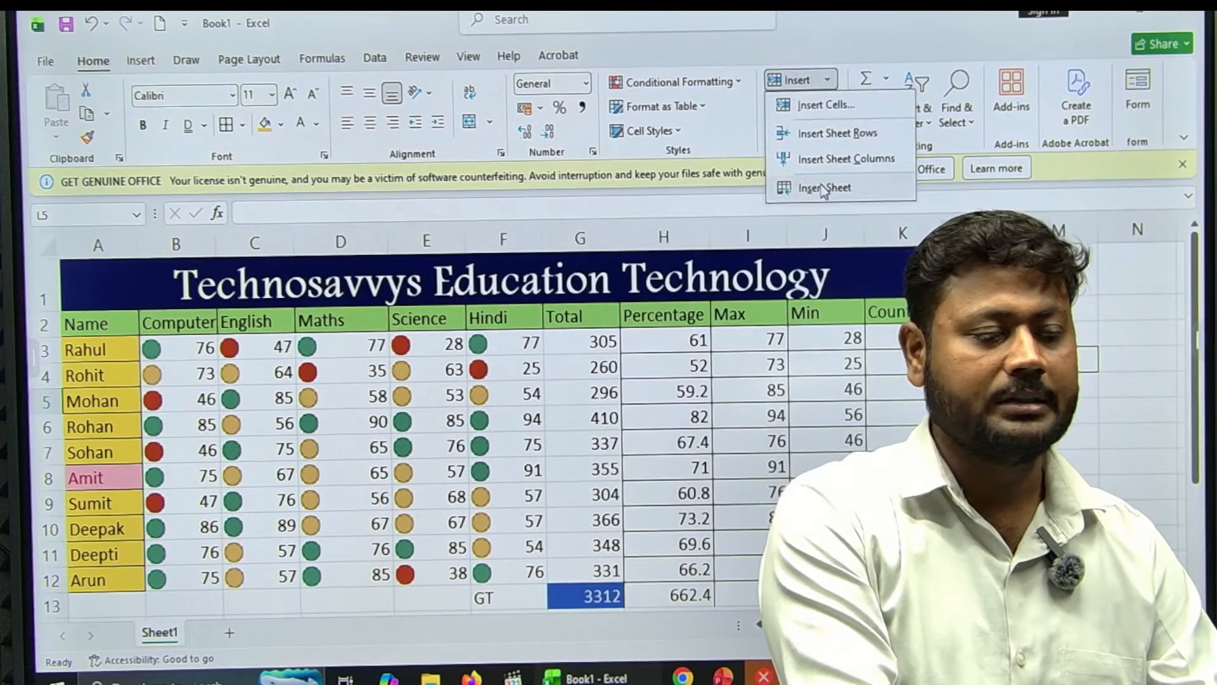
- Insert a new blank worksheet in the workbook and delete it again
left_click(823, 188)
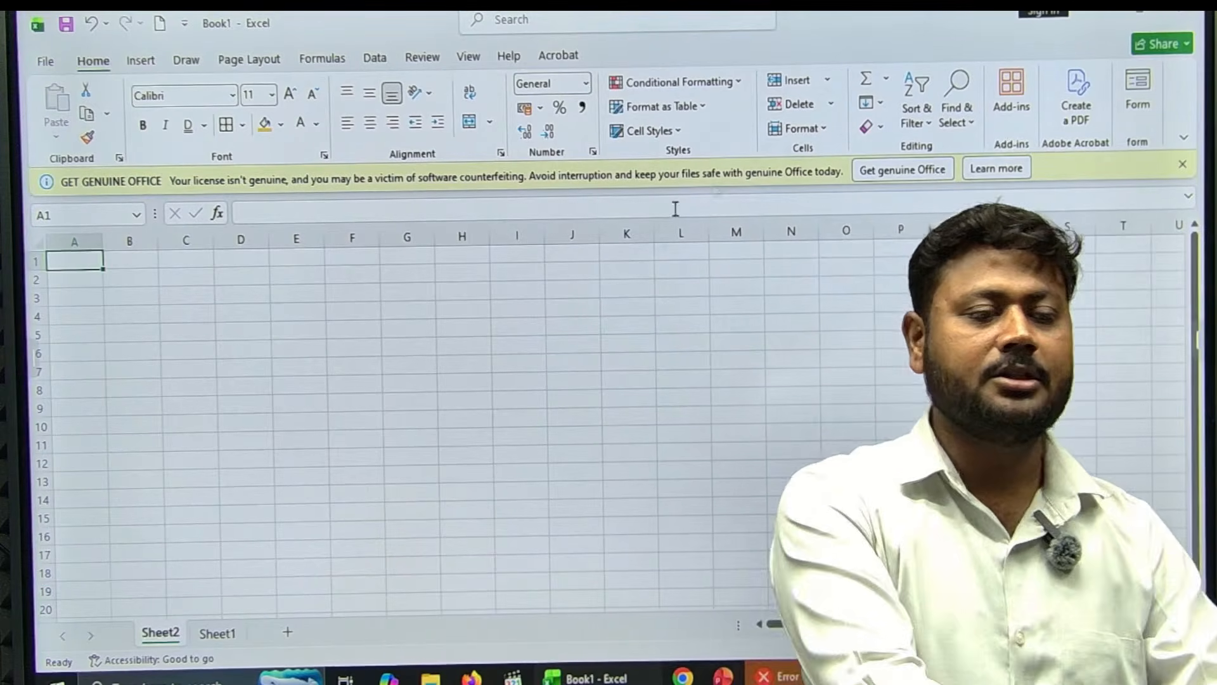
left_click(833, 104)
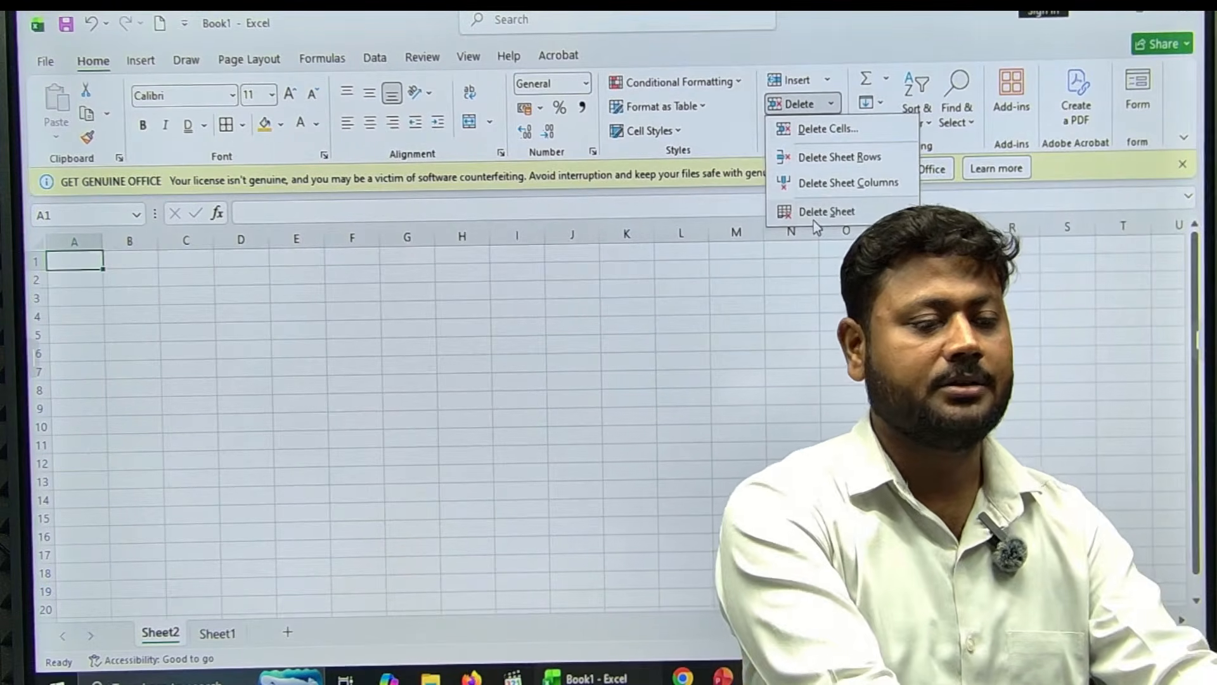
left_click(813, 215)
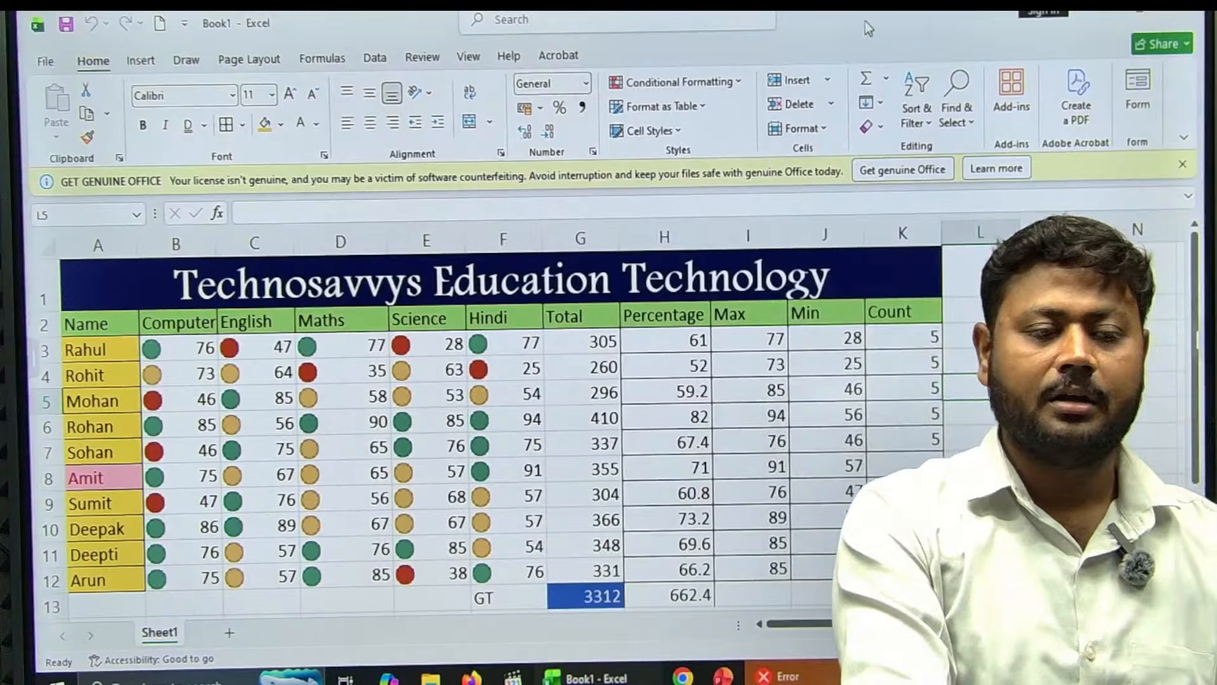
left_click(828, 81)
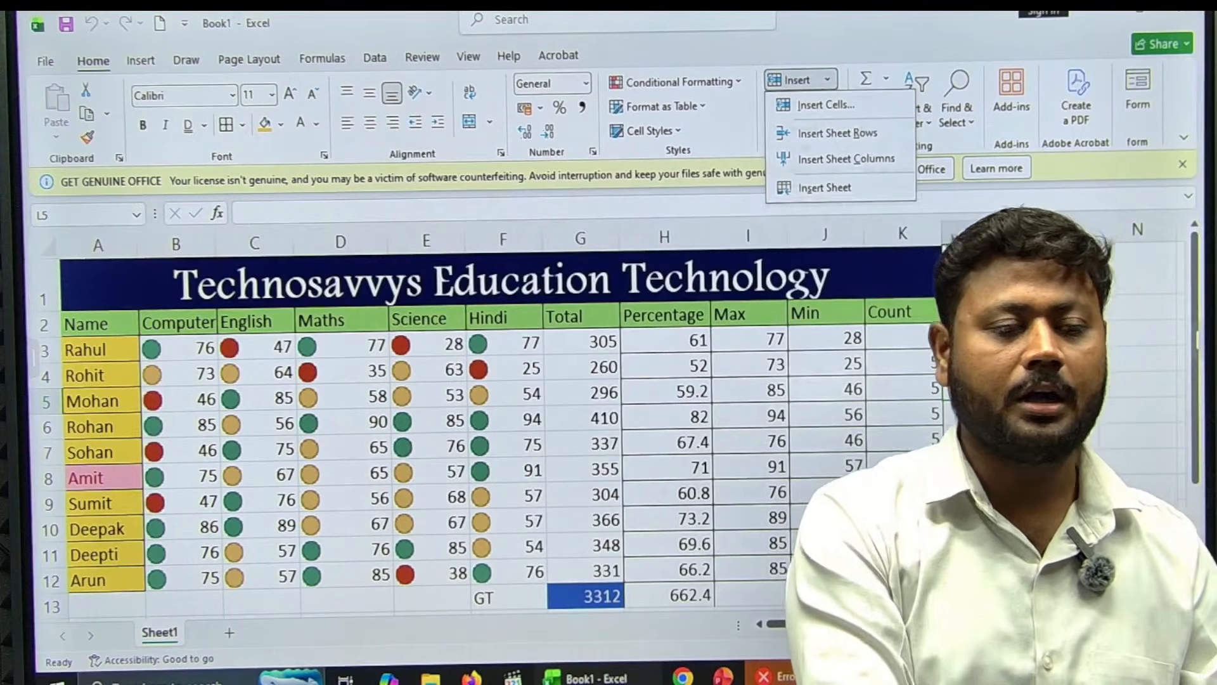
left_click(970, 272)
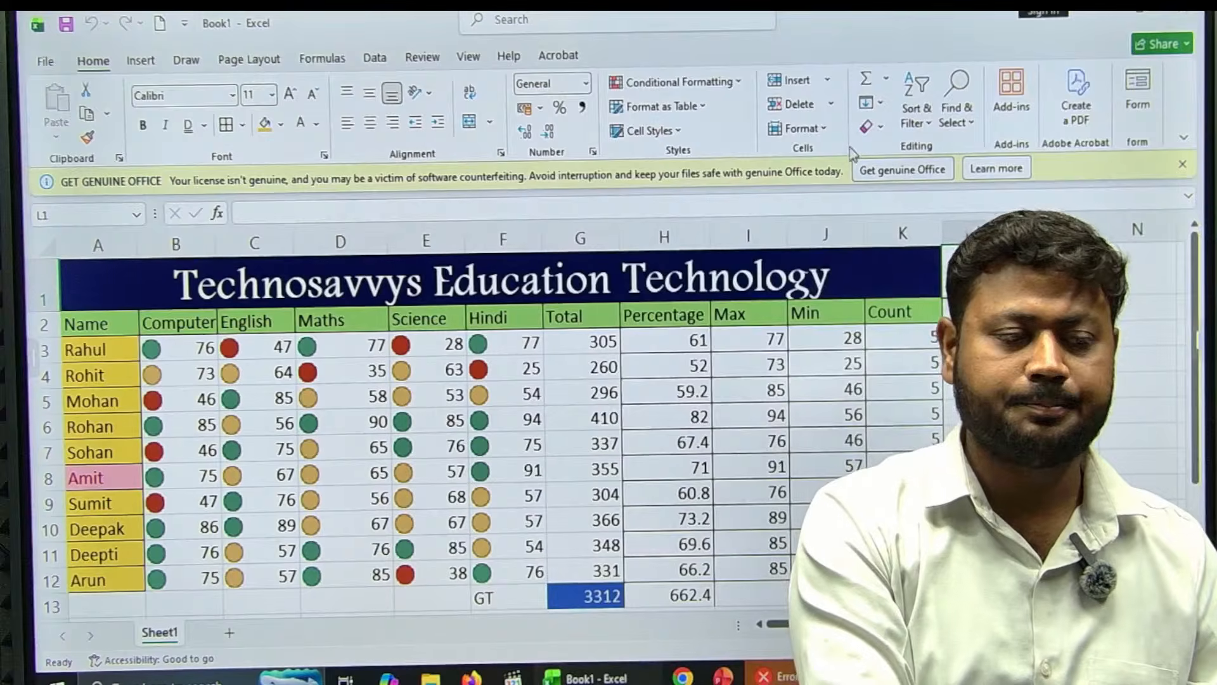
left_click(819, 125)
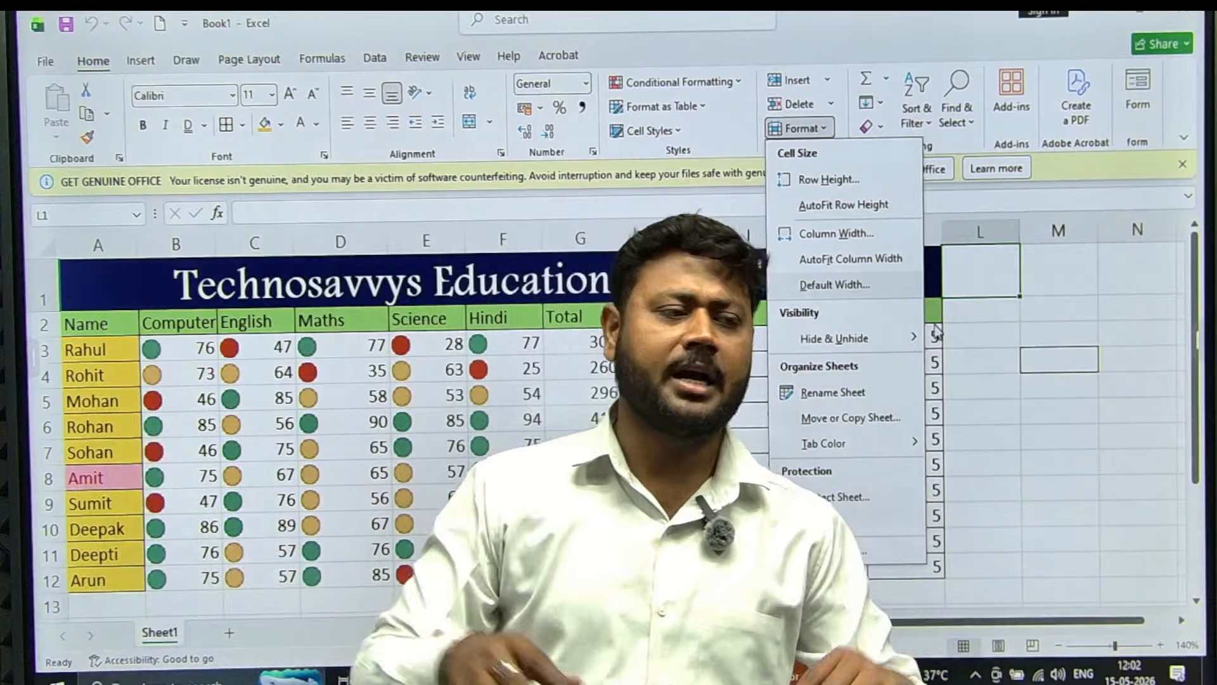
key("Escape")
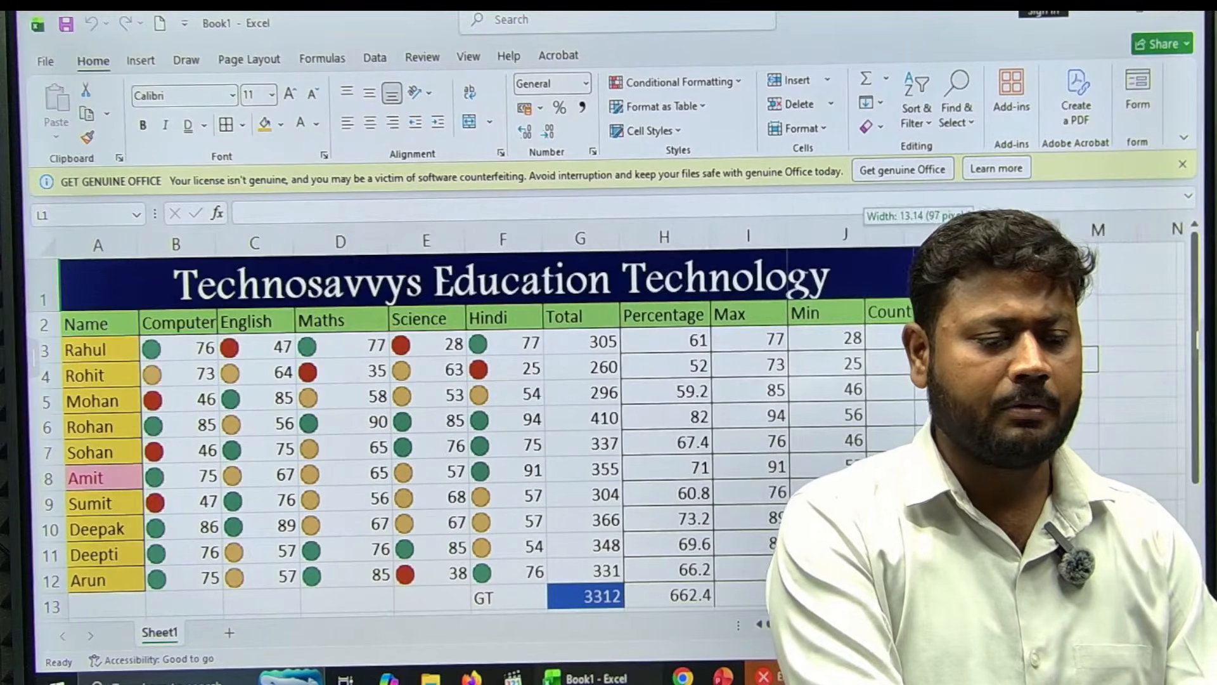
- Widen the Min column J and the Hindi column F well beyond their contents
left_click_drag(908, 234, 980, 232)
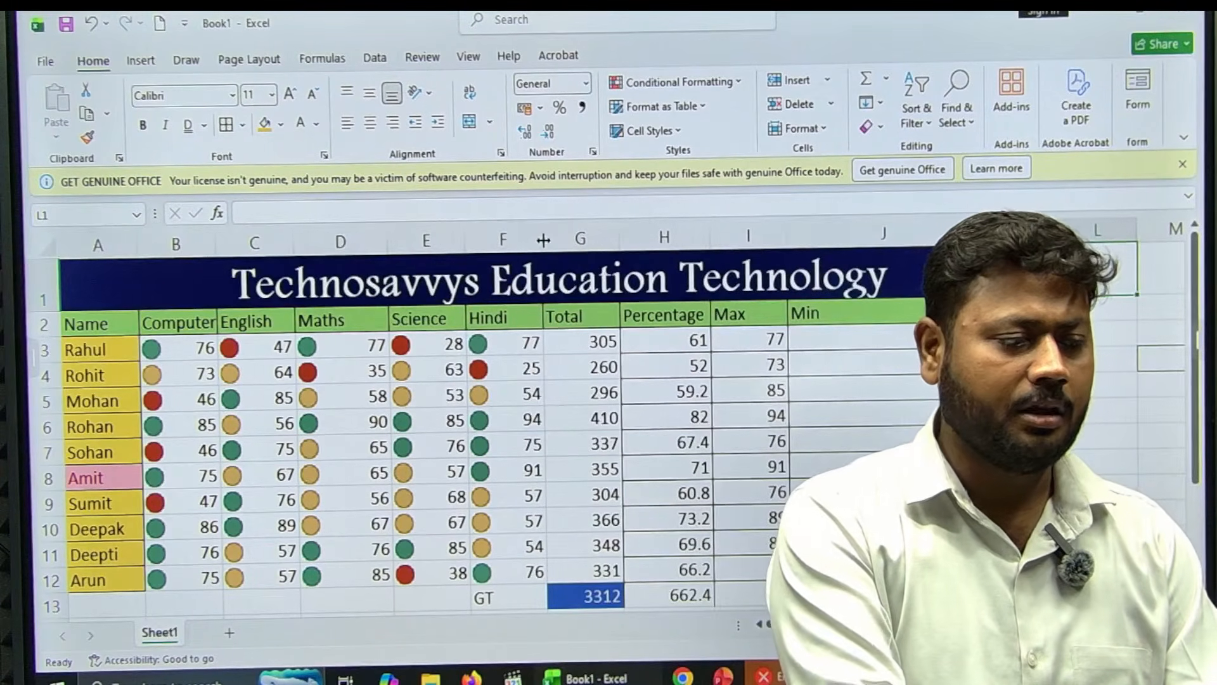
left_click_drag(641, 238, 652, 239)
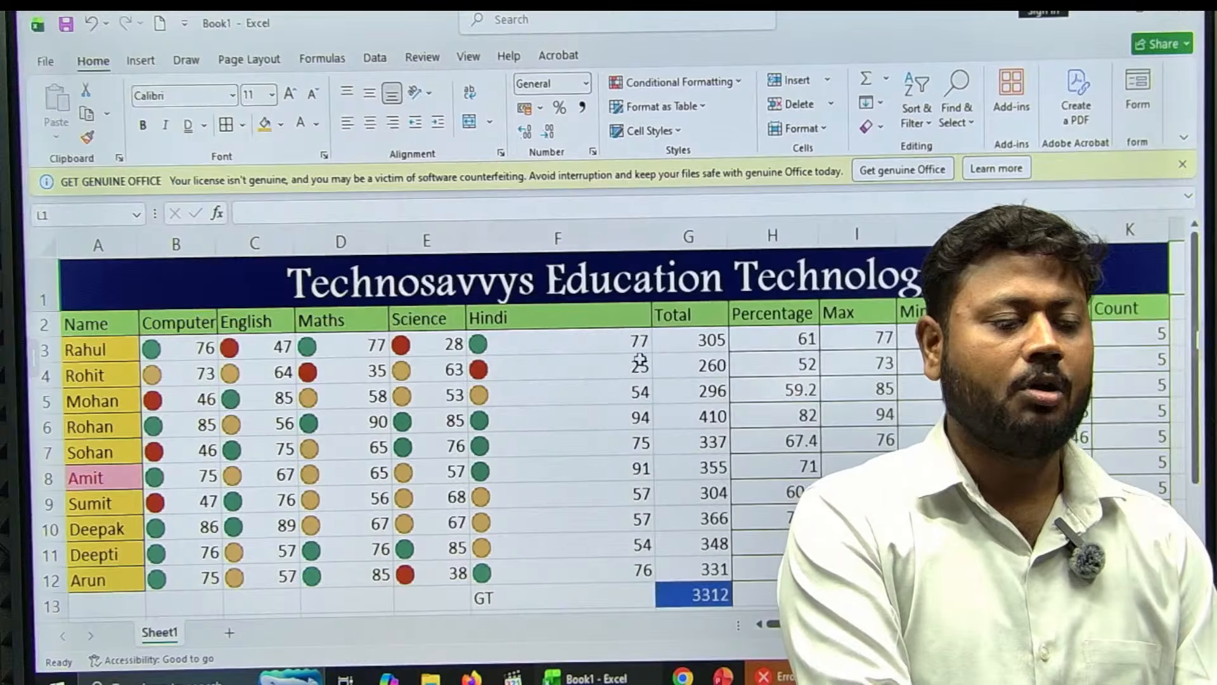
- AutoFit the column widths of the marks sheet to the contents of A2:K12
left_click_drag(106, 329, 1182, 564)
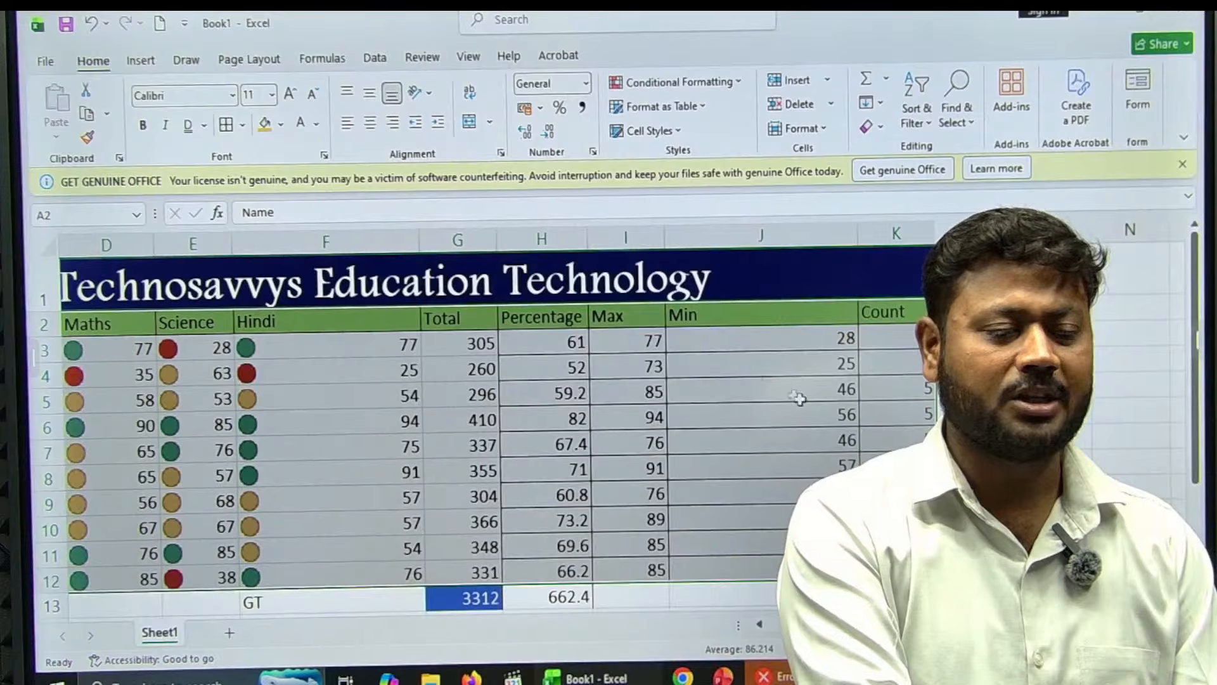
left_click(815, 131)
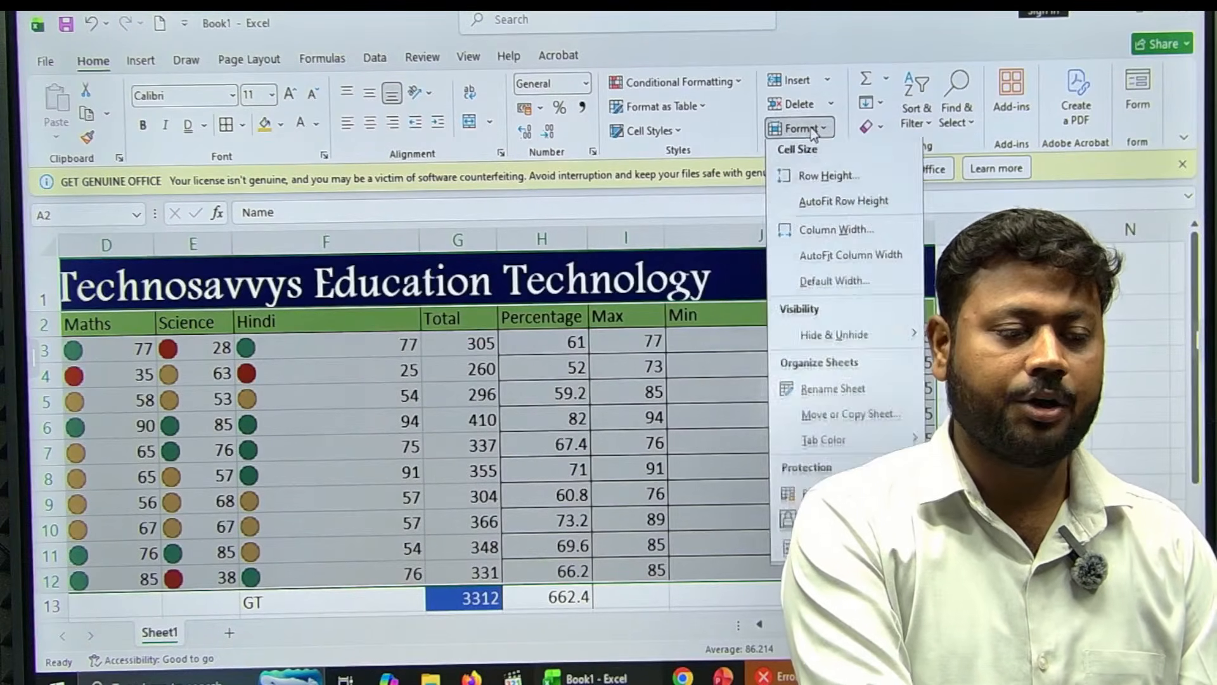
left_click(846, 259)
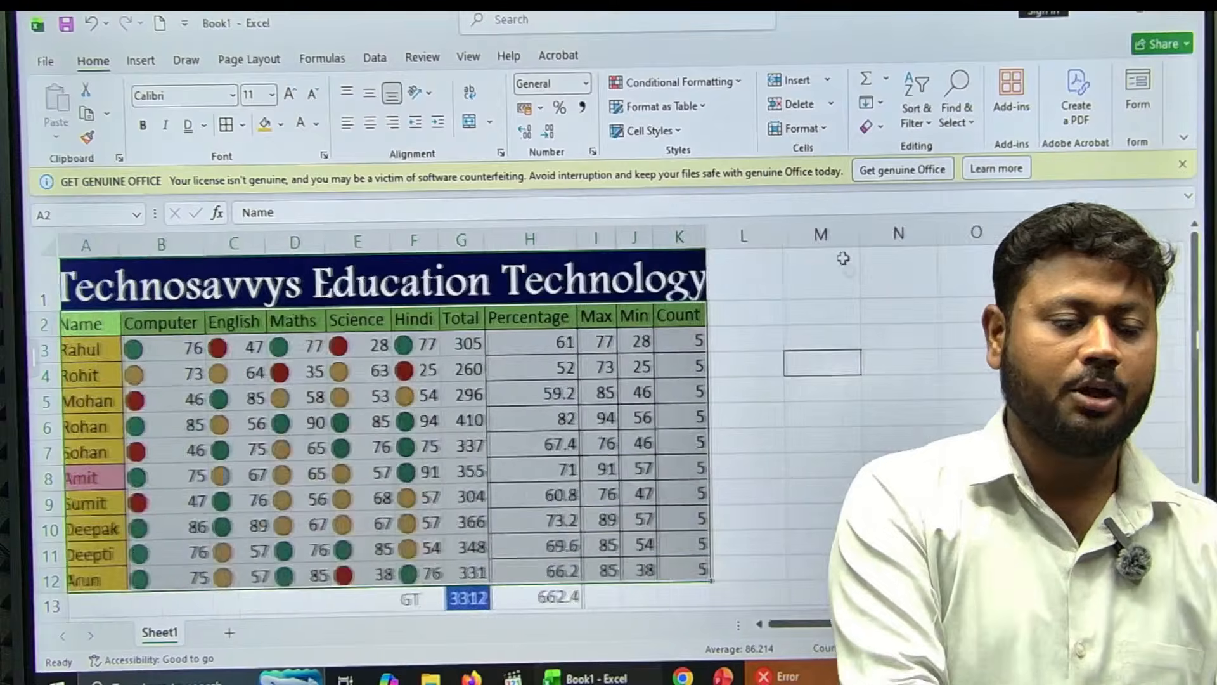
left_click(983, 412)
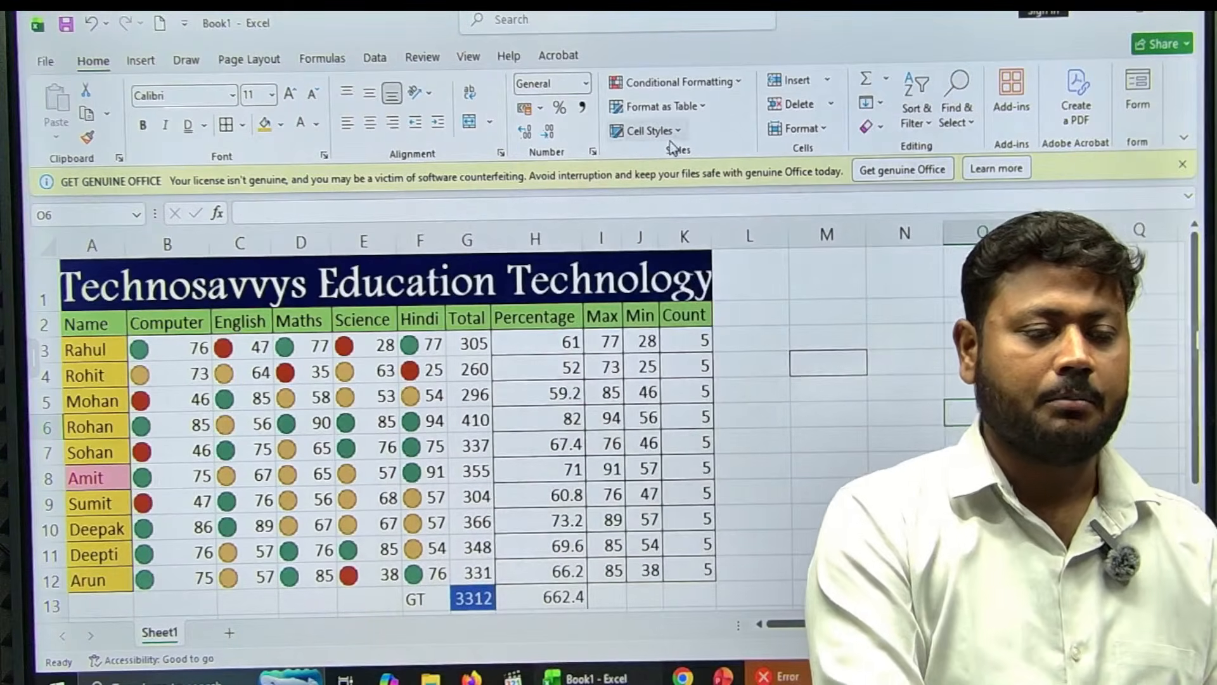
left_click(801, 129)
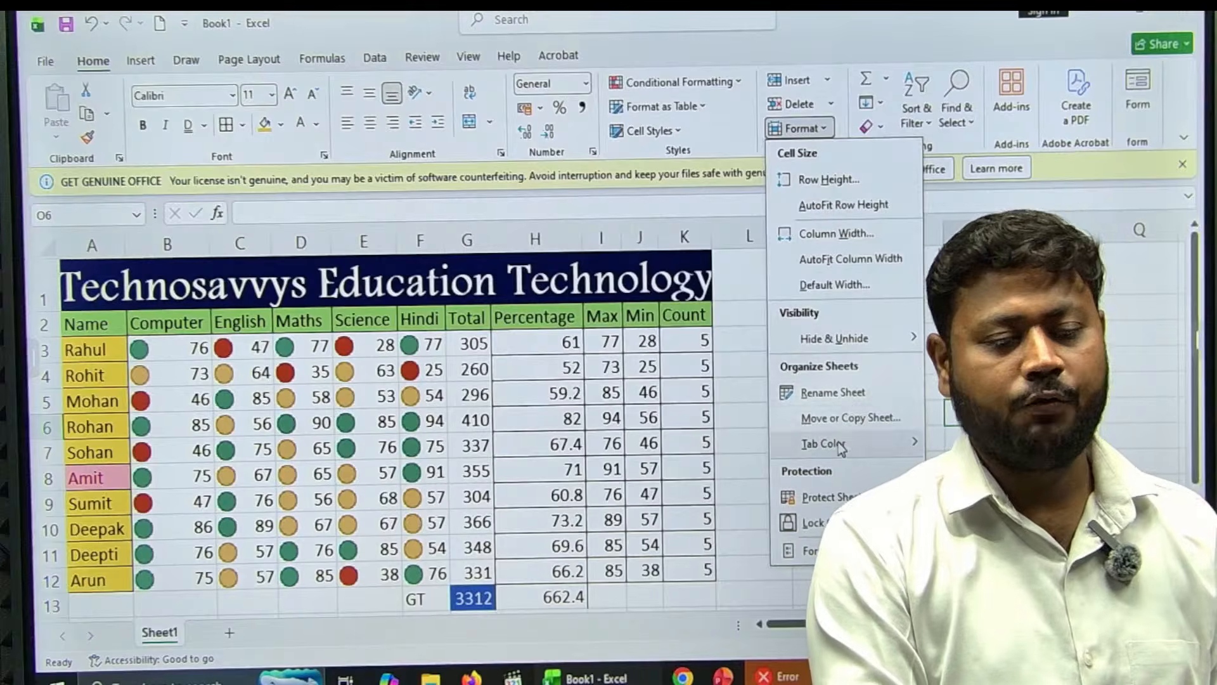
left_click(653, 172)
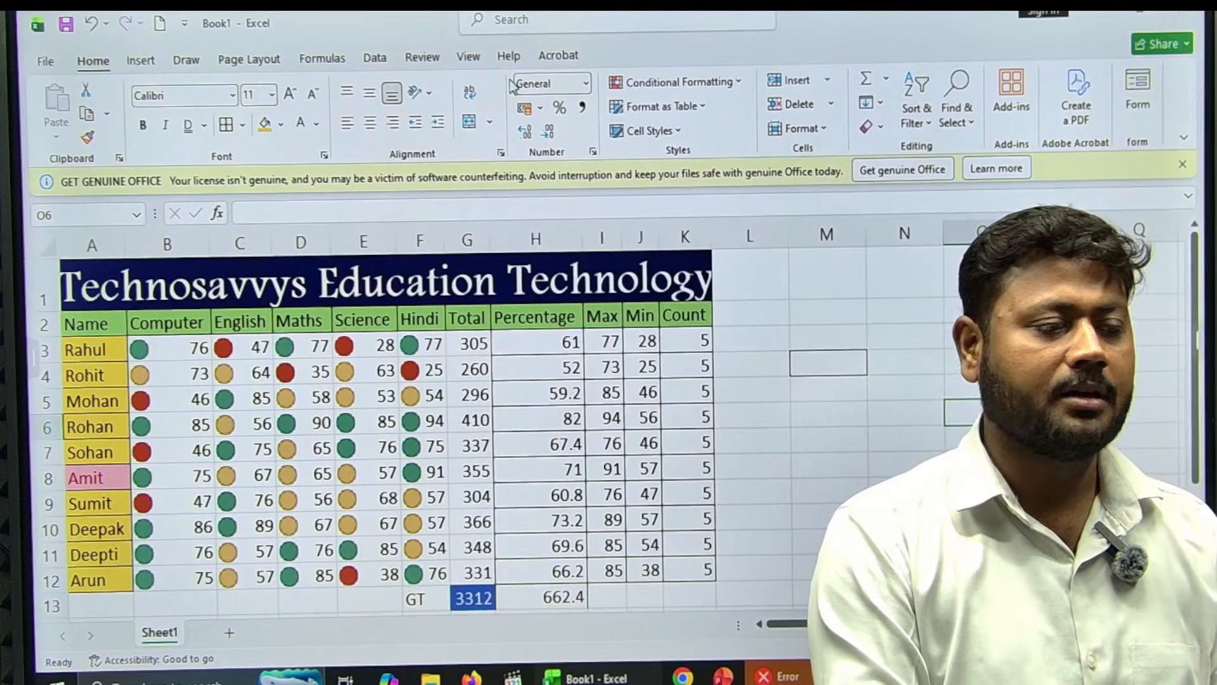
left_click(431, 60)
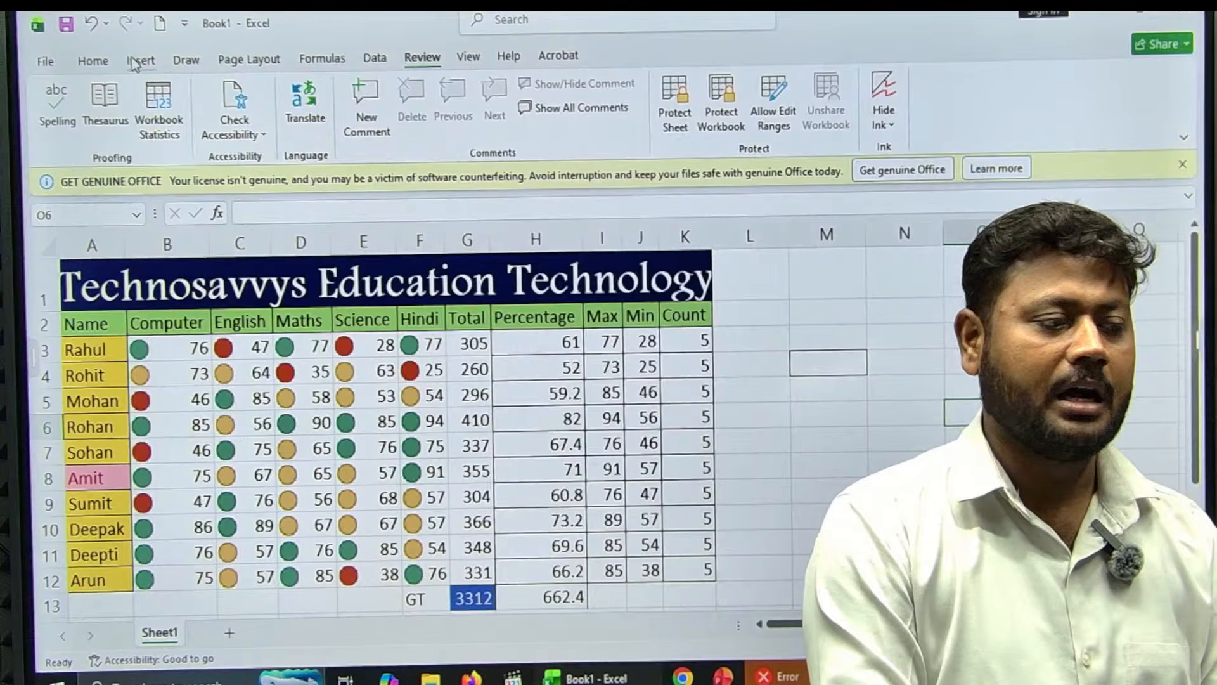
left_click(92, 60)
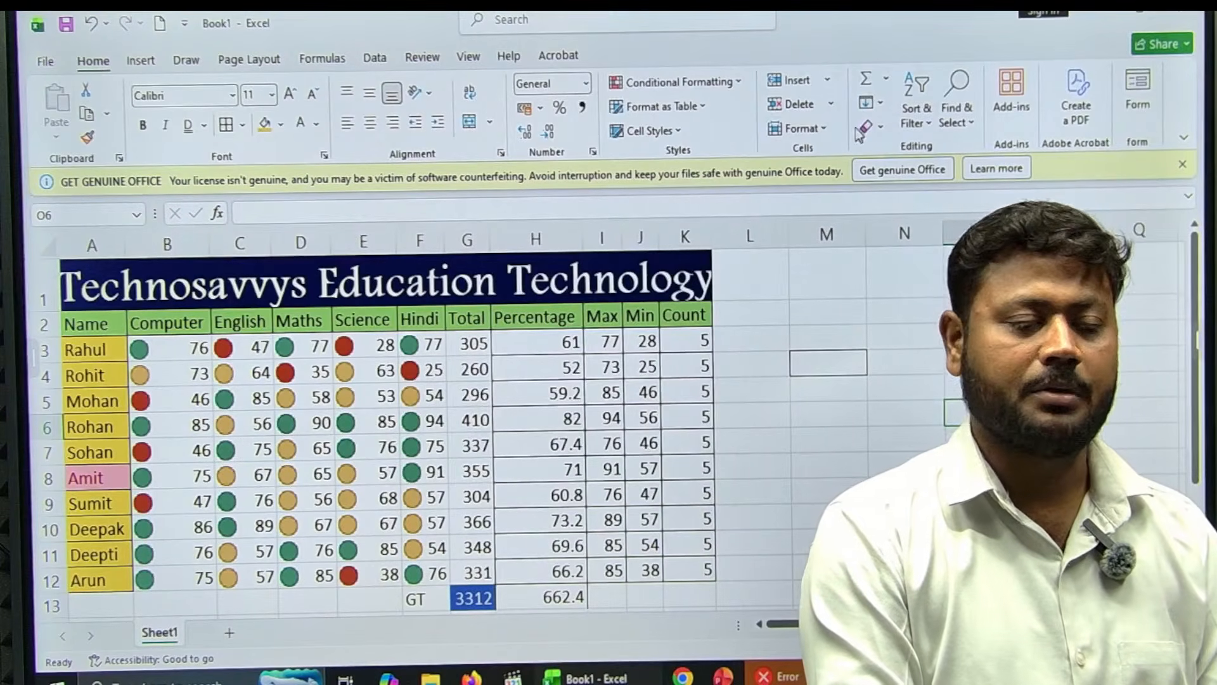
left_click(824, 127)
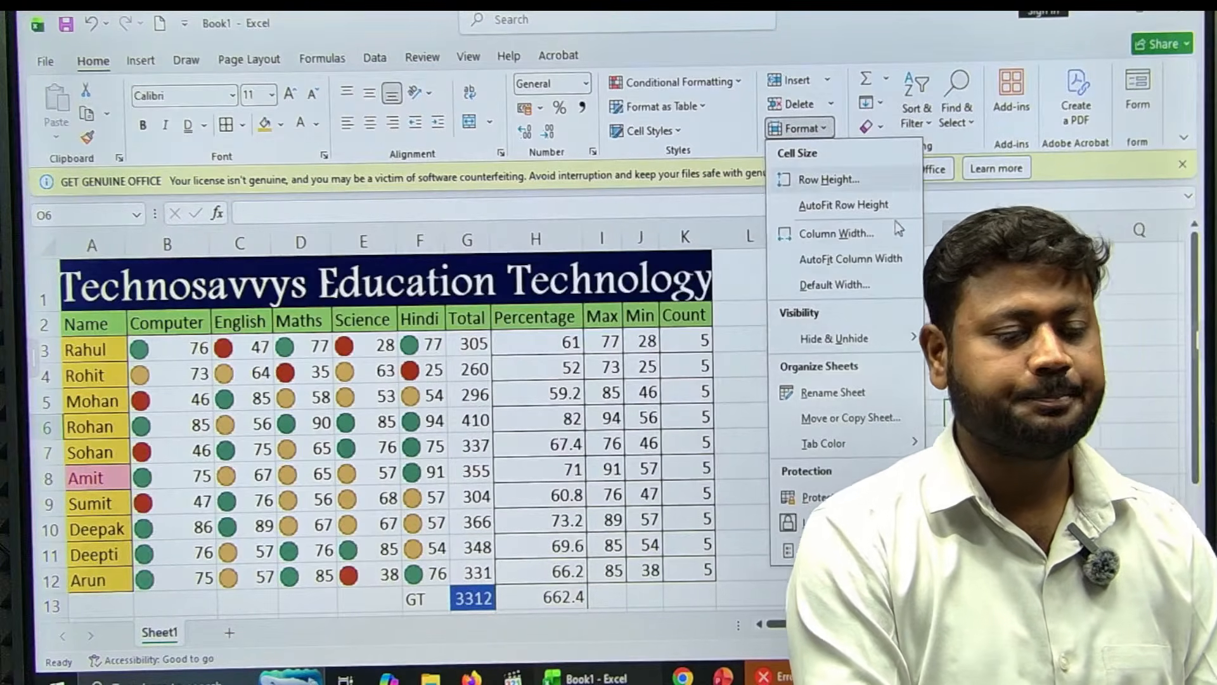
left_click(953, 313)
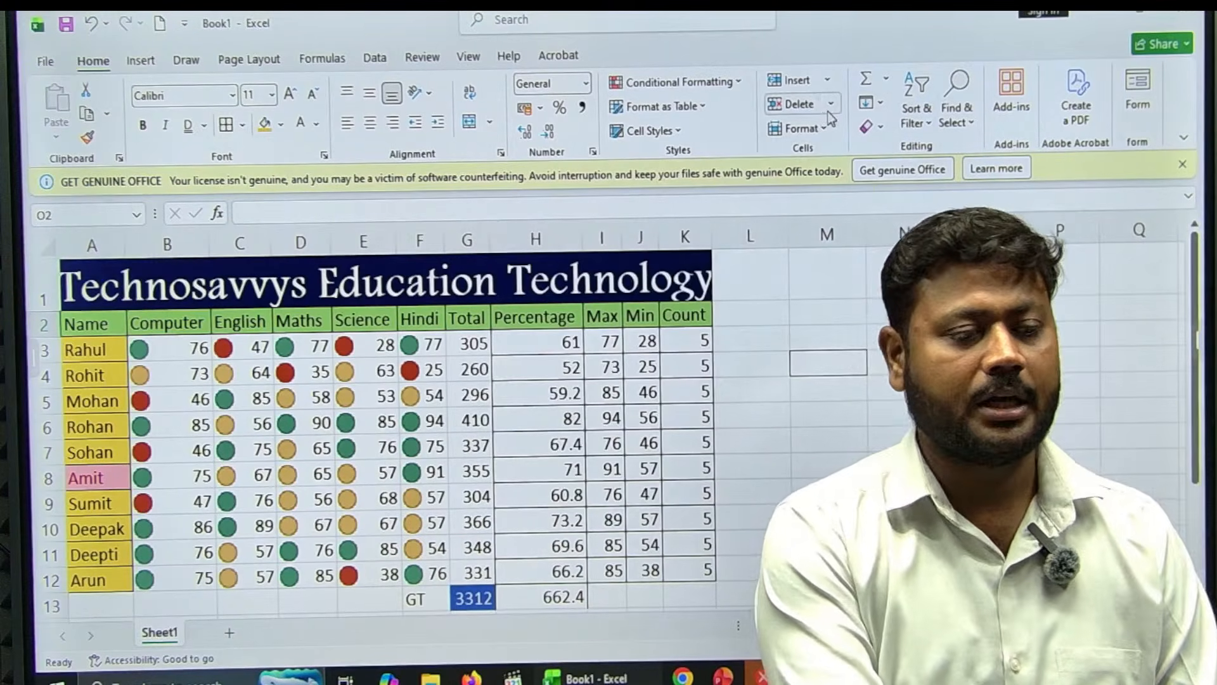
- Hide the empty column O and undo the hiding
left_click(804, 128)
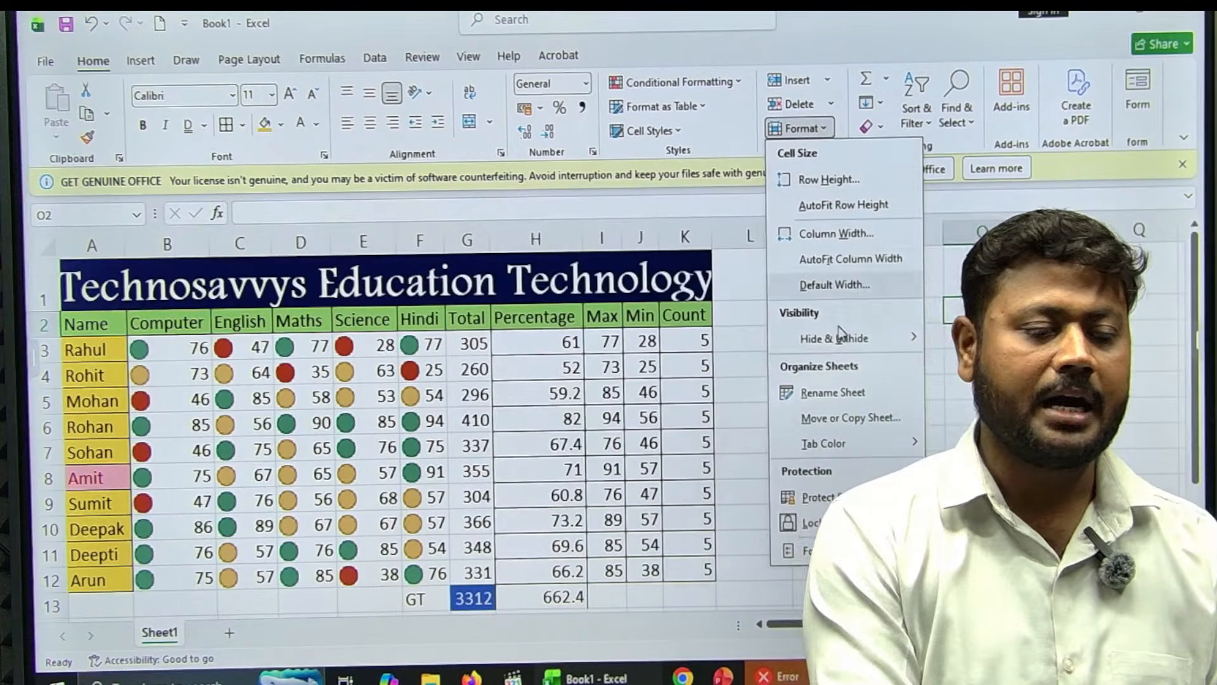
mouse_move(837, 338)
left_click(948, 367)
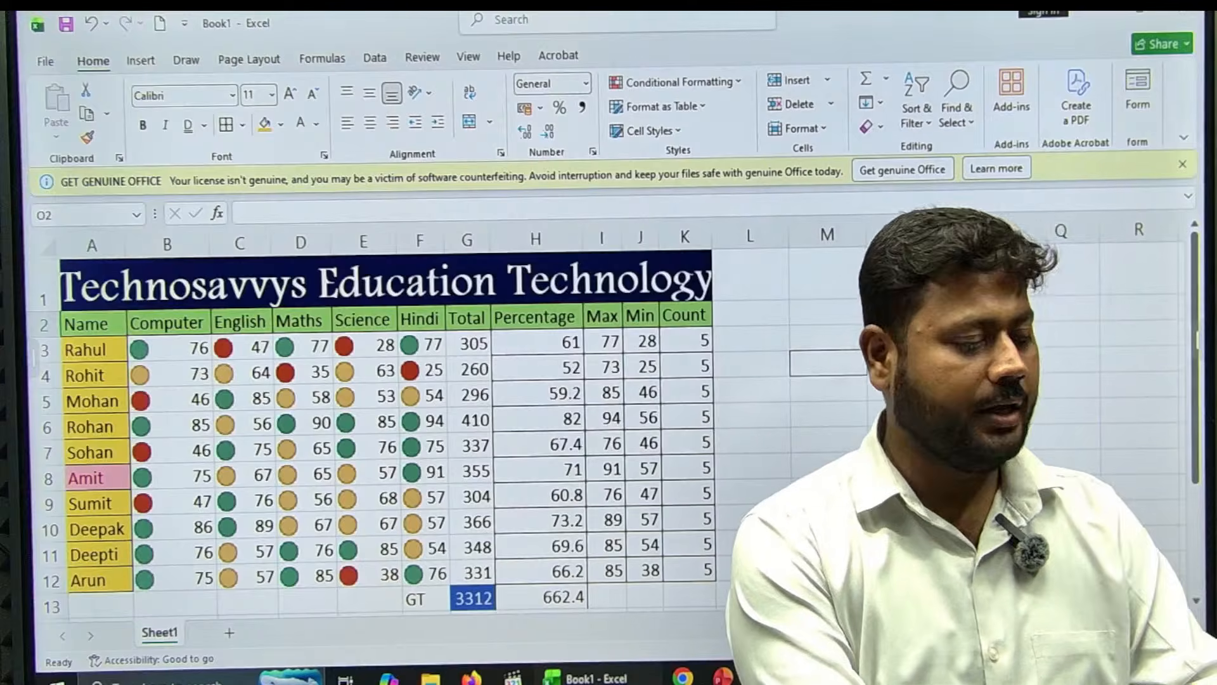
key("ctrl+z")
left_click(905, 438)
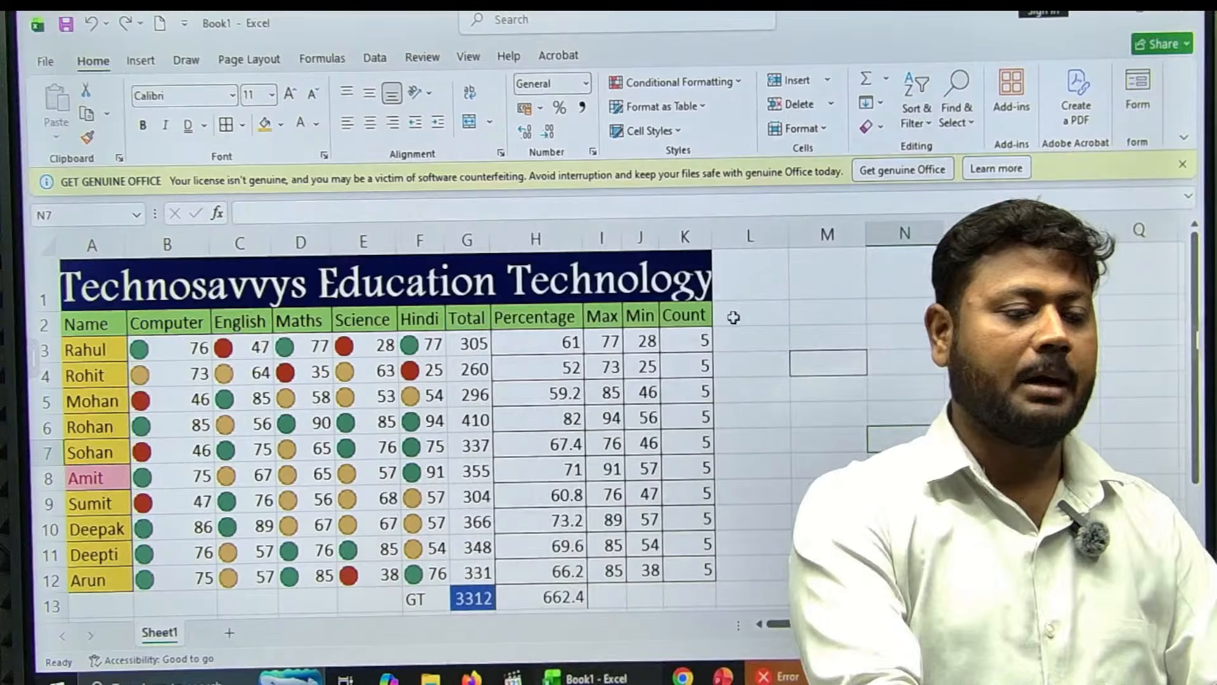
- Hide the Total column G of the marks sheet and unhide it again
left_click(469, 240)
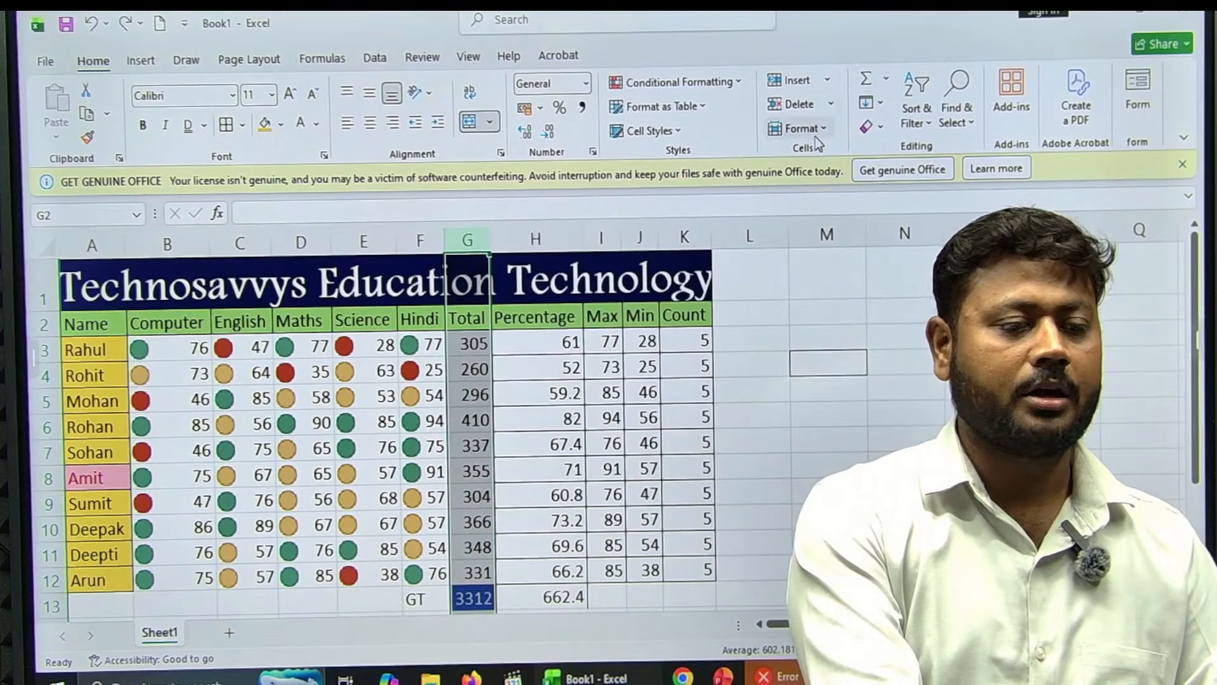
left_click(802, 128)
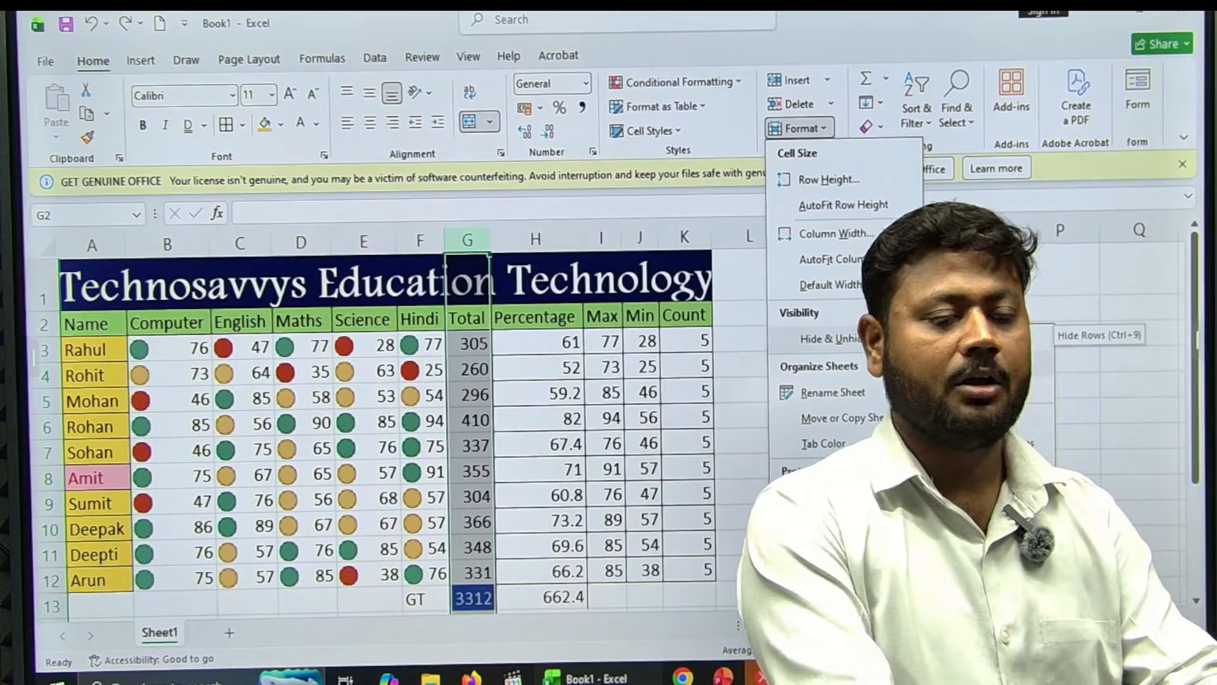
left_click(973, 362)
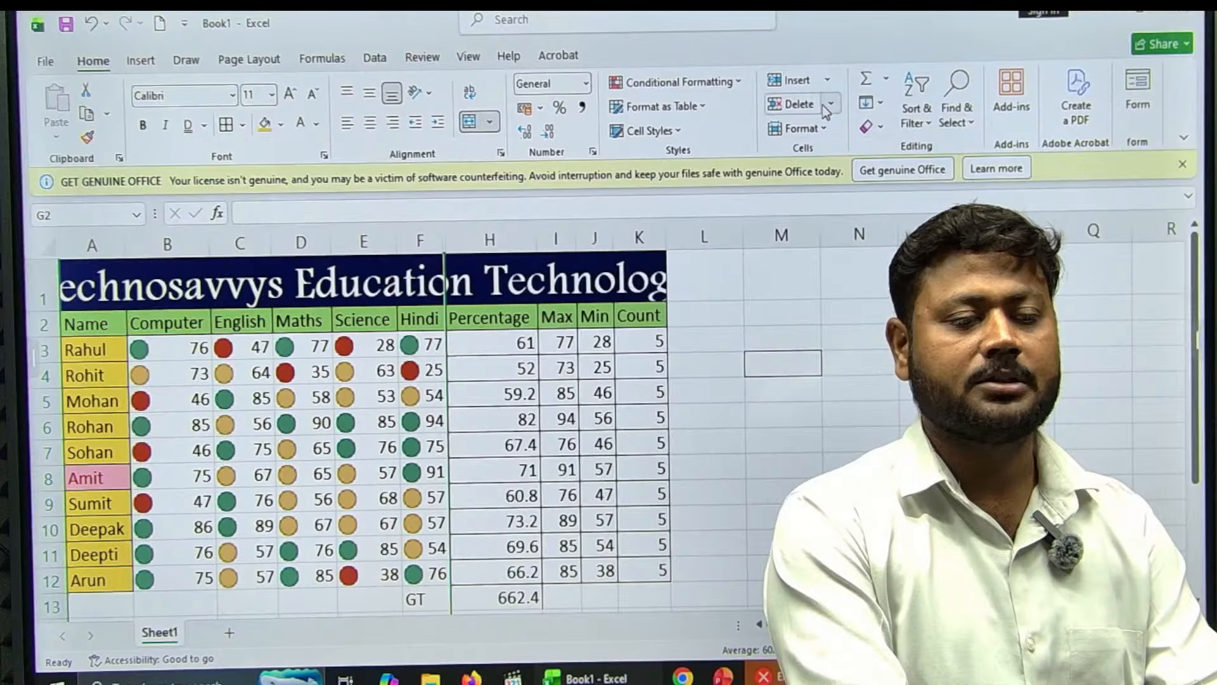
left_click(797, 128)
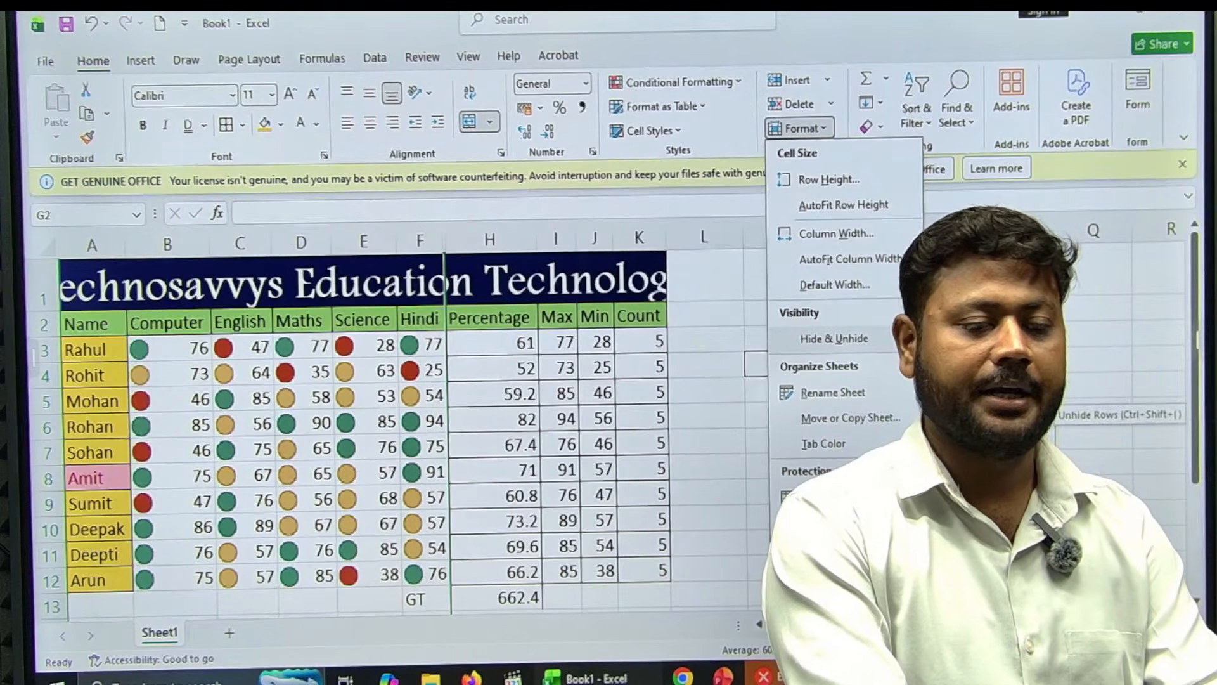
left_click(976, 443)
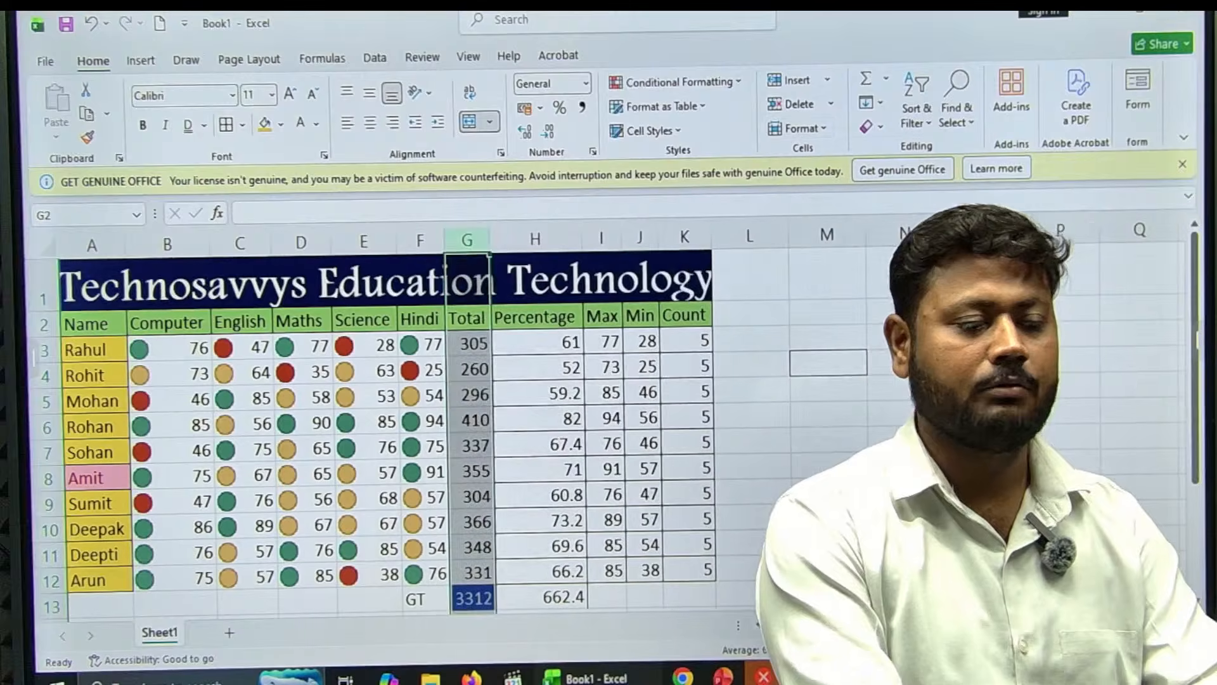
left_click(906, 489)
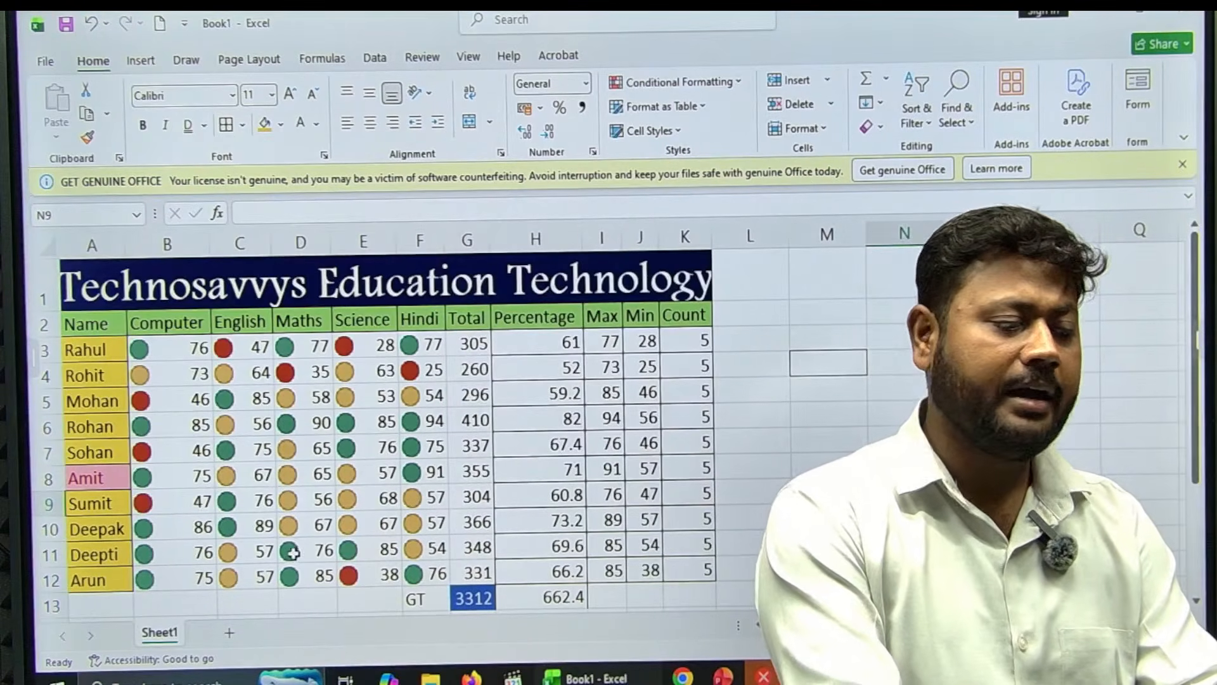
right_click(168, 634)
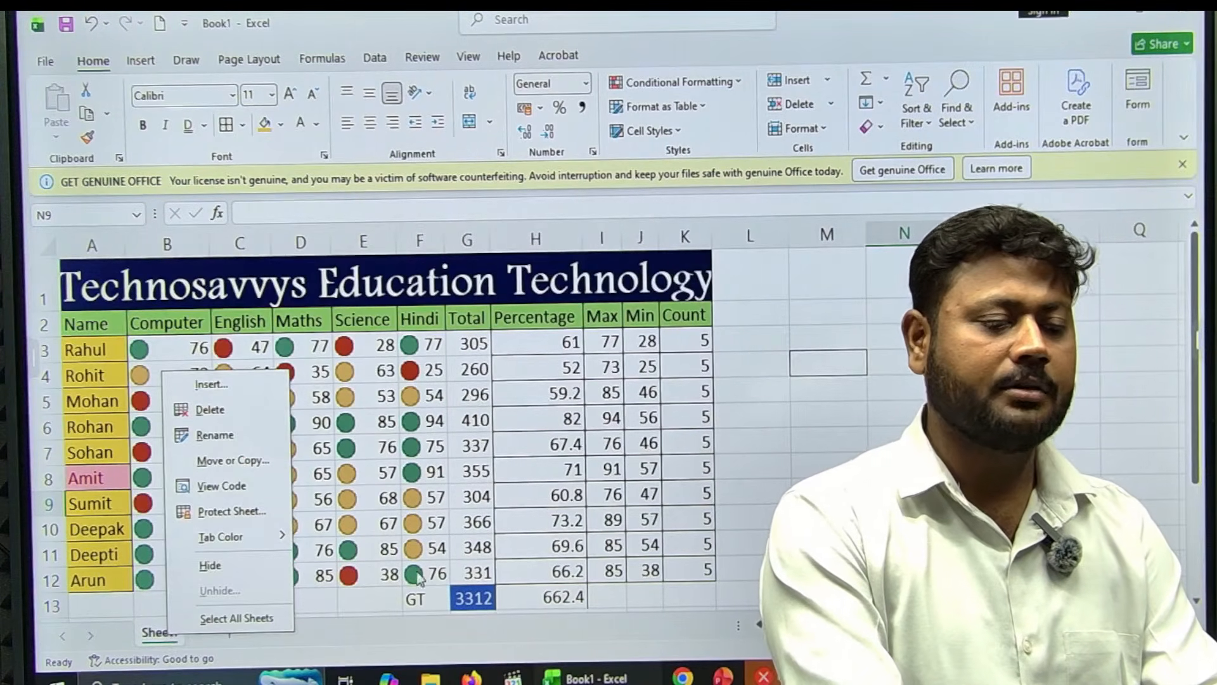
left_click(769, 469)
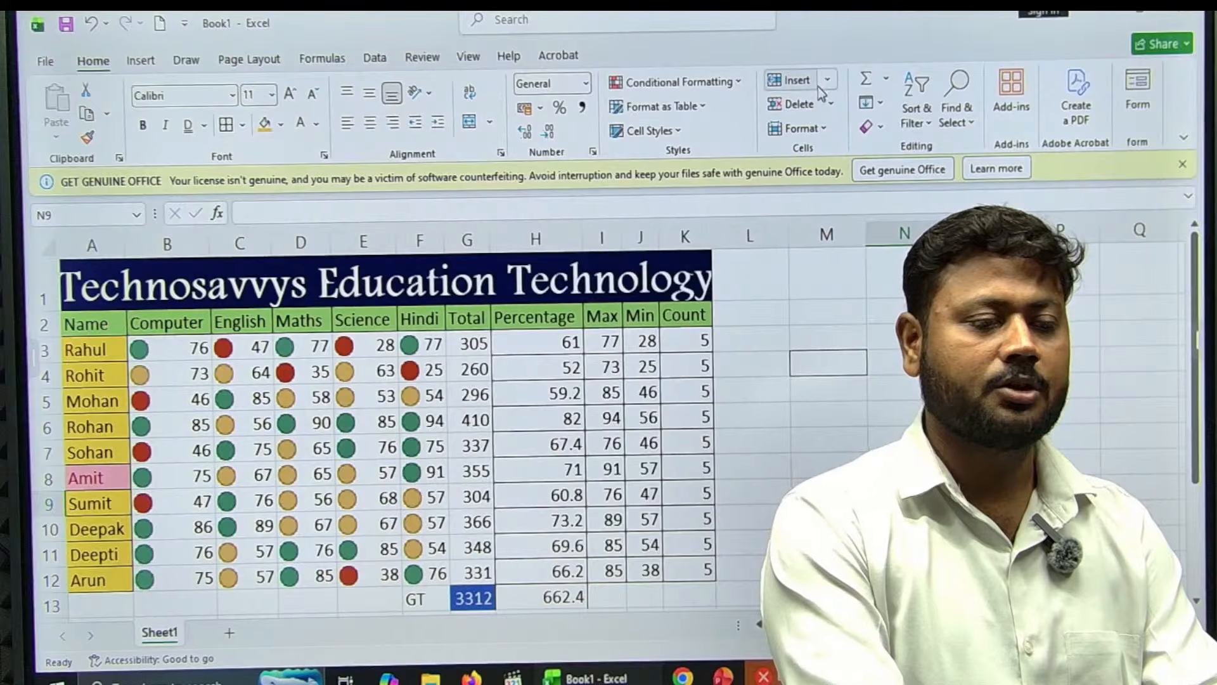
left_click(823, 131)
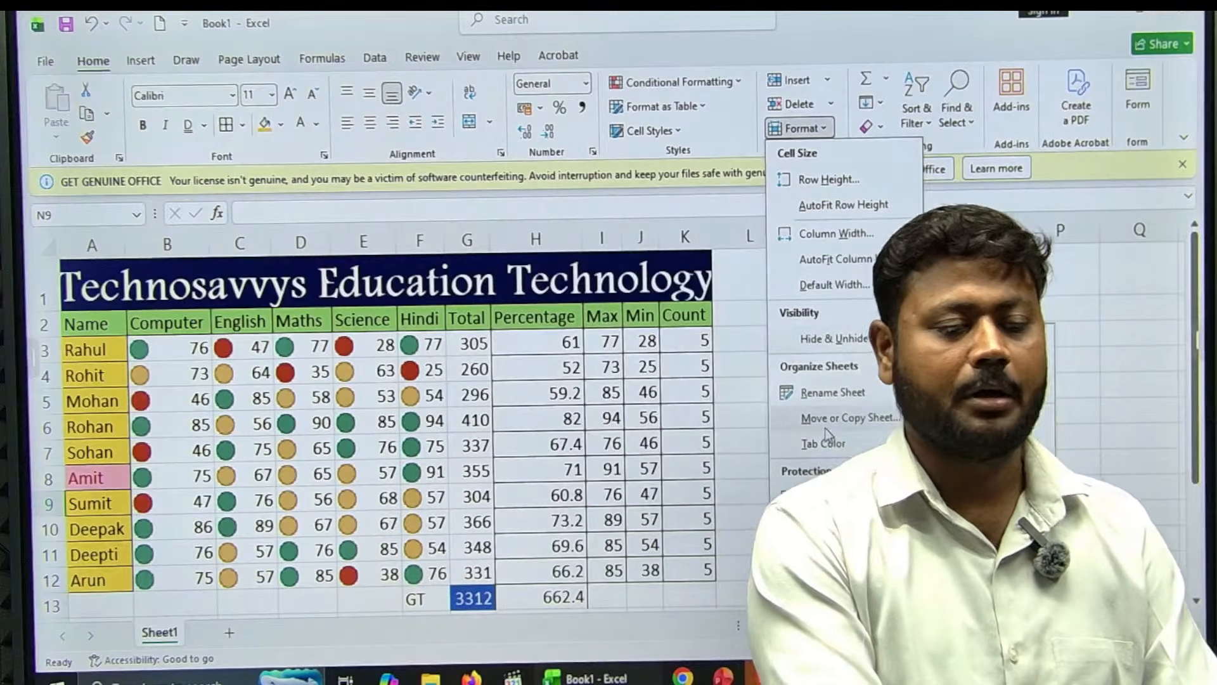
mouse_move(872, 437)
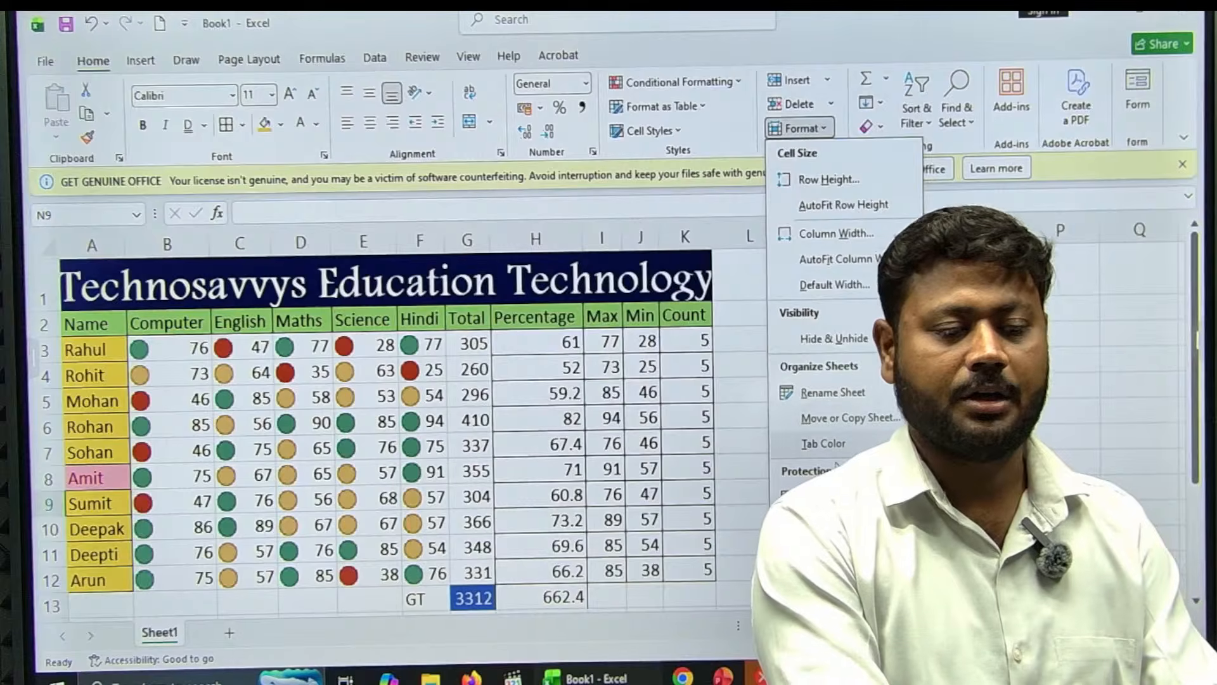
key("Escape")
key("Escape")
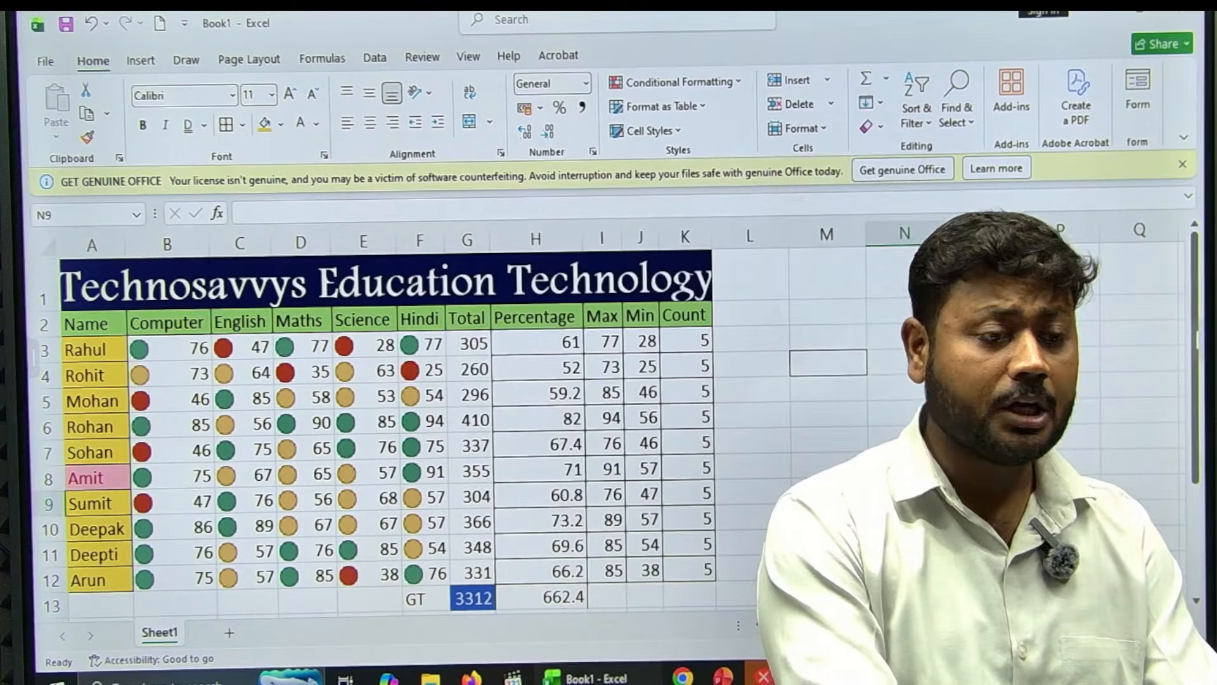
left_click(886, 82)
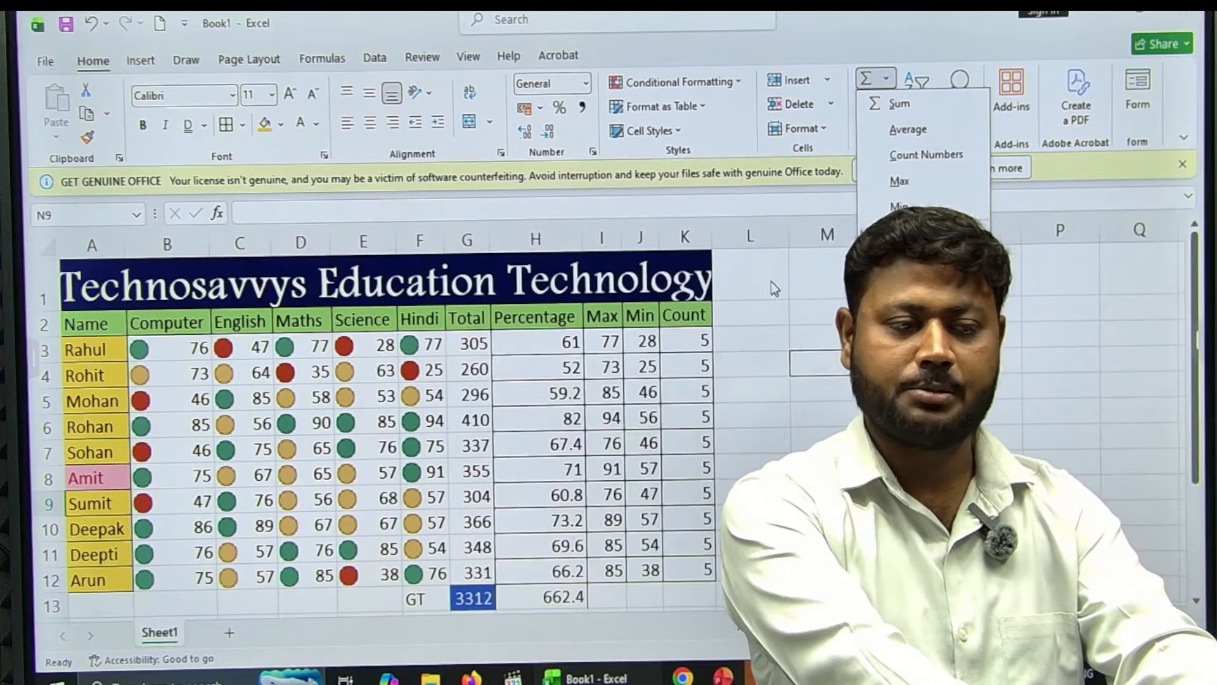
left_click(734, 311)
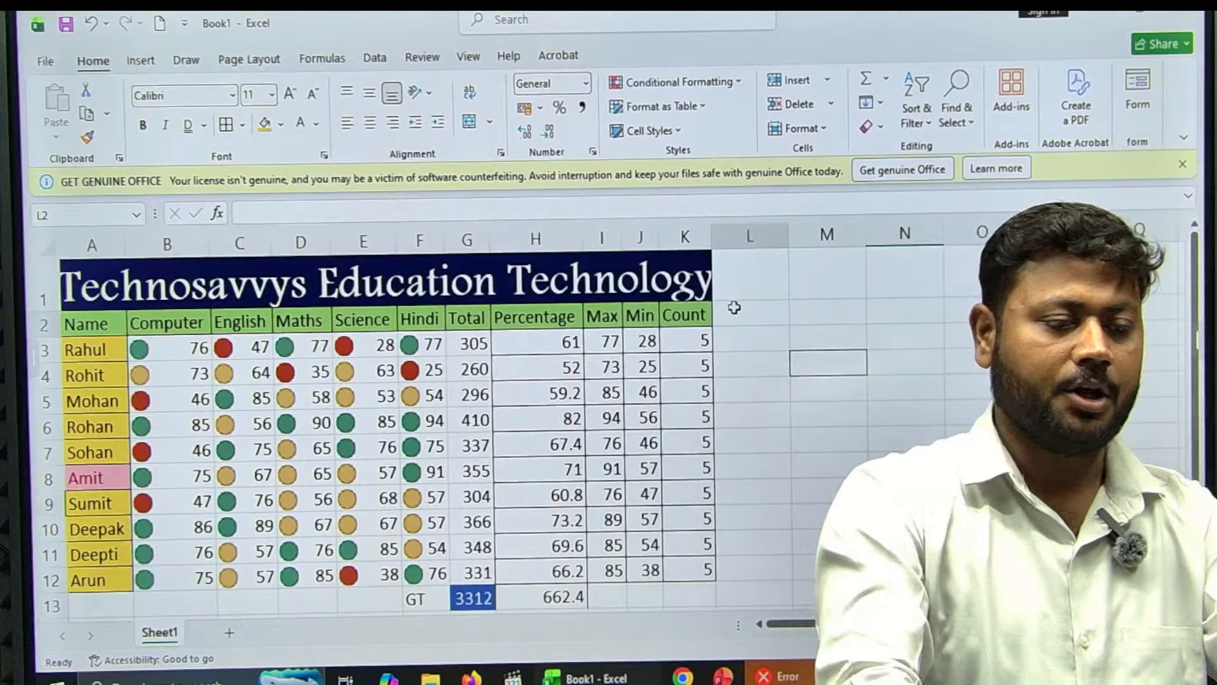
type("=av")
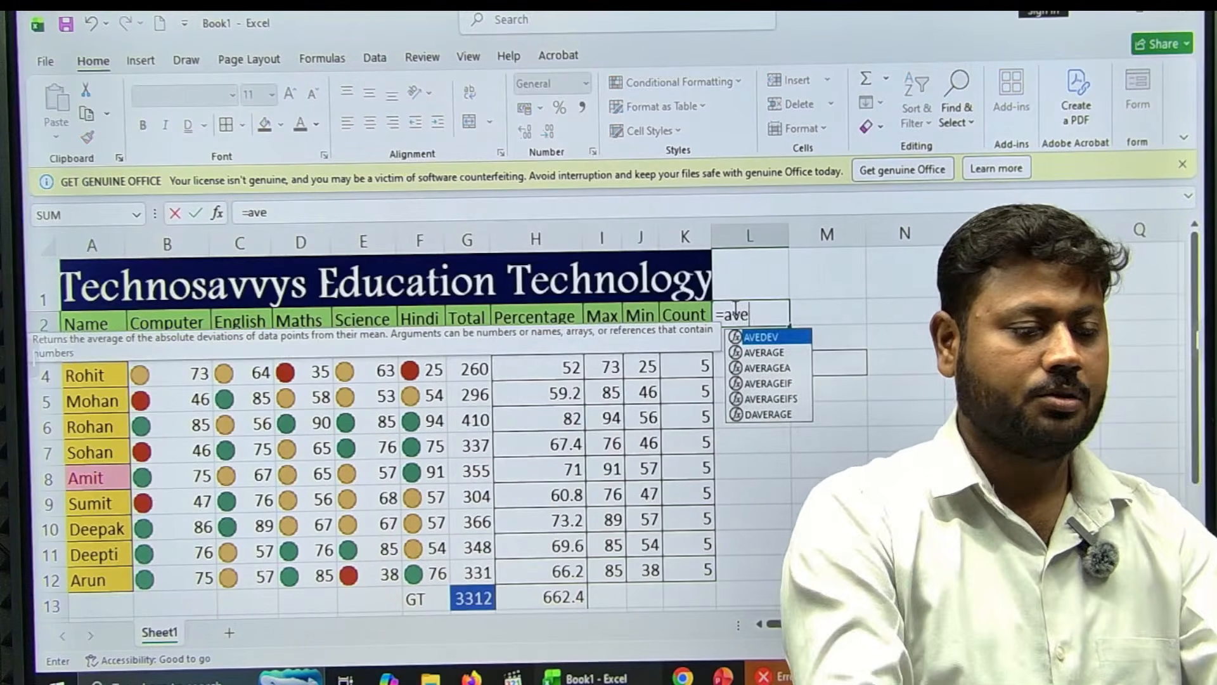
type("e")
double_click(778, 352)
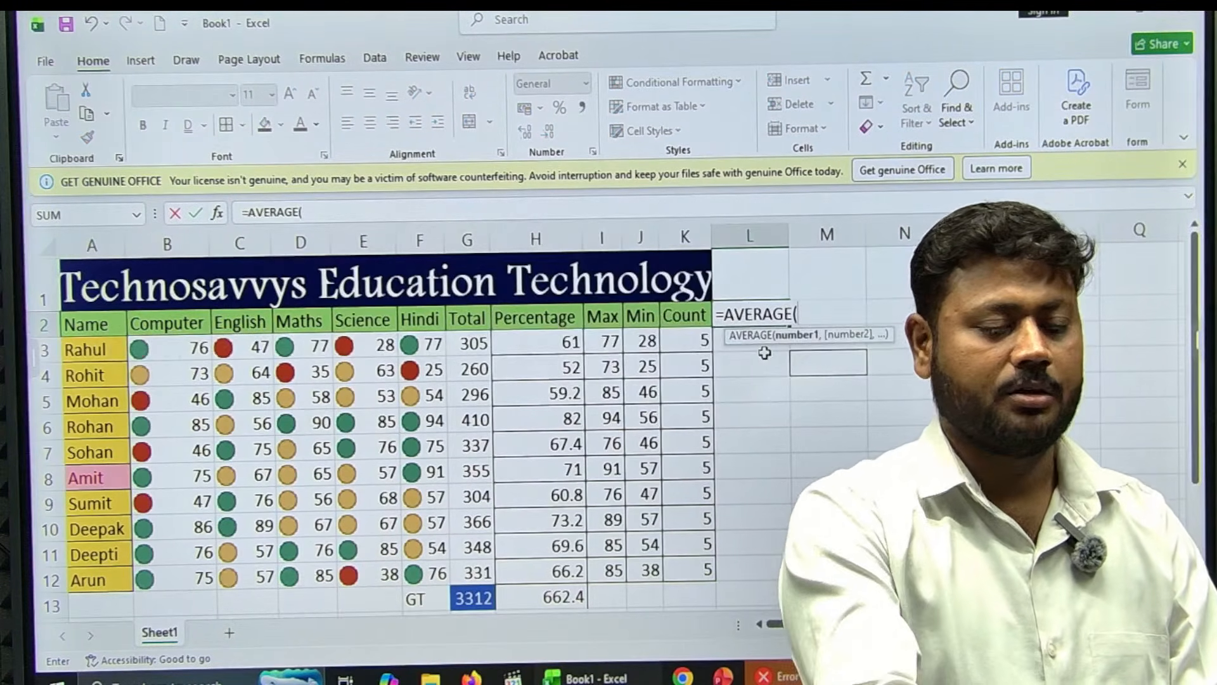
key("BackSpace")
key("BackSpace")
key("BackSpace")
key("BackSpace")
key("BackSpace")
key("BackSpace")
key("BackSpace")
key("BackSpace")
key("BackSpace")
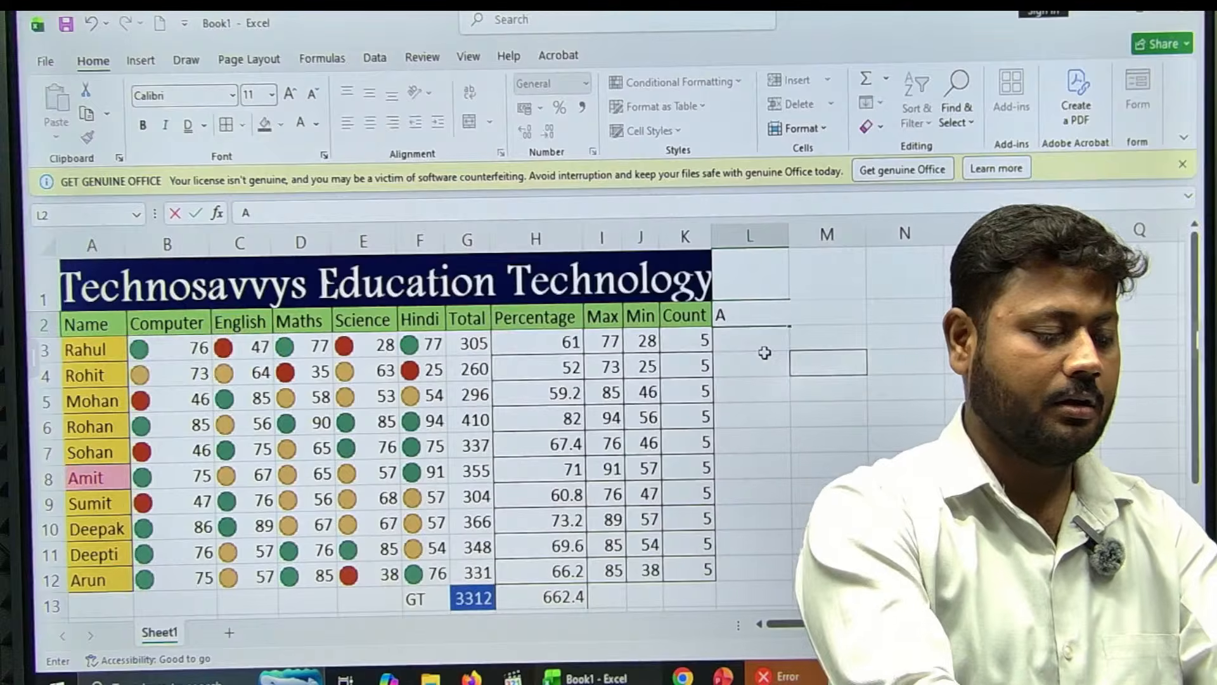
- Enter the header Average in L2 and calculate the first student's average in L3 with =AVERAGE(B3:F3)
type("Average")
key("Tab")
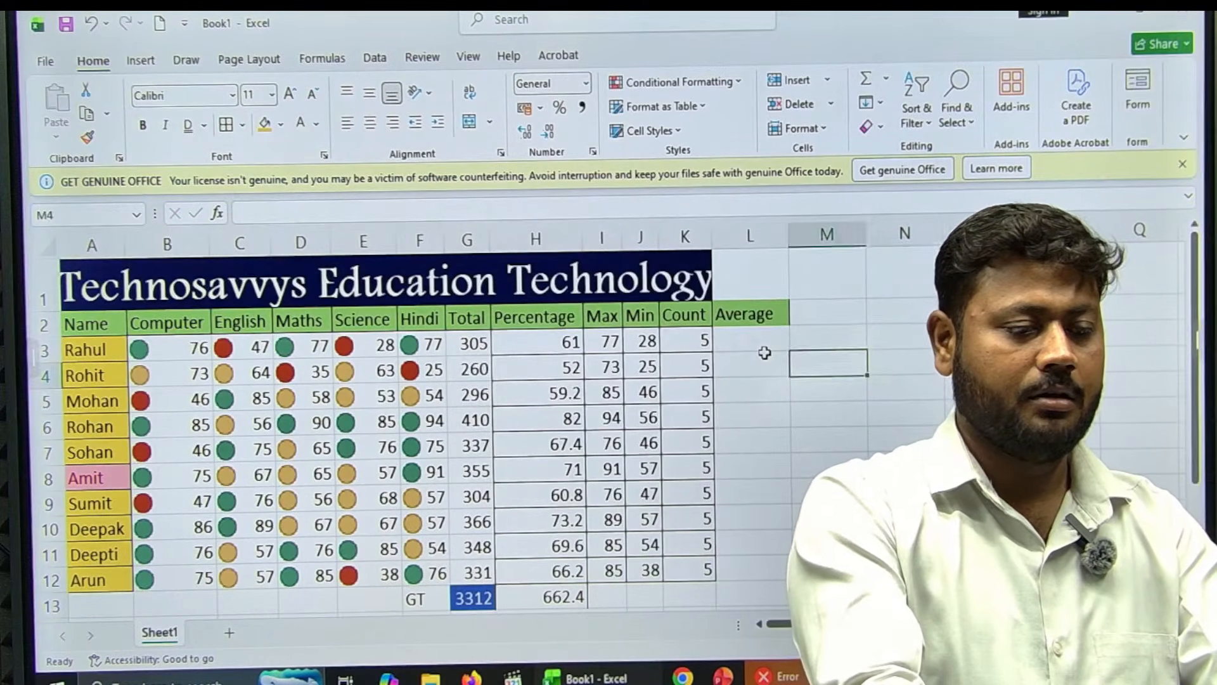
left_click(764, 352)
type("=Av")
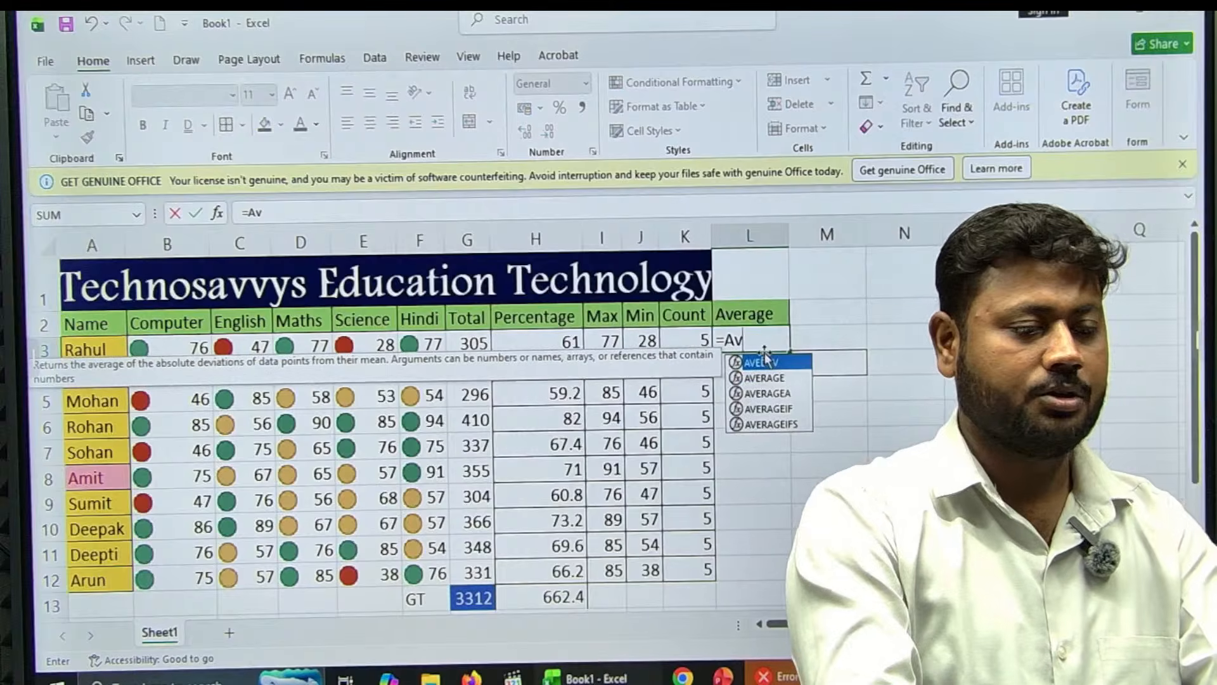
double_click(765, 379)
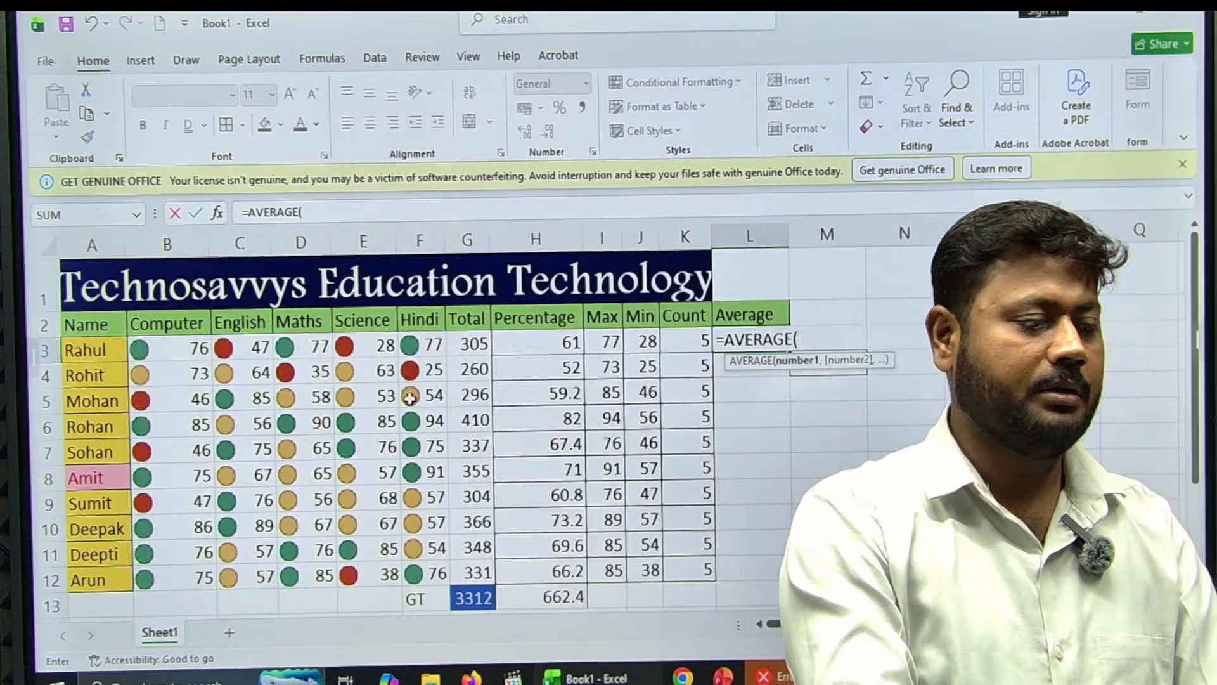
left_click_drag(185, 355, 395, 343)
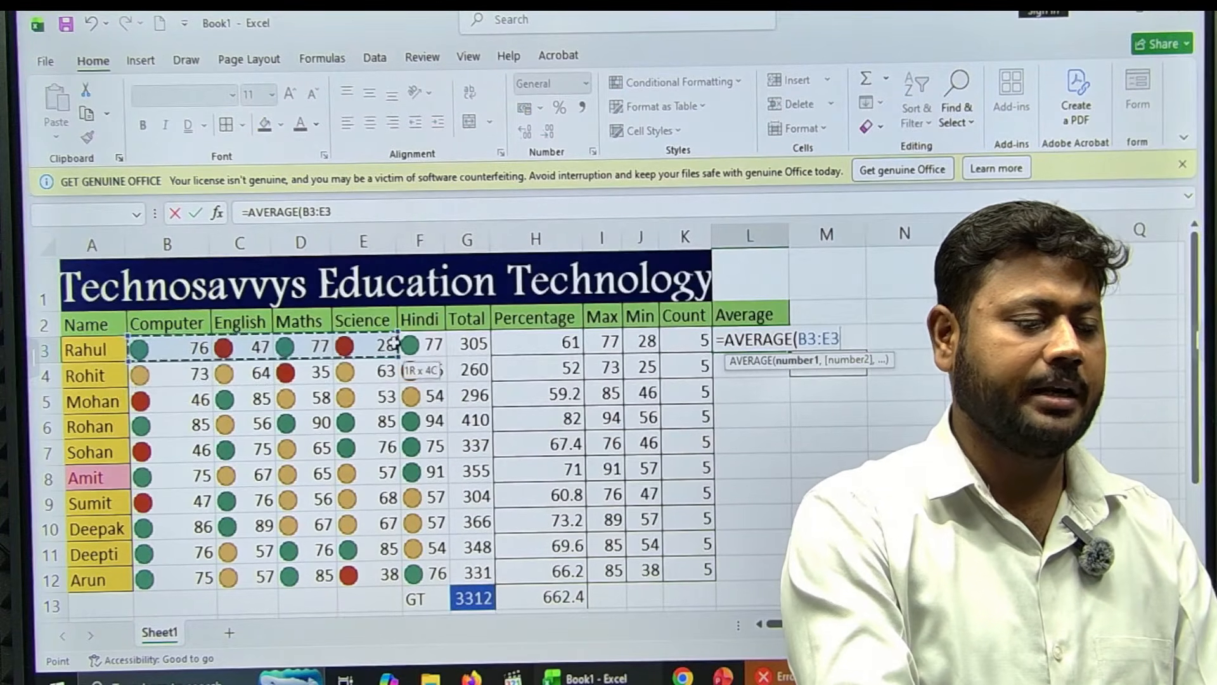
key("Return")
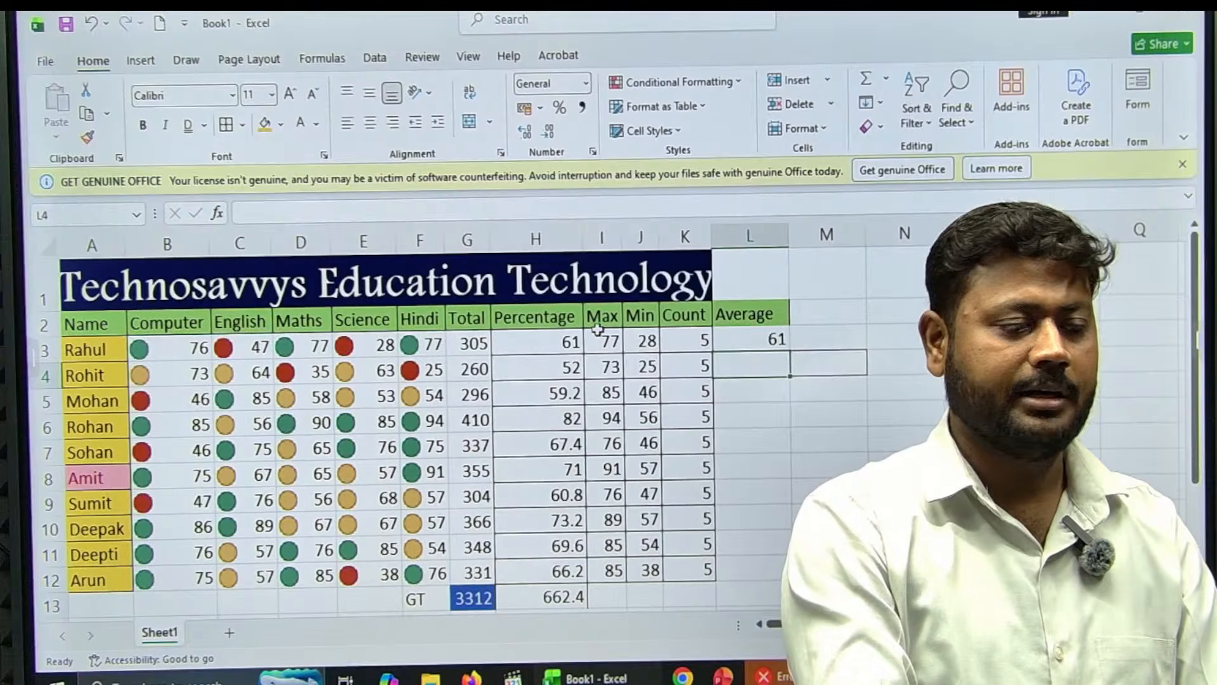
- Check the formula in L3 and fill it down the Average column to L12 for all students
double_click(745, 341)
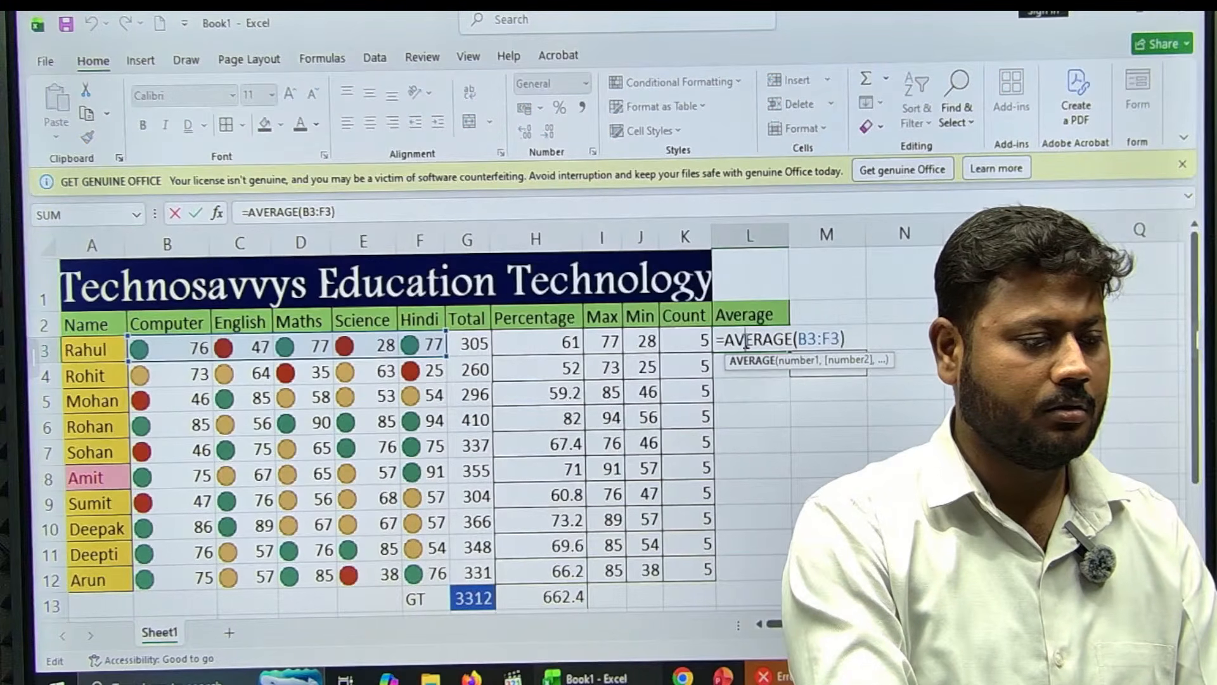
key("Return")
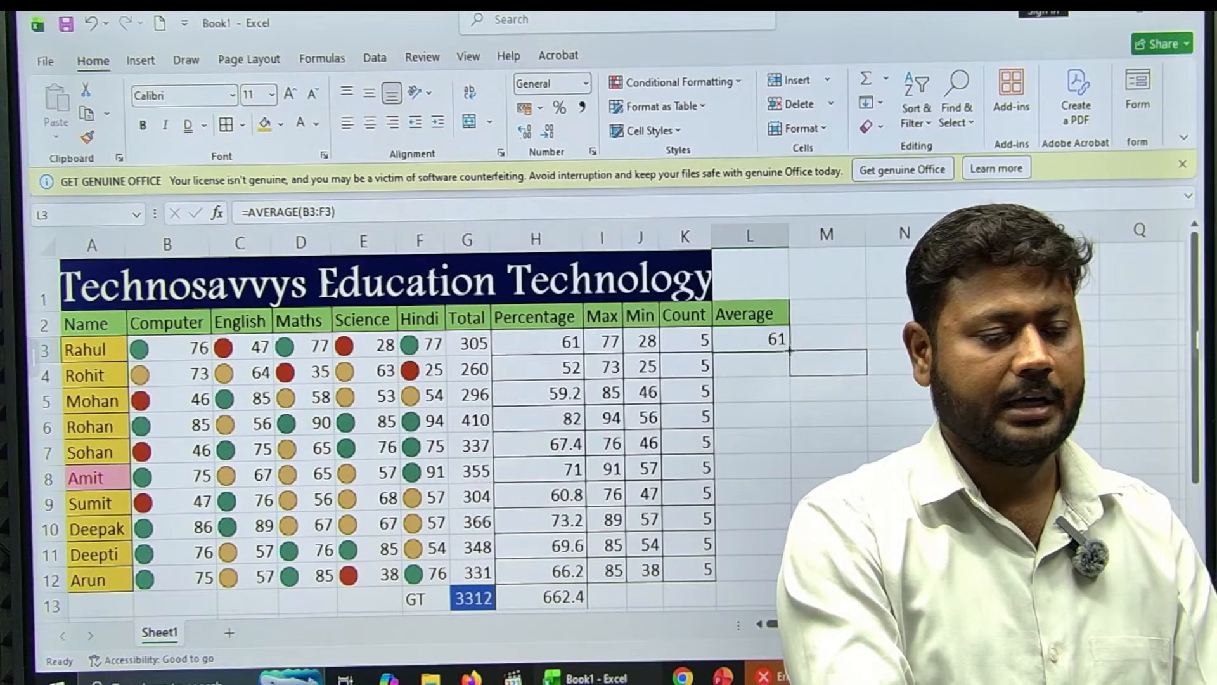
left_click_drag(769, 563, 769, 565)
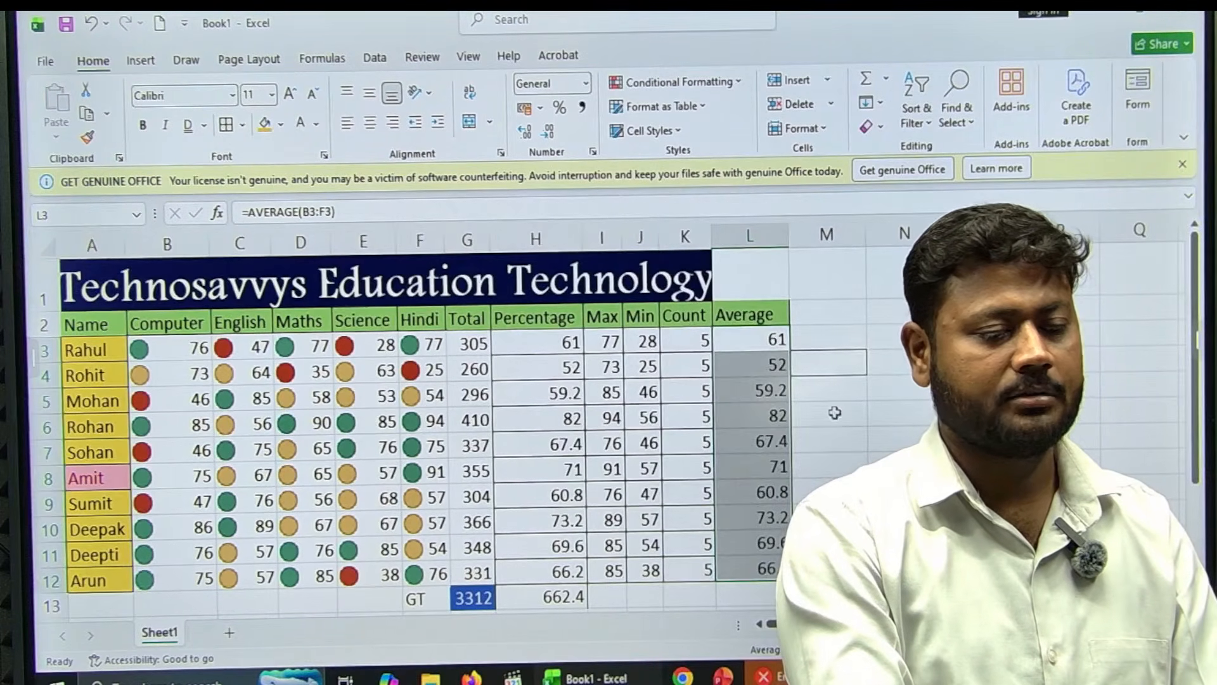
left_click(818, 366)
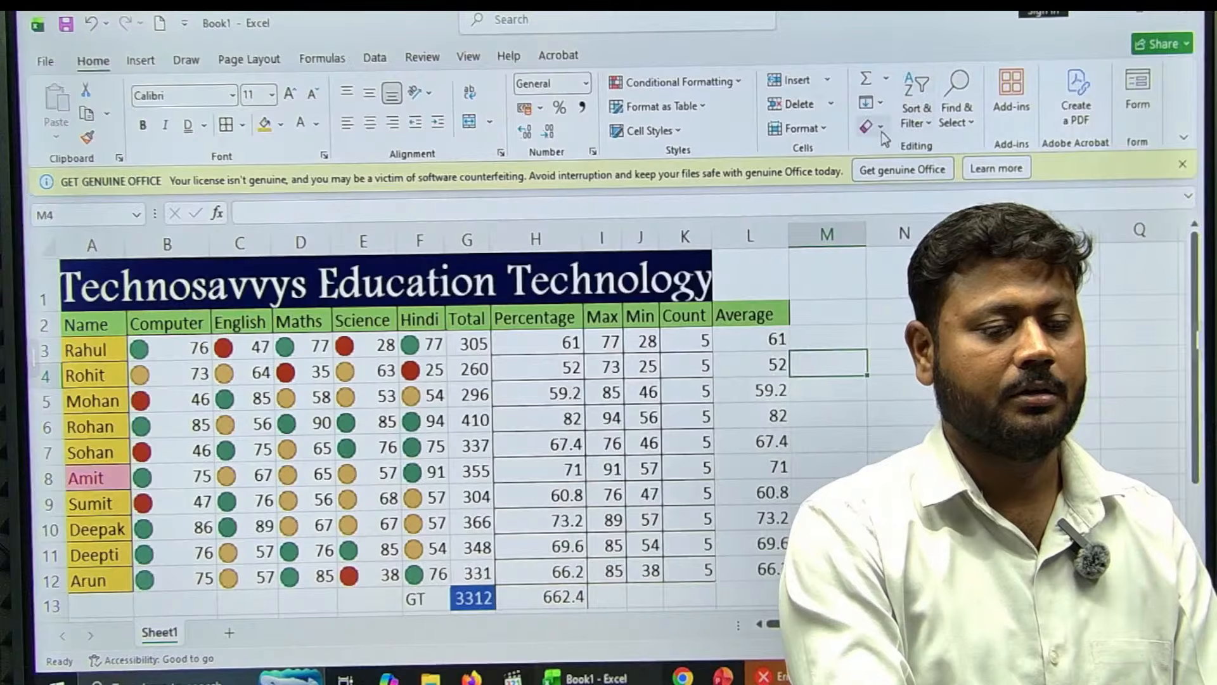
left_click(916, 179)
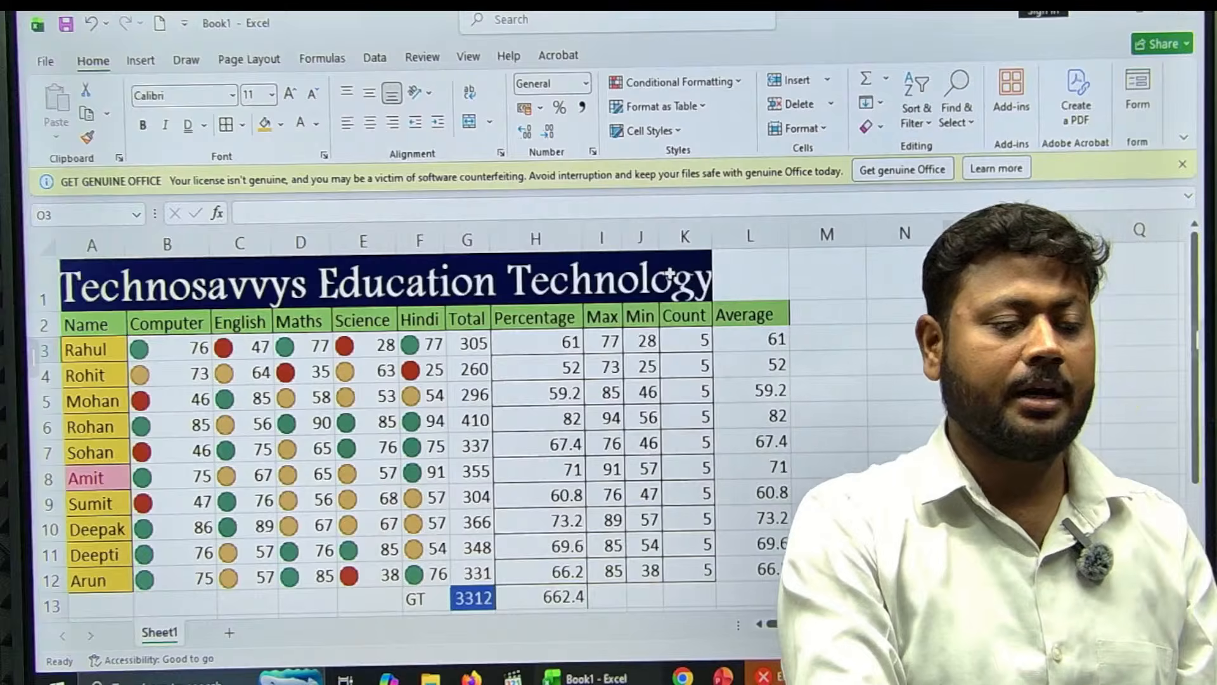
- Try copying the title's formatting to the empty cell L1 with Format Painter, and undo it
left_click(668, 274)
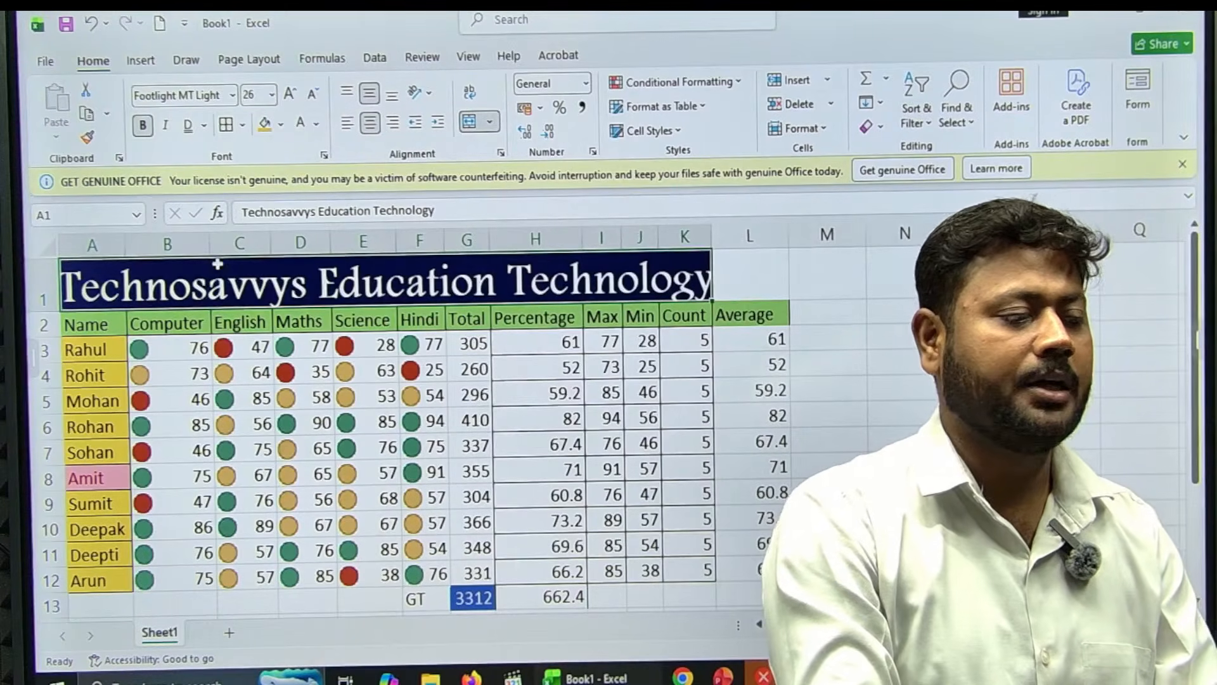
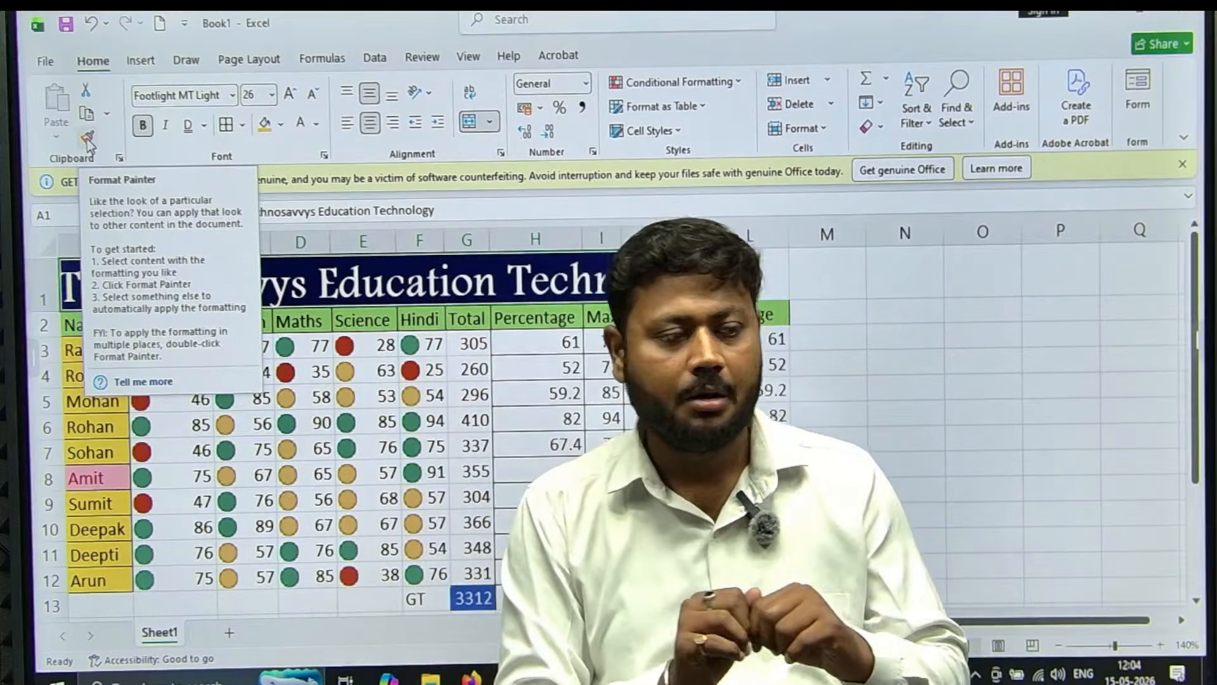
left_click(88, 138)
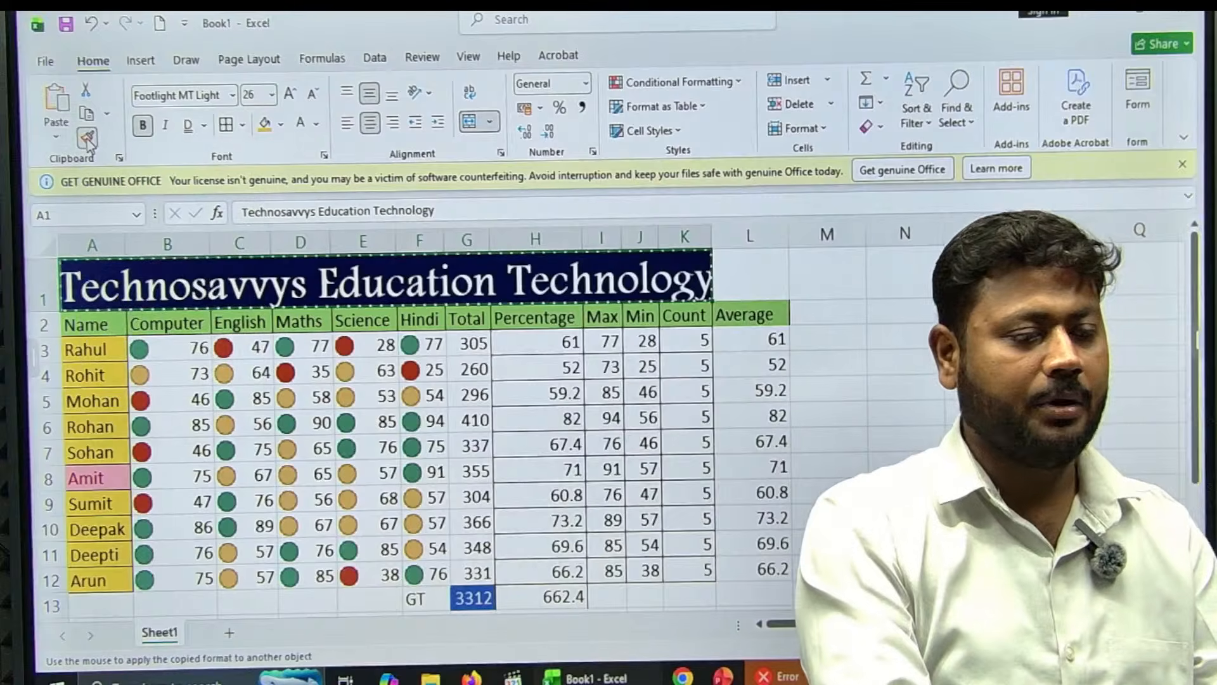
left_click(738, 295)
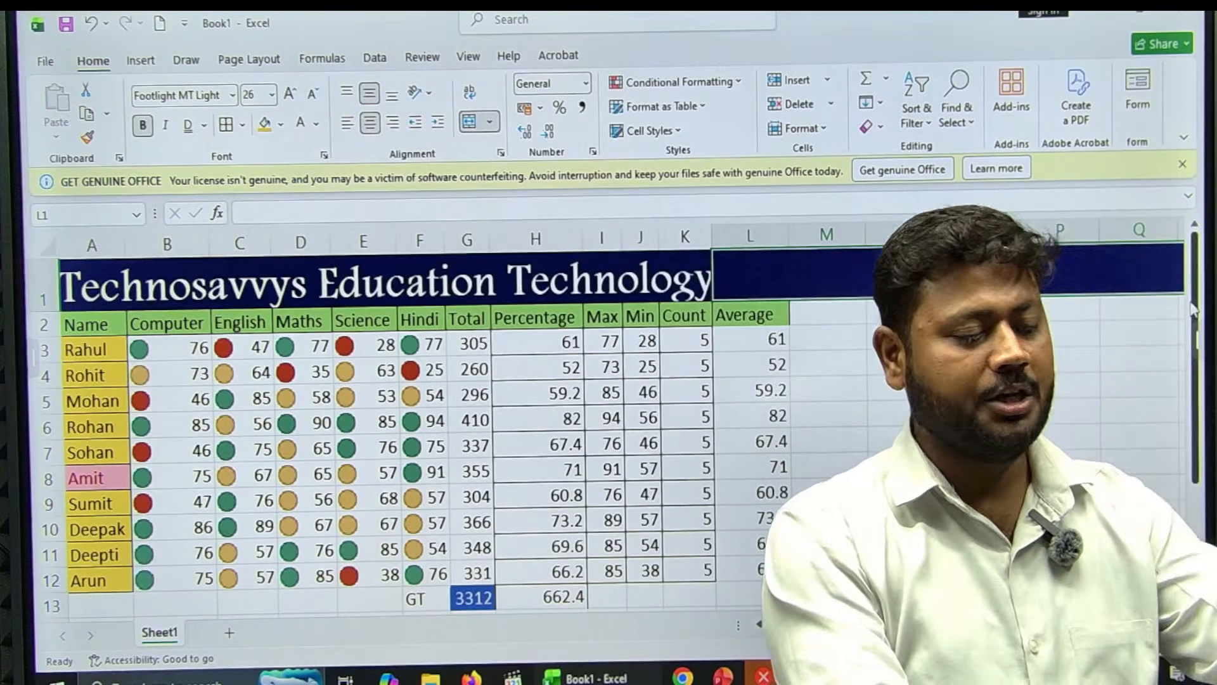
key("ctrl+z")
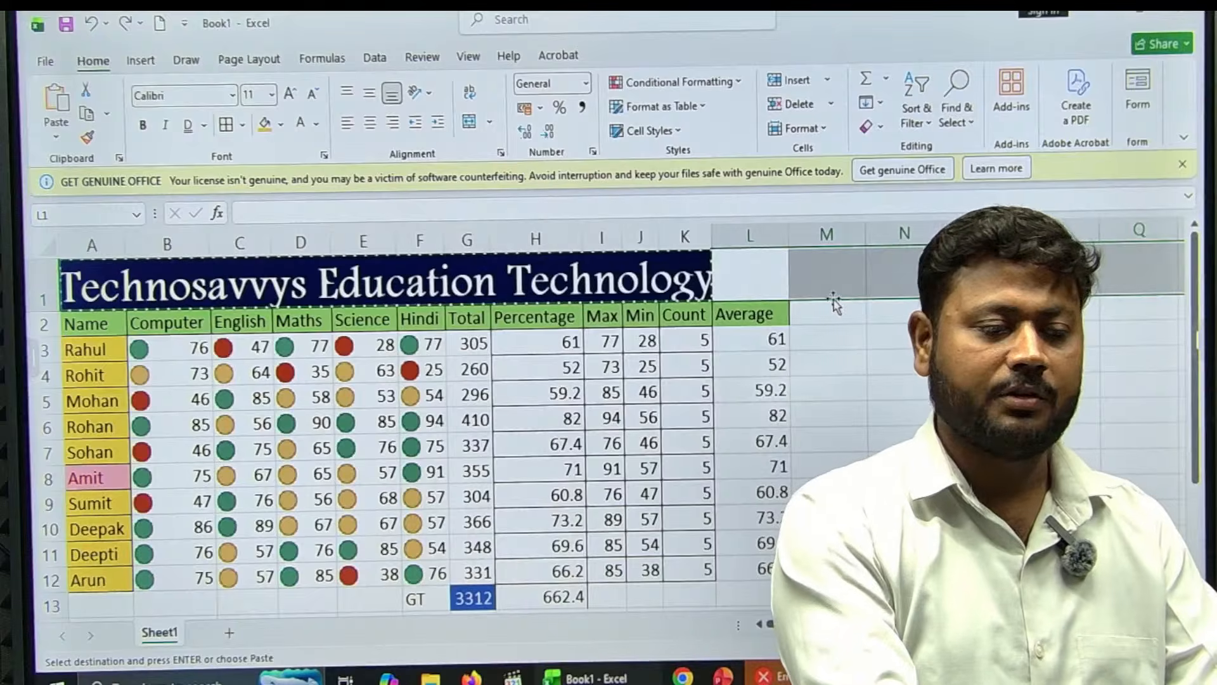
- Extend the merged and centered sheet title across A1:L1 so that it spans the Average column
left_click(658, 281)
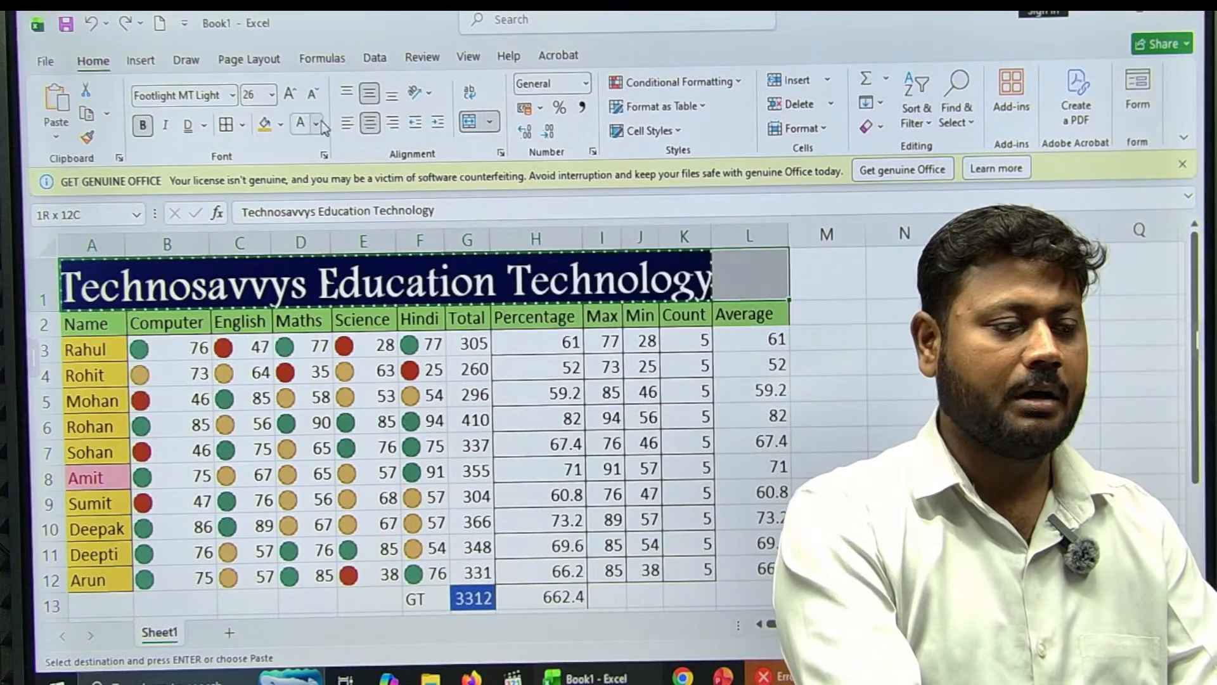
left_click(490, 121)
left_click(519, 147)
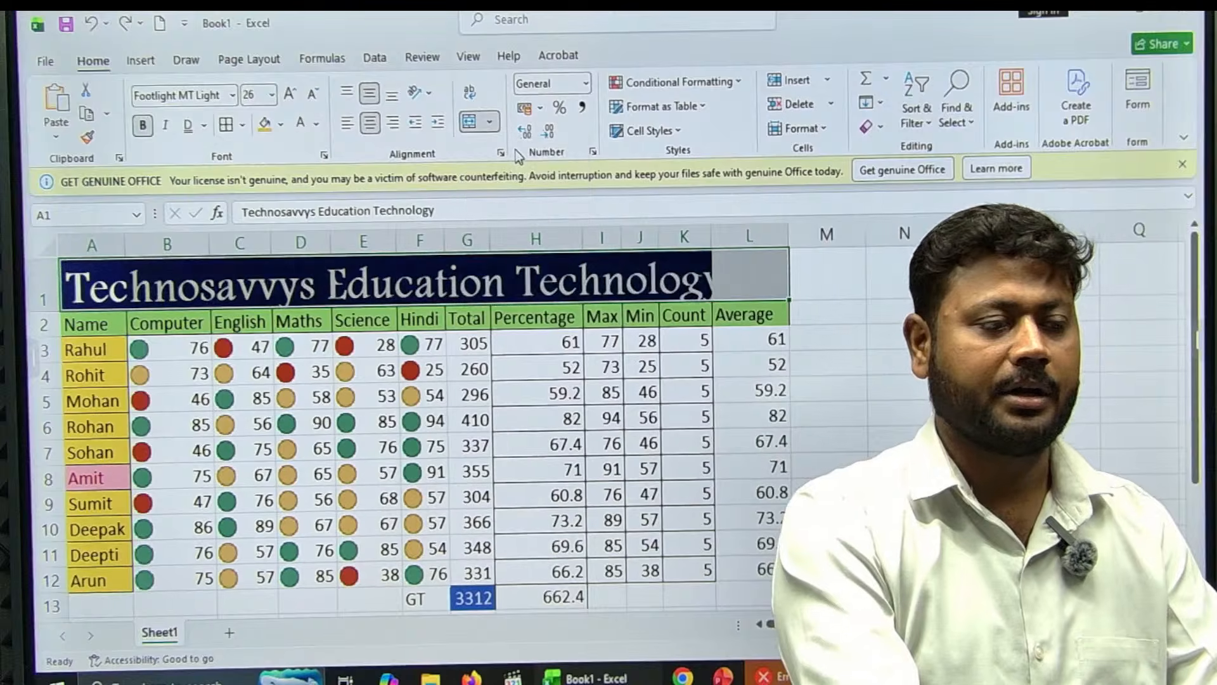
left_click(490, 122)
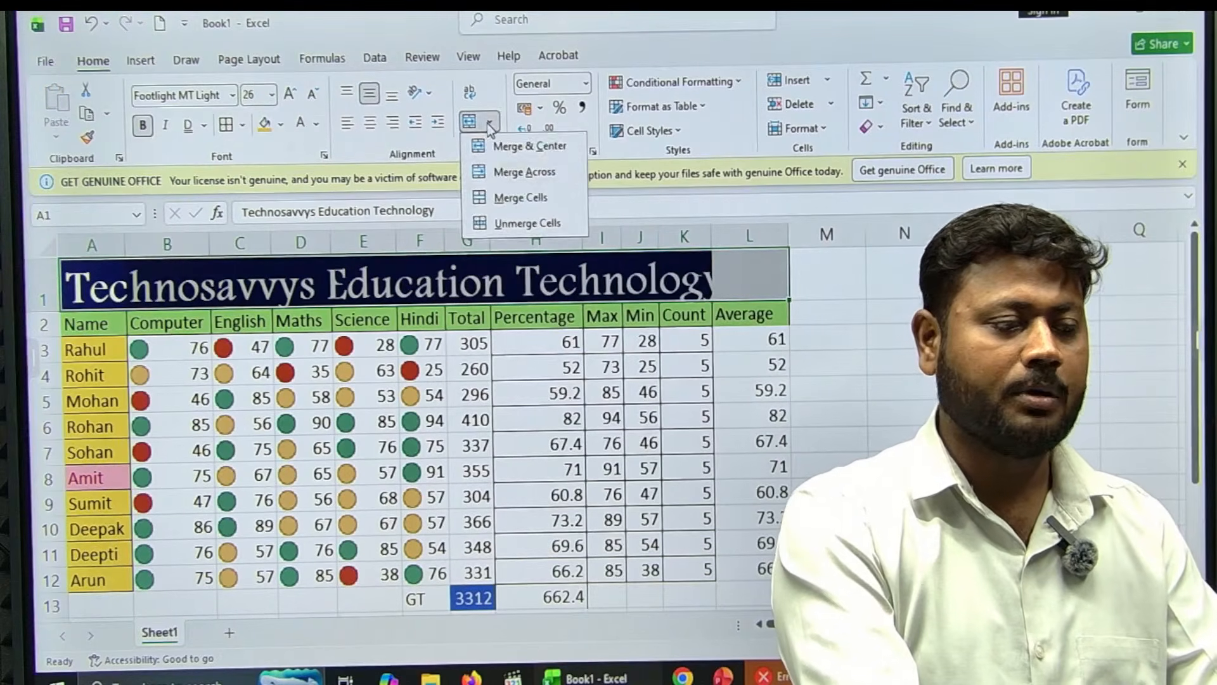
left_click(522, 154)
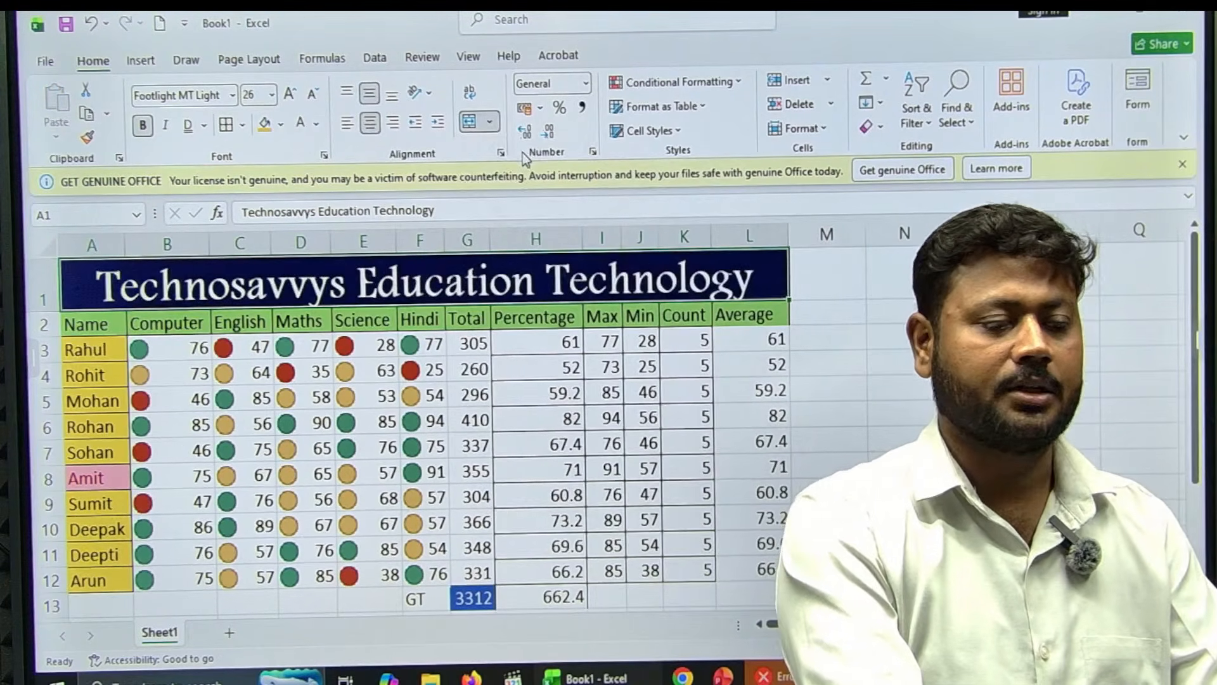
left_click(825, 338)
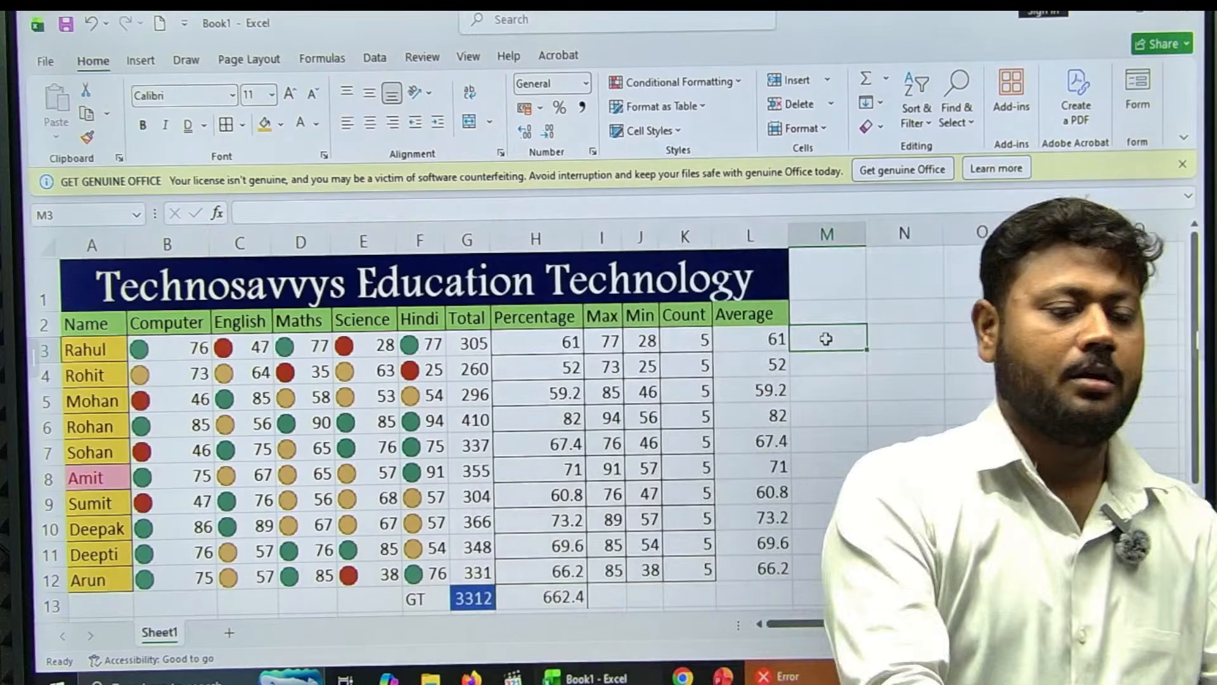
- Apply borders to the Average column in L2:L12
left_click_drag(745, 316, 747, 524)
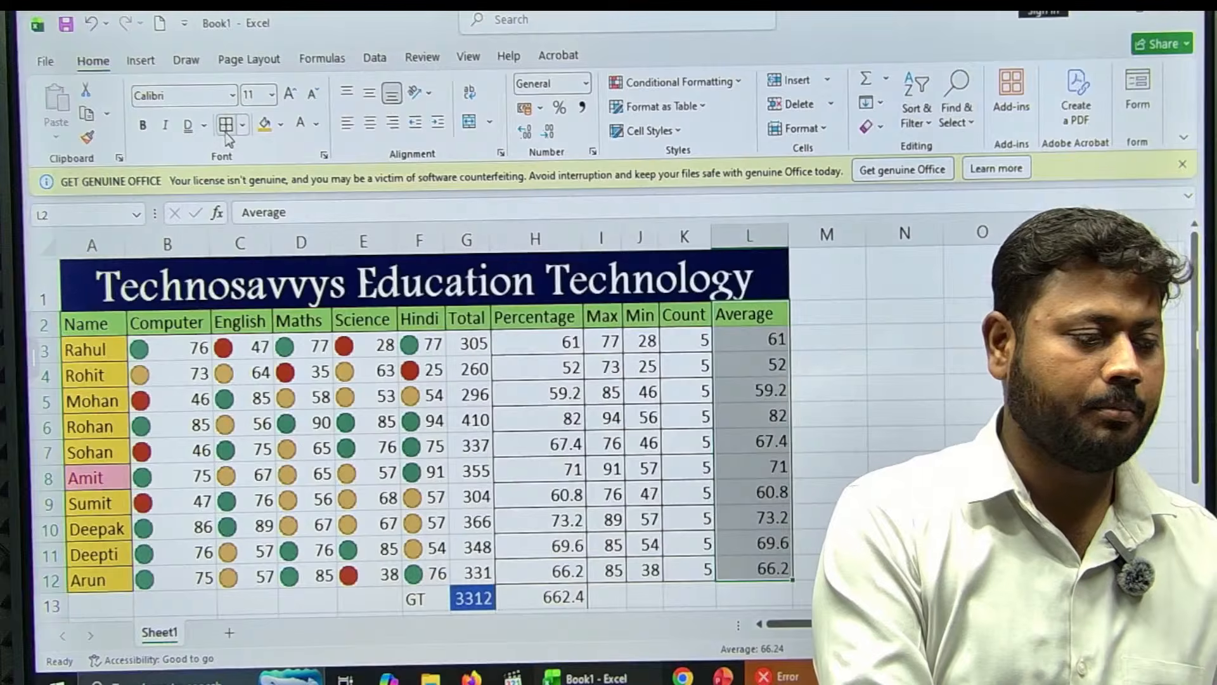
left_click(860, 403)
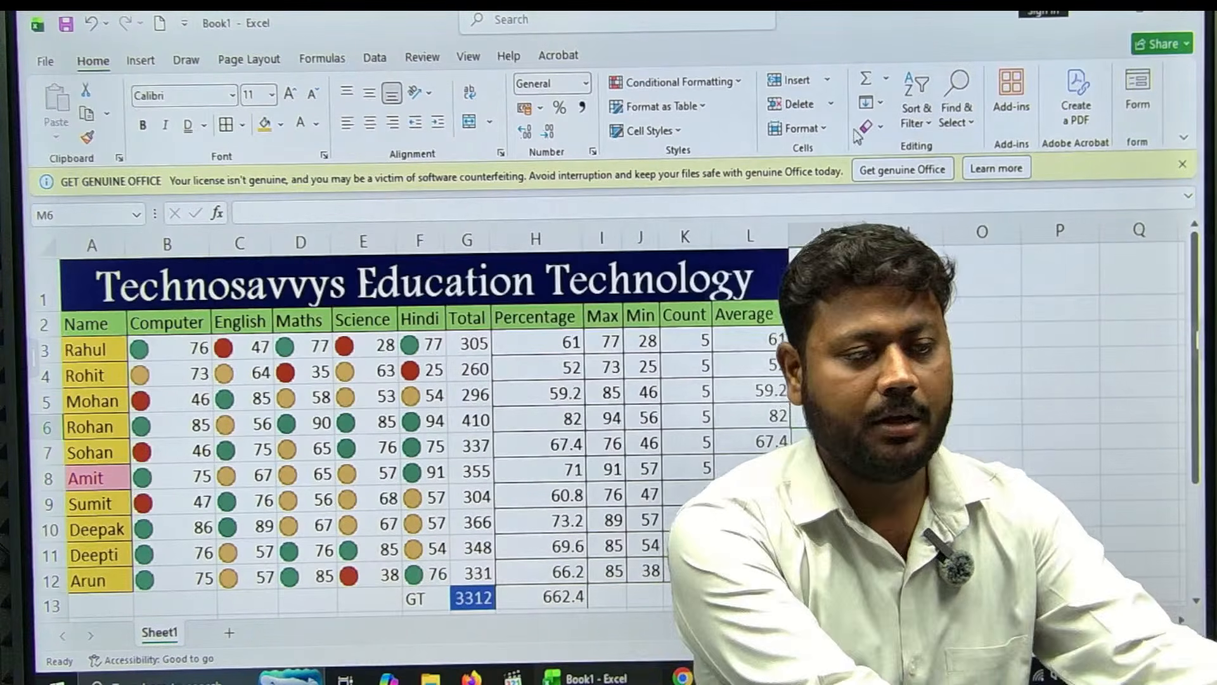
- Examine the AutoSum, Fill and Clear options available for editing cells
left_click(888, 85)
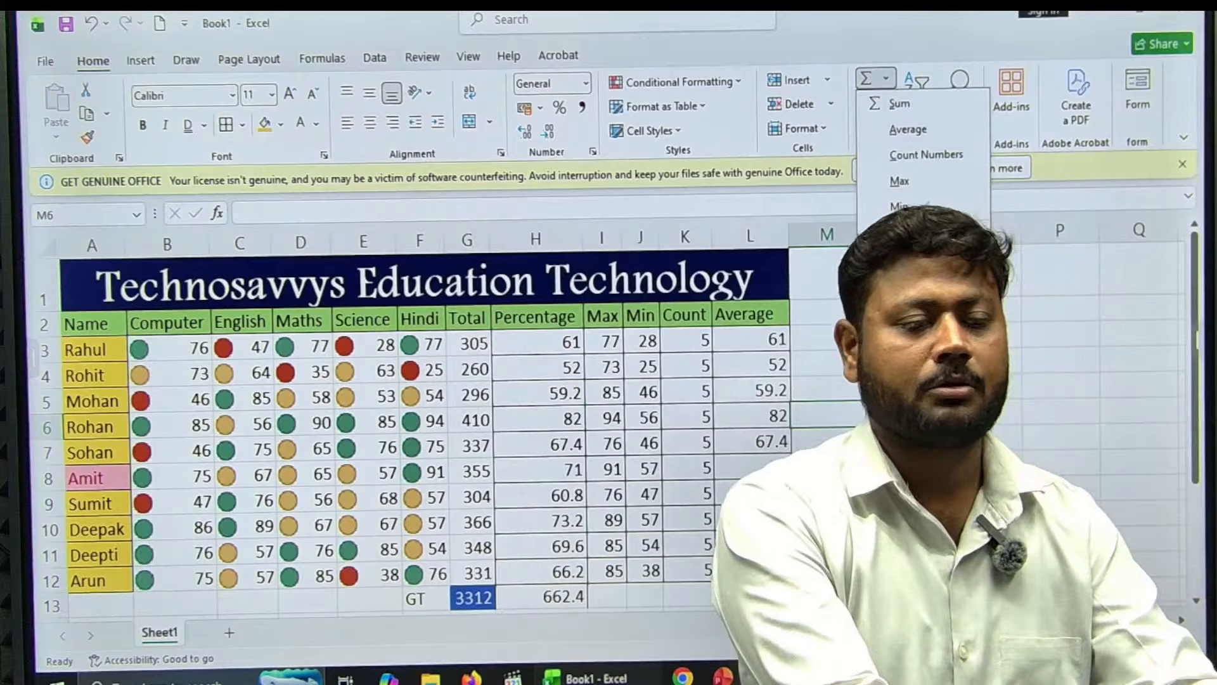
key("Escape")
left_click(872, 102)
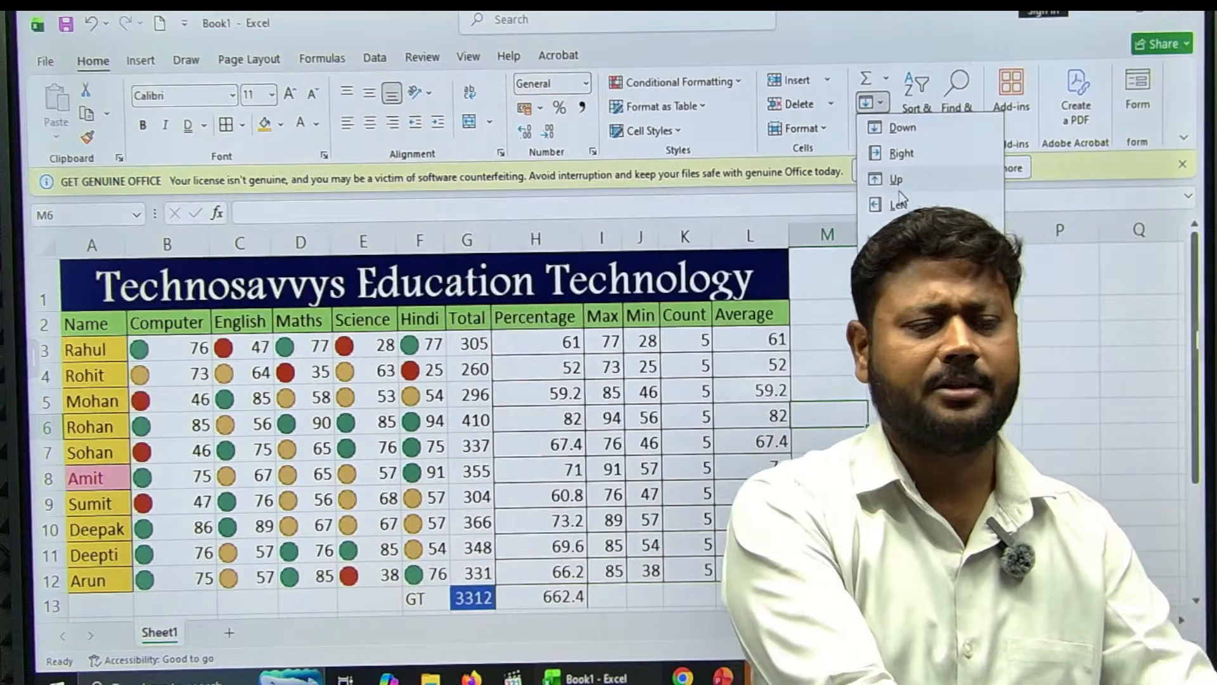
left_click(878, 102)
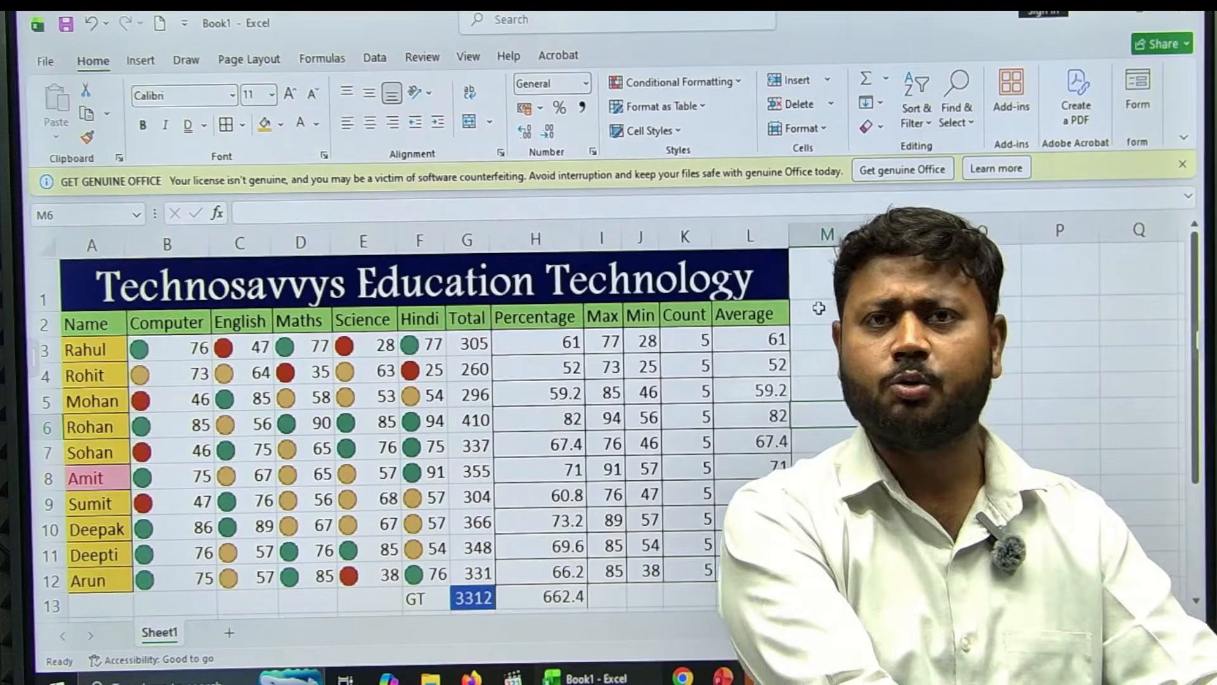
left_click(873, 127)
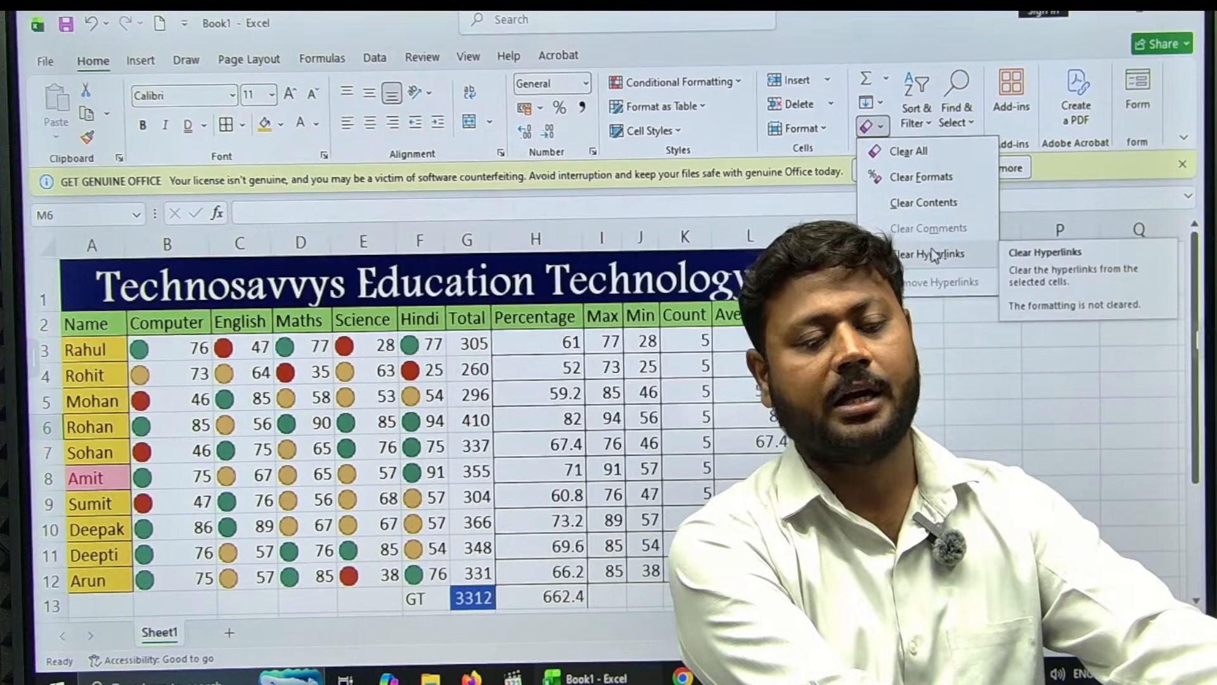
left_click(944, 427)
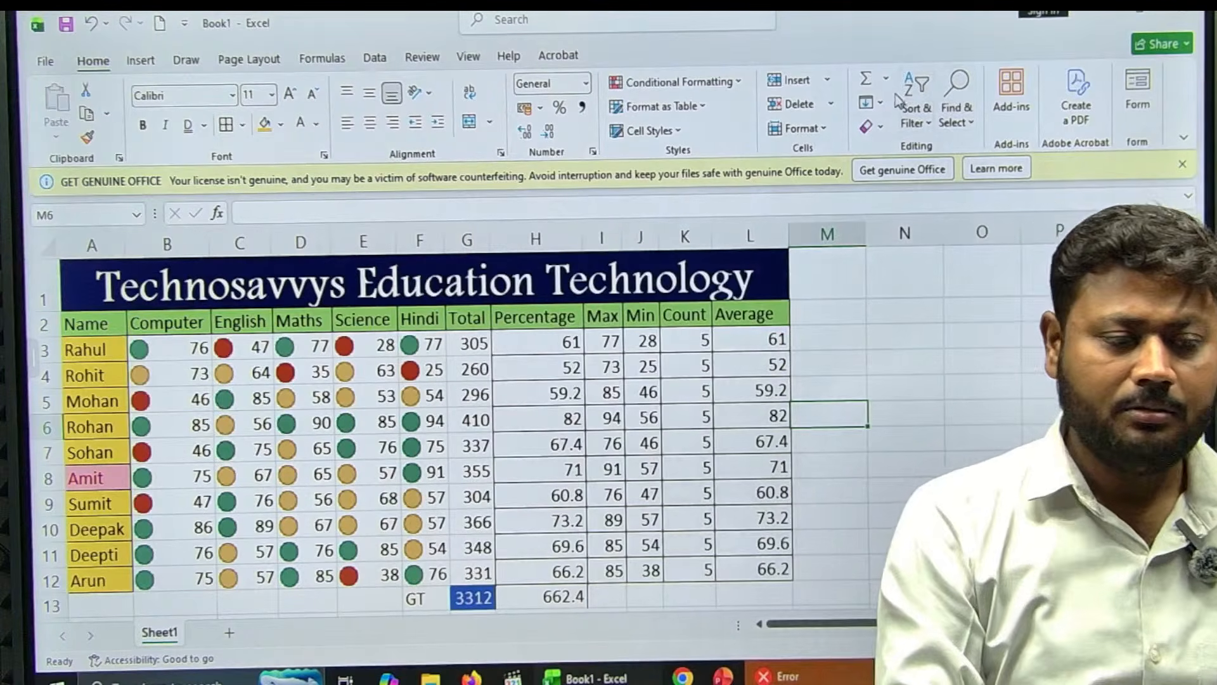
left_click(880, 130)
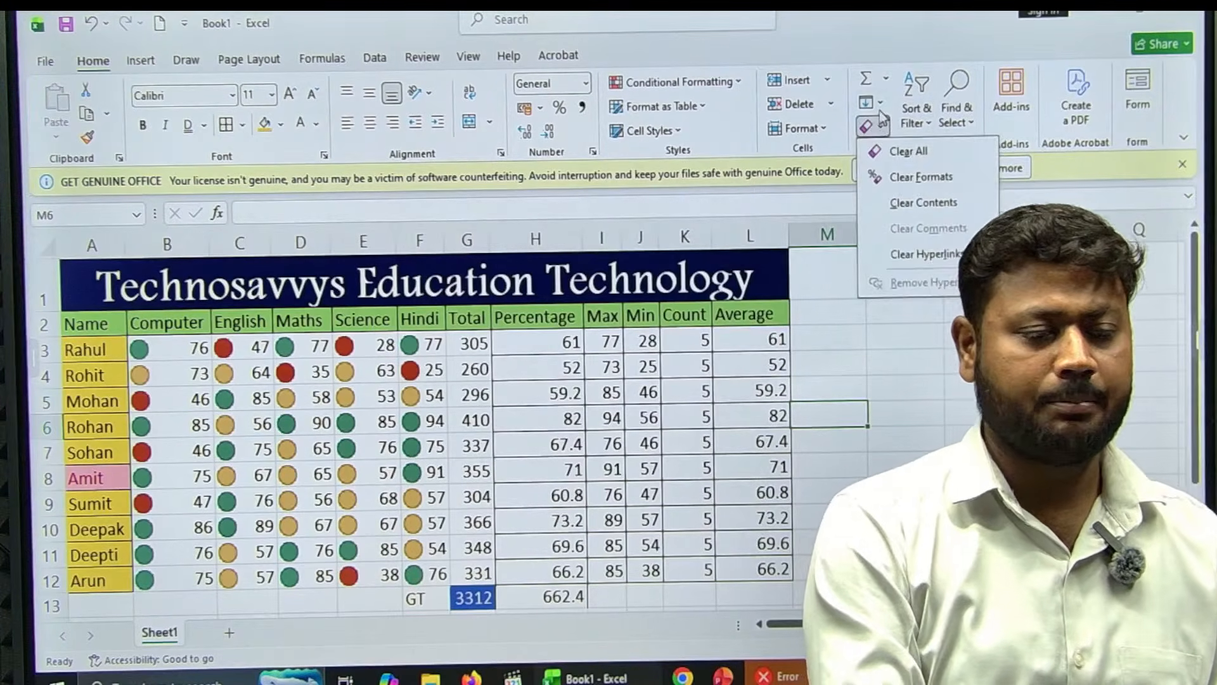
left_click(880, 109)
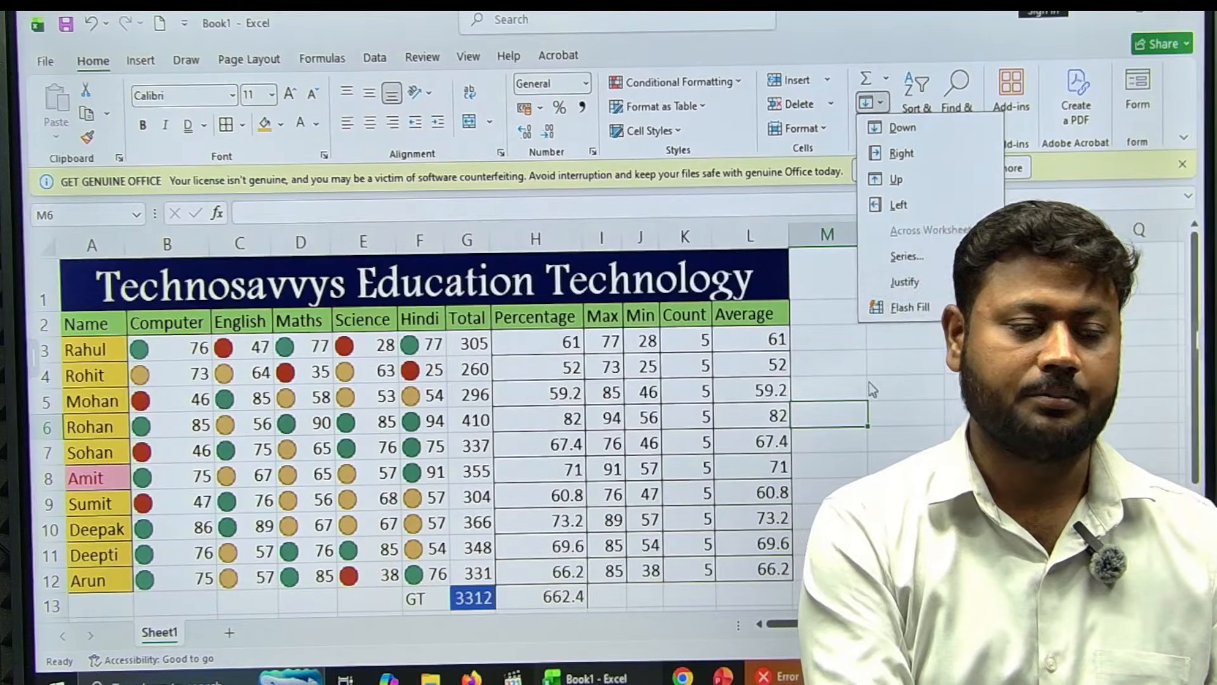
left_click(869, 386)
- Enter 1 in the empty cell I17 below the marks table as the start of a series
scroll(868, 380, "down", 7)
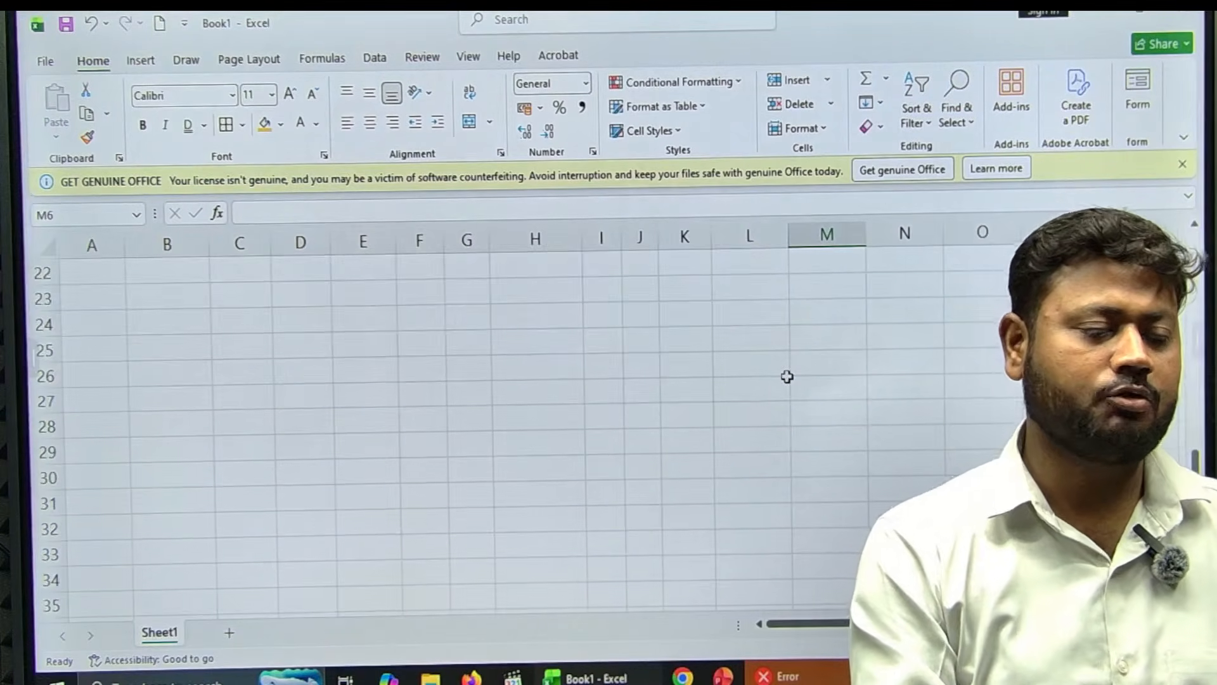
scroll(787, 377, "up", 3)
left_click(598, 360)
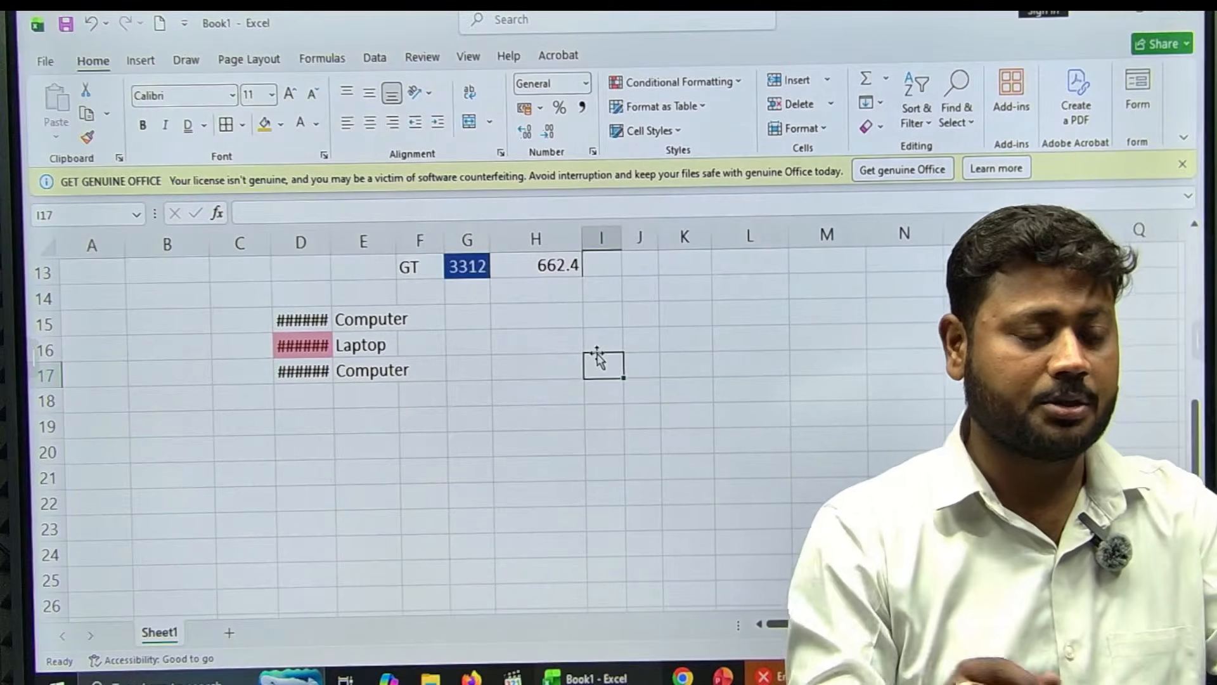
type("1")
left_click(599, 356)
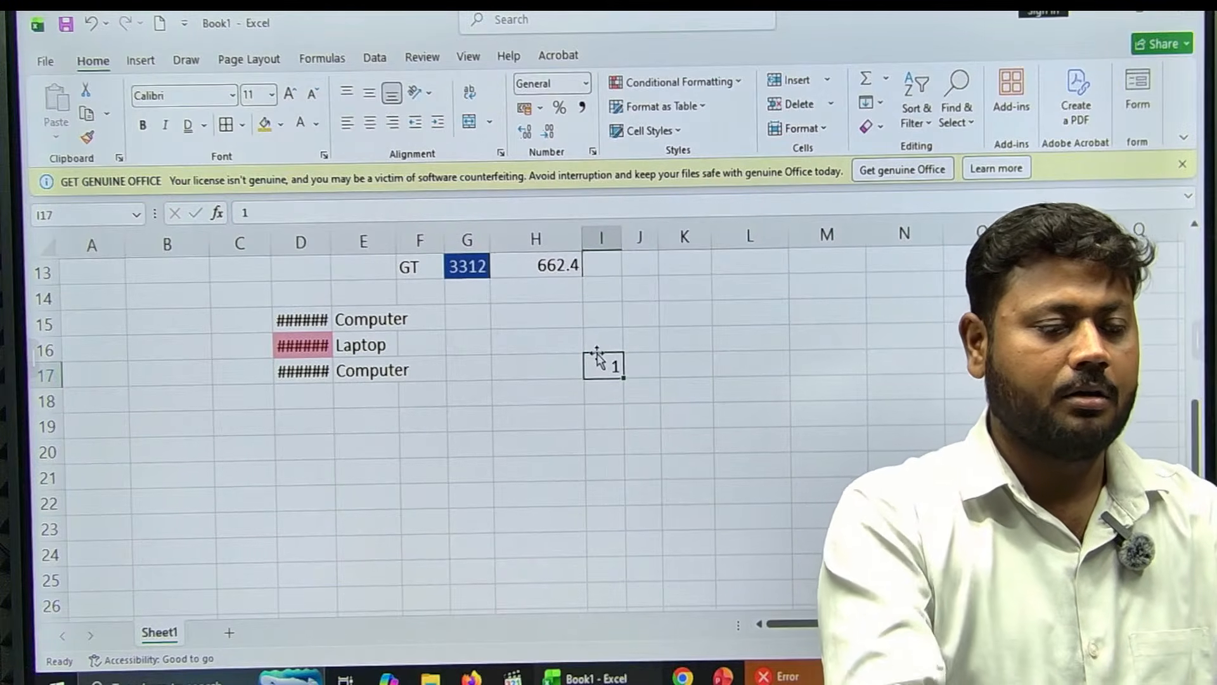
- Fill a linear series down column I from I17 with step value 1 and stop value 100, and check the numbers
left_click(880, 105)
left_click(899, 257)
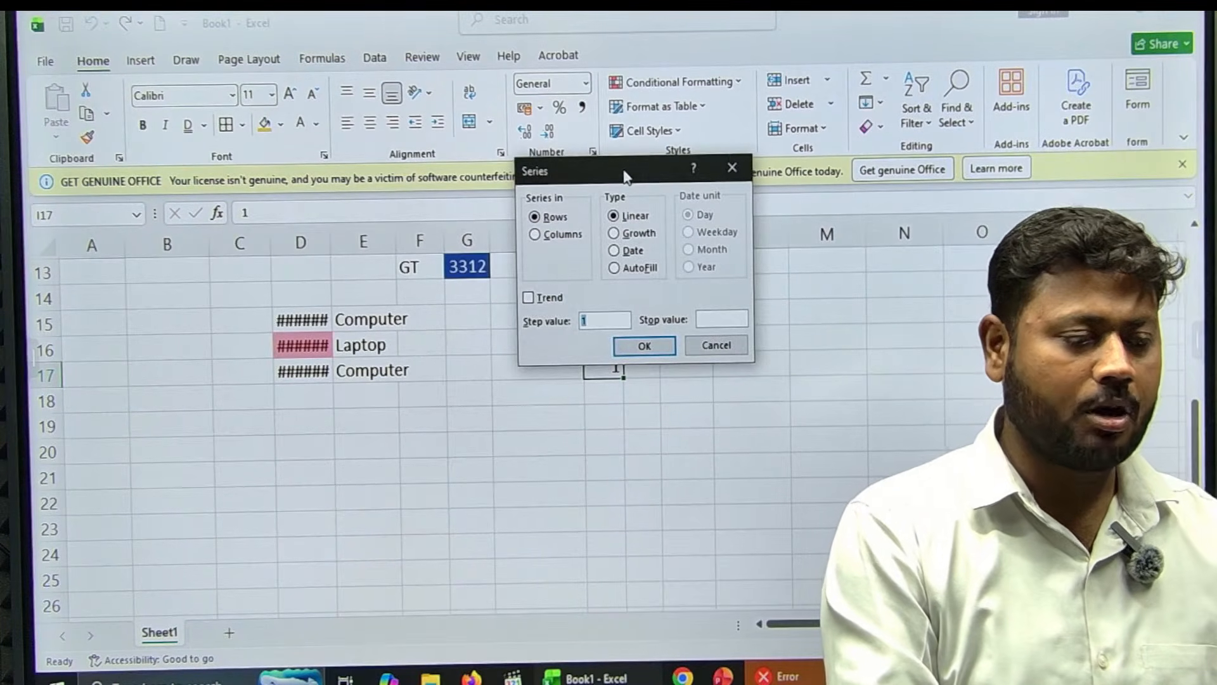
left_click_drag(625, 171, 291, 151)
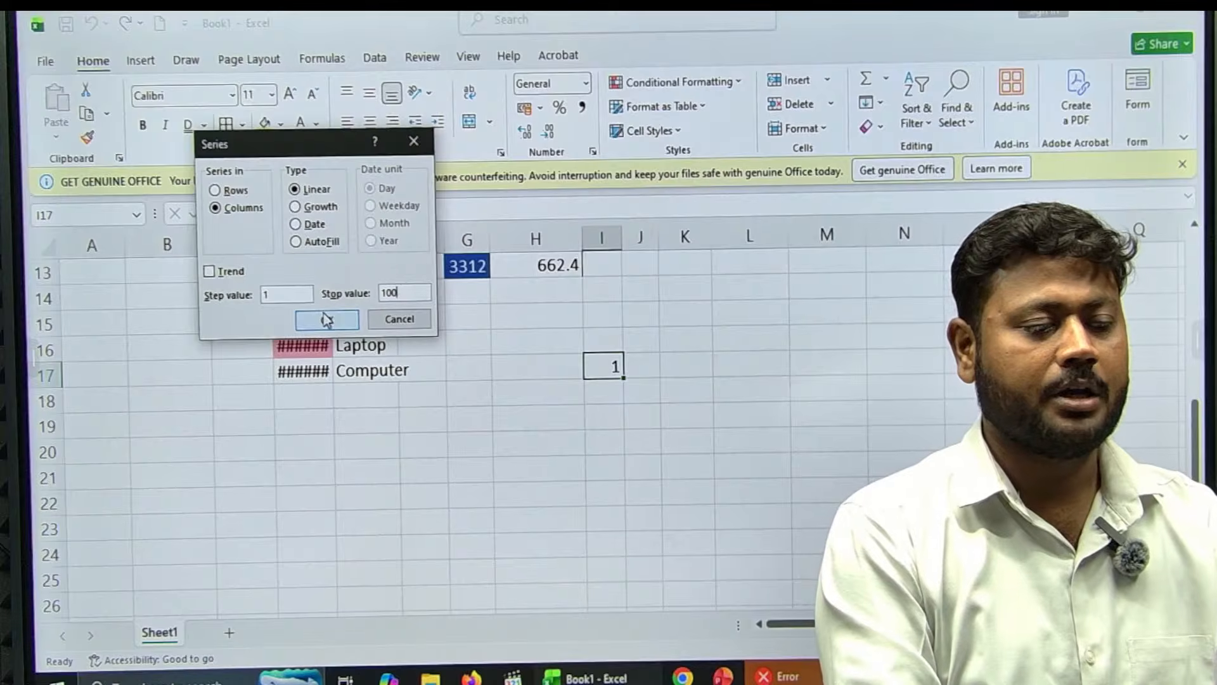
left_click(325, 318)
scroll(602, 498, "down", 15)
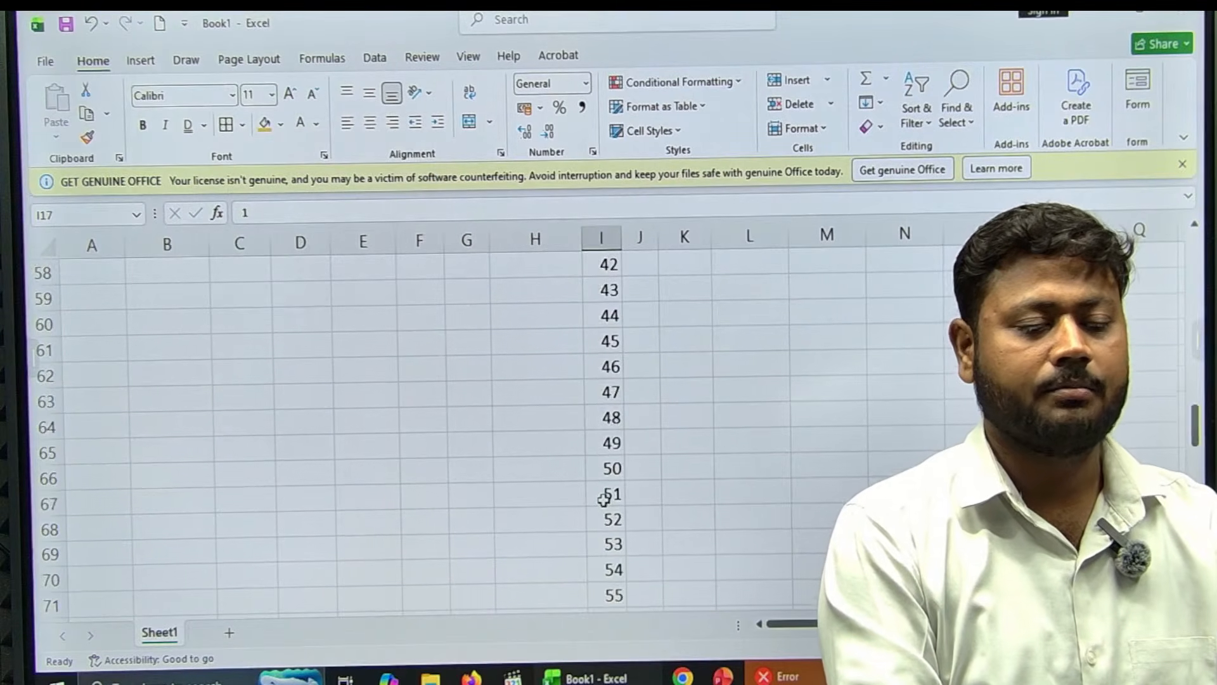
scroll(602, 499, "down", 14)
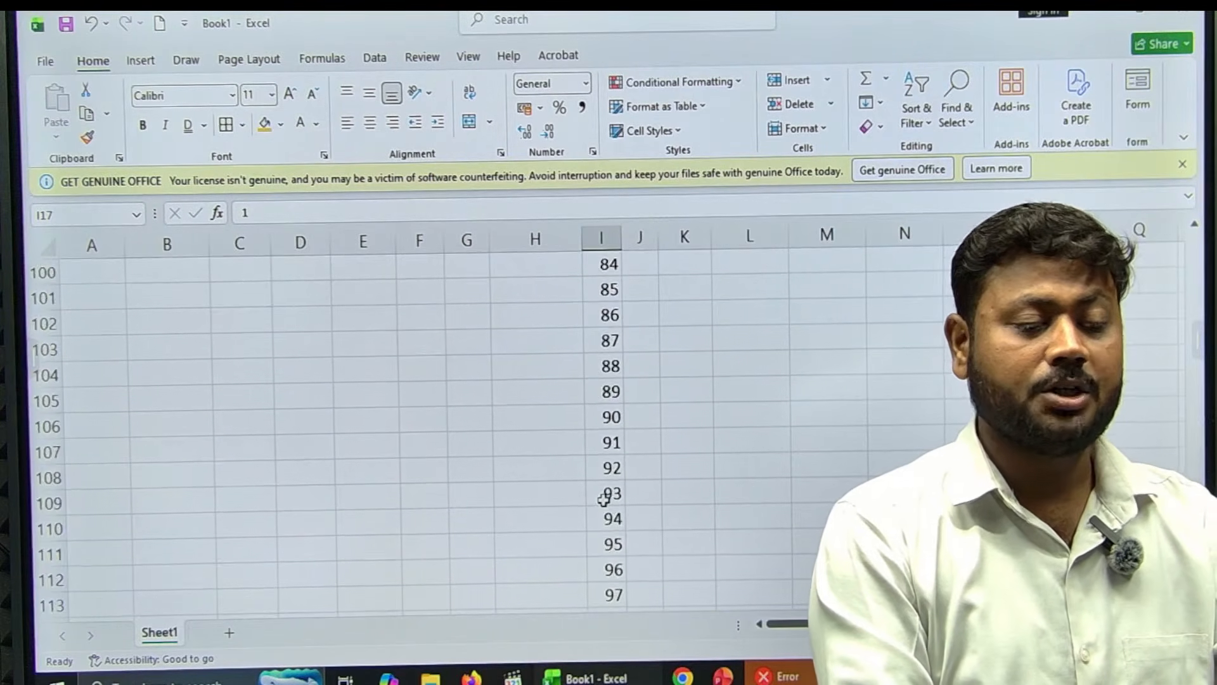
scroll(603, 518, "up", 8)
scroll(603, 518, "up", 20)
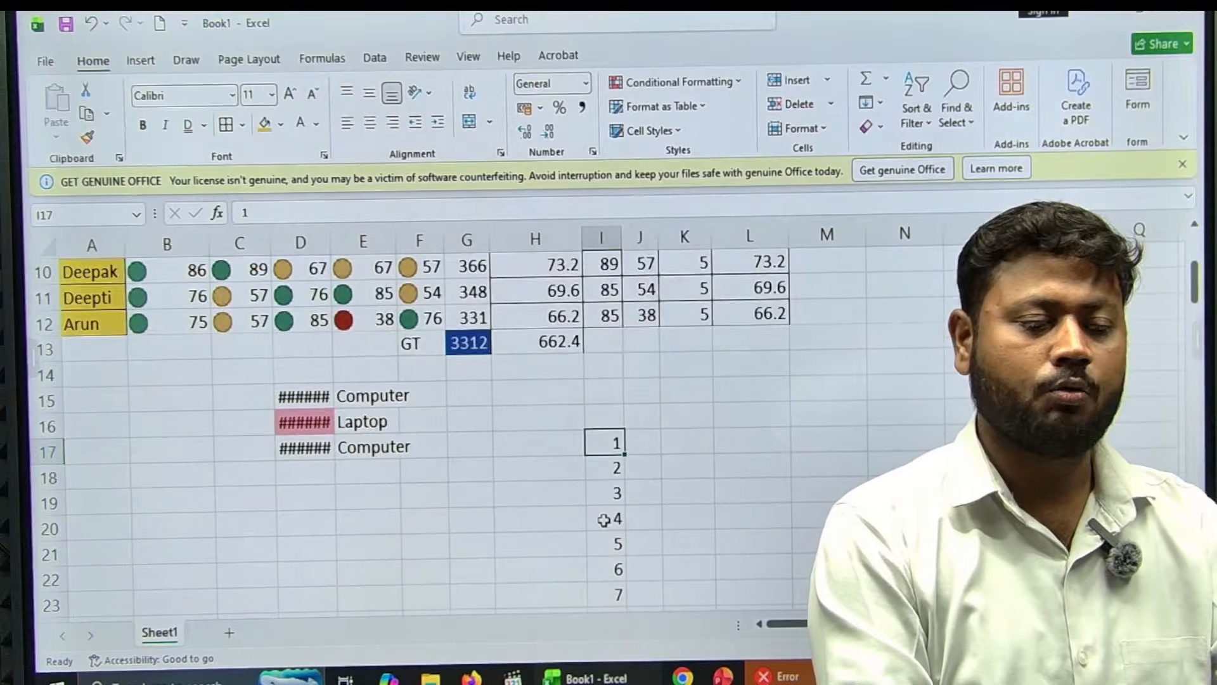
- Enter 22 in K17 and fill a linear series down column K with step value 22 and stop value 220
type("22")
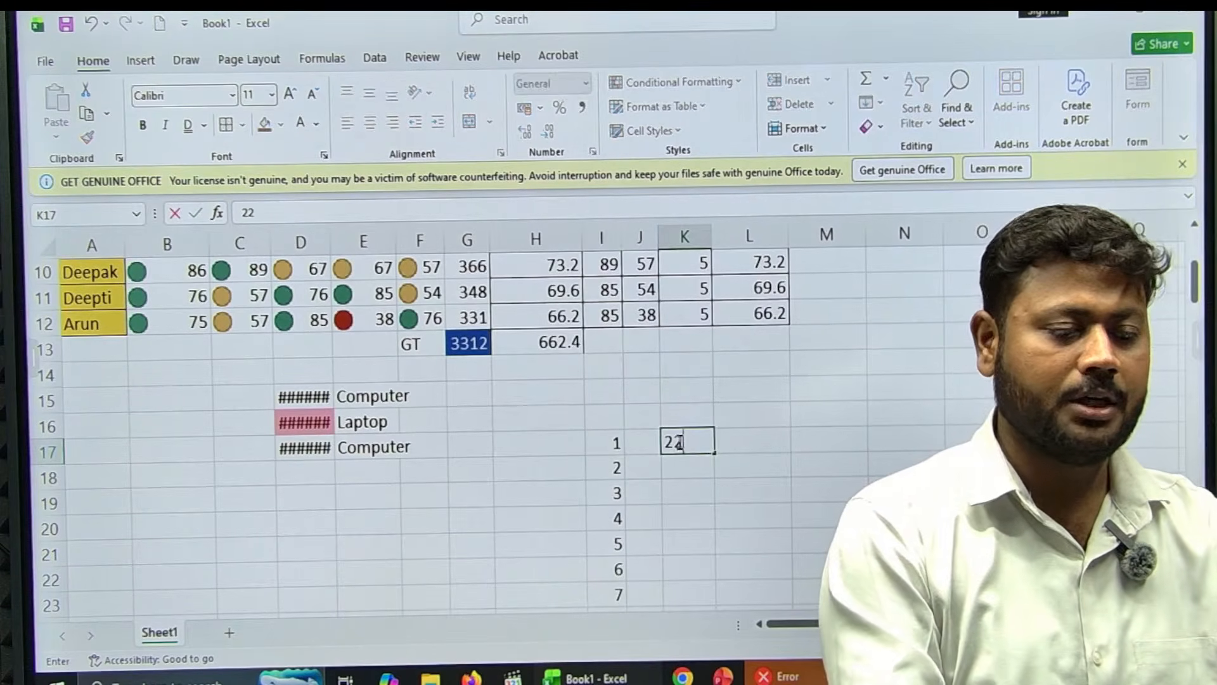
key("Return")
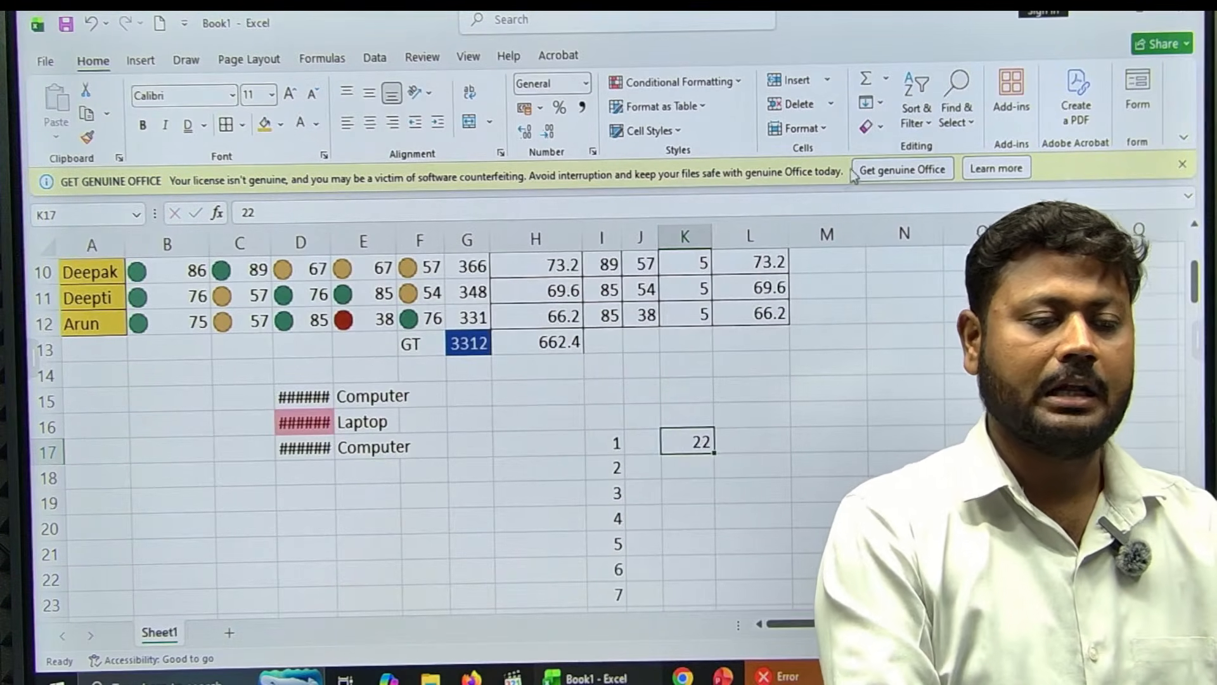
left_click(881, 105)
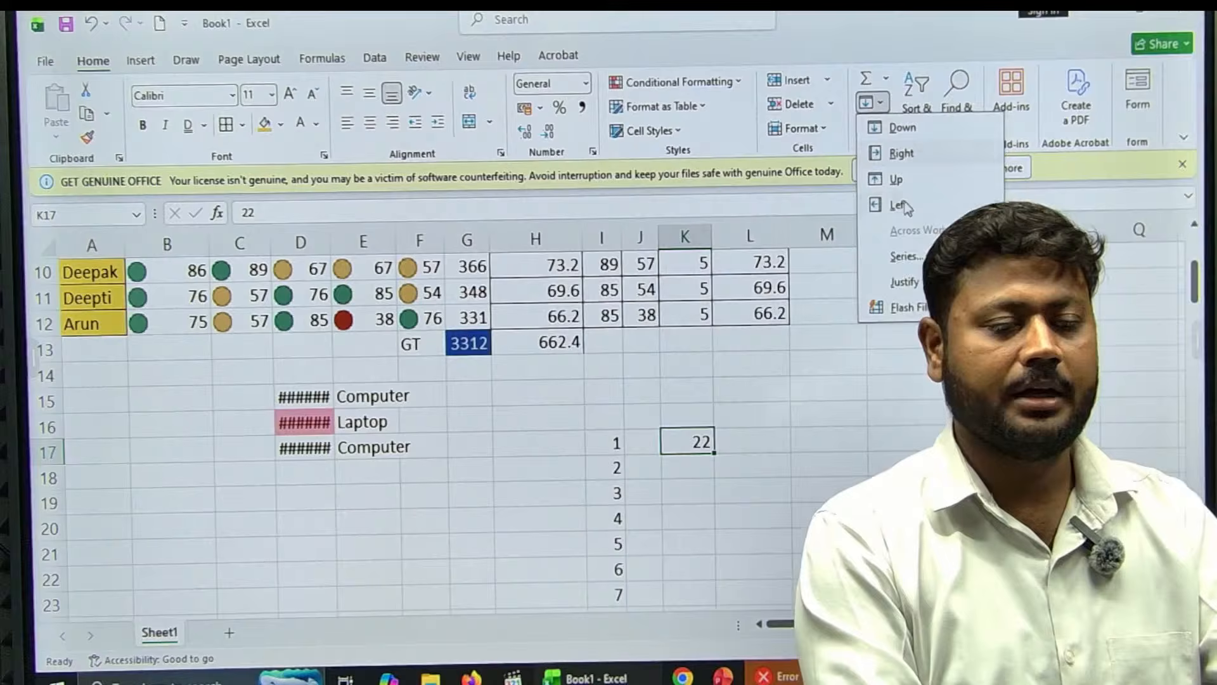
left_click(907, 249)
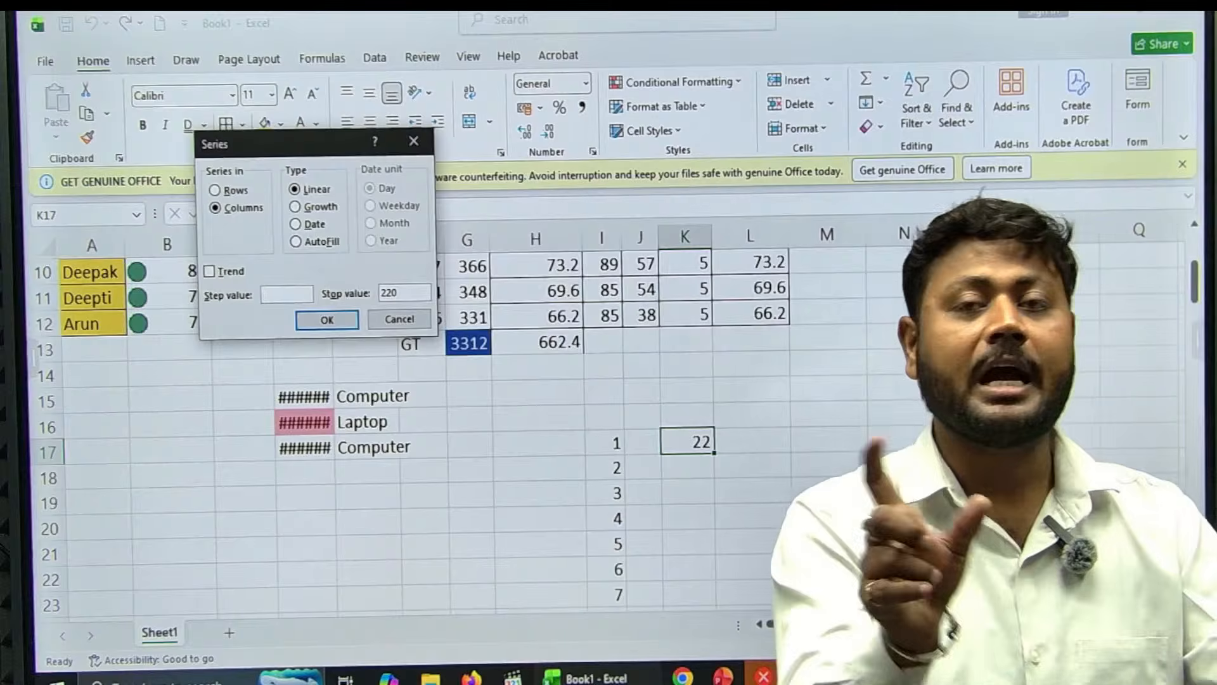
type("22")
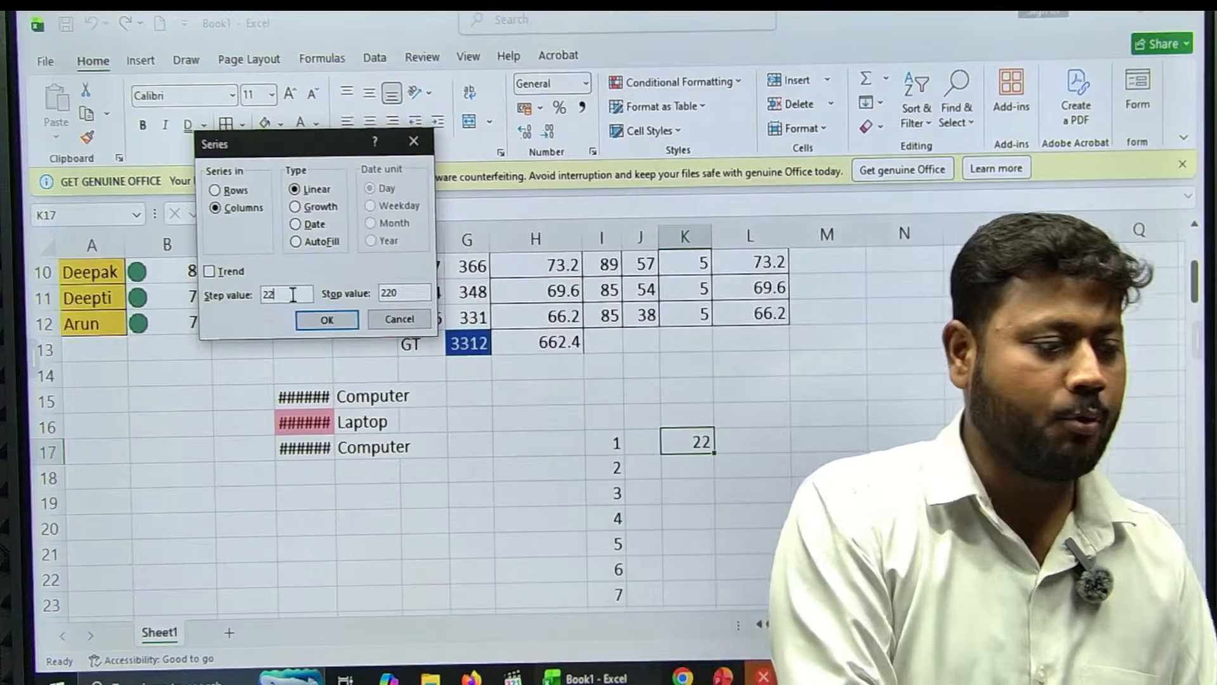
left_click(311, 327)
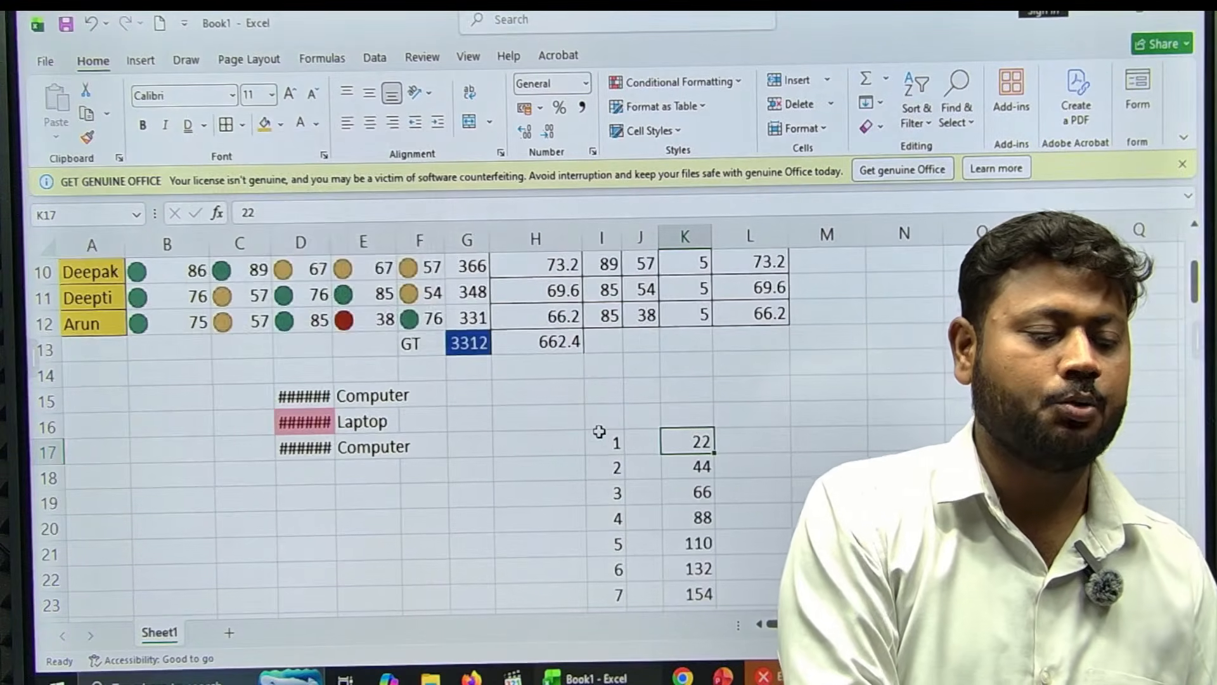
scroll(599, 432, "down", 4)
scroll(599, 432, "up", 6)
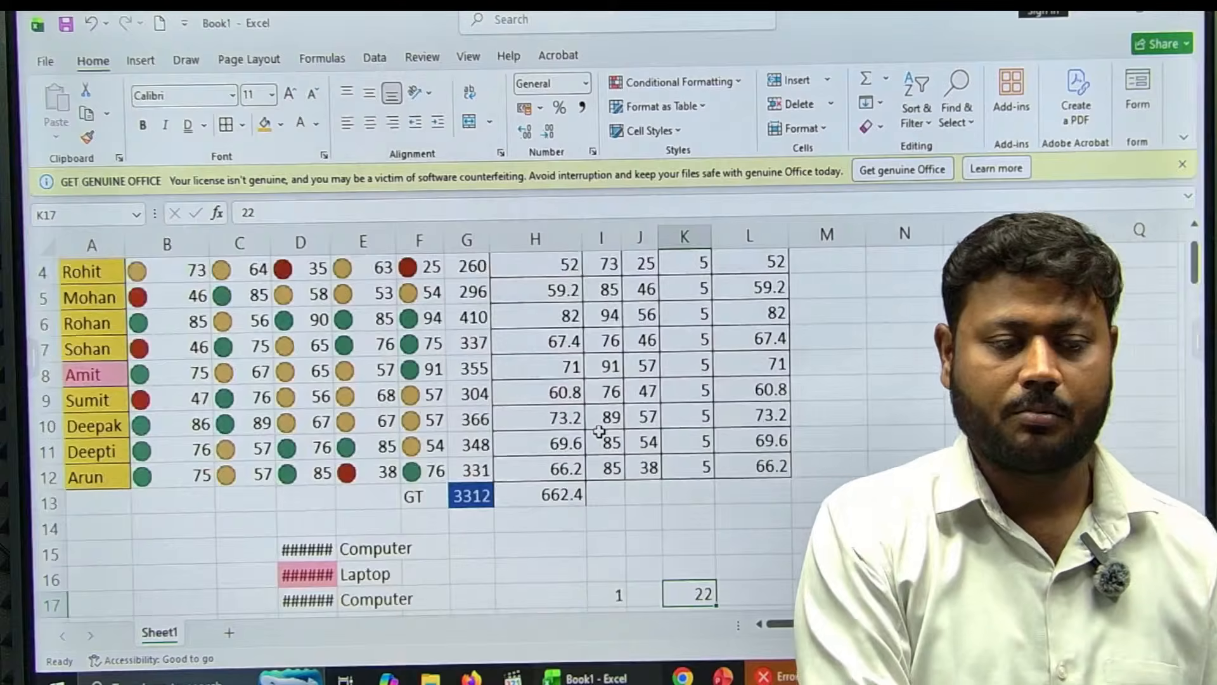
scroll(599, 432, "down", 5)
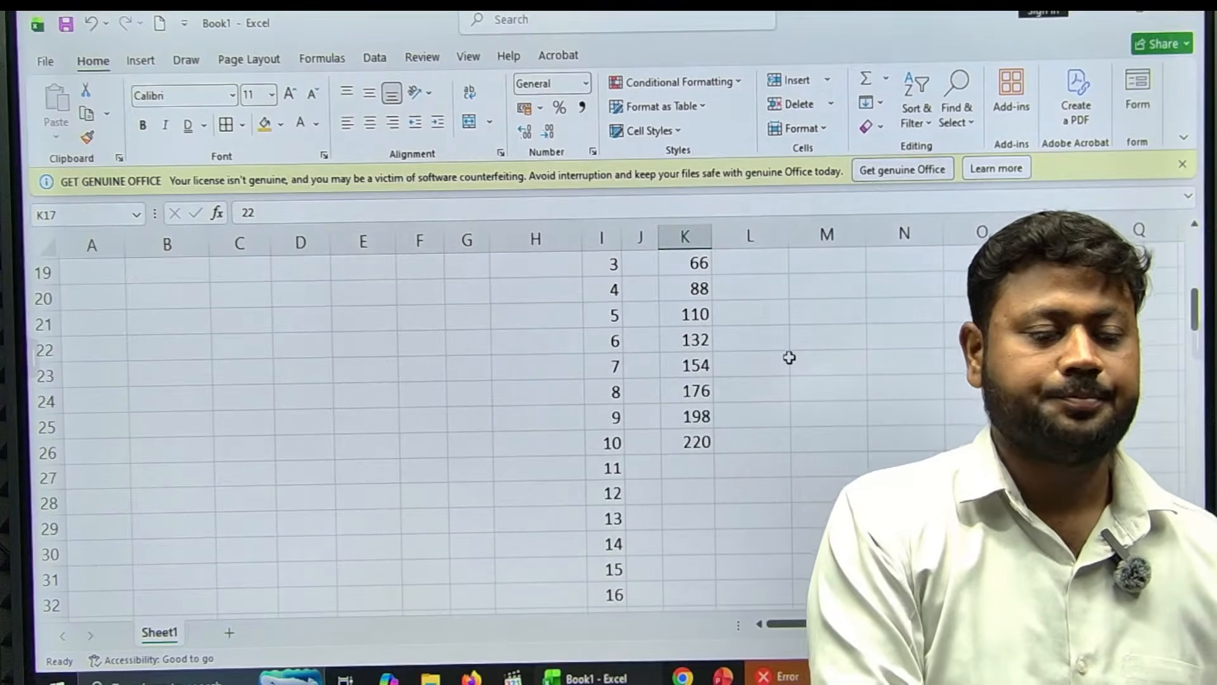
- Sort the student rows A3:L12 by name from A to Z, leaving out the title and header rows
scroll(789, 358, "up", 6)
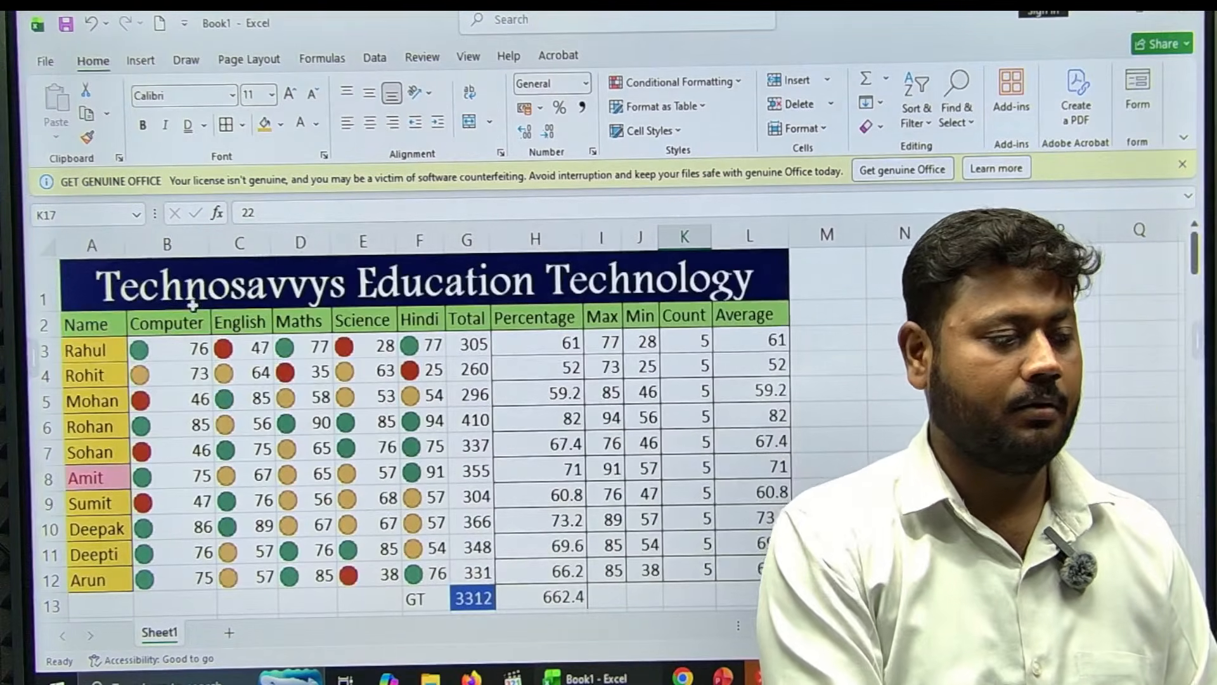
left_click_drag(100, 327, 758, 313)
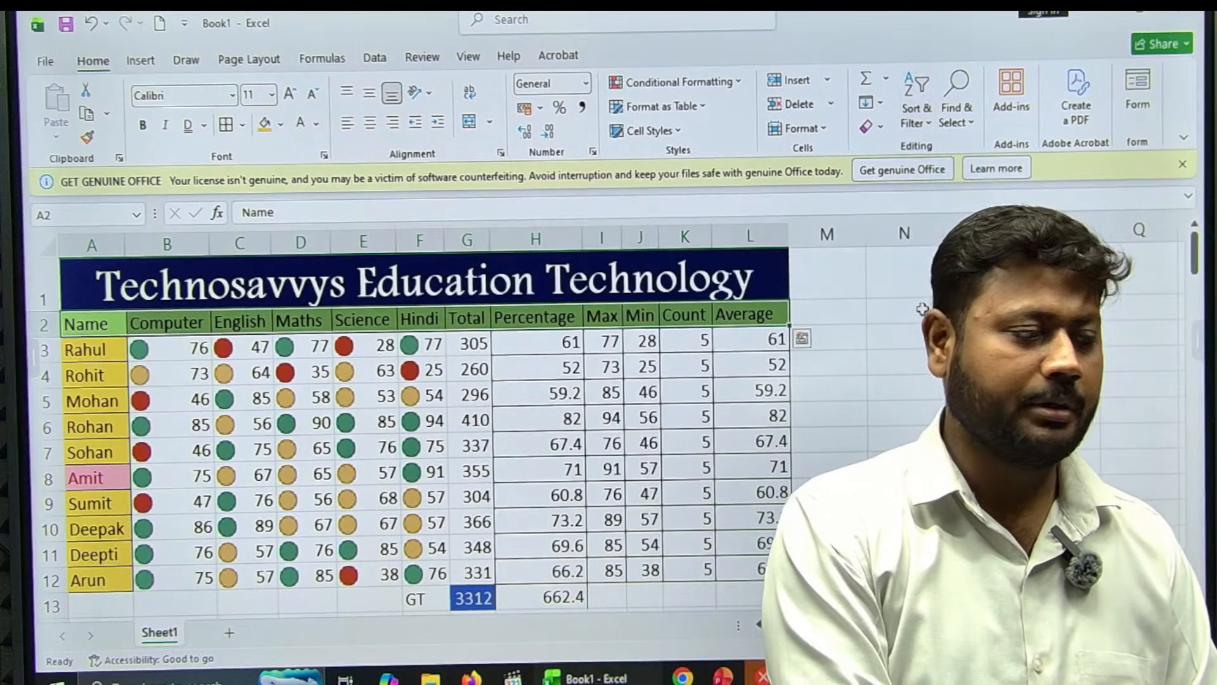
left_click_drag(118, 352, 99, 567)
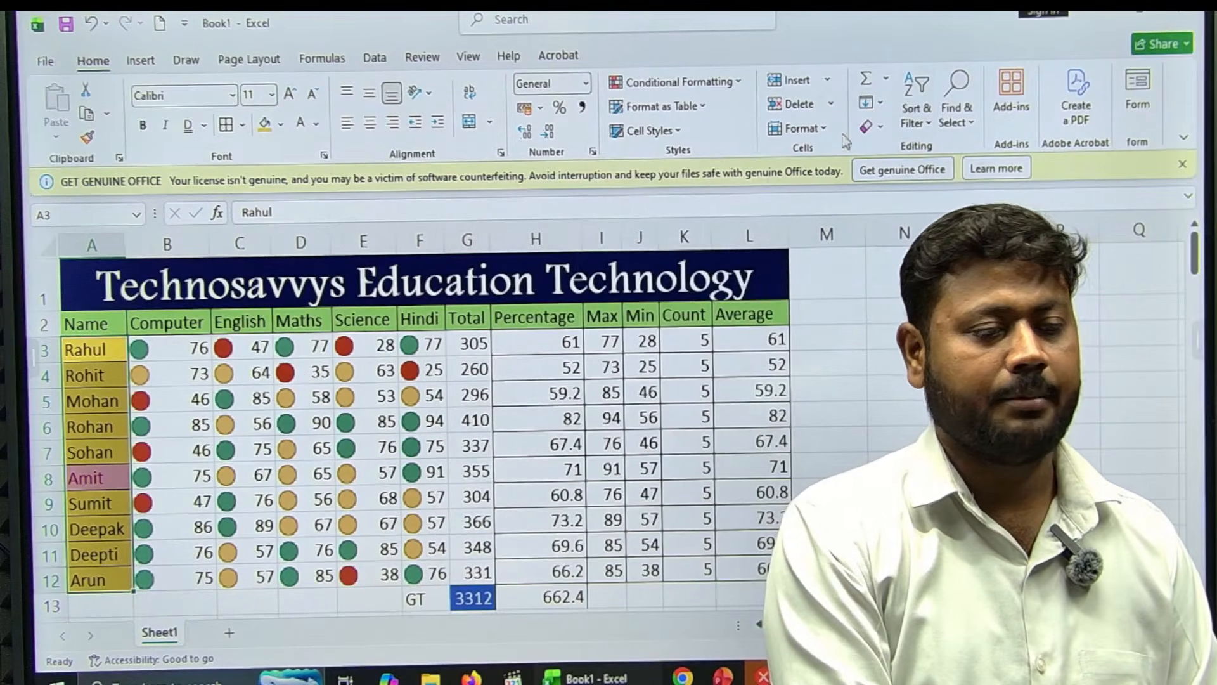
key("shift+Right")
key("shift+Right")
key("shift+Right")
key("shift+Right")
key("shift+Right")
key("shift+Right")
key("shift+Right")
key("shift+Right")
key("shift+Right")
key("shift+Right")
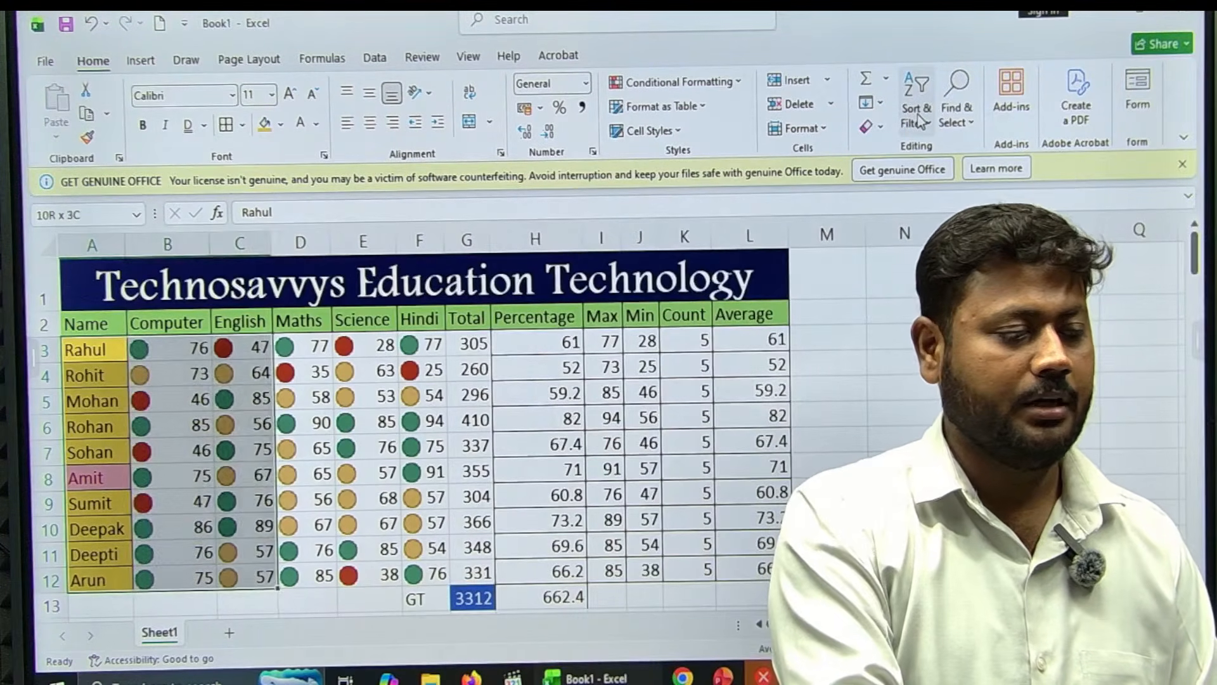
key("Left")
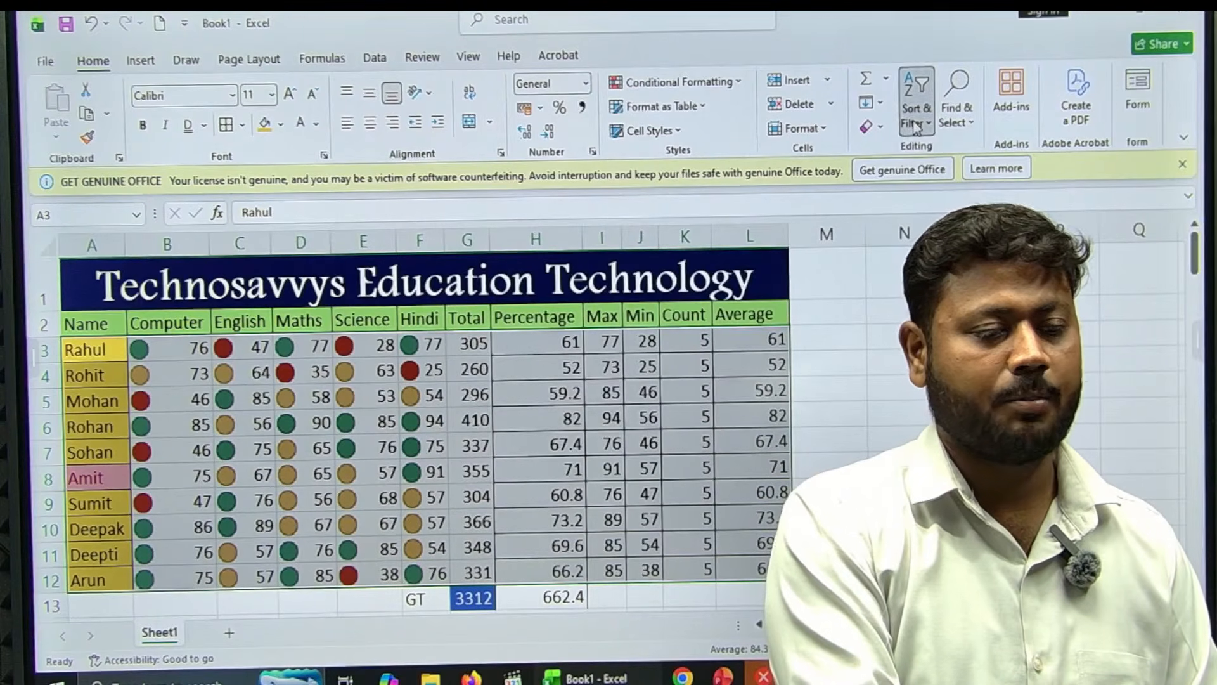
left_click(916, 124)
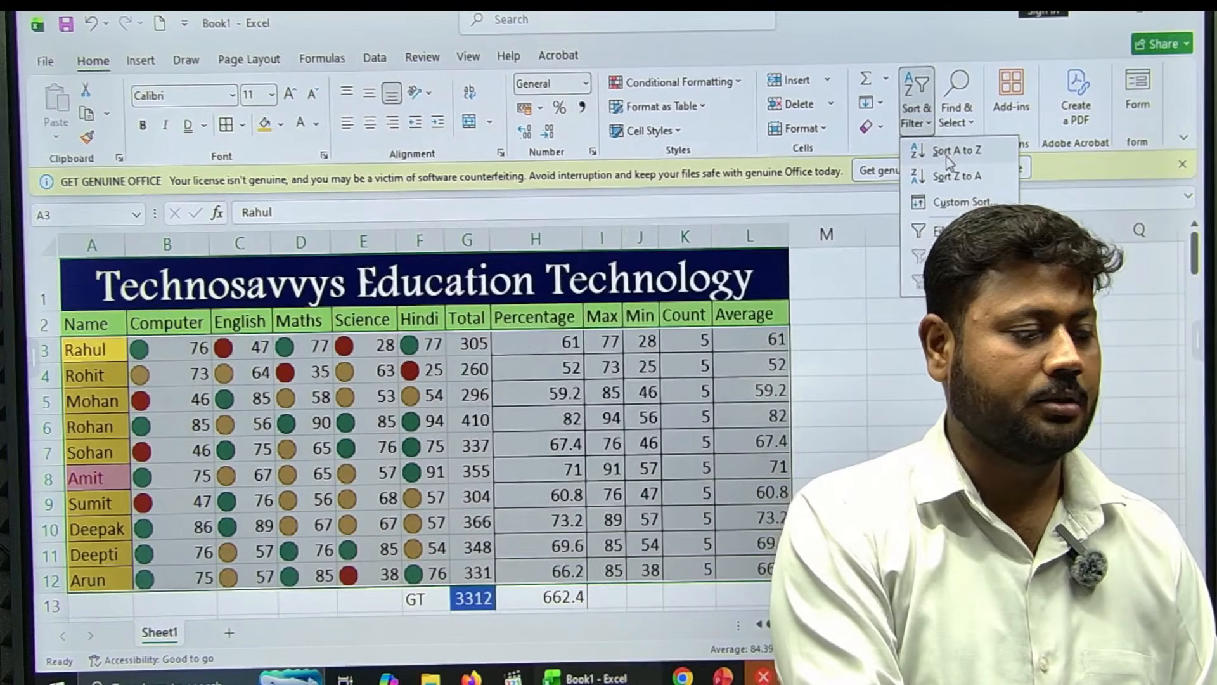
left_click(946, 152)
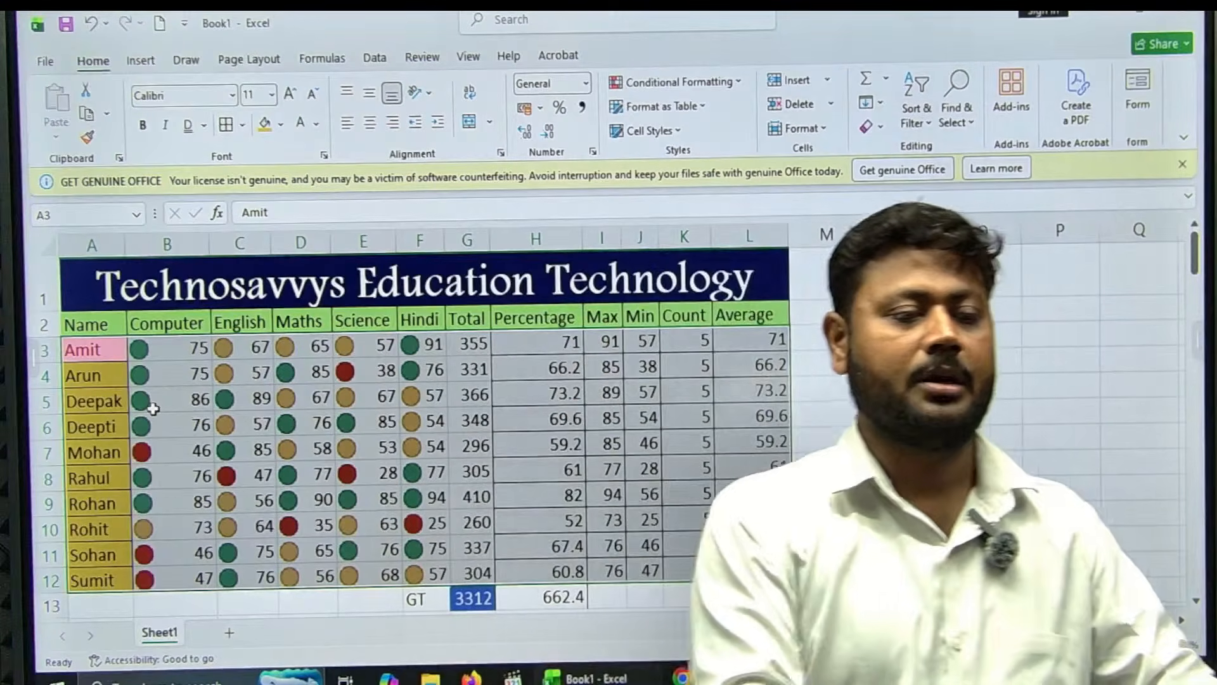
- Sort the selected student rows by name from Z to A
left_click(916, 109)
left_click(947, 178)
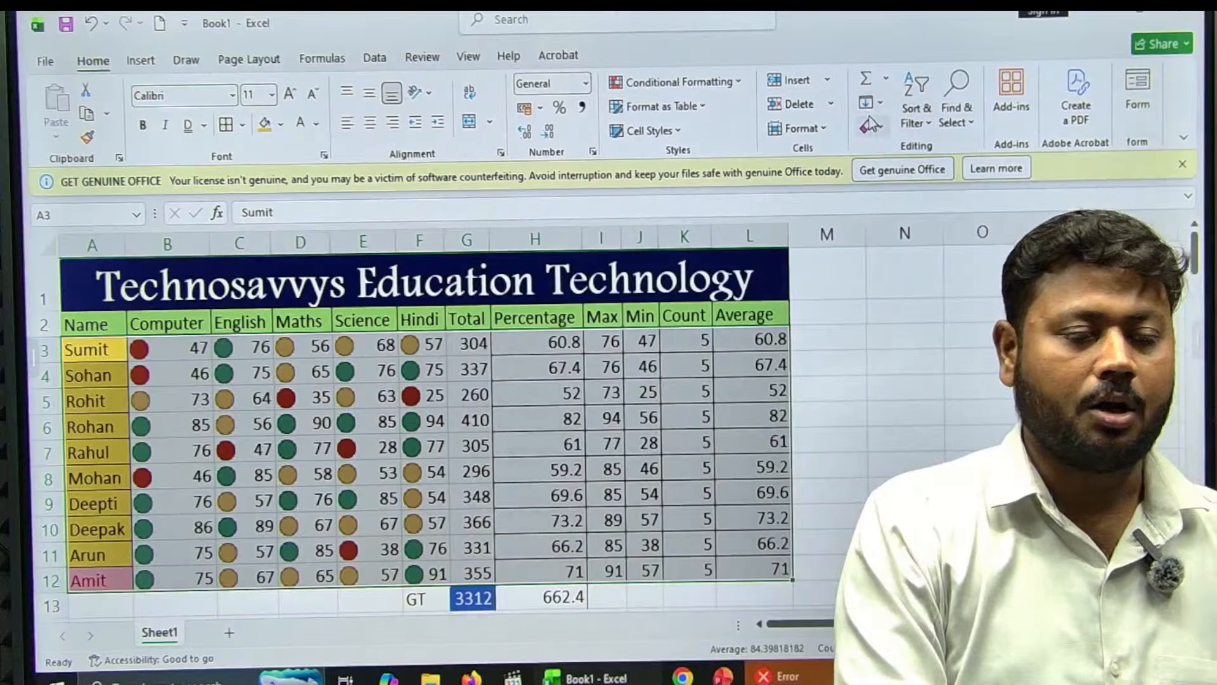
left_click(916, 114)
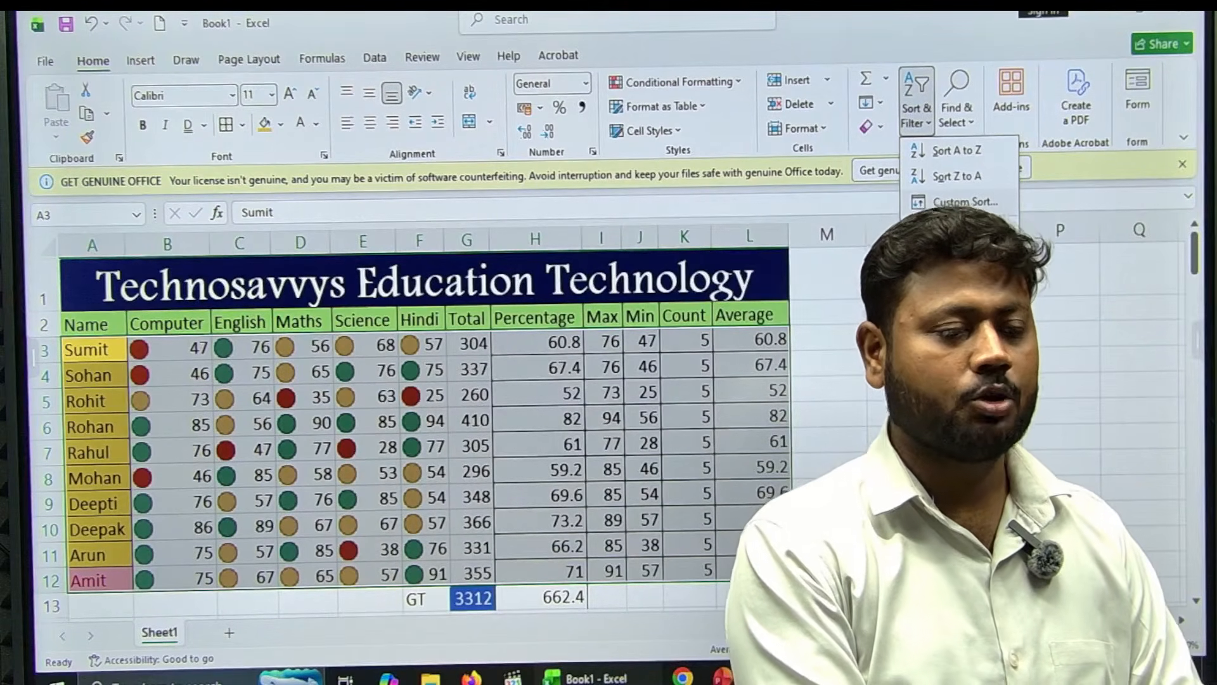
left_click(916, 116)
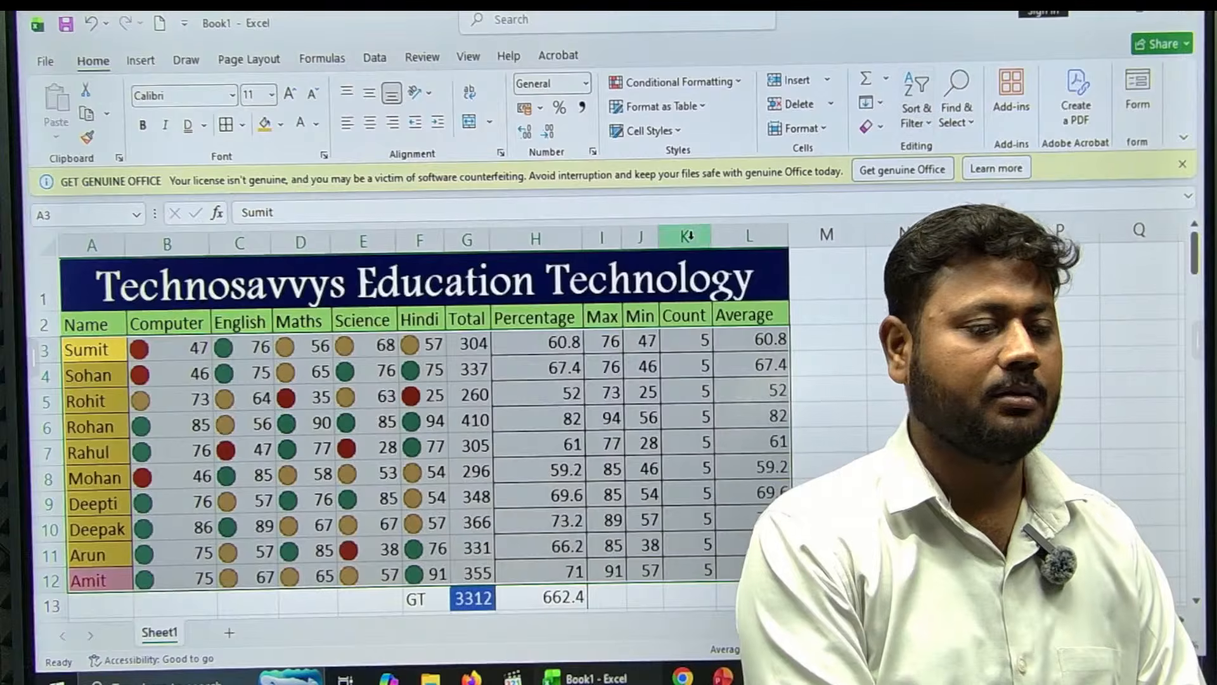
- Apply a custom sort to the student rows by Name, on Cell Values, in Z to A order
left_click(921, 116)
left_click(957, 202)
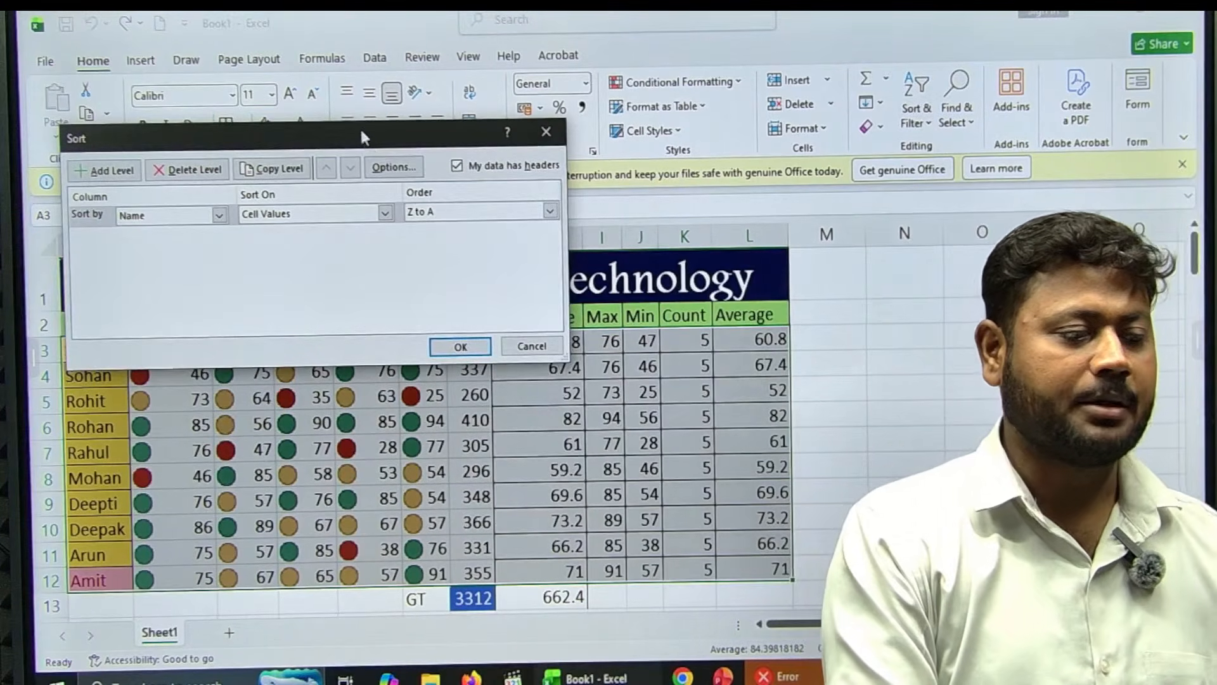
left_click_drag(360, 130, 830, 379)
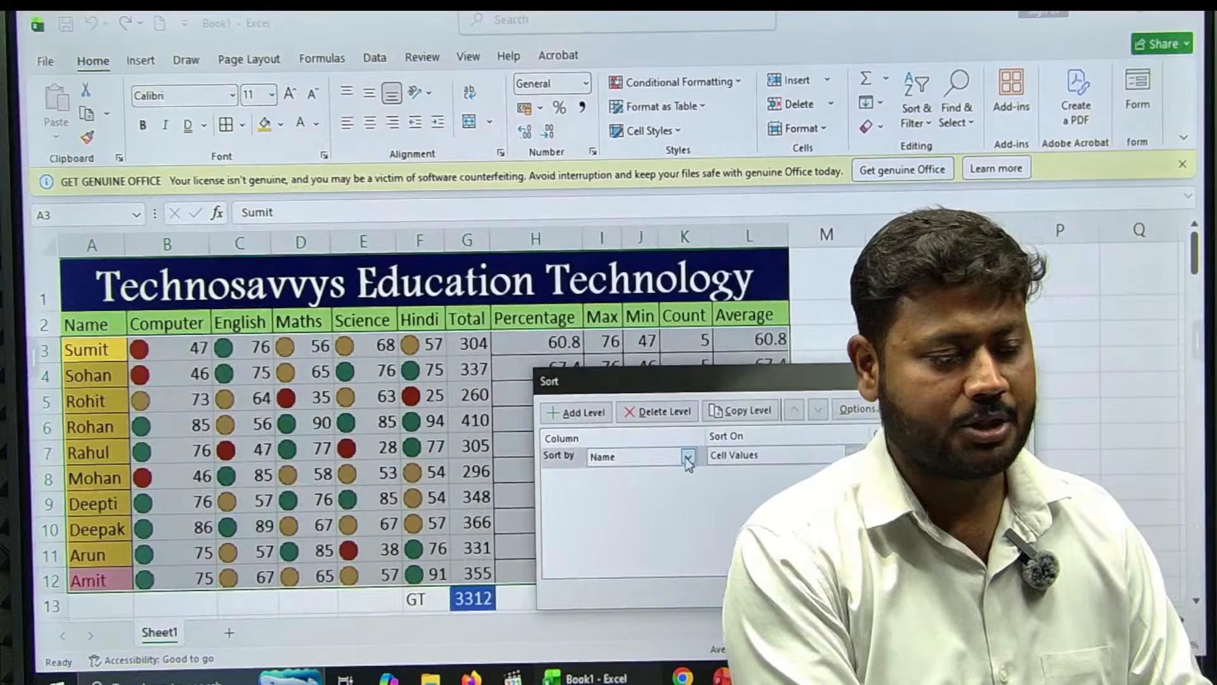
left_click(687, 457)
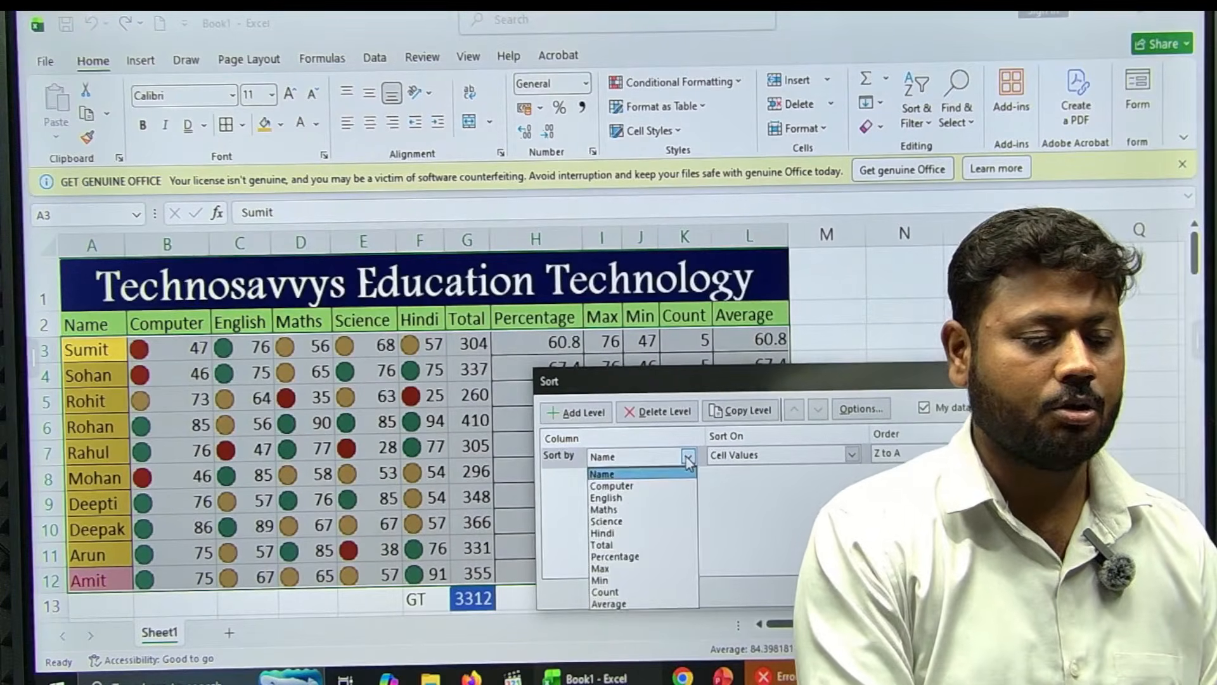
left_click(687, 458)
left_click(687, 458)
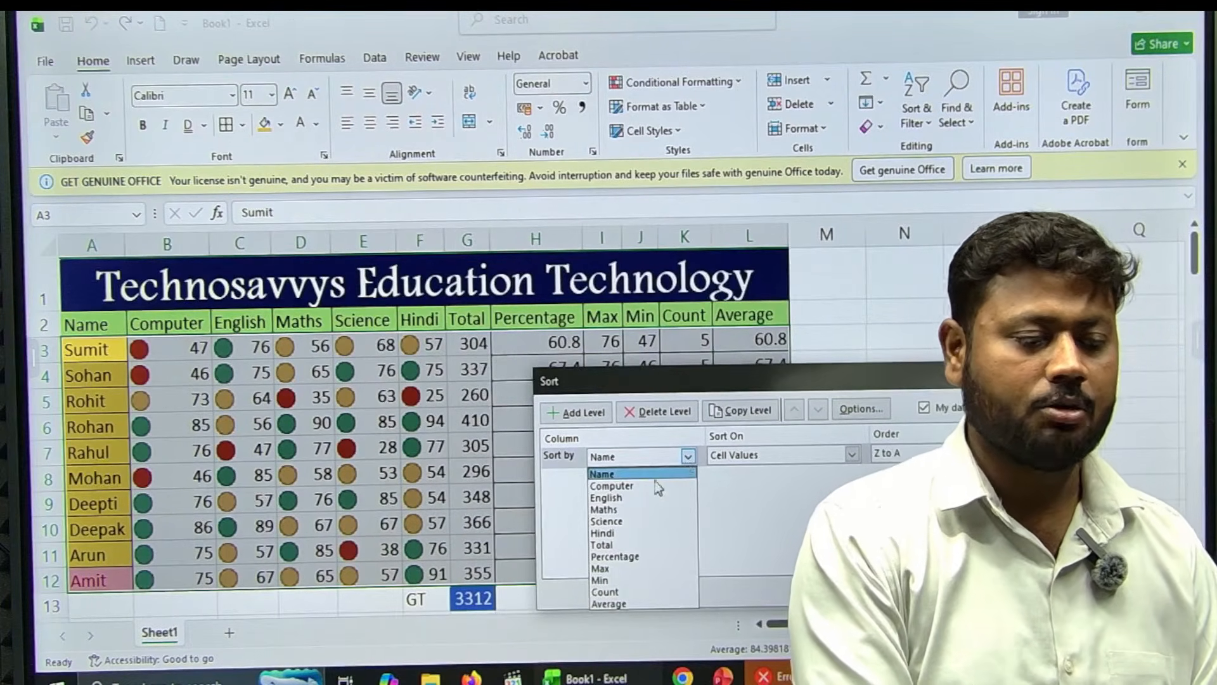
left_click(637, 463)
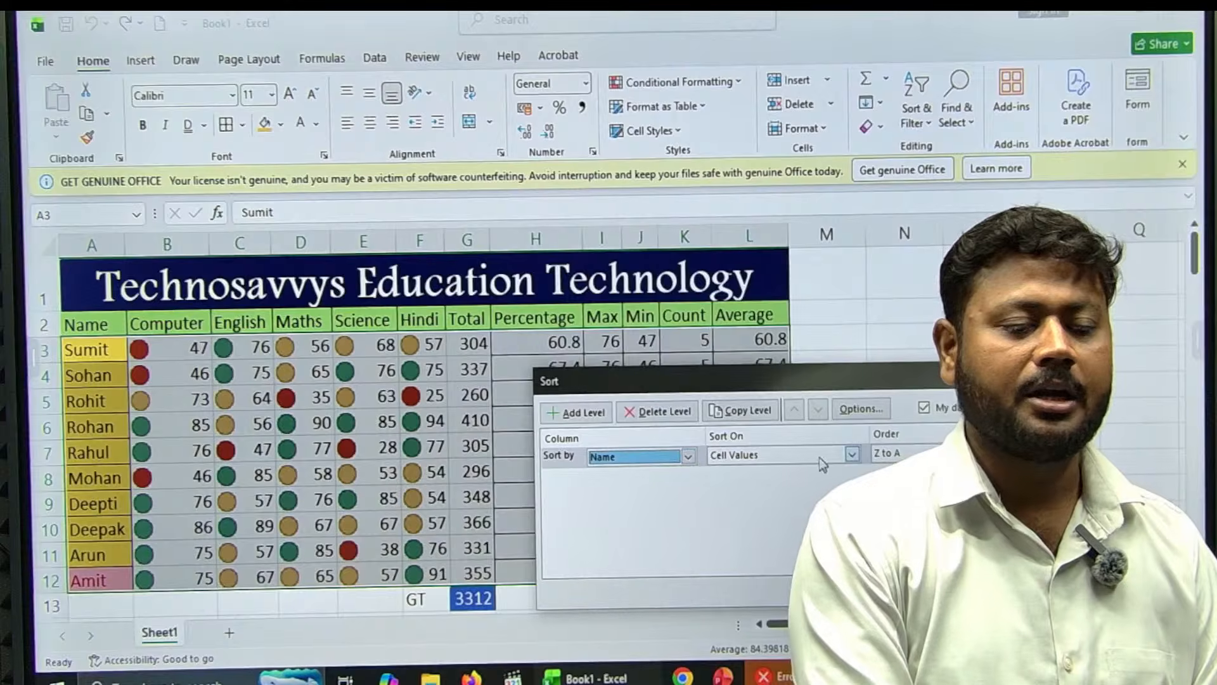
left_click(851, 462)
left_click(851, 461)
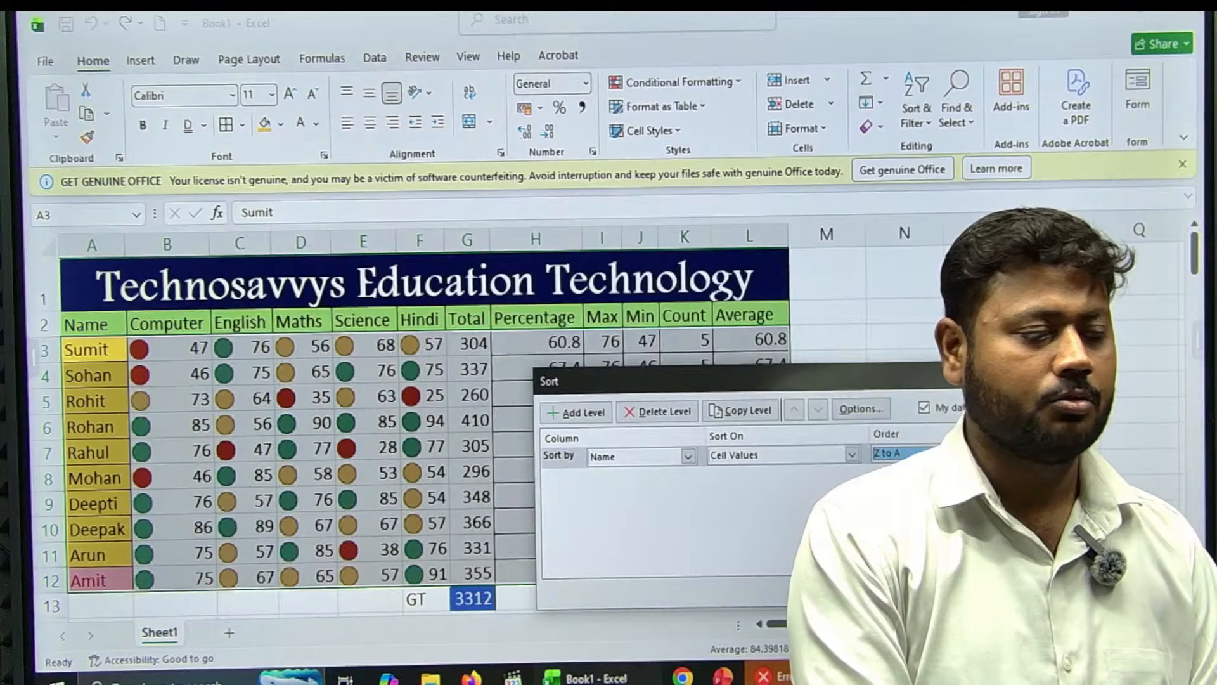
key("Return")
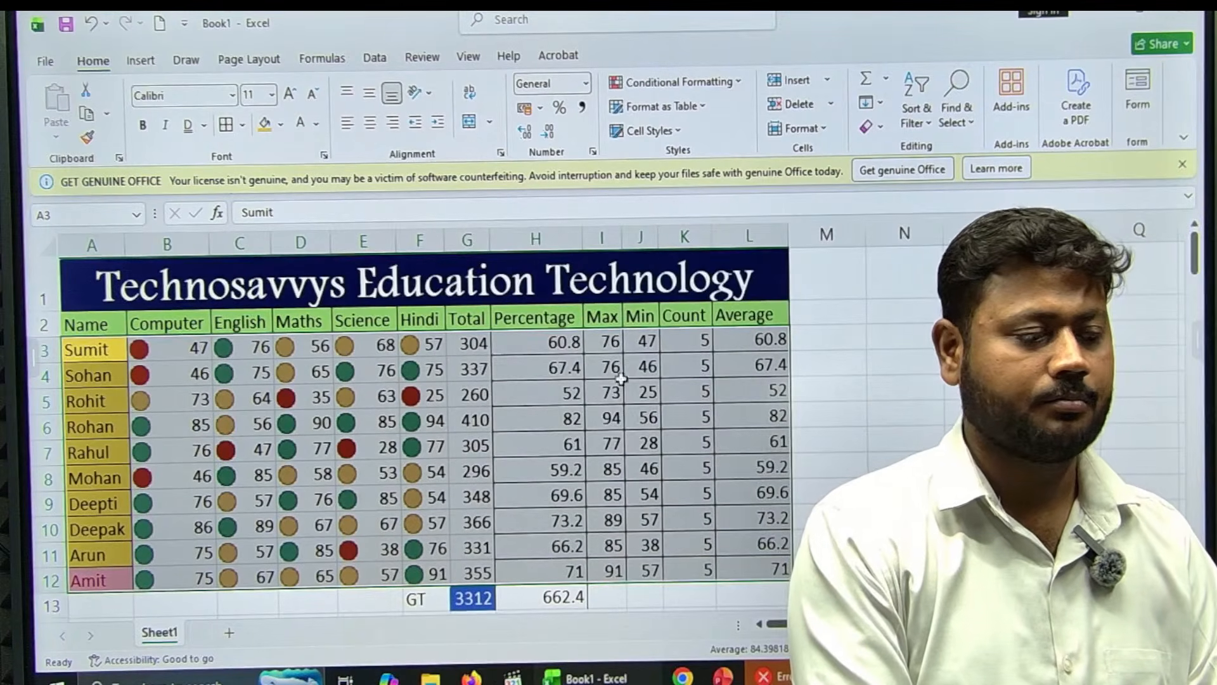
- Custom sort the student rows by Name using the custom list Mon, Tue, Wed, Thu, Fri, Sat, Sun as the order
left_click(921, 124)
left_click(951, 203)
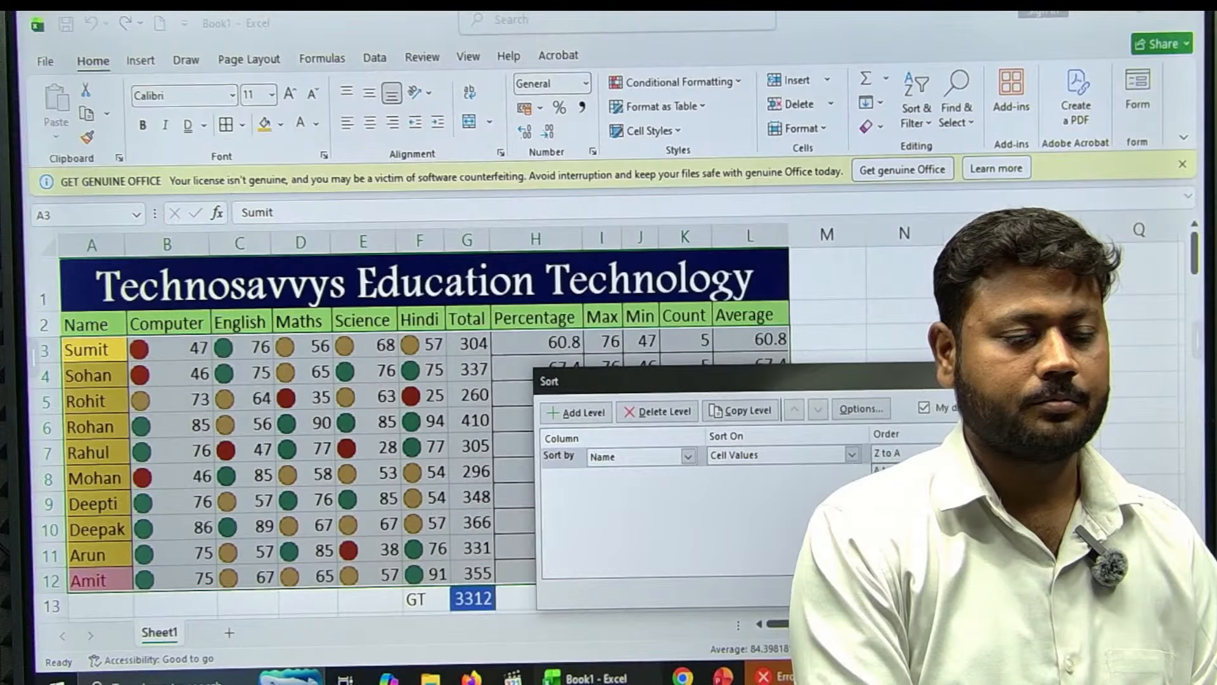
left_click(903, 493)
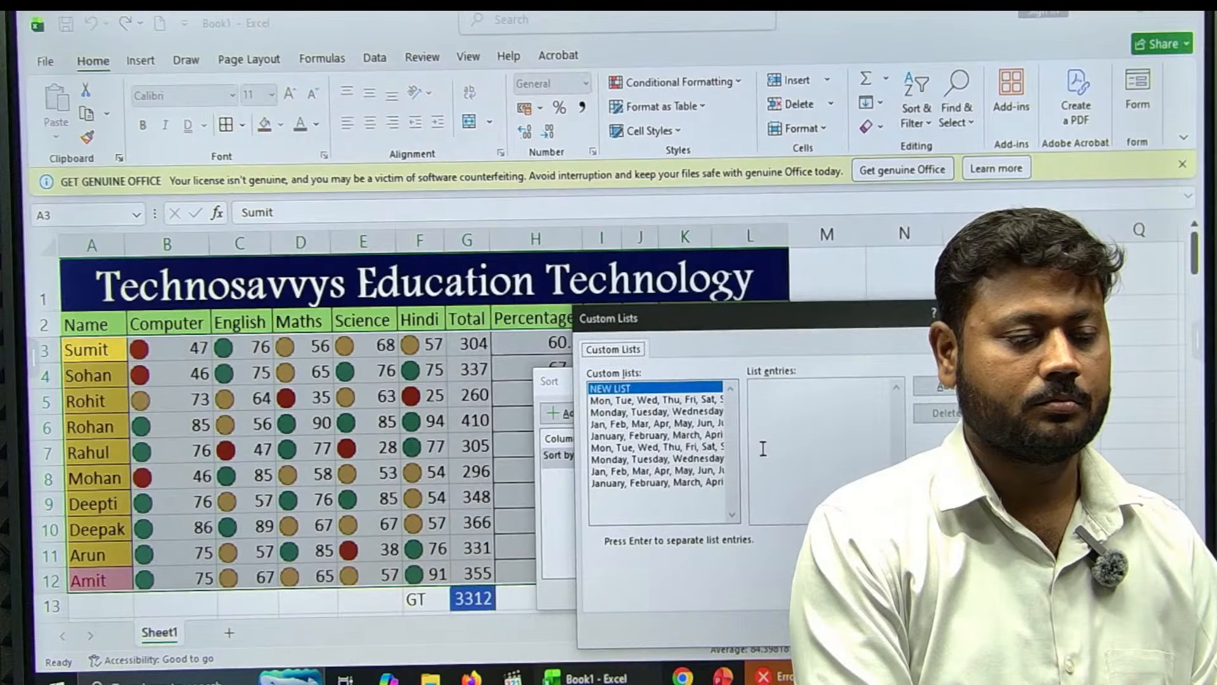
left_click(618, 401)
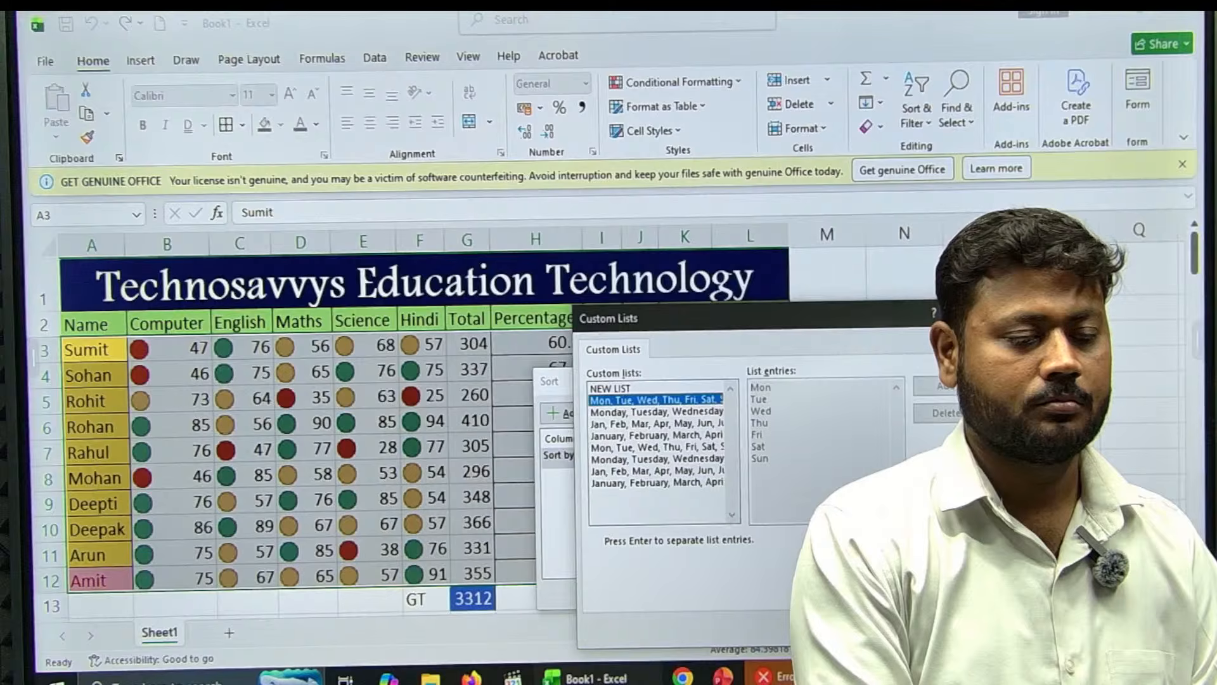
key("Return")
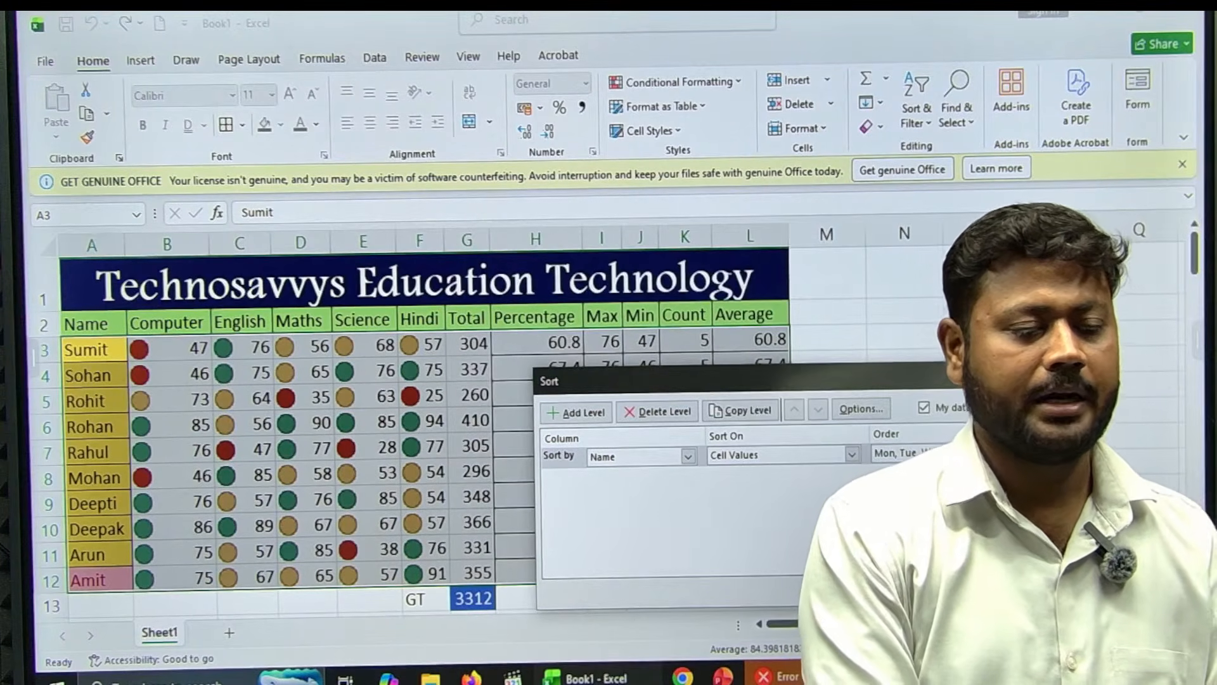
key("Return")
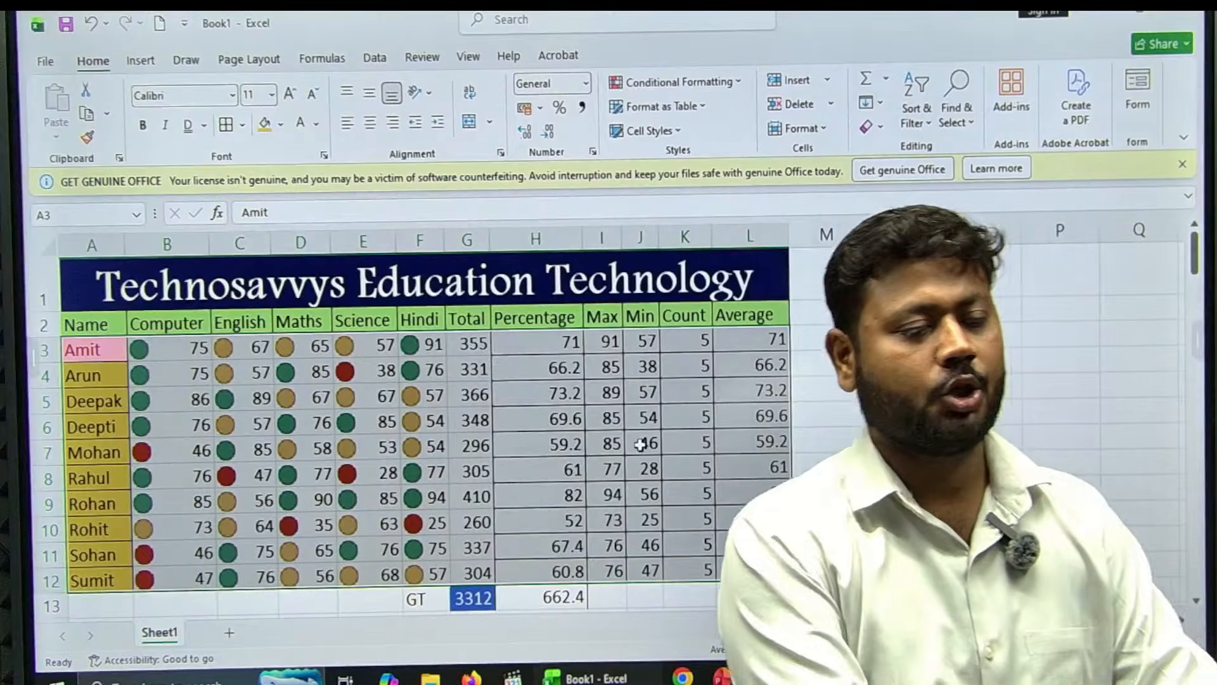
left_click(824, 440)
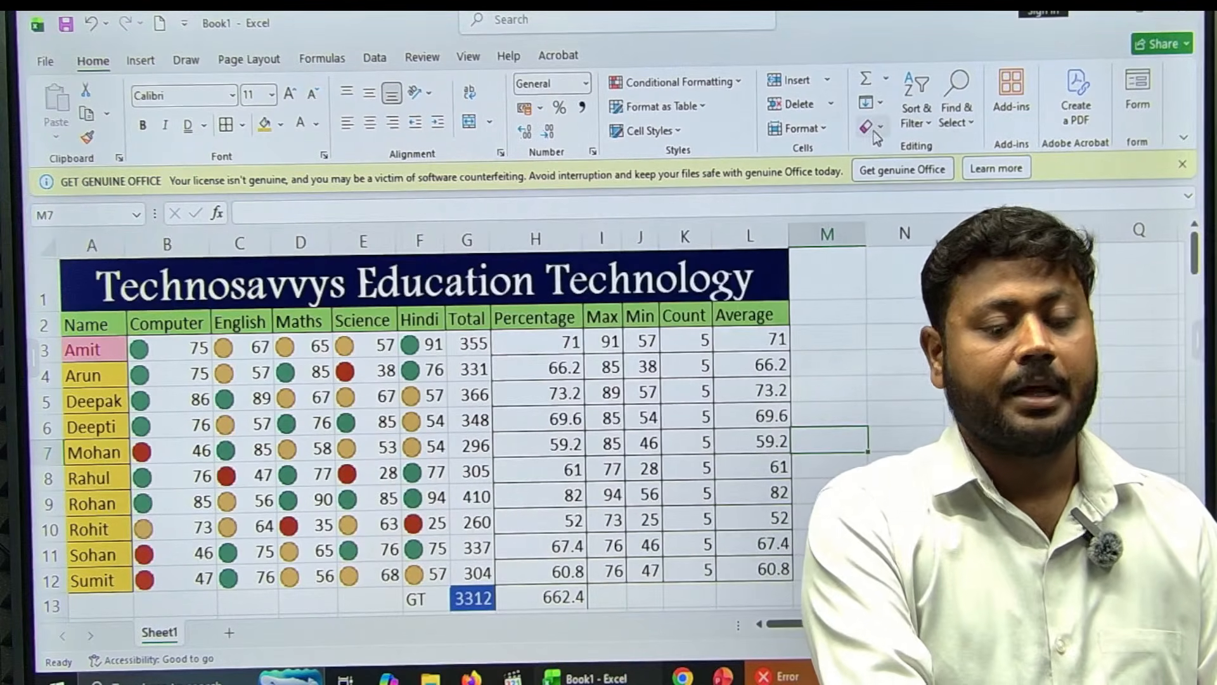
left_click(875, 130)
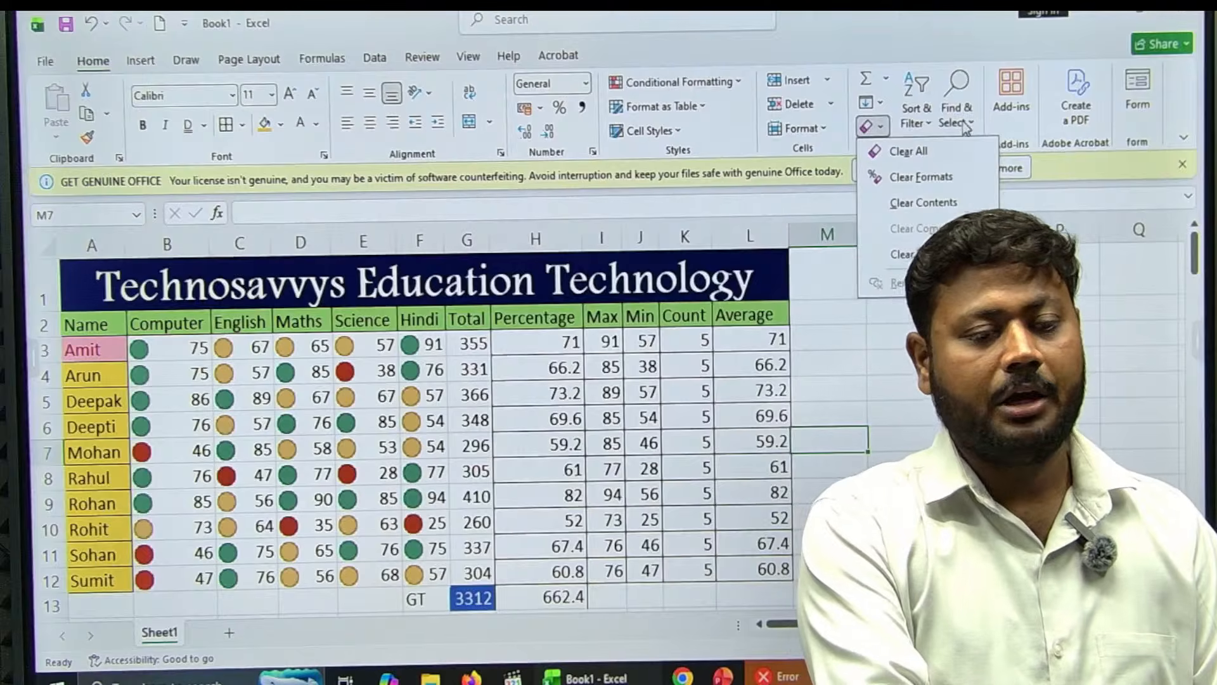
left_click(965, 127)
left_click(925, 122)
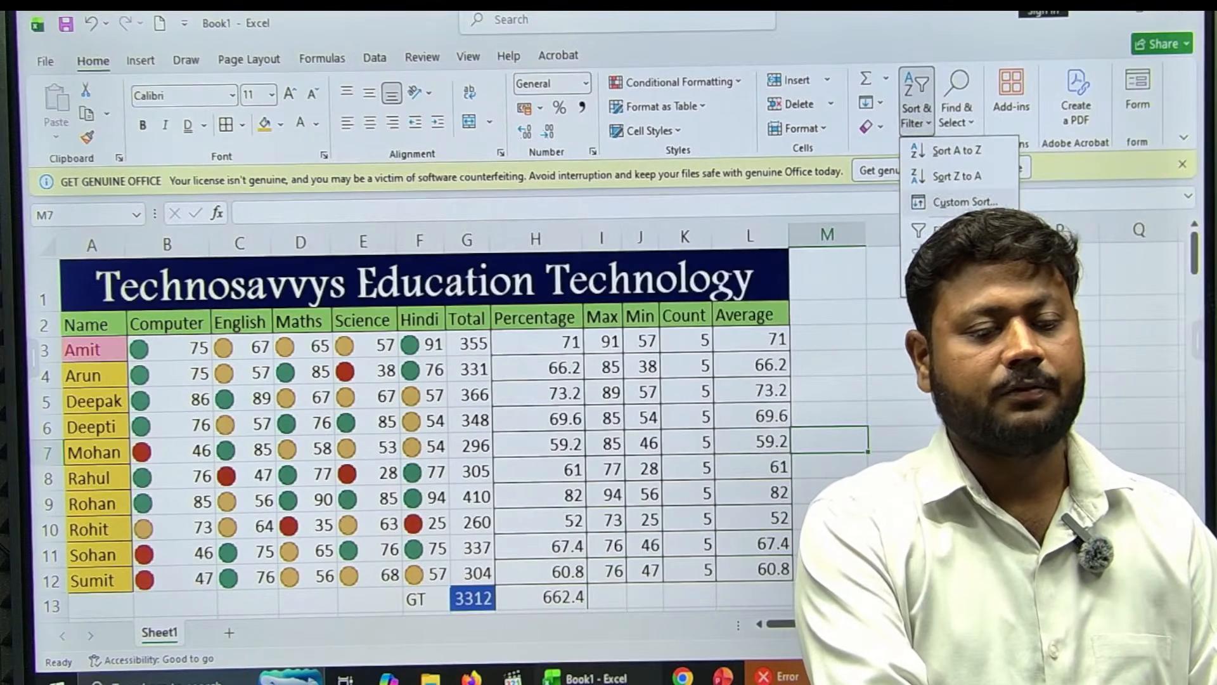
key("Escape")
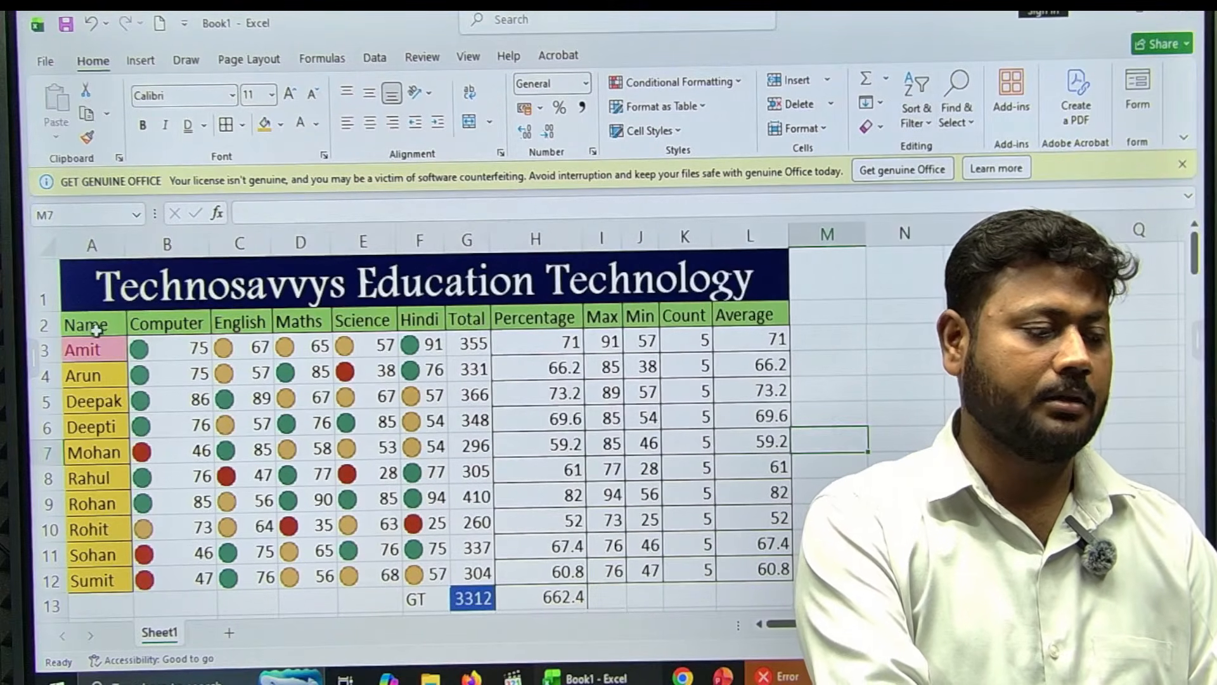
- Add filters to the header row A2:L2 of the marks table
left_click_drag(95, 329, 745, 317)
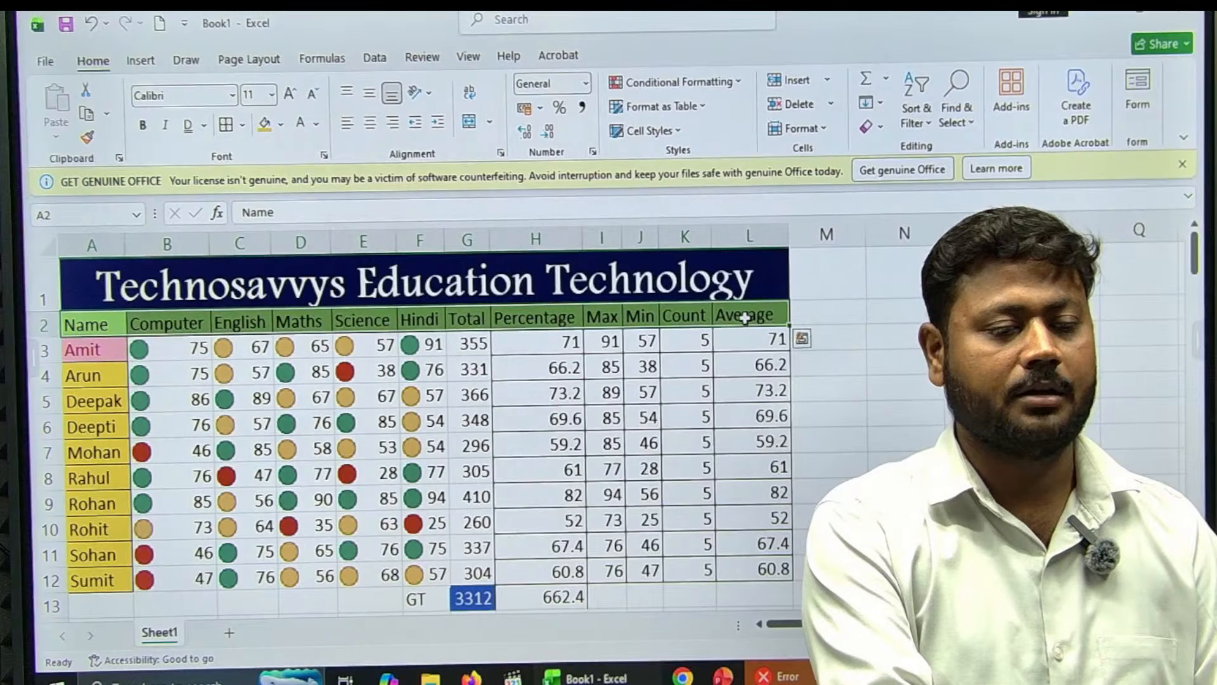
left_click(874, 128)
left_click(925, 124)
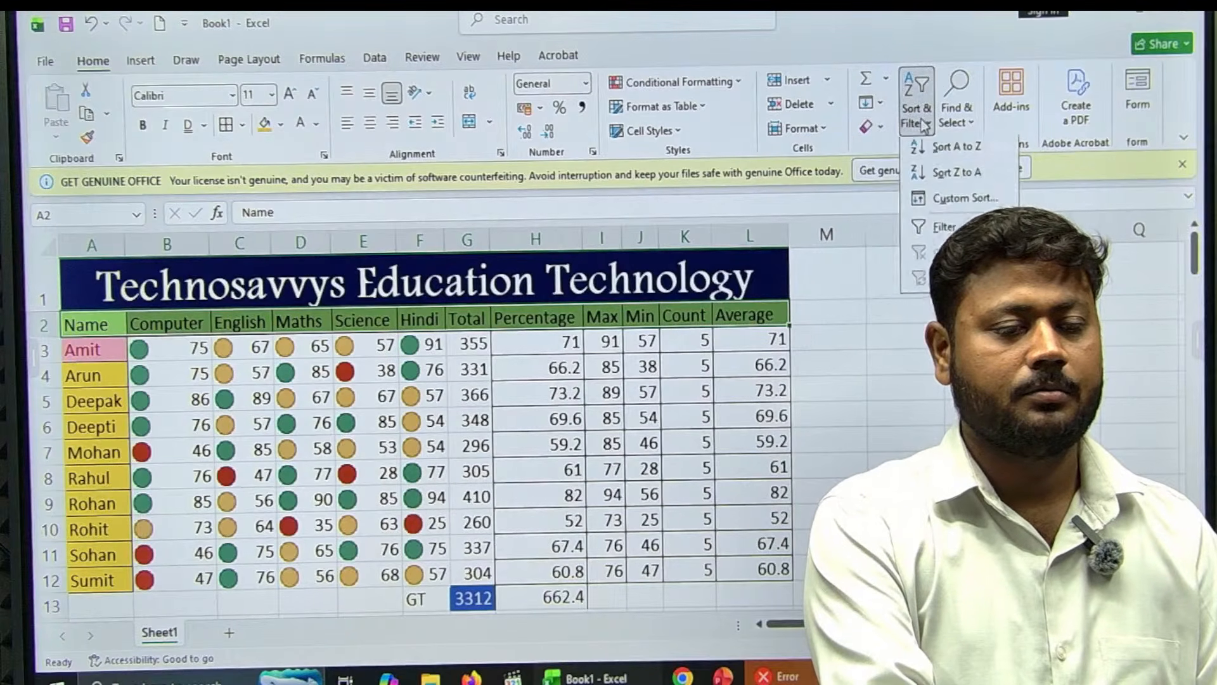
left_click(940, 232)
left_click(926, 386)
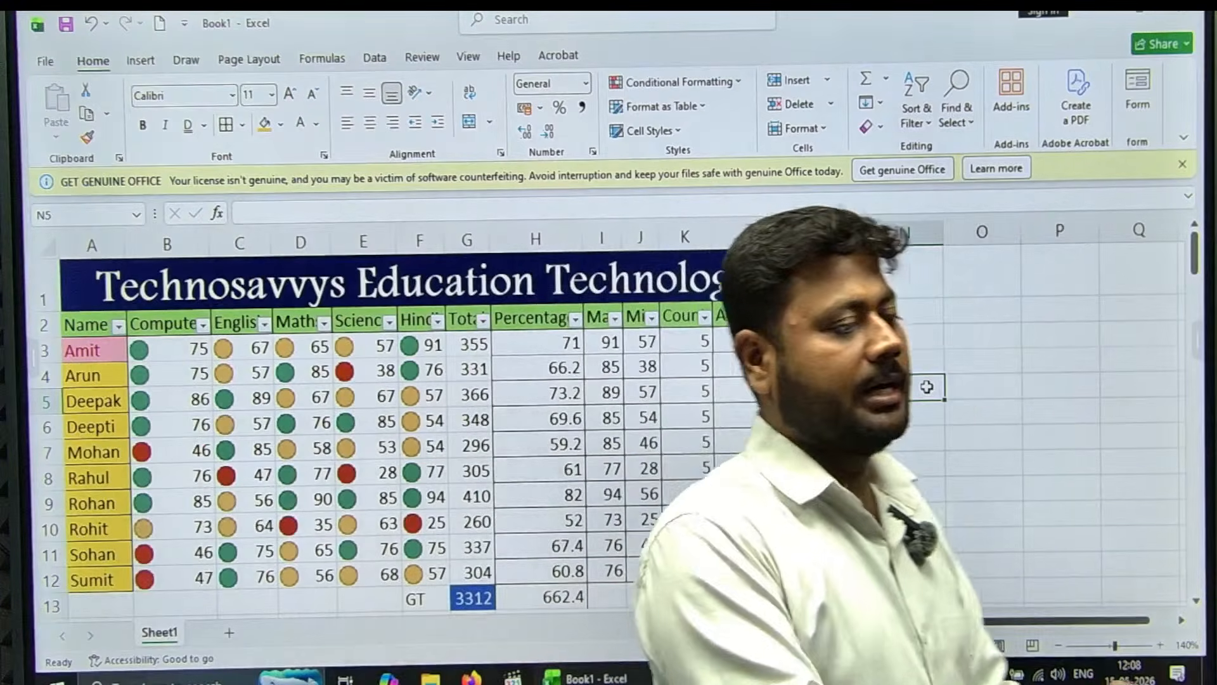
- Insert a new column before the Computer column and give it the heading Class
left_click(192, 243)
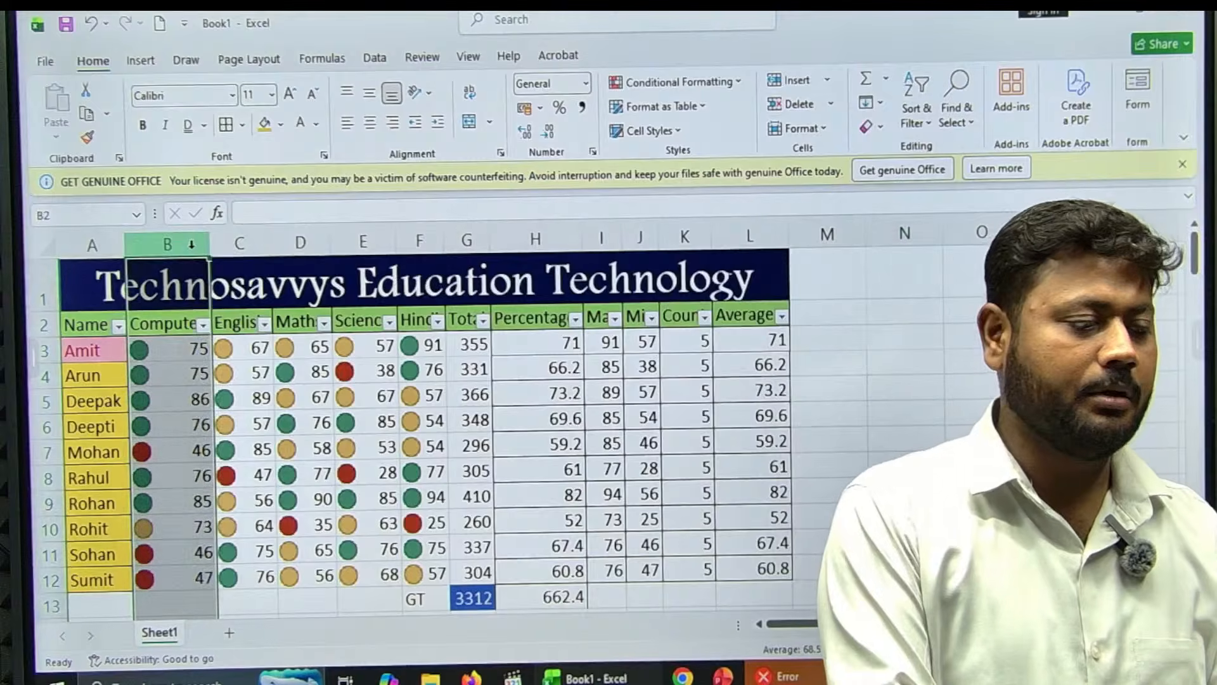
right_click(193, 252)
left_click(243, 429)
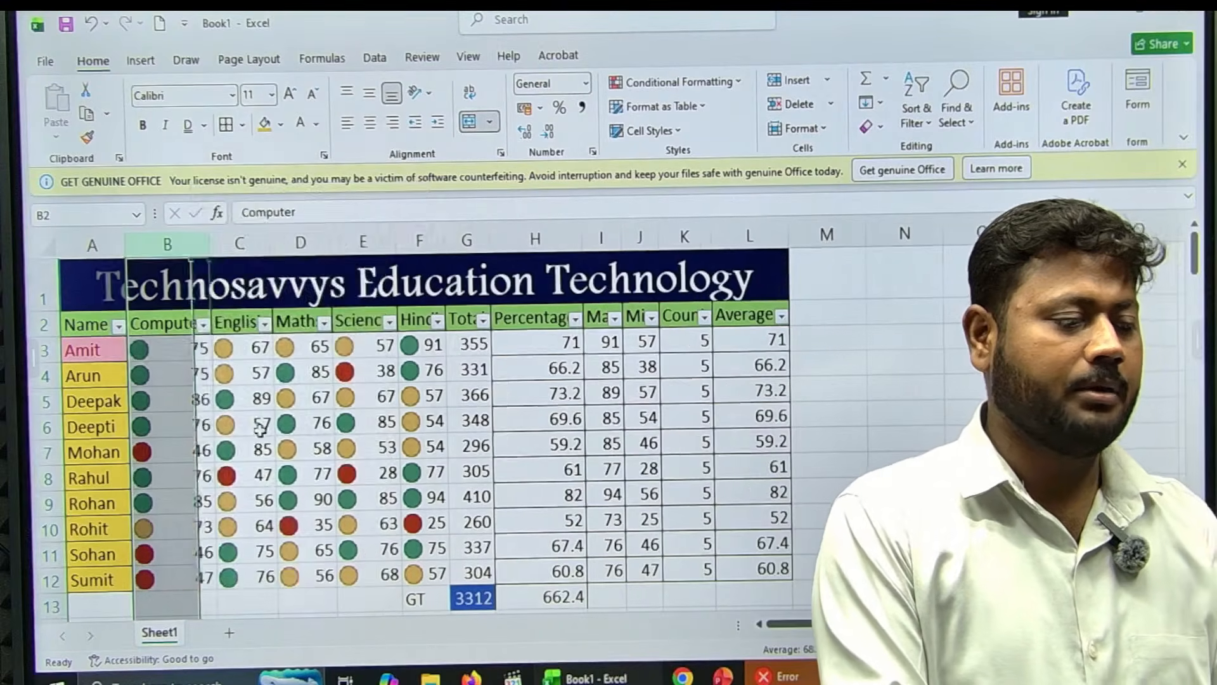
type("Class")
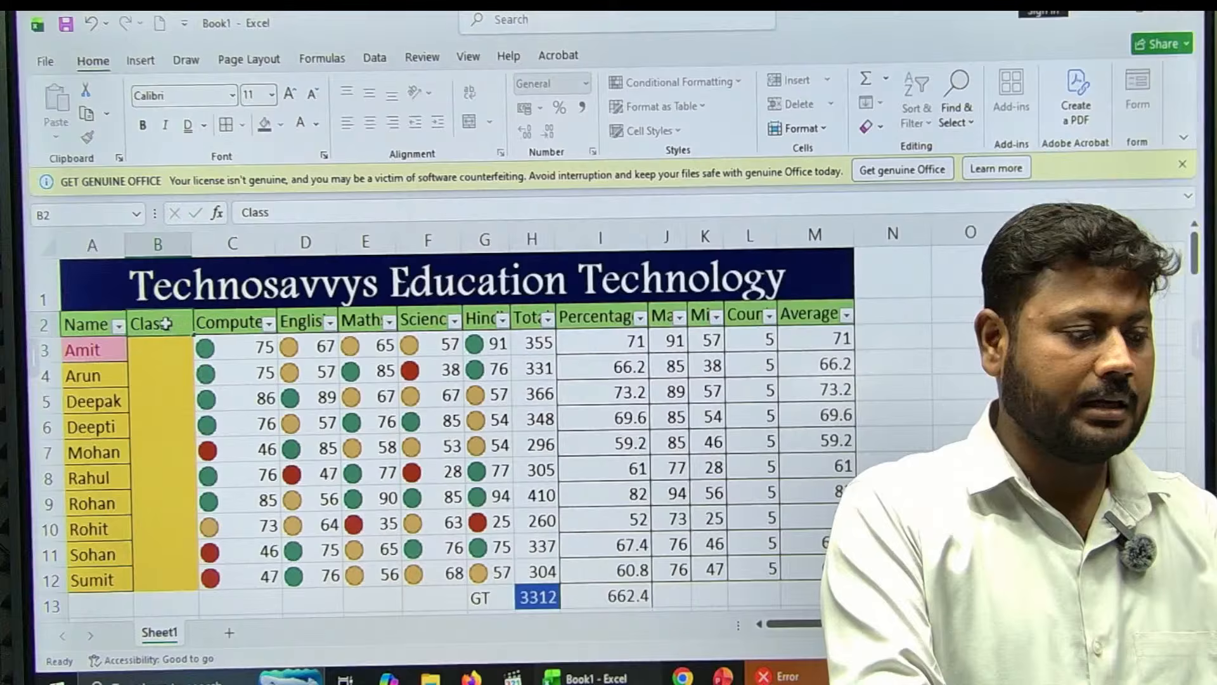
key("Return")
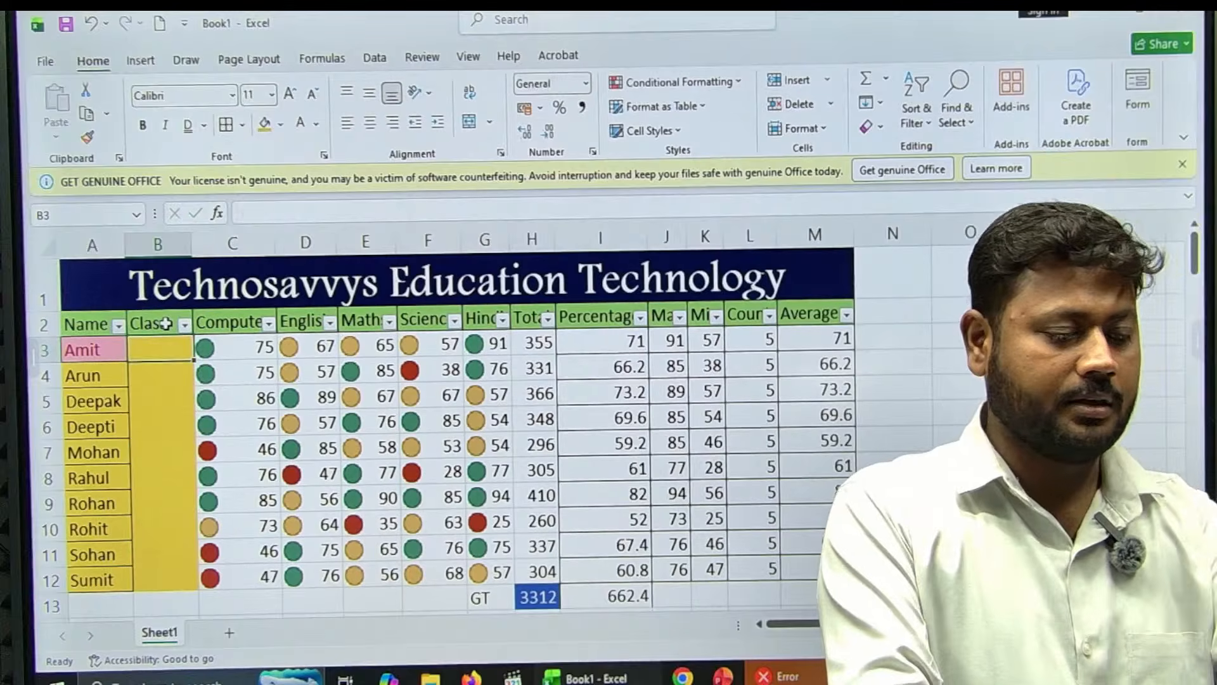
- Fill the Class column cells B3:B12 with the values 6, 6, 7, 5, 6, 7, 6, 8, 9 and 6
type("6")
key("Return")
type("6")
key("Return")
type("7")
key("Return")
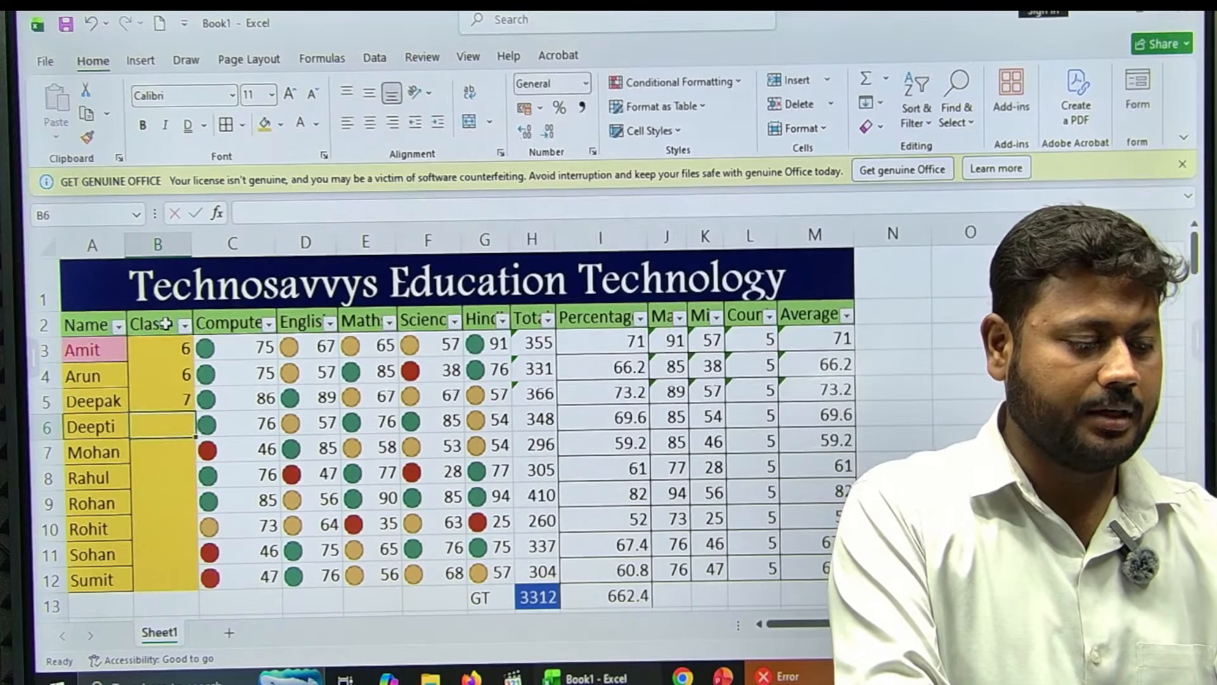
type("5")
key("Return")
type("6")
key("Return")
type("7")
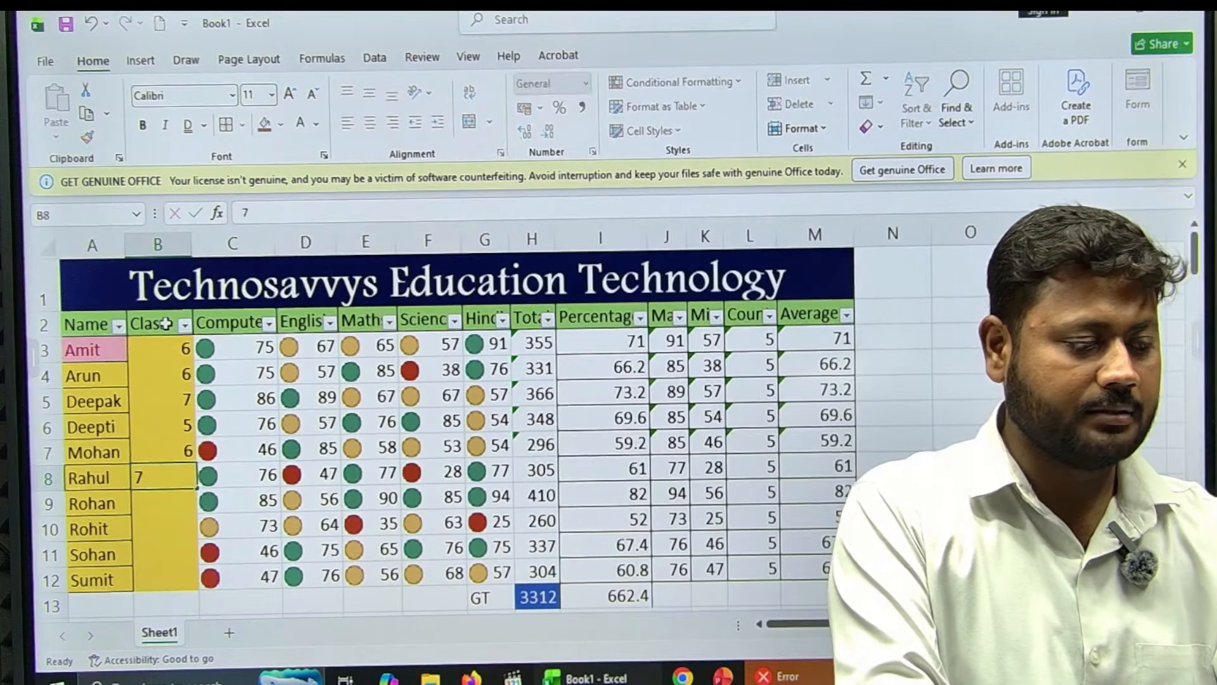
key("Return")
type("6")
key("Return")
type("8")
key("Return")
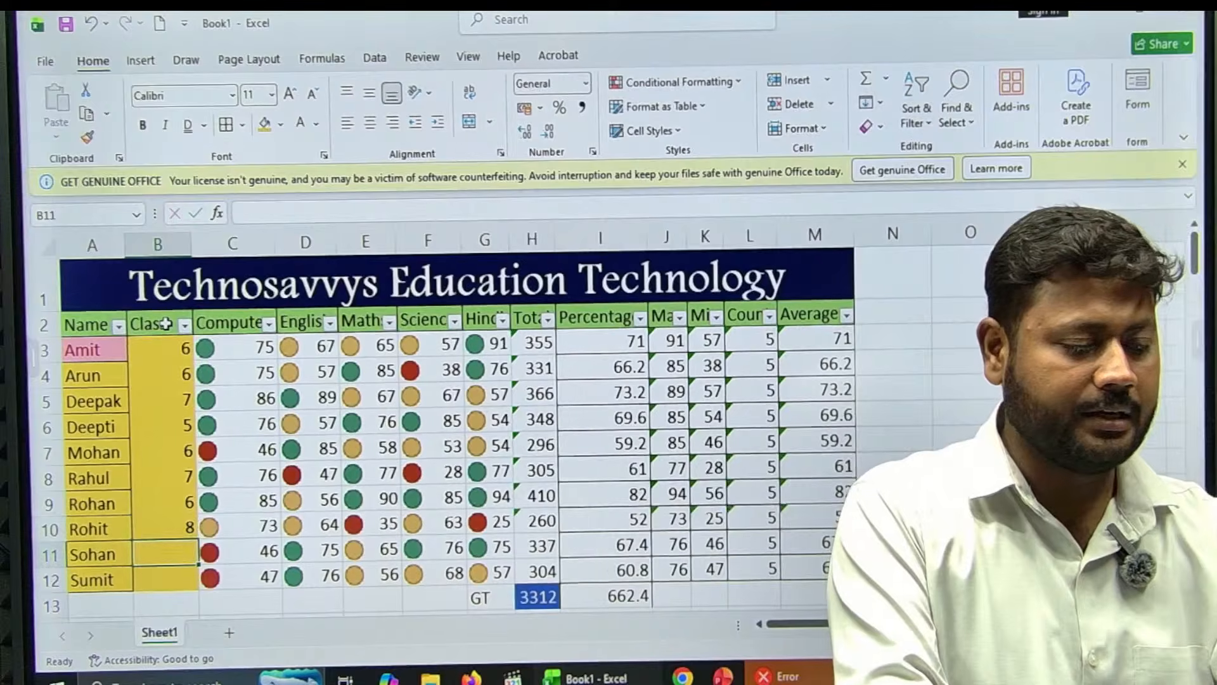
type("9")
key("Return")
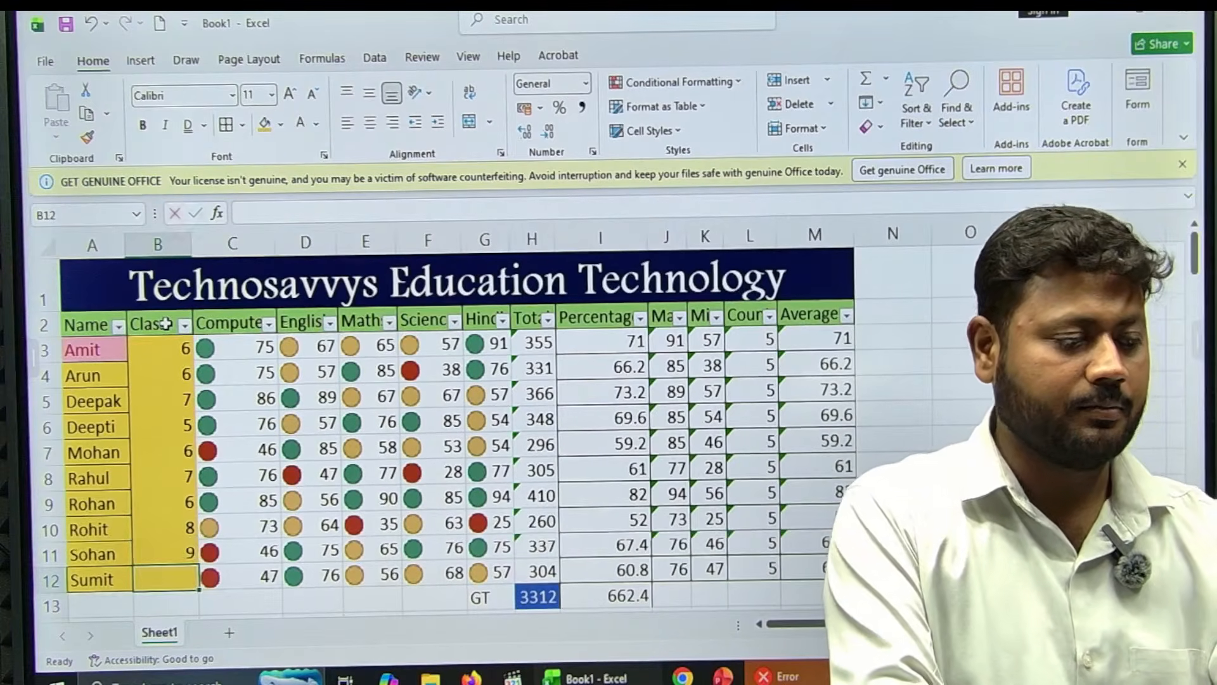
type("6")
key("Return")
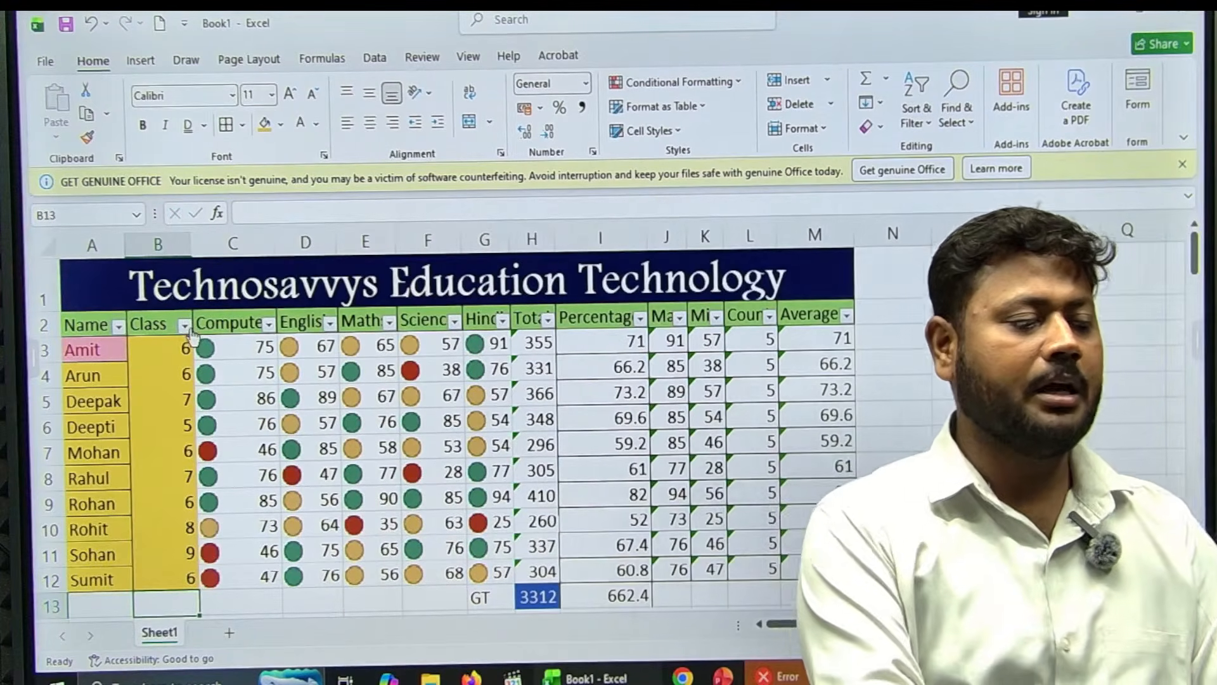
- Filter the Class column to show only the students in class 6
left_click(185, 325)
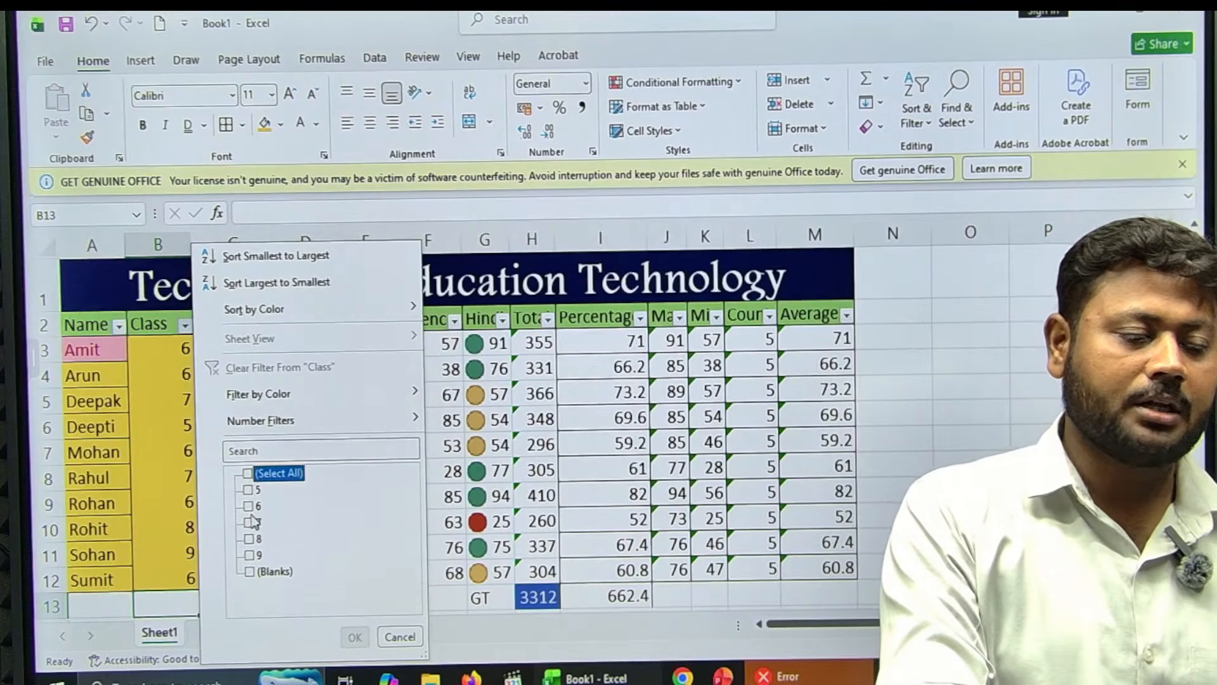
left_click(249, 506)
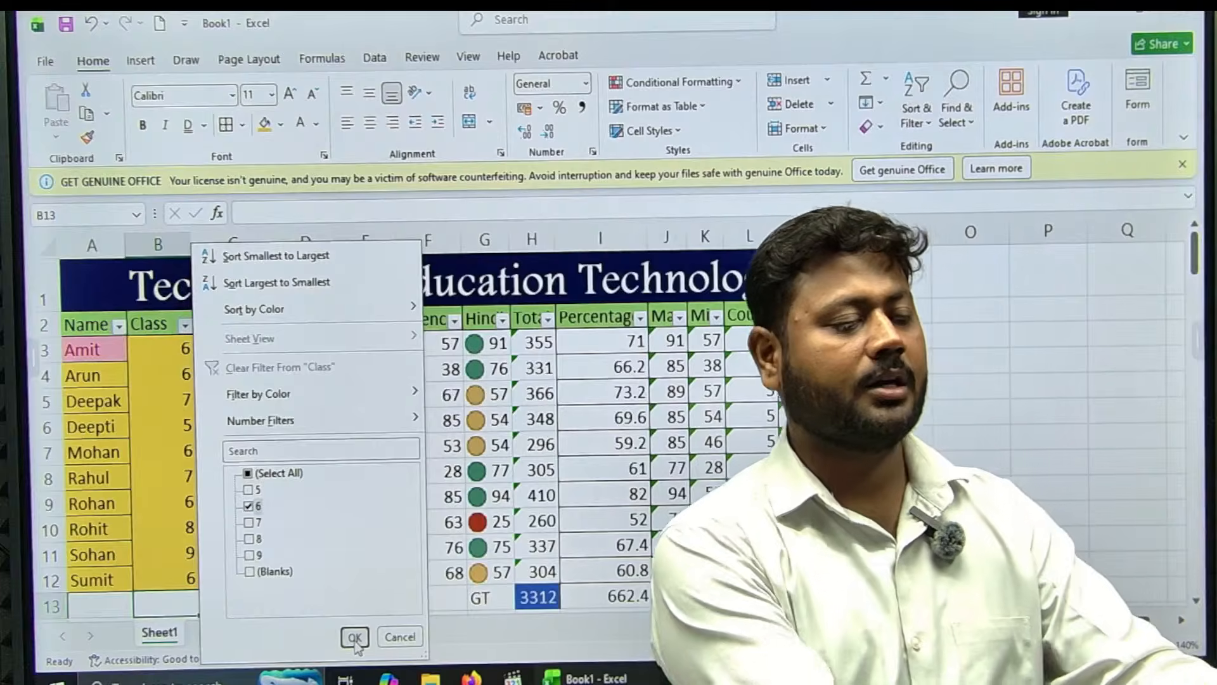
left_click(354, 637)
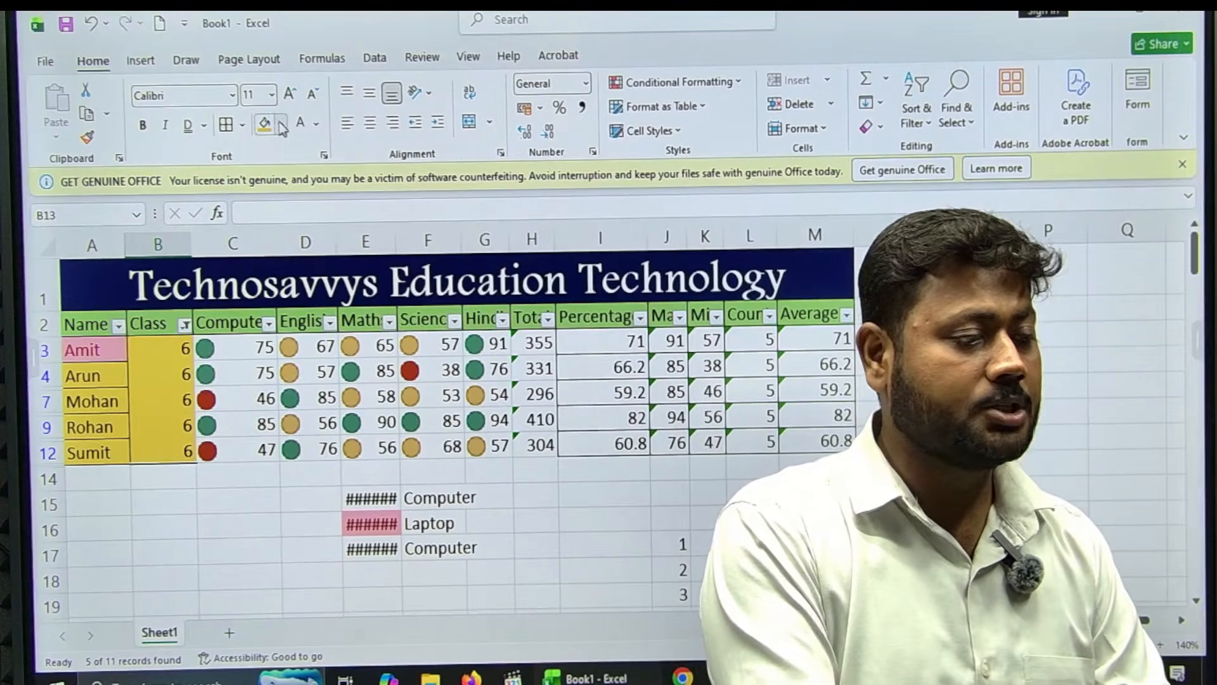
- Add class 8 to the Class filter, and restore the full list by selecting all classes
left_click(185, 325)
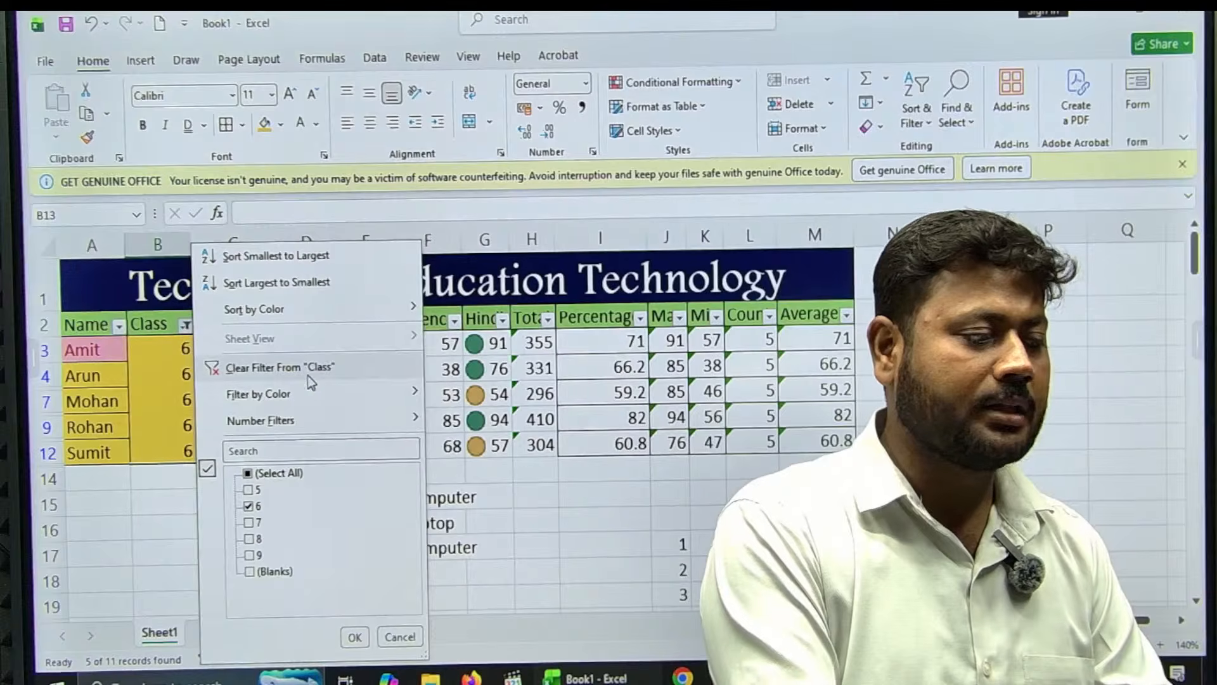
mouse_move(392, 312)
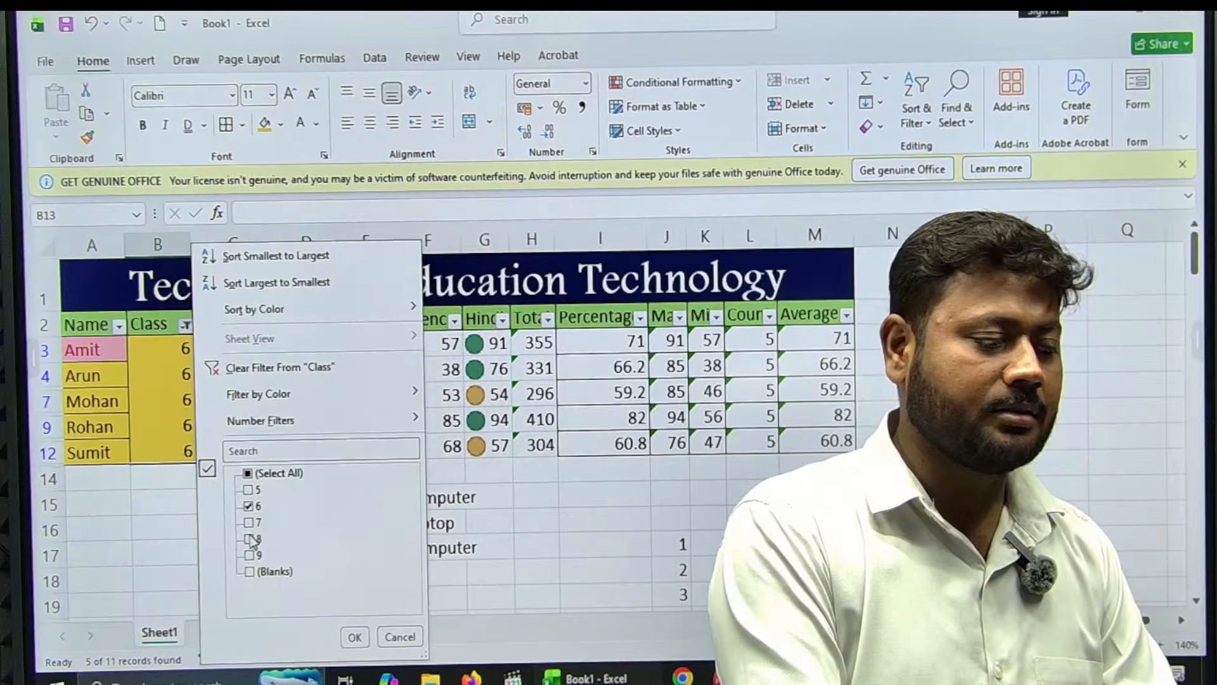
left_click(354, 636)
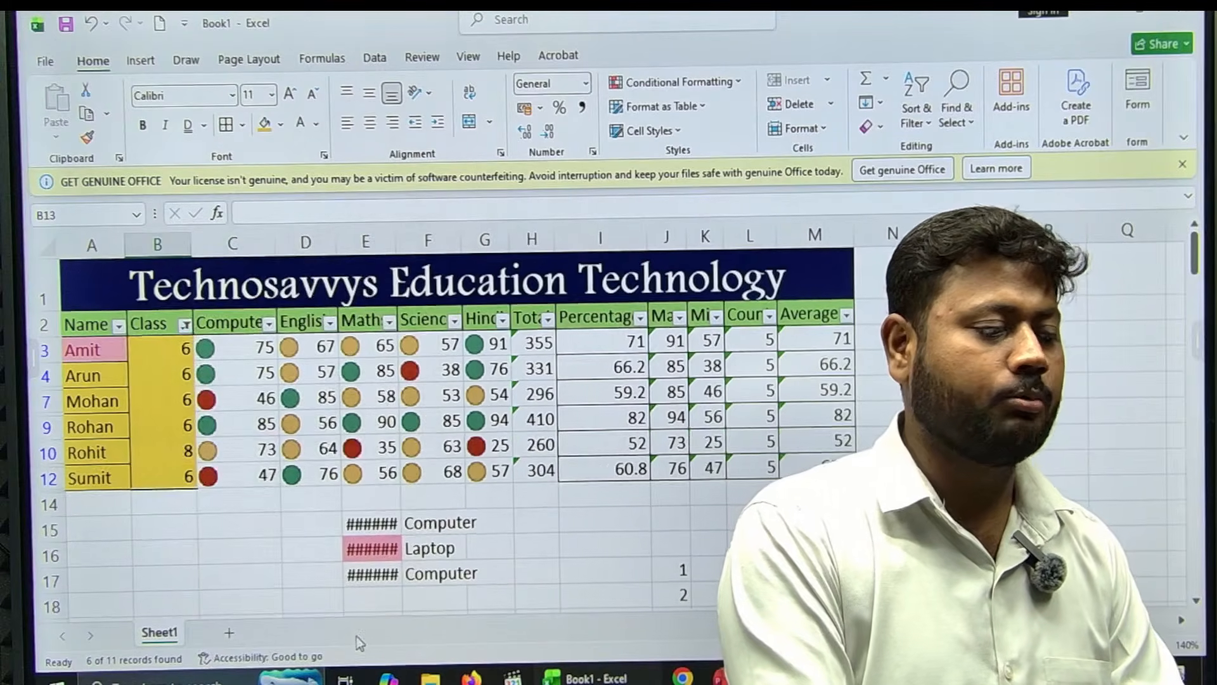
left_click(185, 326)
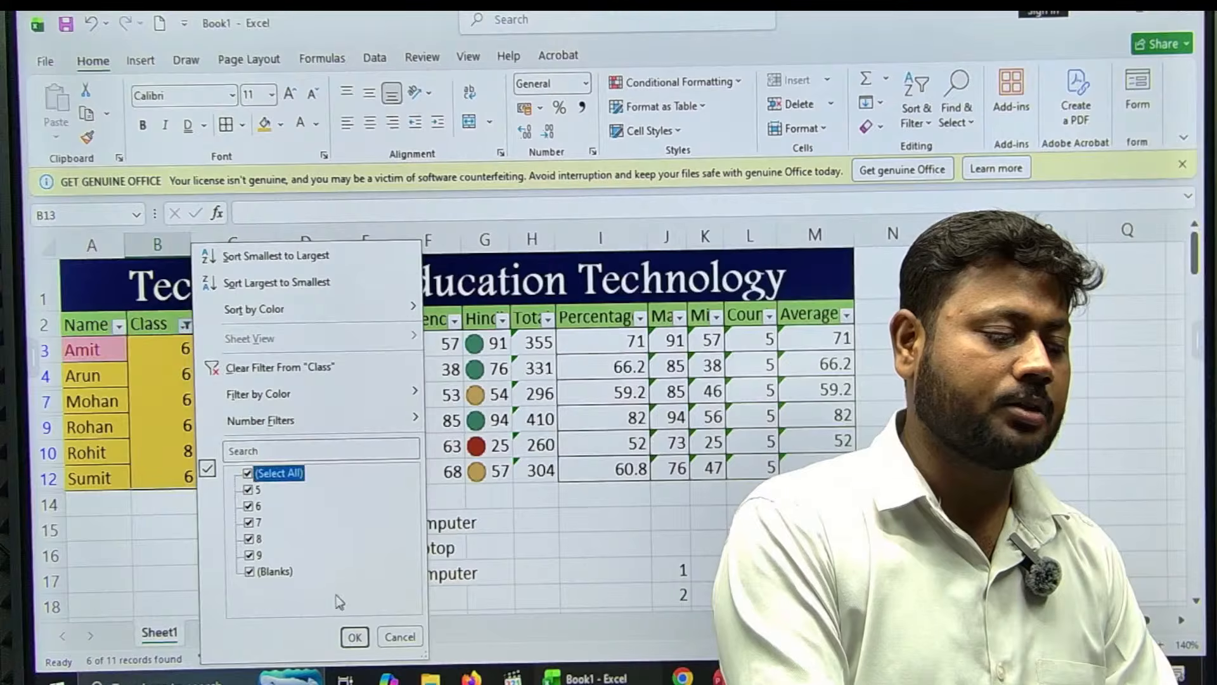
left_click(355, 636)
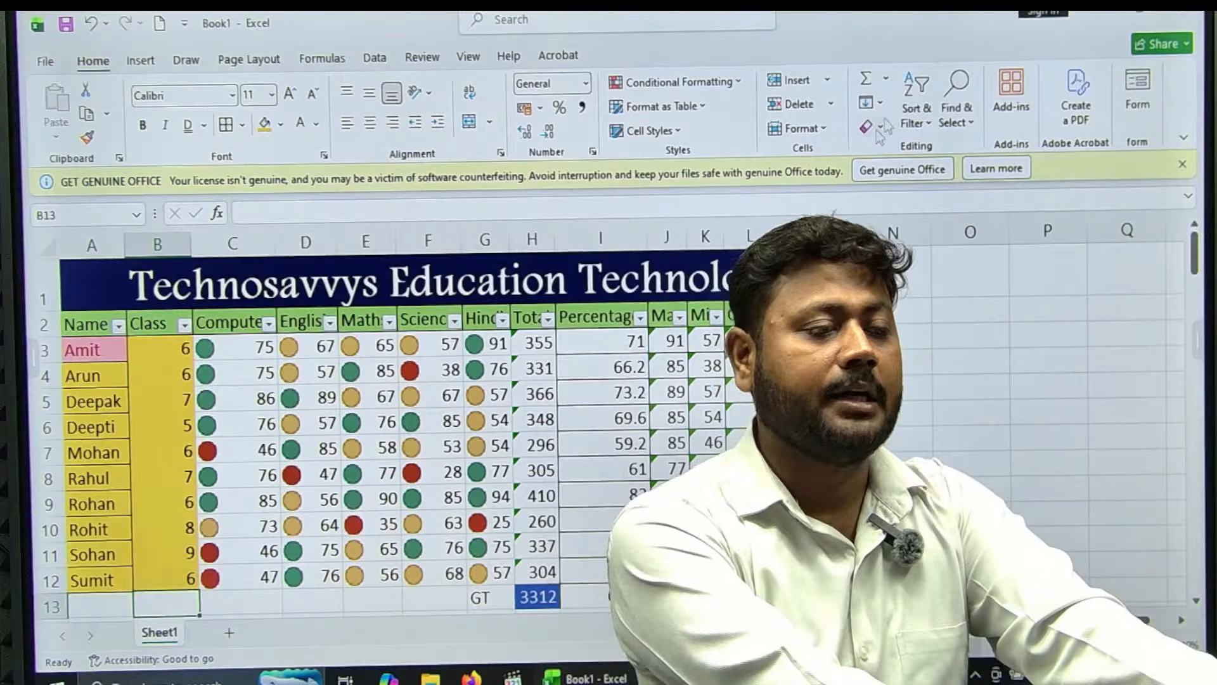
left_click(956, 118)
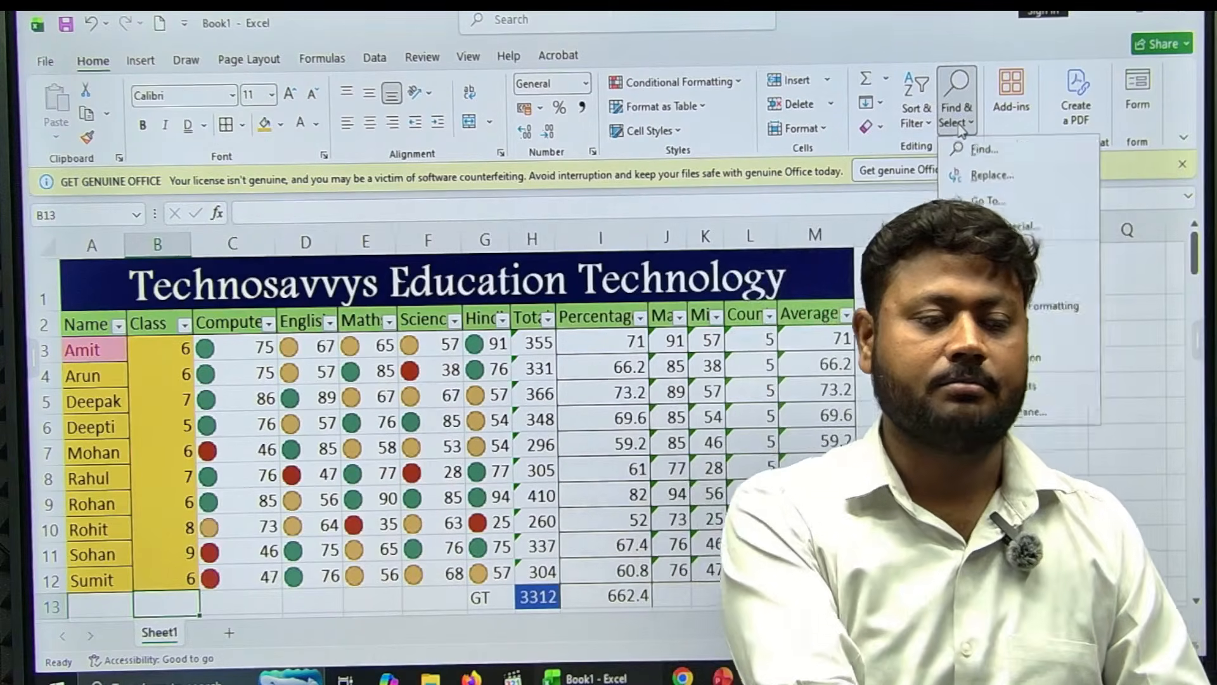
key("Escape")
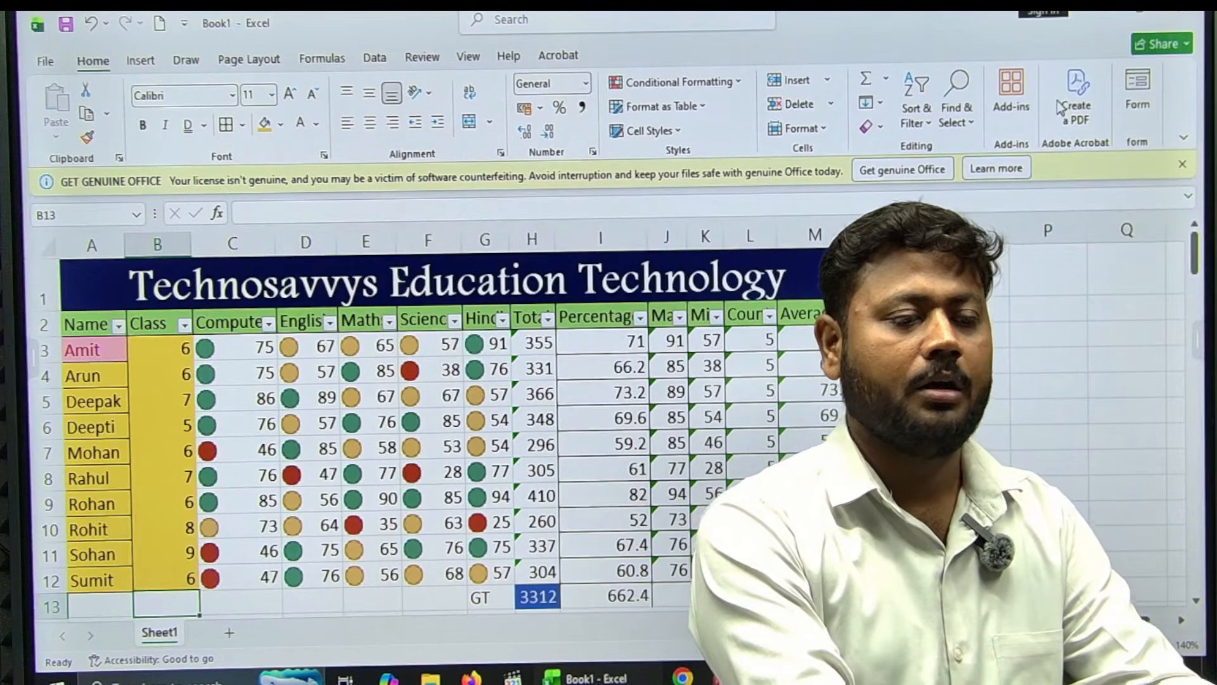
- Start converting the sheet to PDF and save the workbook as "excel lecture 2" in Documents as an Excel Workbook (*.xlsx)
left_click(1075, 101)
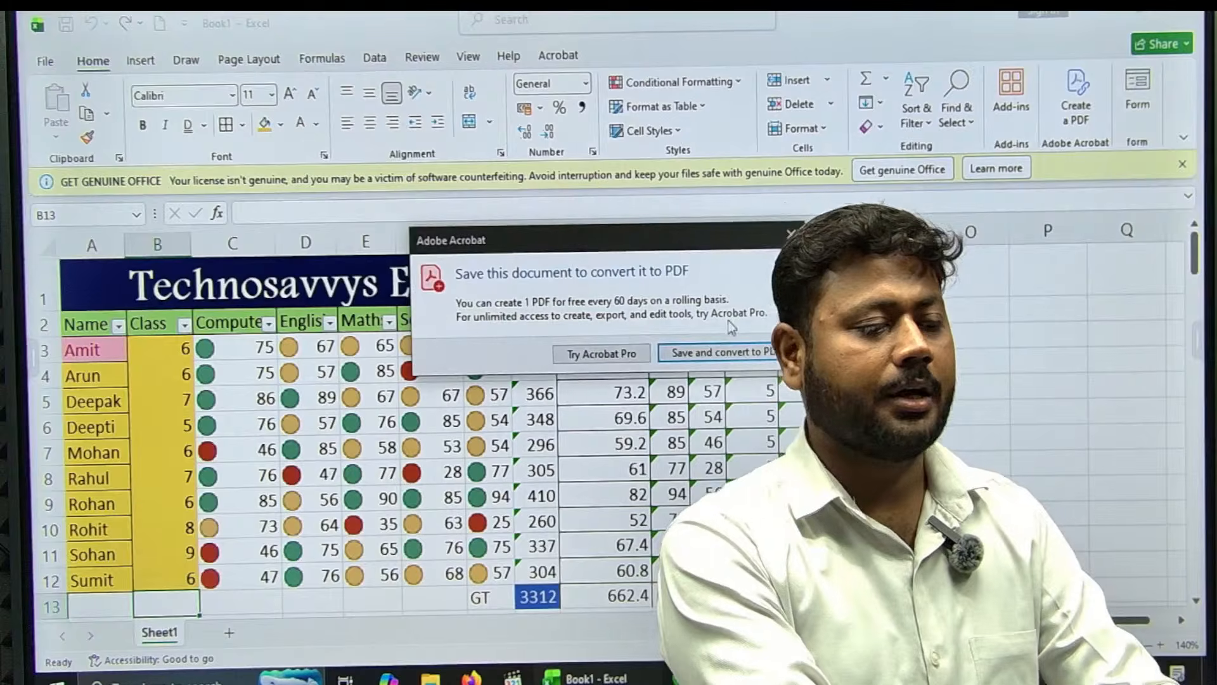
left_click(715, 353)
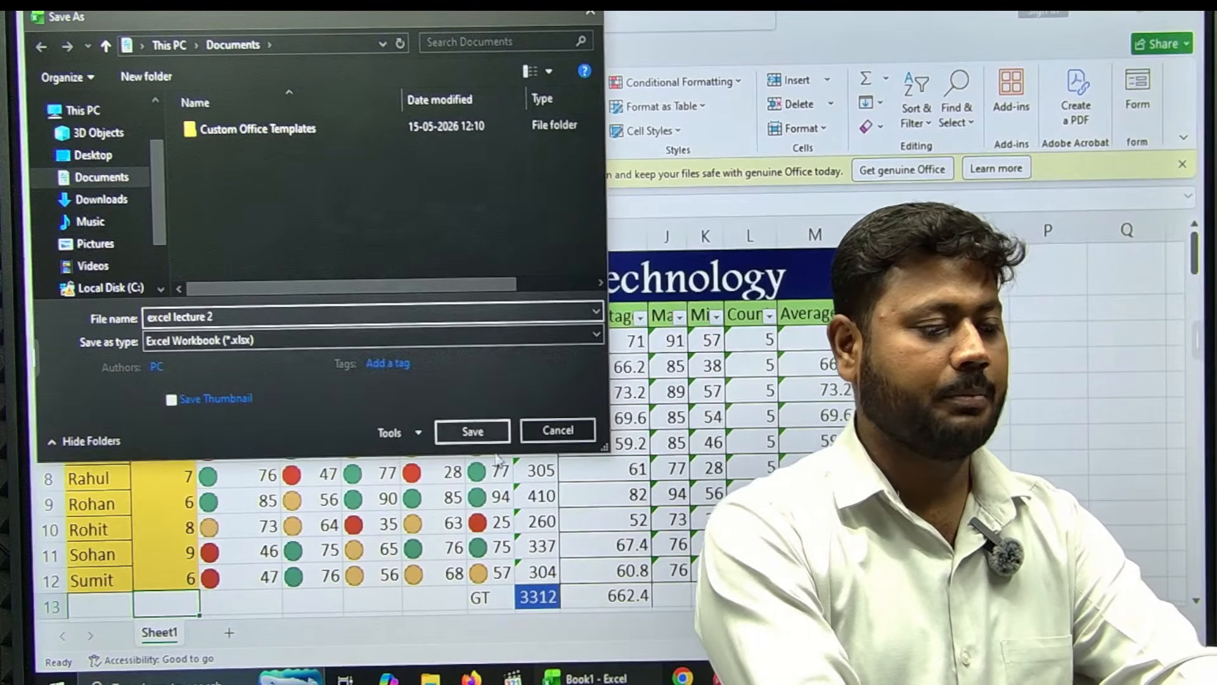
left_click(485, 435)
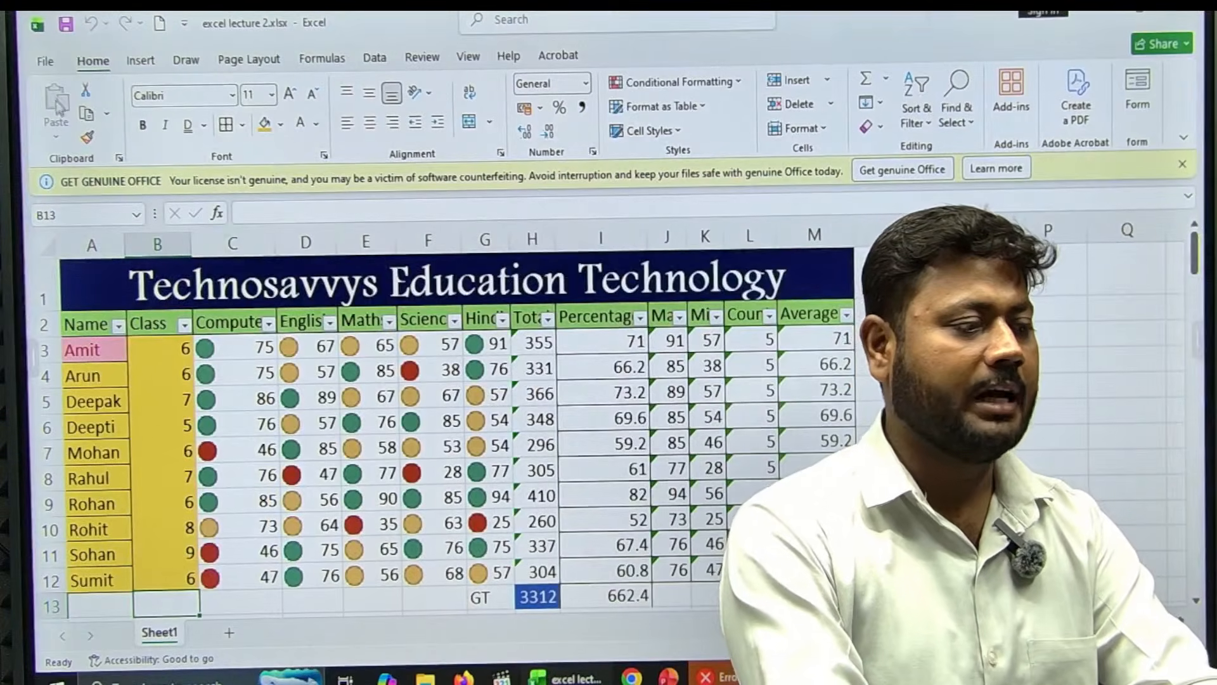
- Export the workbook as an Adobe PDF, converting it with Acrobat
left_click(45, 61)
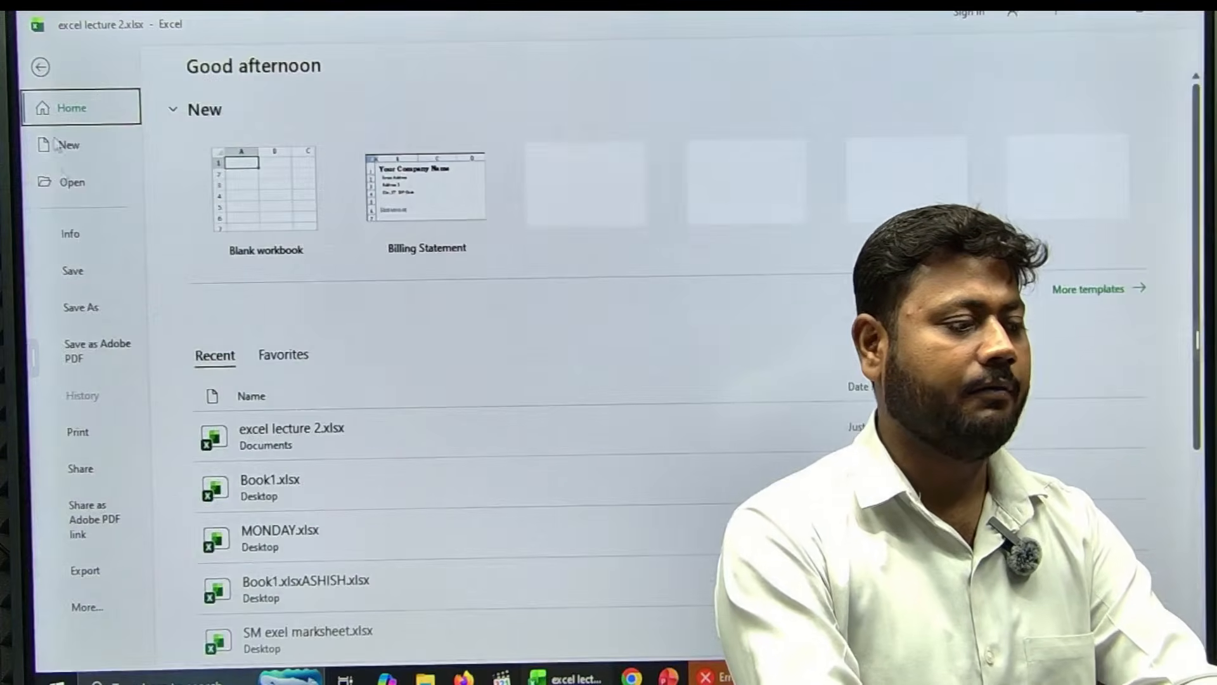
left_click(86, 574)
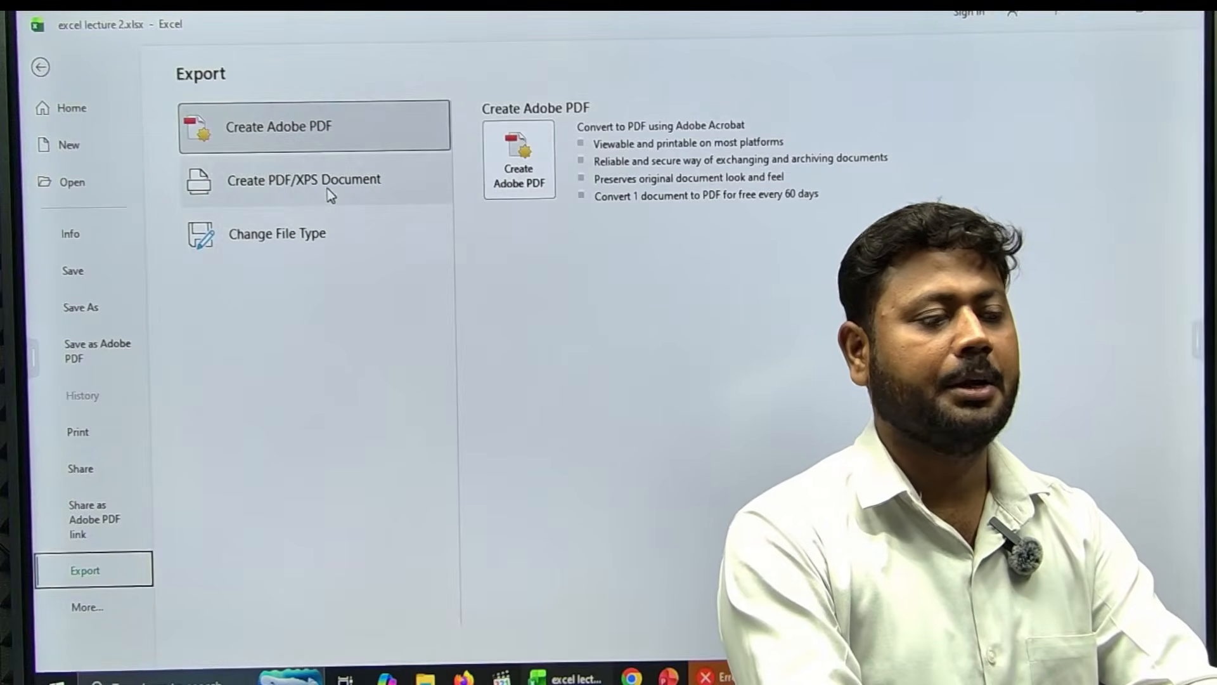
left_click(518, 160)
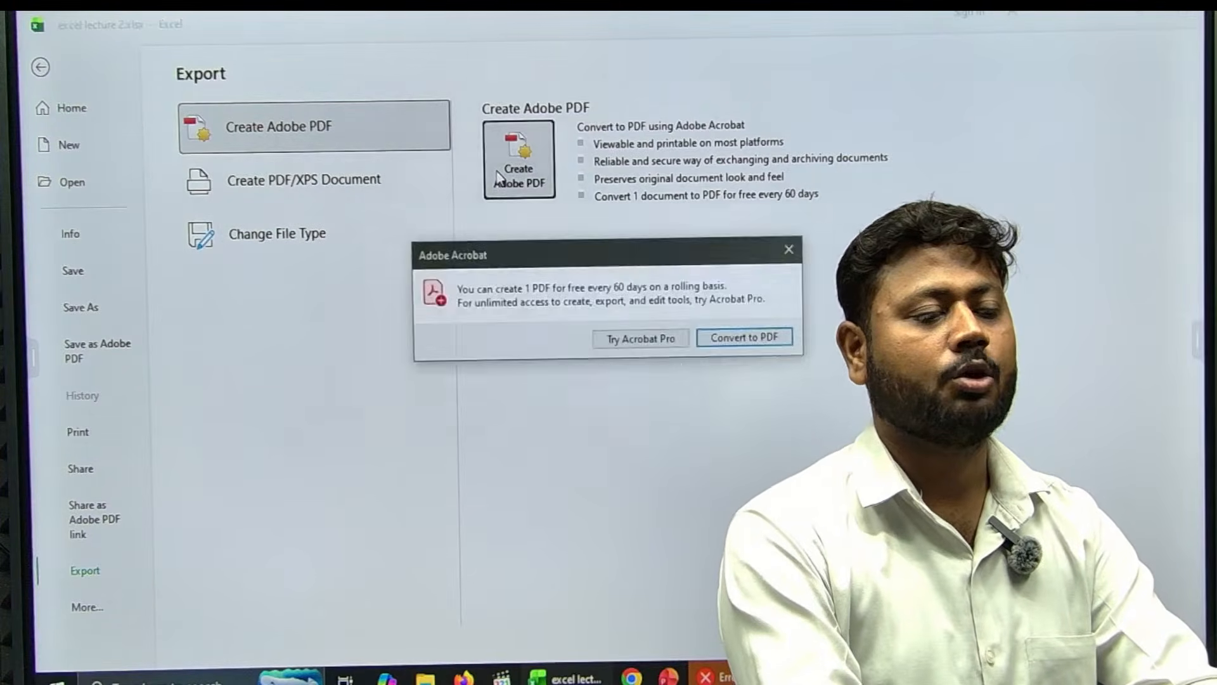
left_click(734, 339)
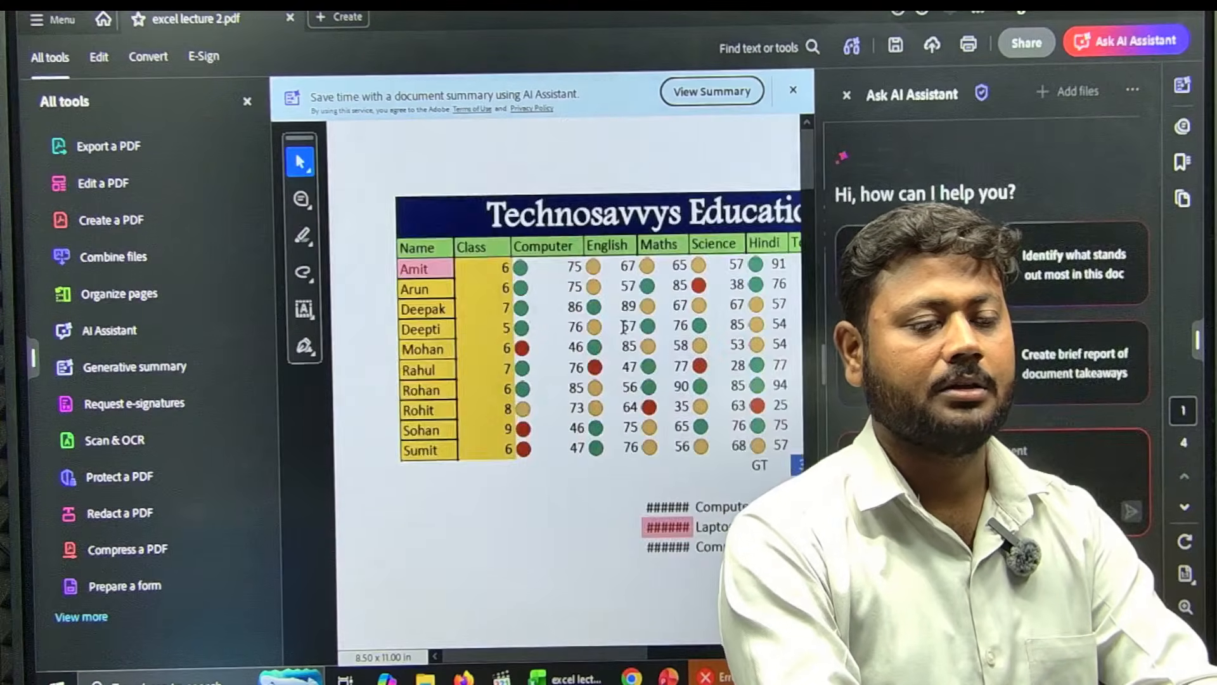
- Look through the pages of the PDF, and close it without saving changes, dismissing the conversion dialog
scroll(624, 327, "down", 10)
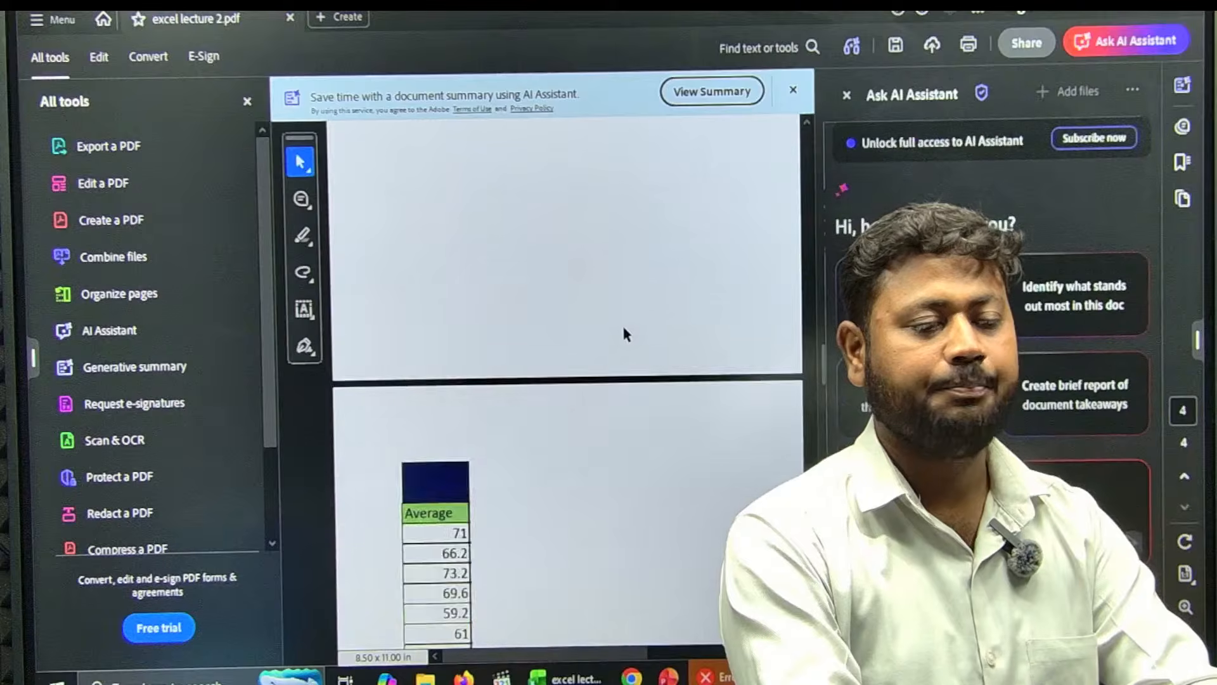
scroll(622, 323, "up", 10)
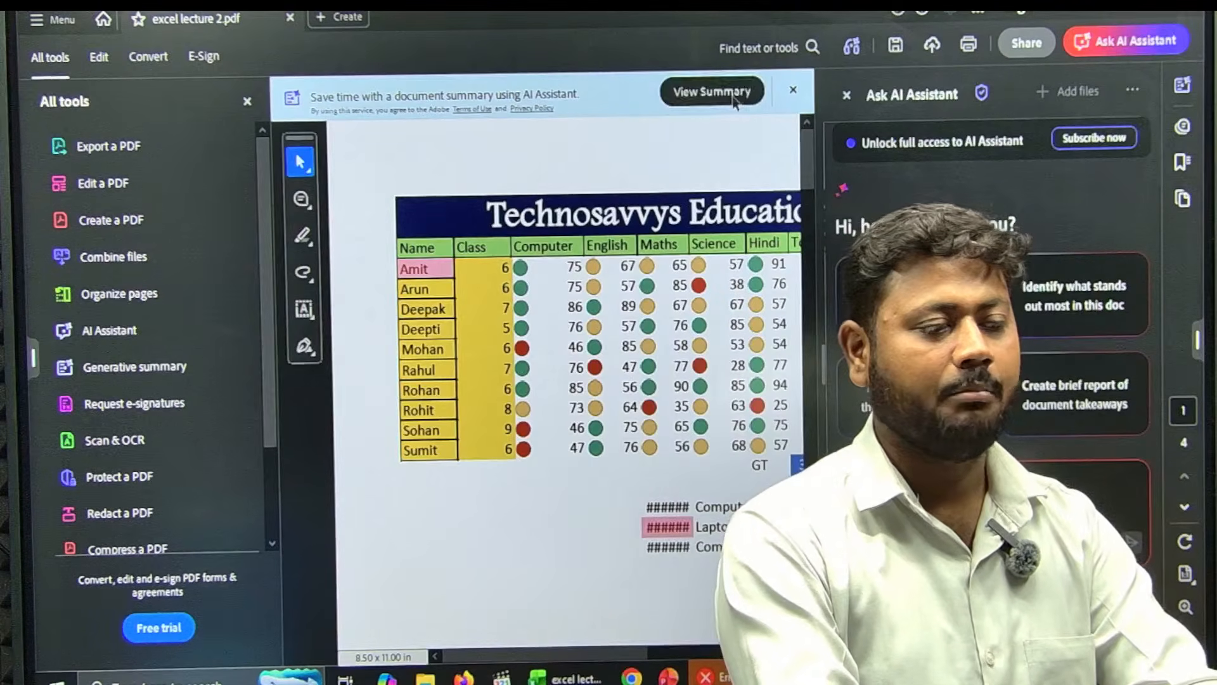
left_click(1184, 7)
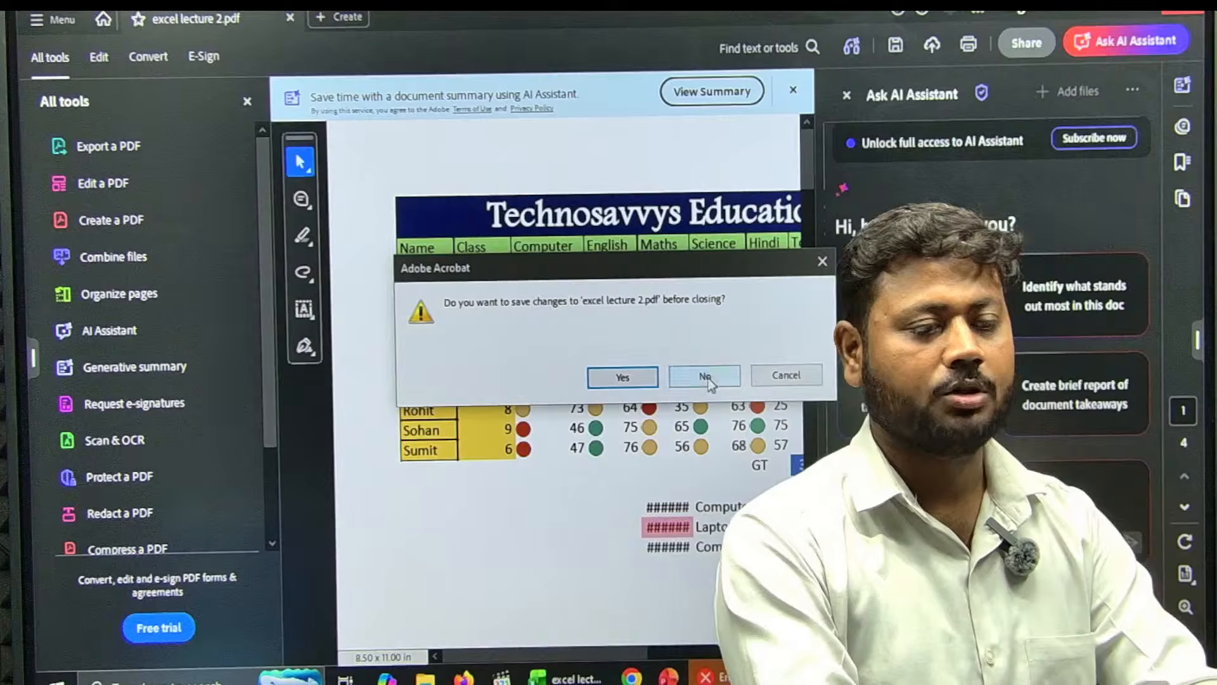
left_click(706, 377)
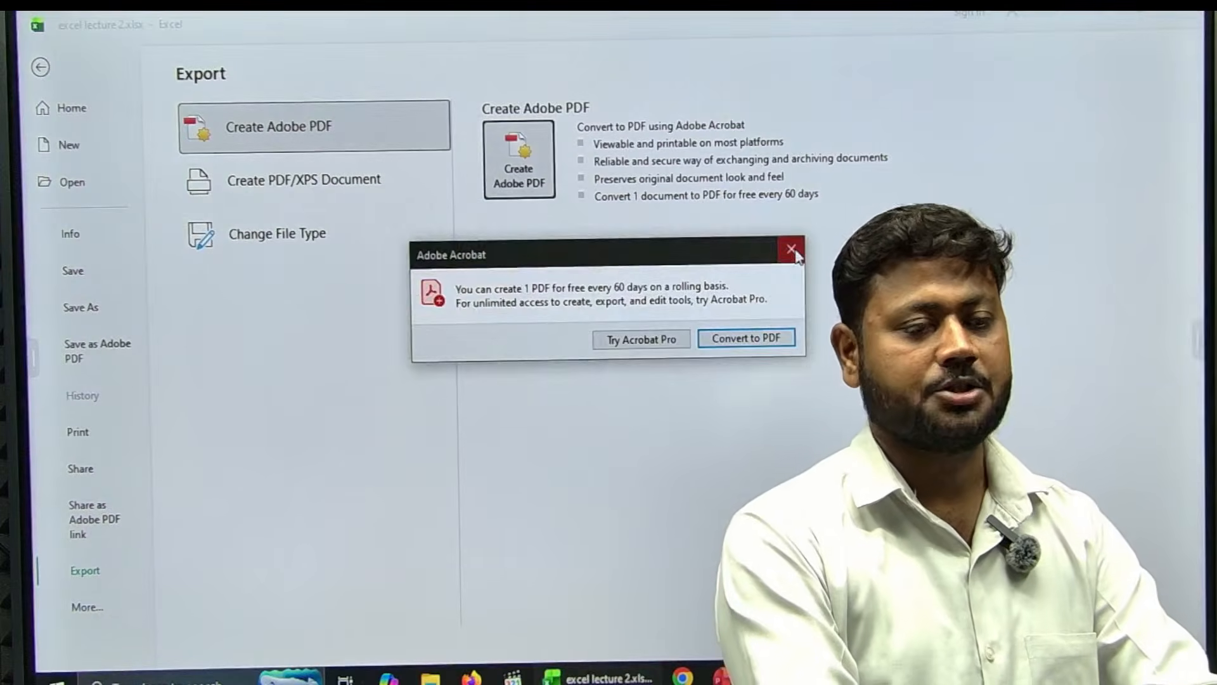
left_click(792, 250)
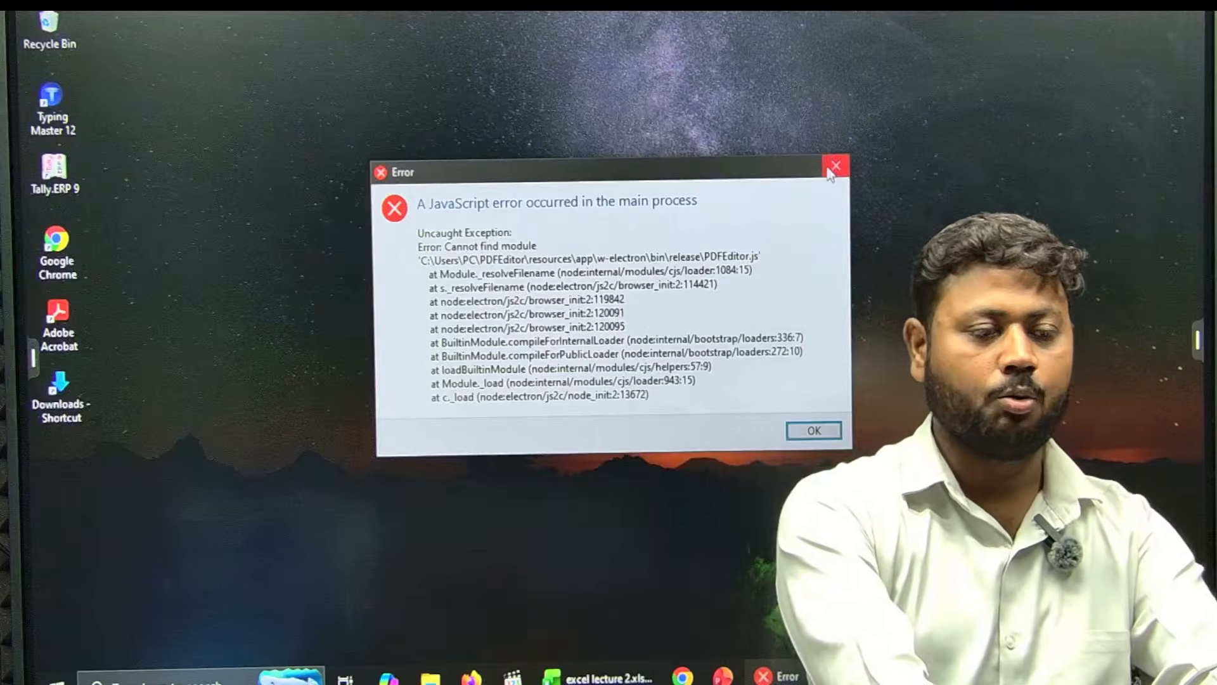
left_click(834, 167)
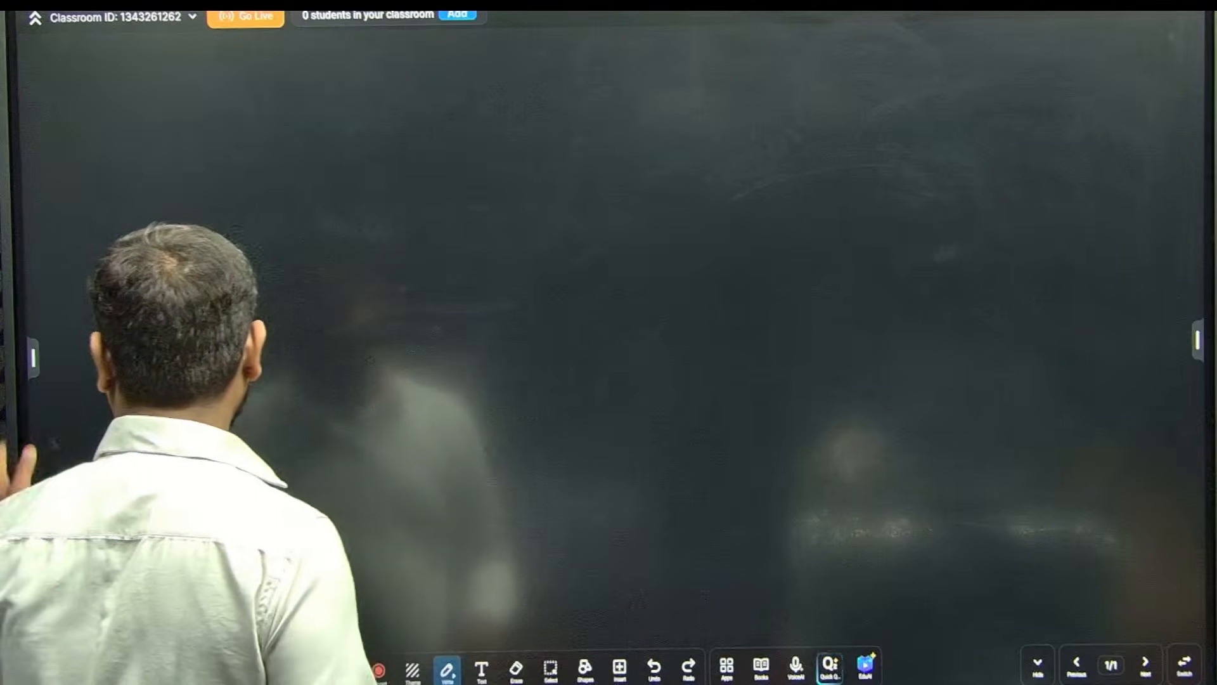
left_click(45, 195)
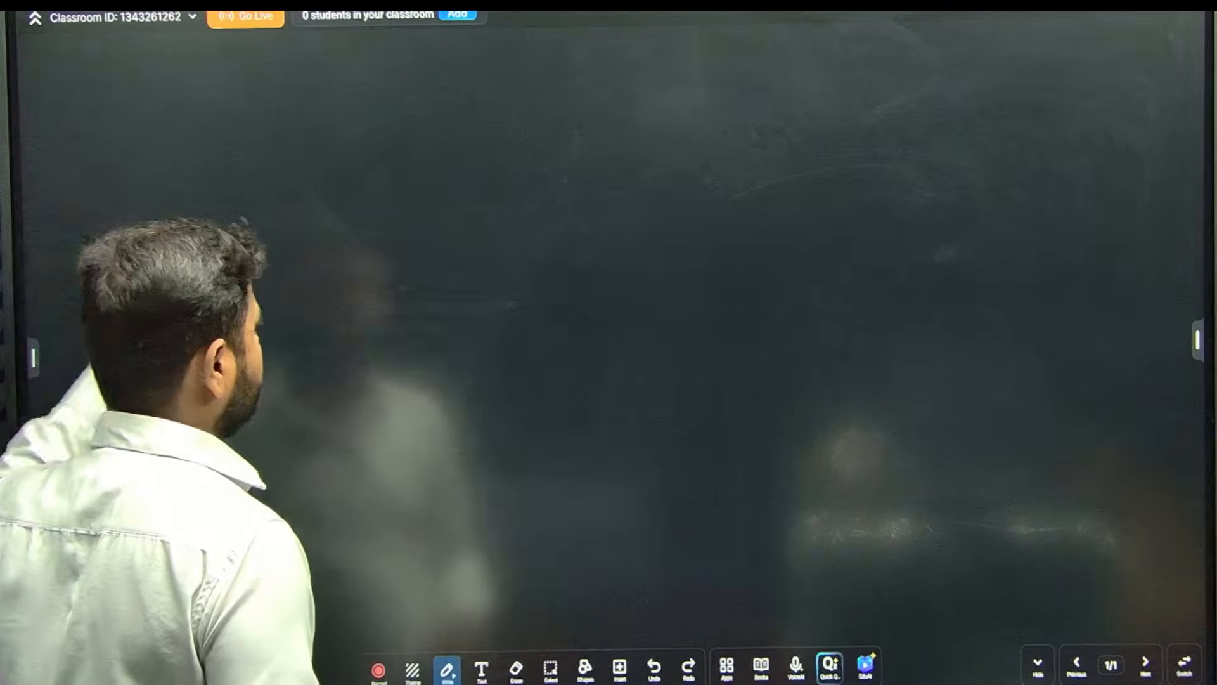